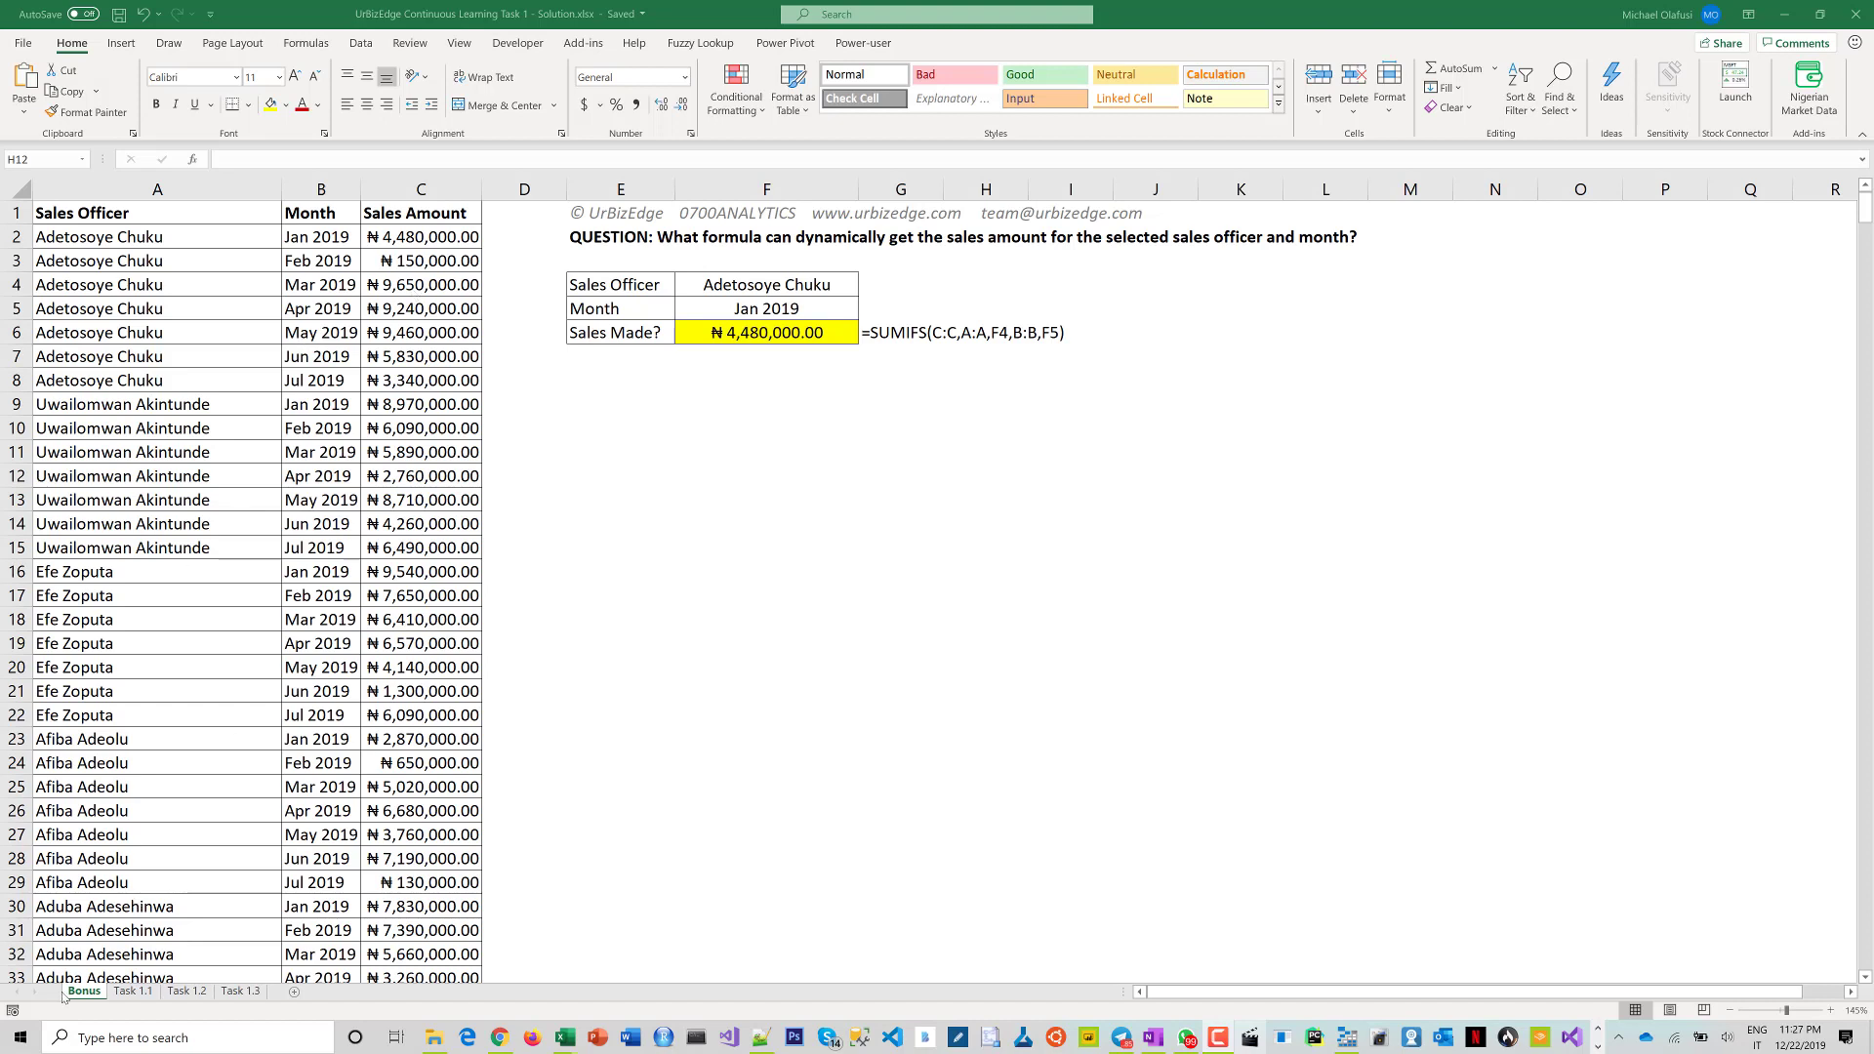
Step: Look over the Task 1.2 and Task 1.3 sheets, then go back to the Bonus sheet
key("alt+Tab")
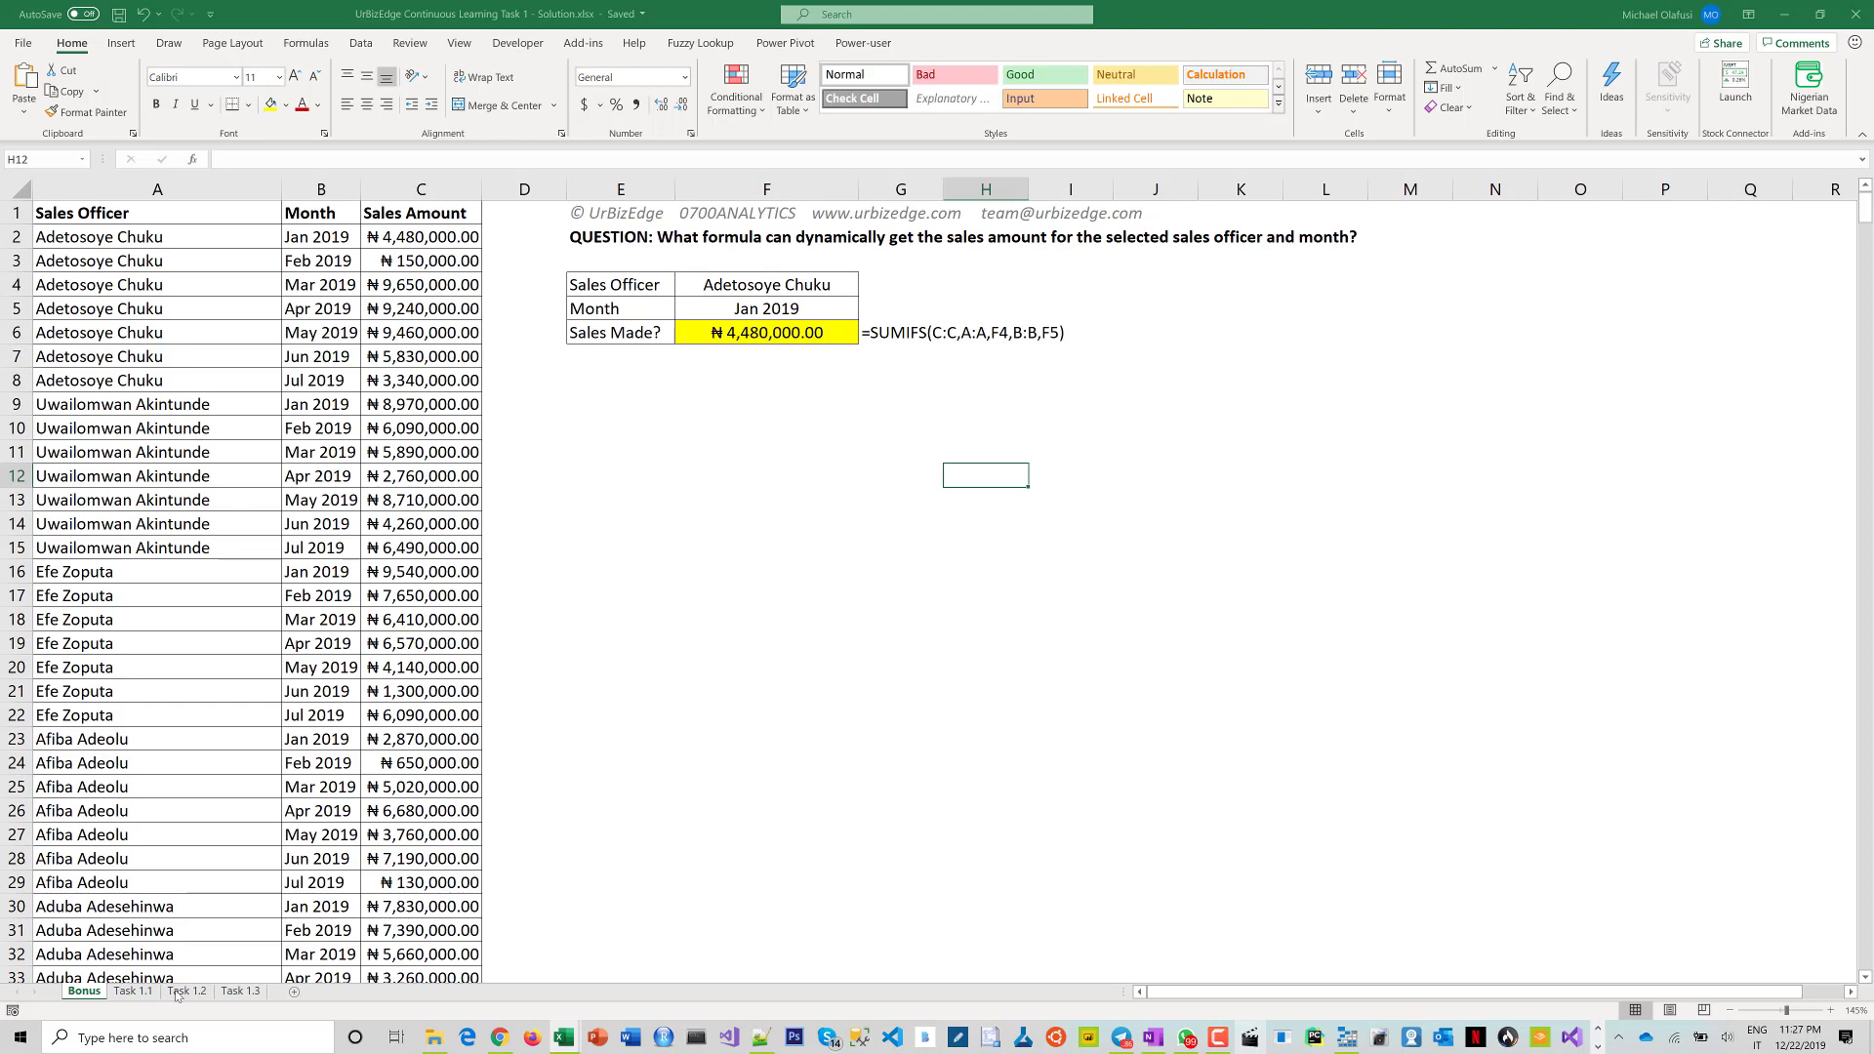
left_click(176, 992)
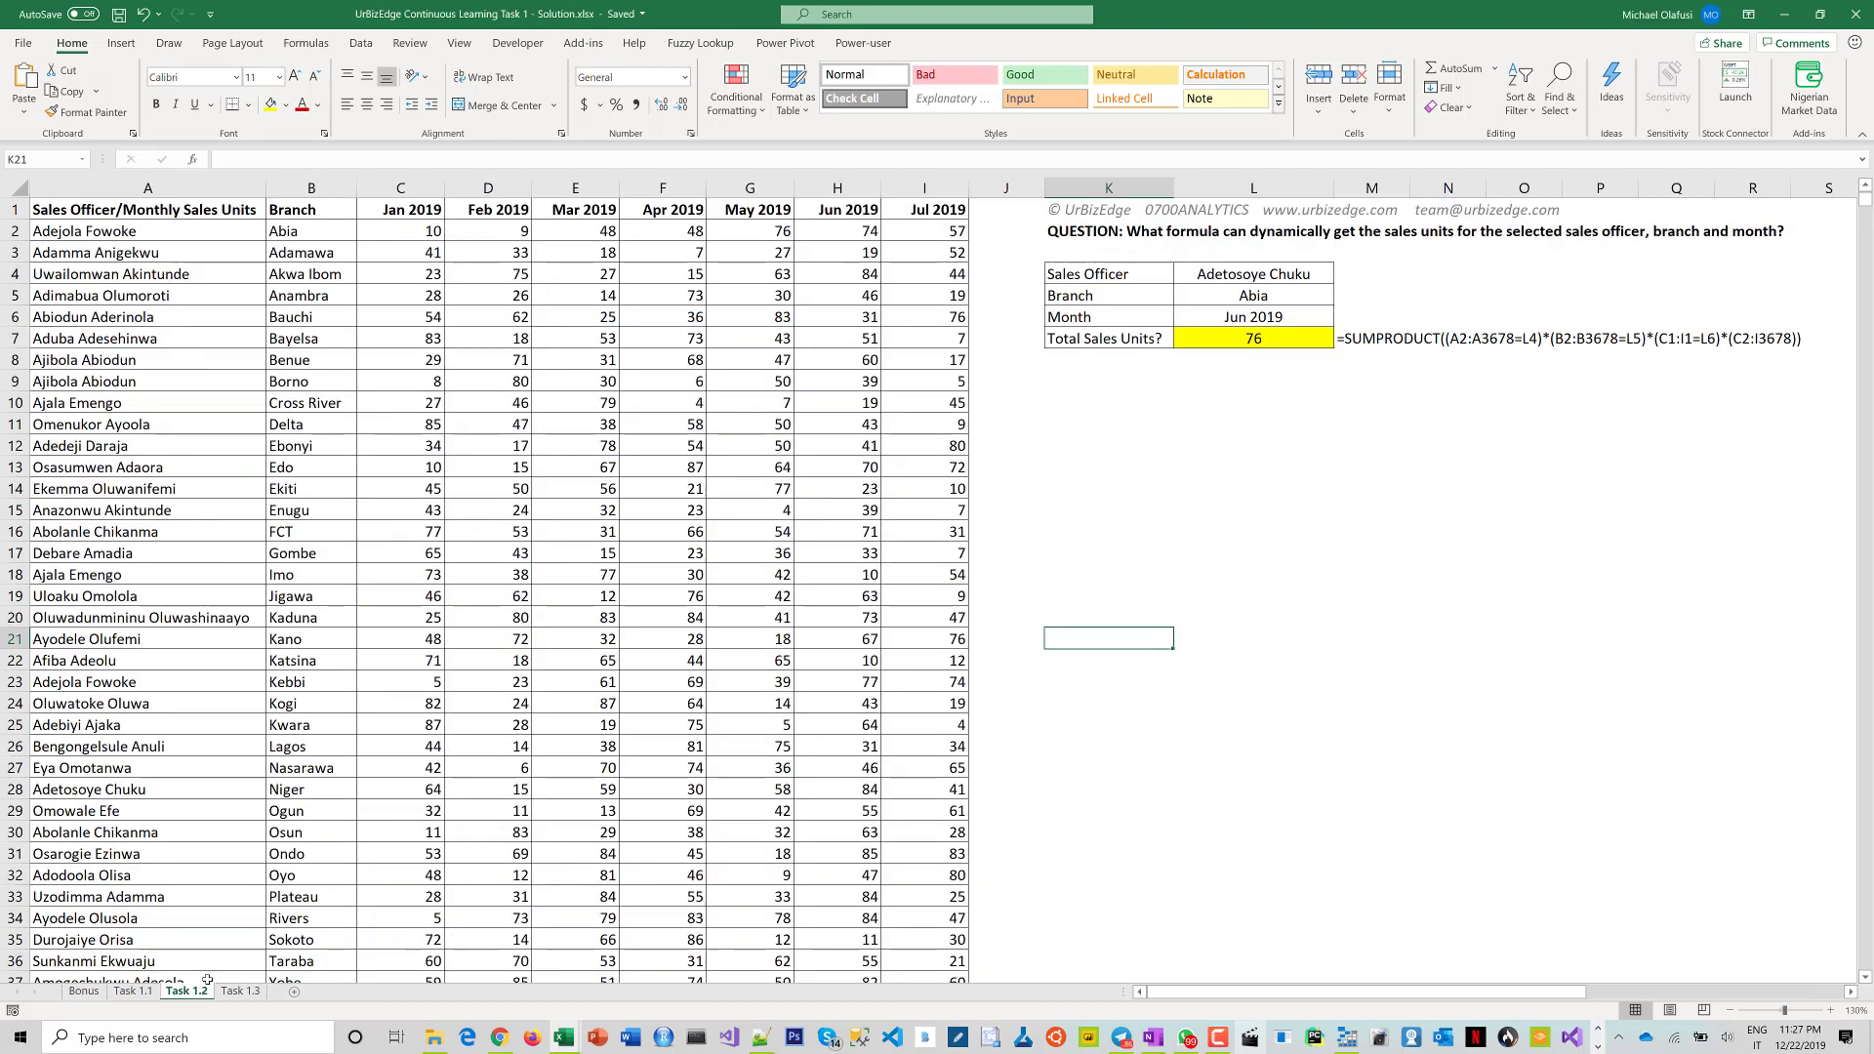
left_click(230, 993)
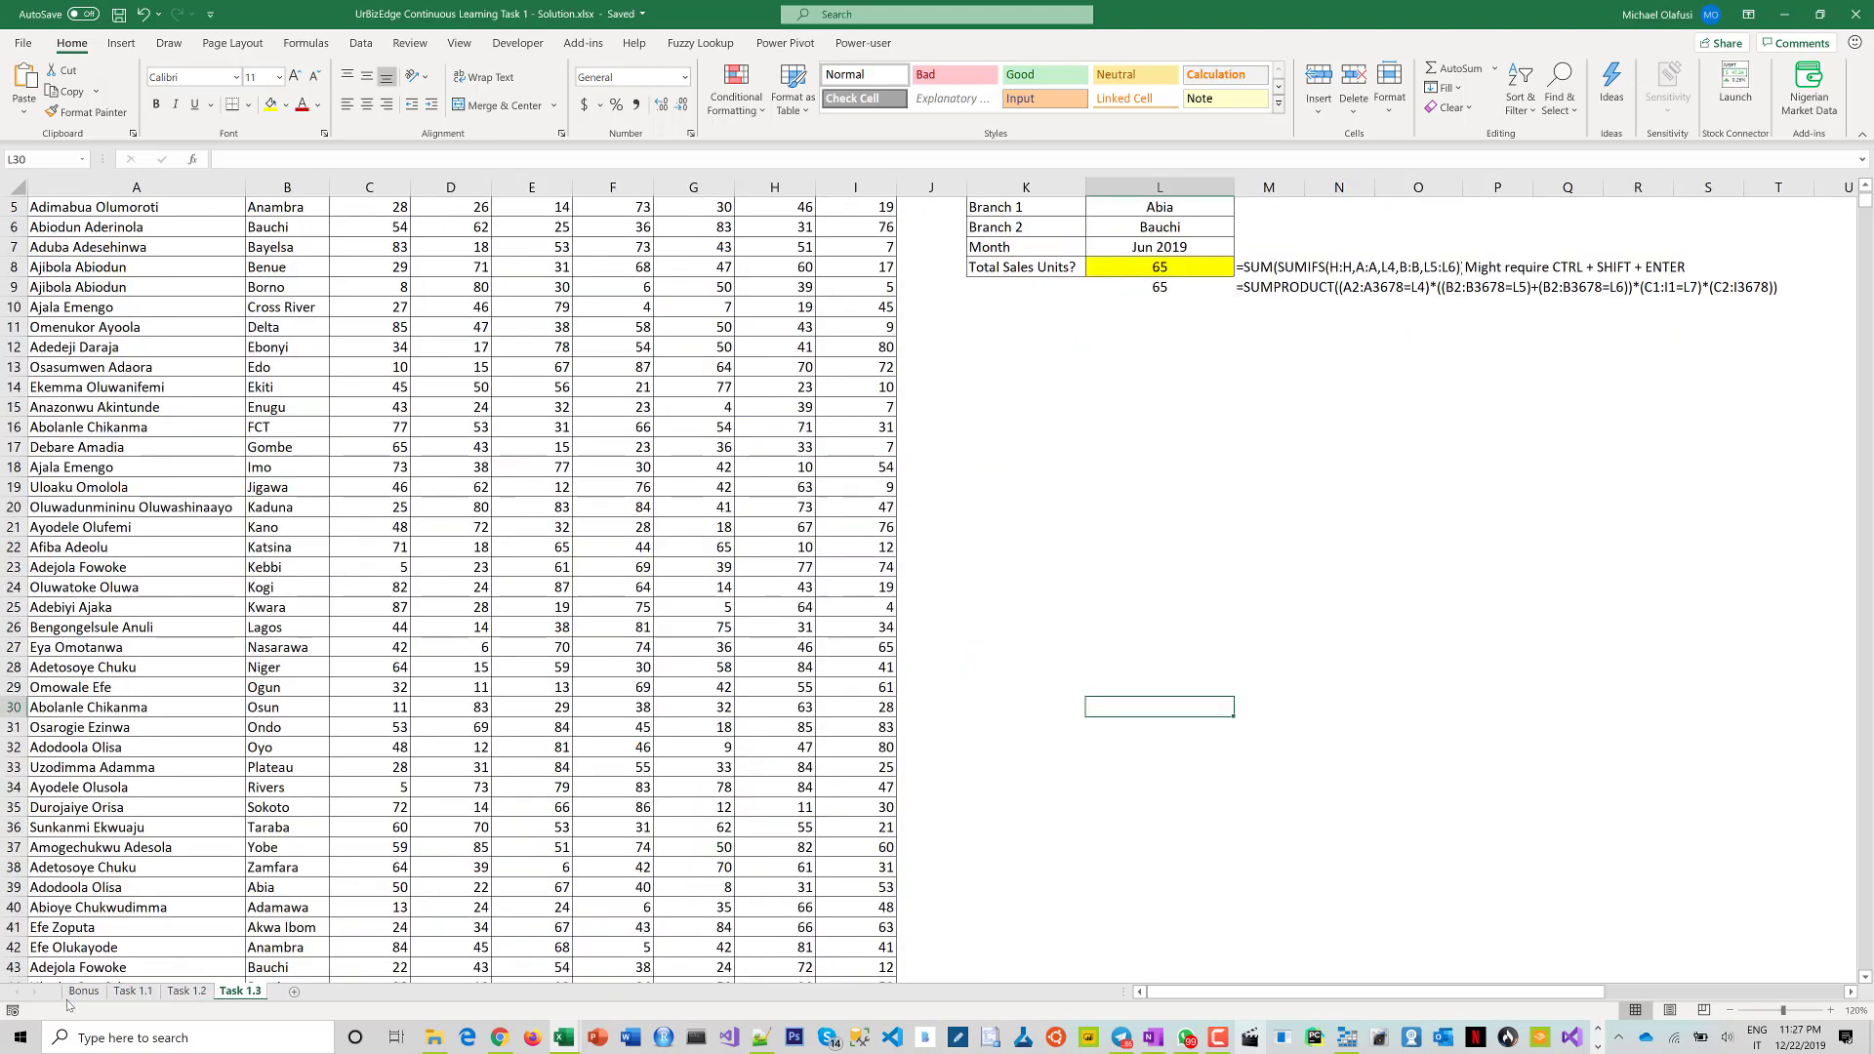
left_click(70, 994)
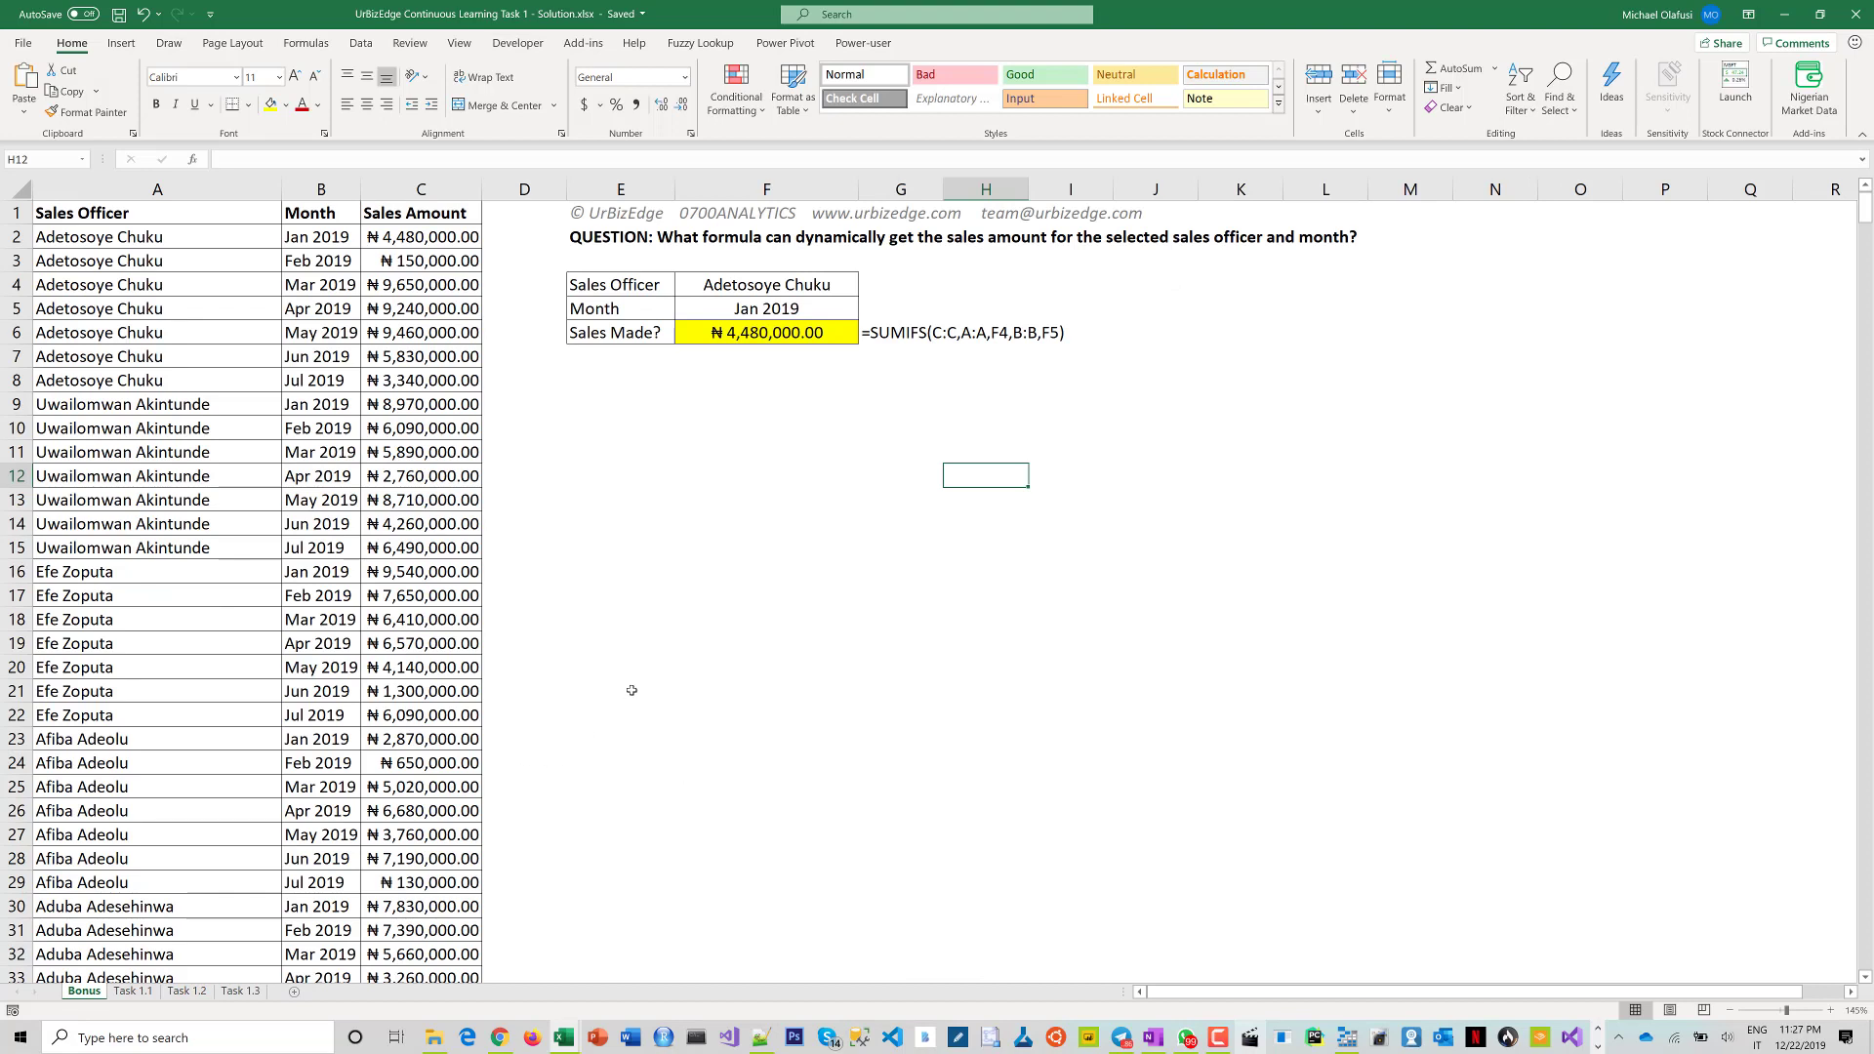
left_click(695, 524)
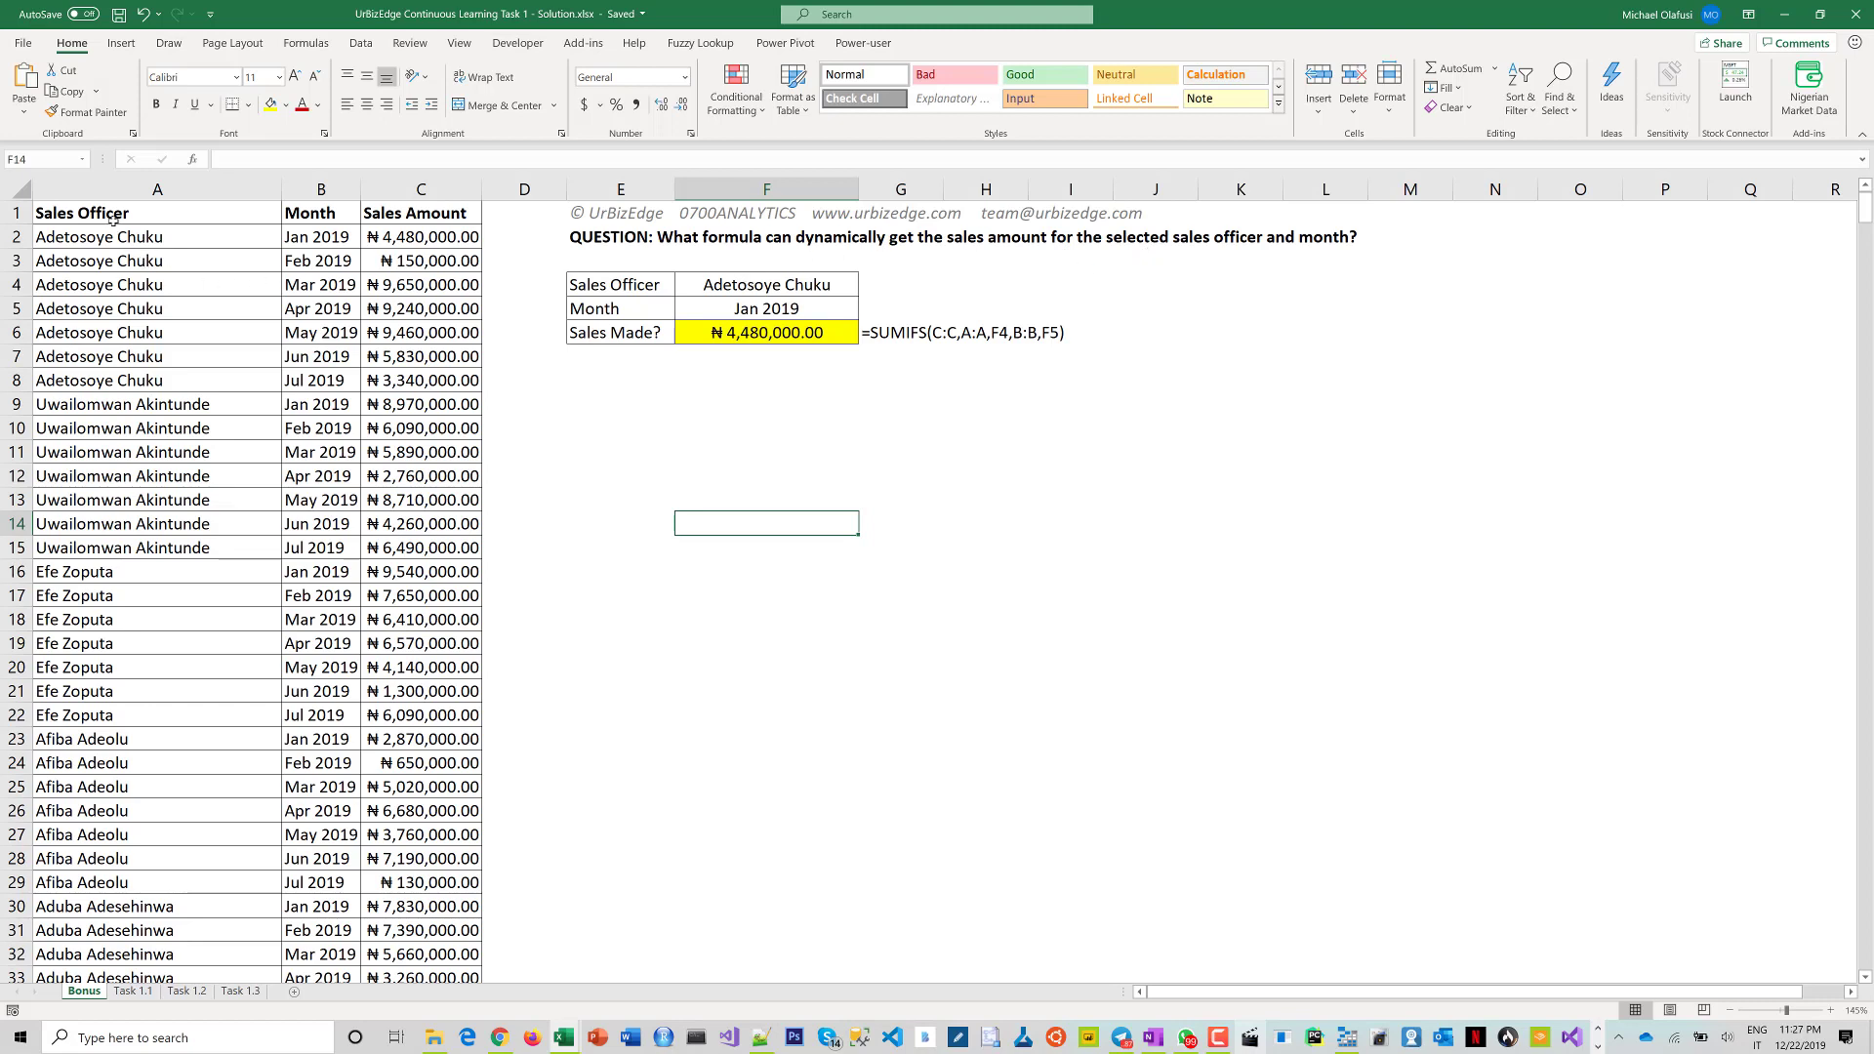
Step: Examine how the sales officer, month and sales amount records are laid out in columns A to C of the Bonus sheet
left_click_drag(110, 191, 420, 191)
left_click(180, 307)
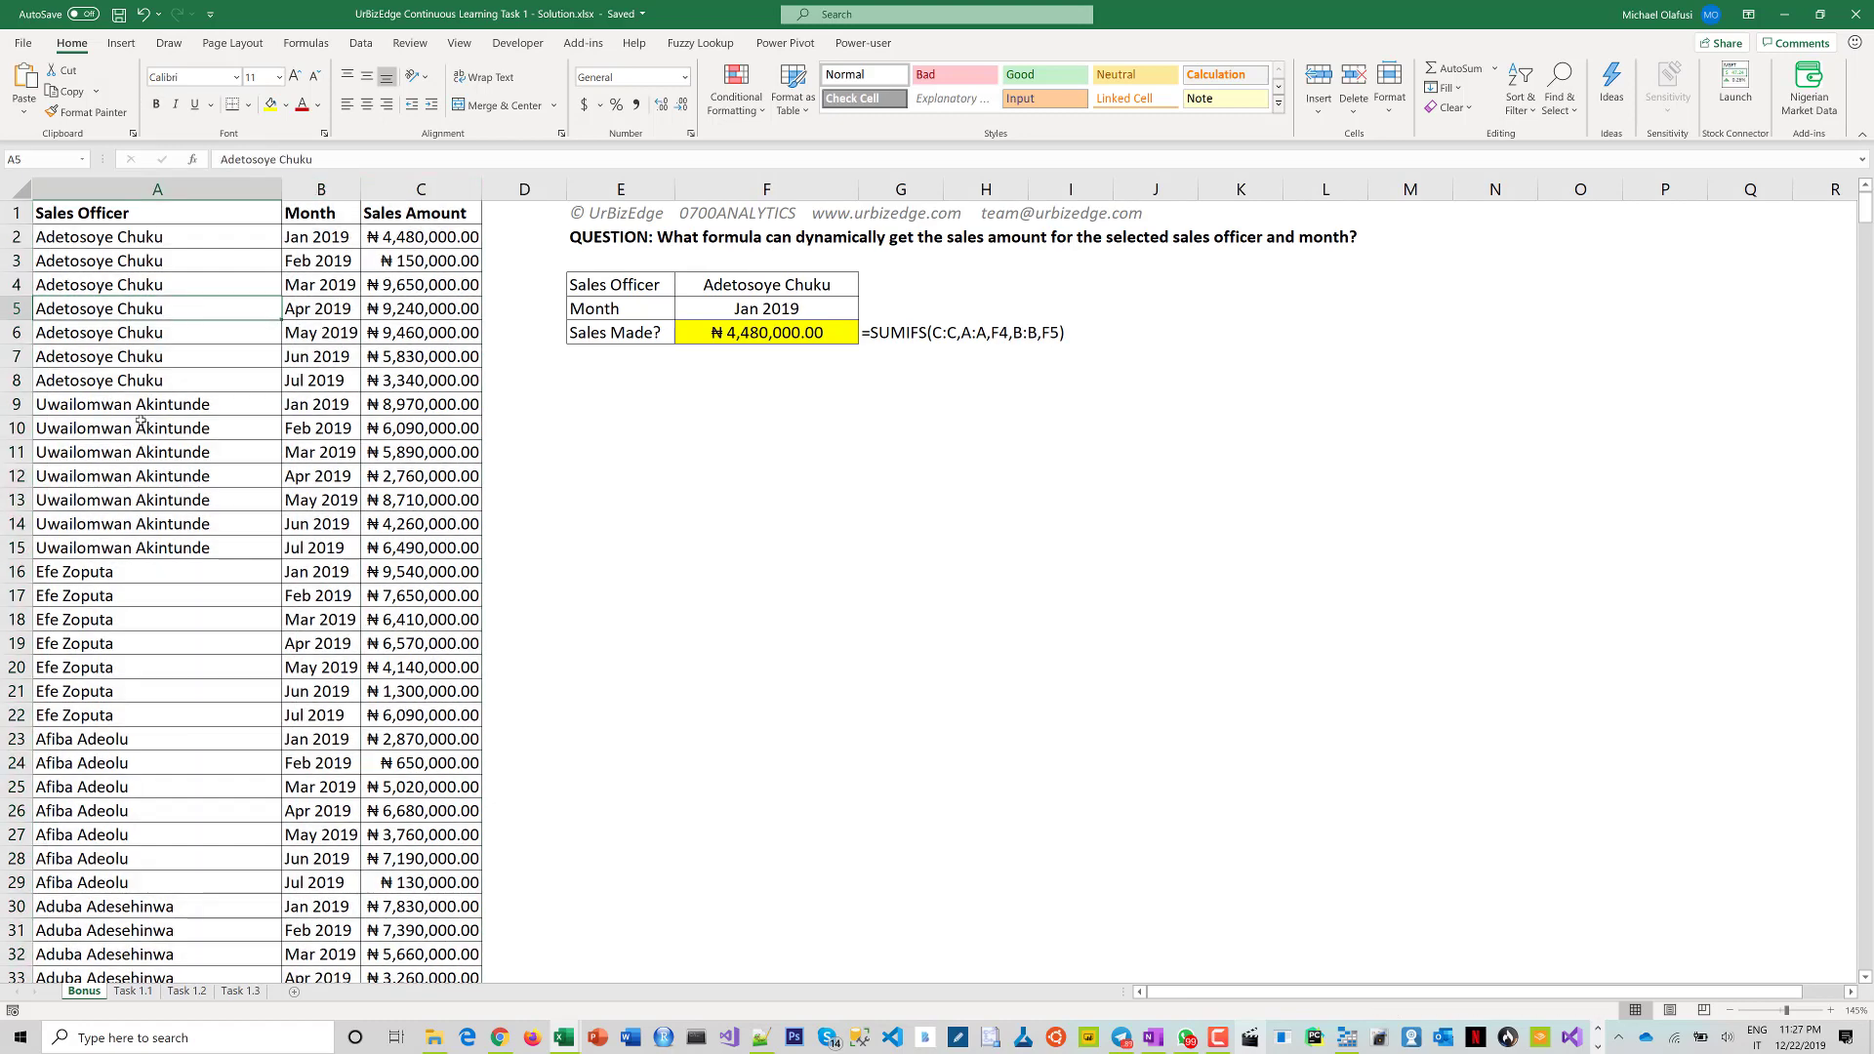
scroll(141, 418, "down", 1)
scroll(141, 418, "down", 20)
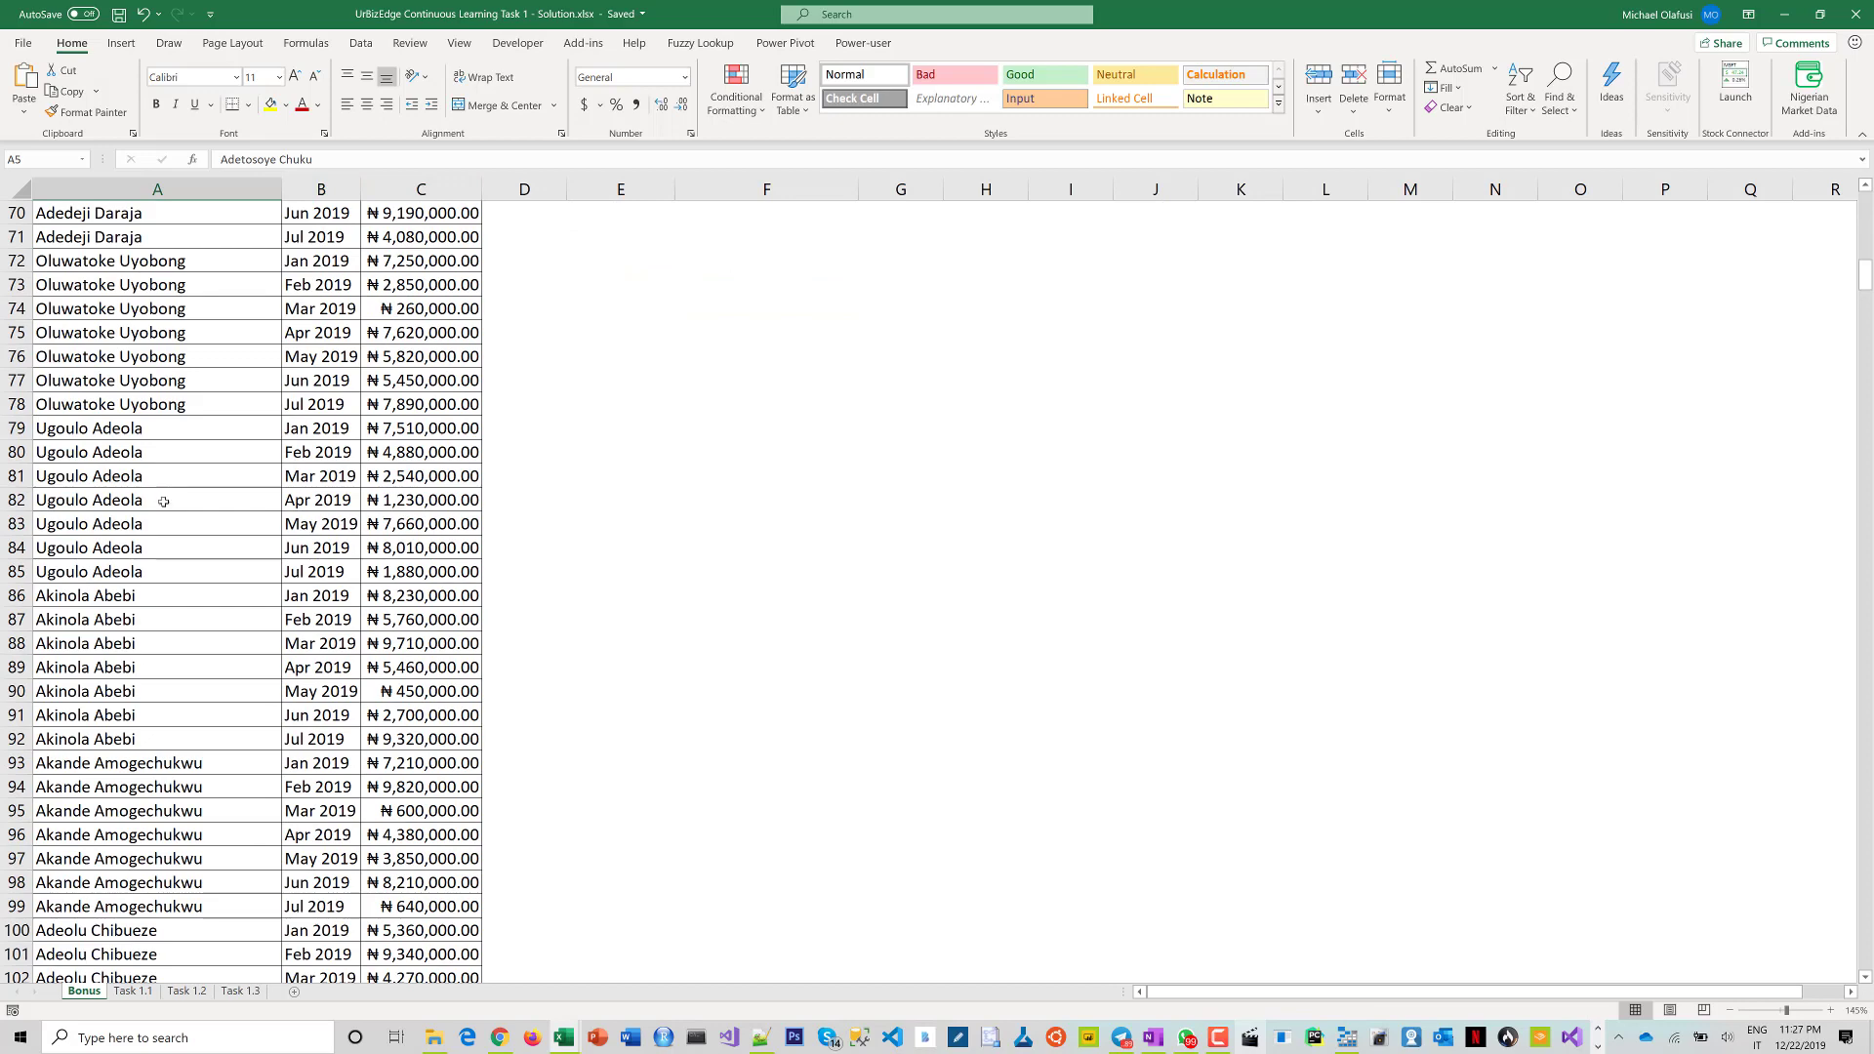
scroll(171, 489, "down", 1)
scroll(178, 484, "up", 1)
scroll(178, 484, "up", 20)
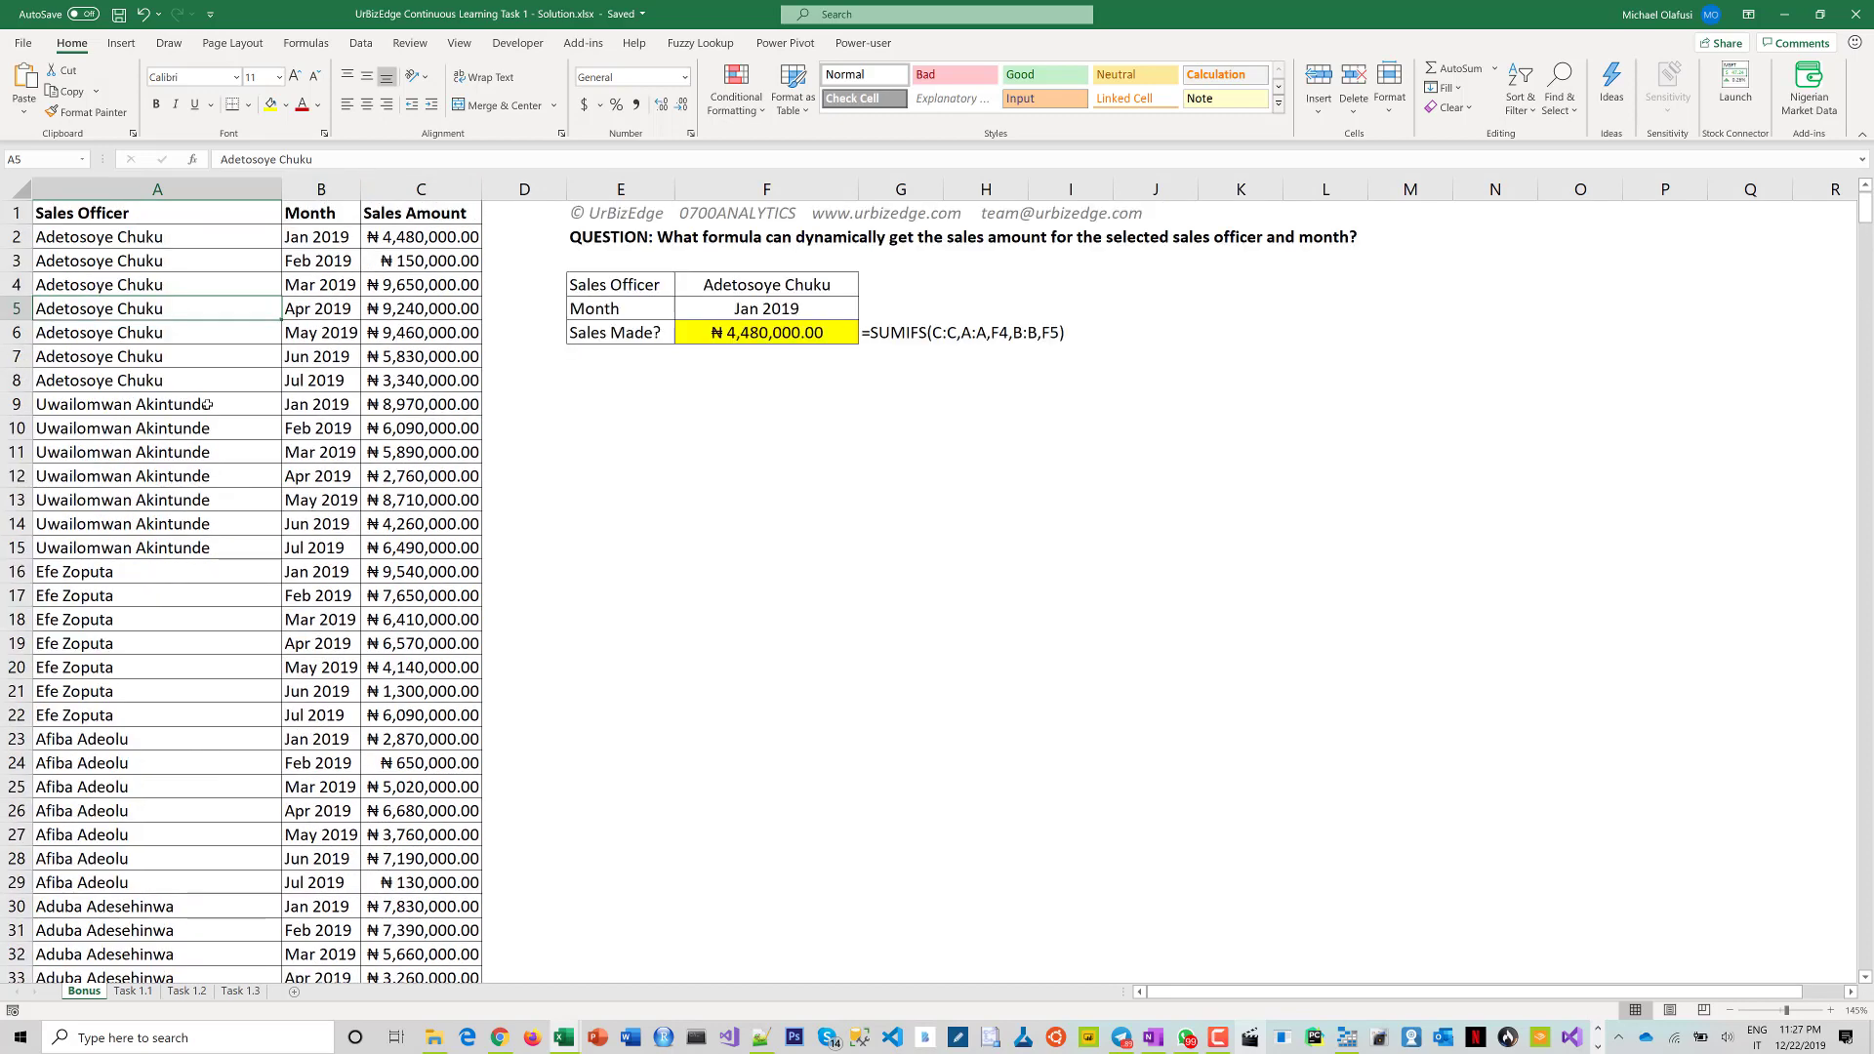
left_click(415, 236)
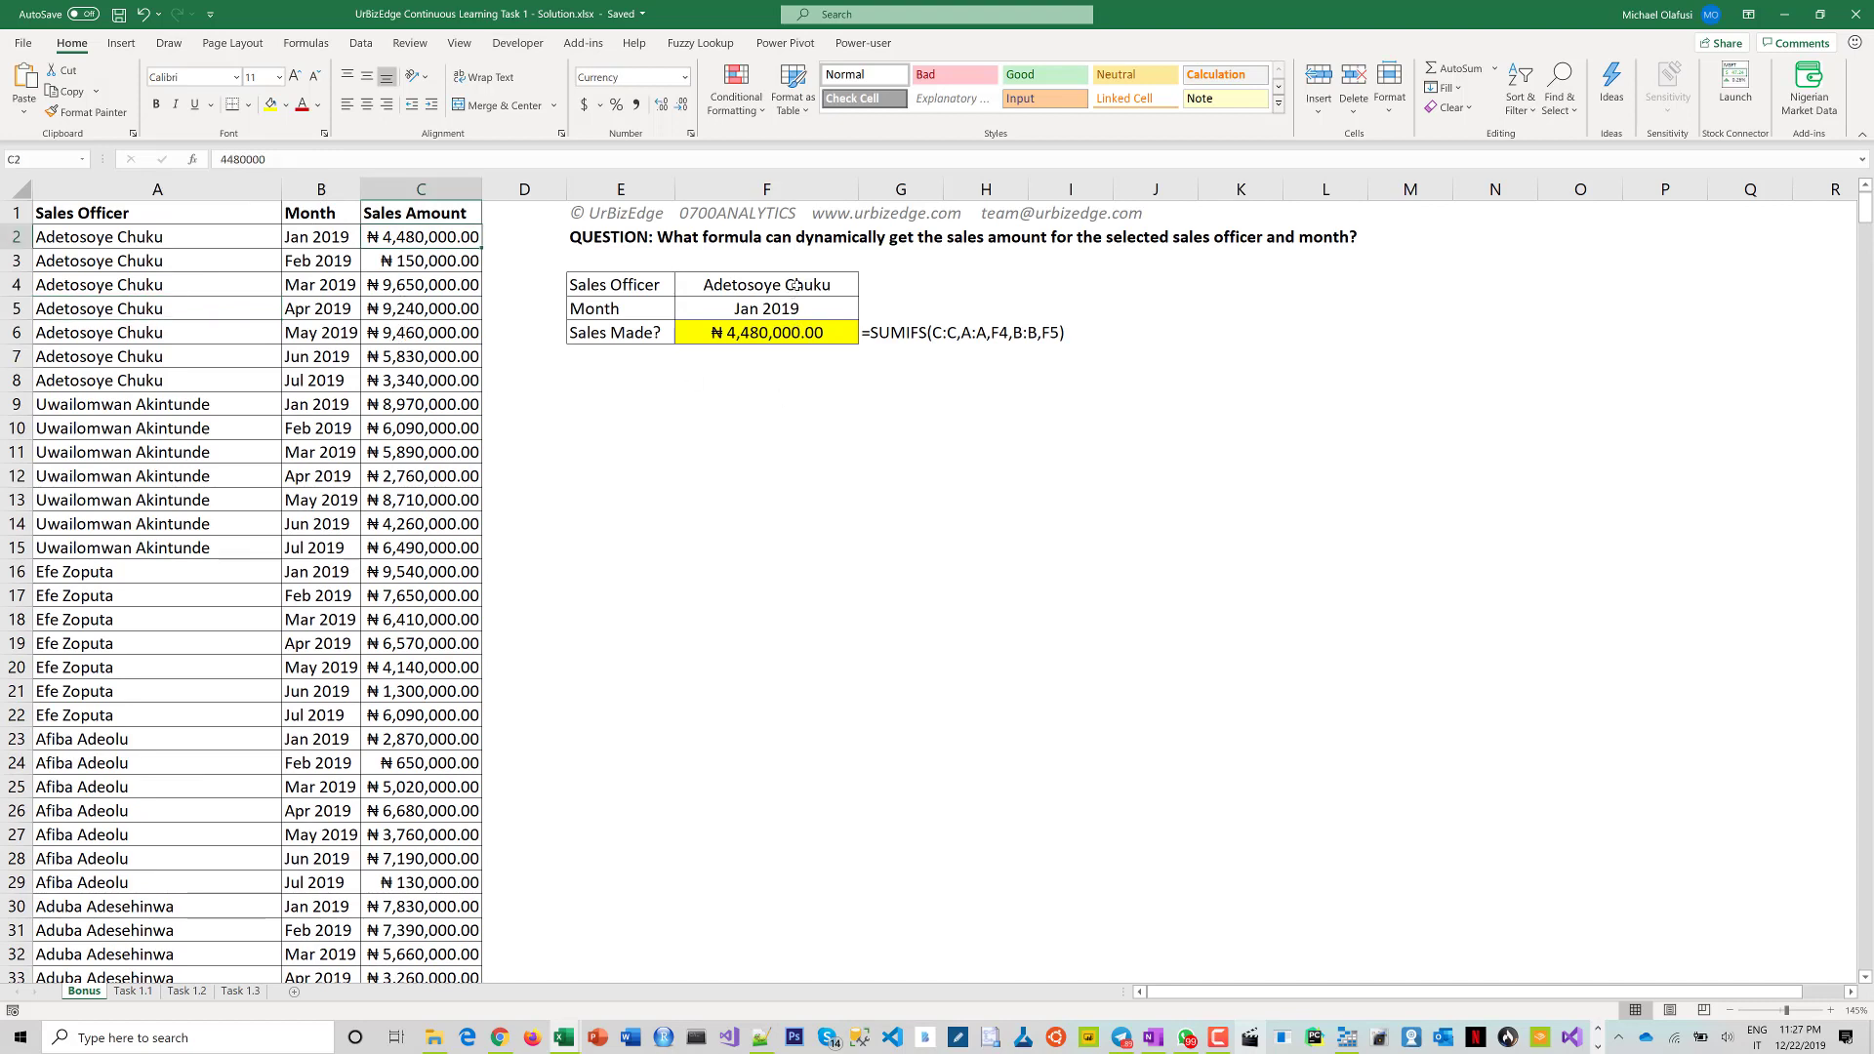
Step: Choose the third listed sales officer in cell F4
left_click(825, 285)
left_click(865, 288)
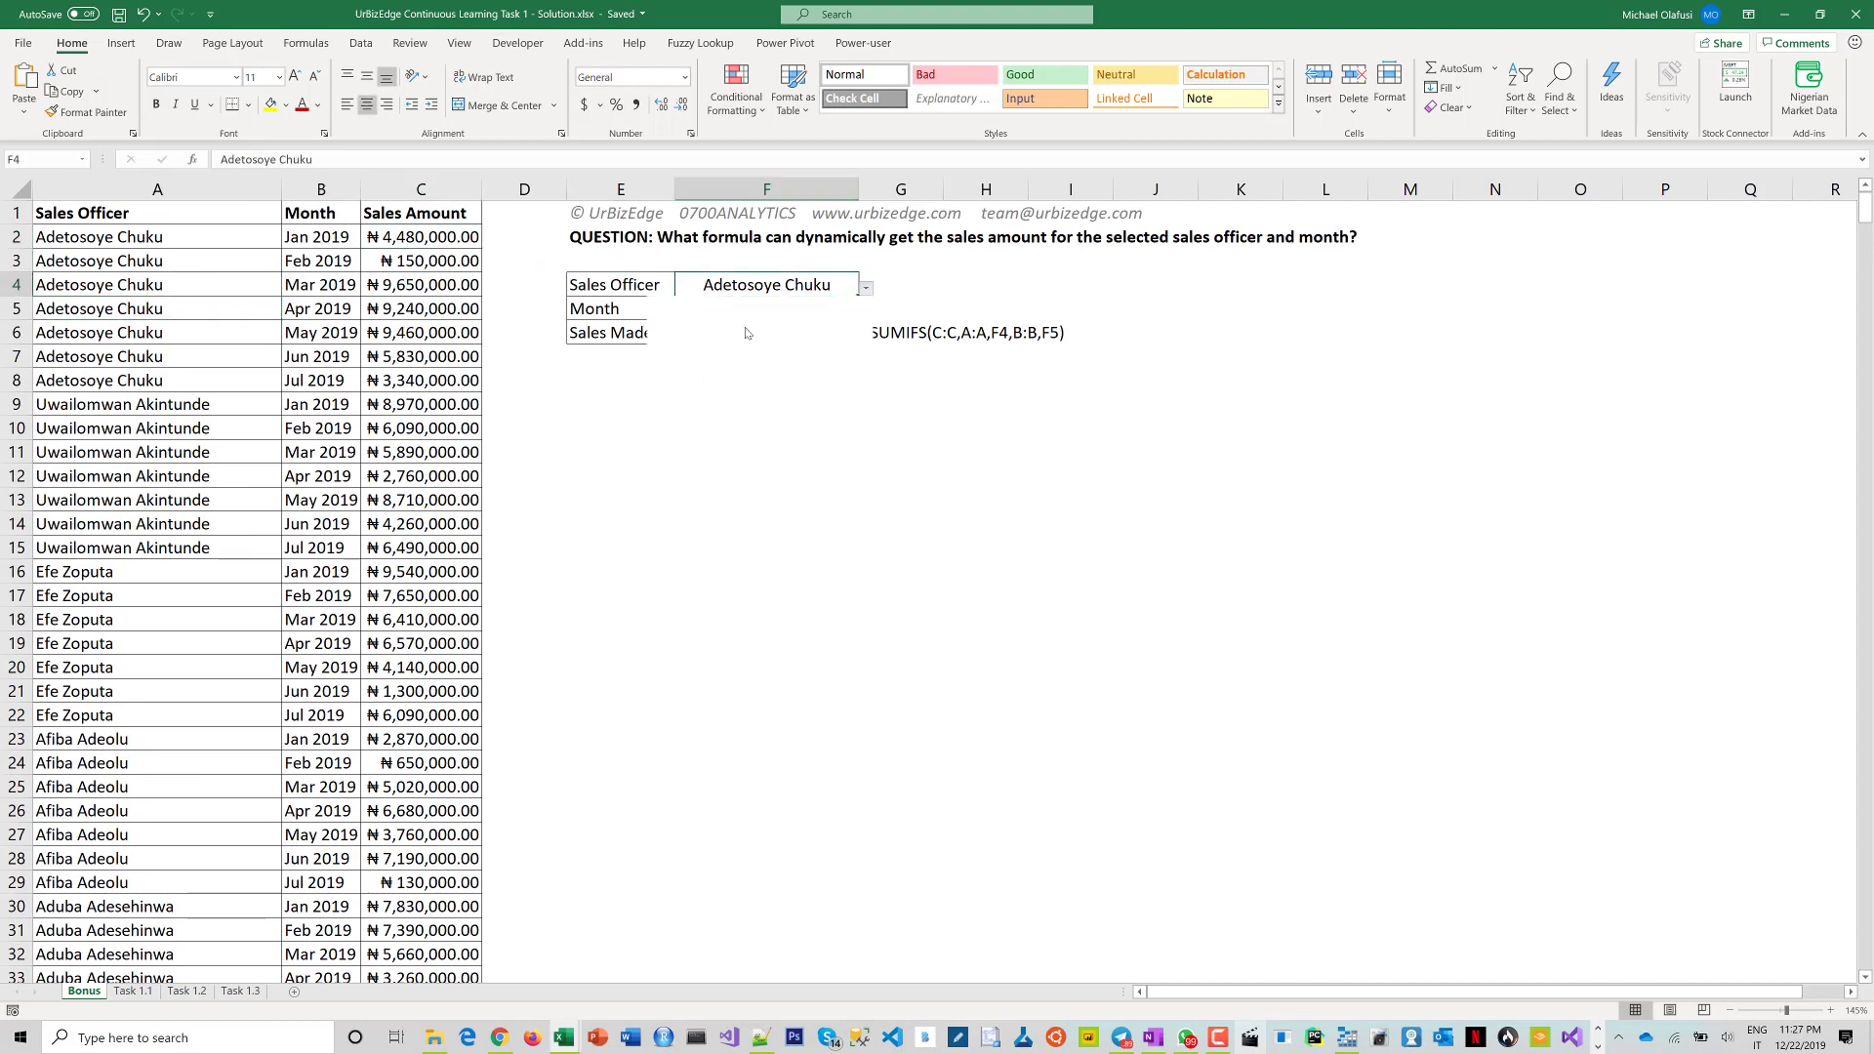
left_click(750, 344)
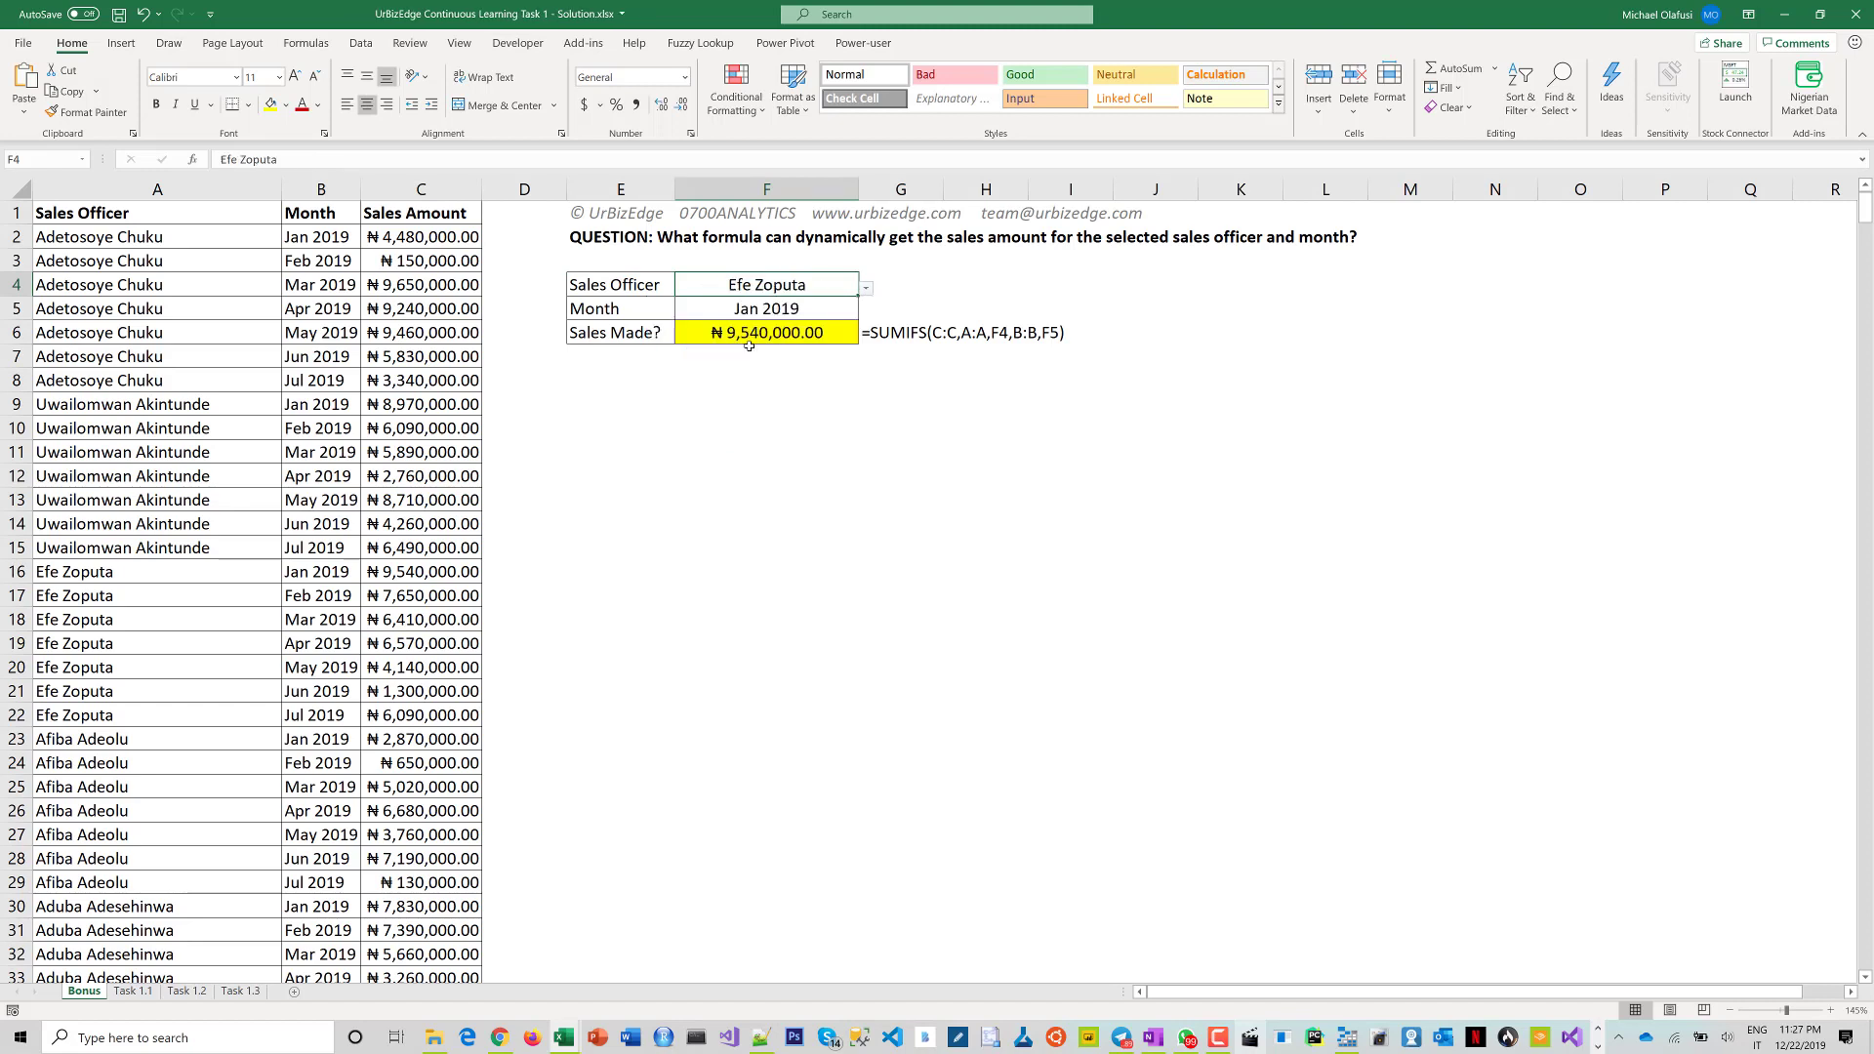
Step: Set the month in cell F5 to Mar 2019
left_click(845, 311)
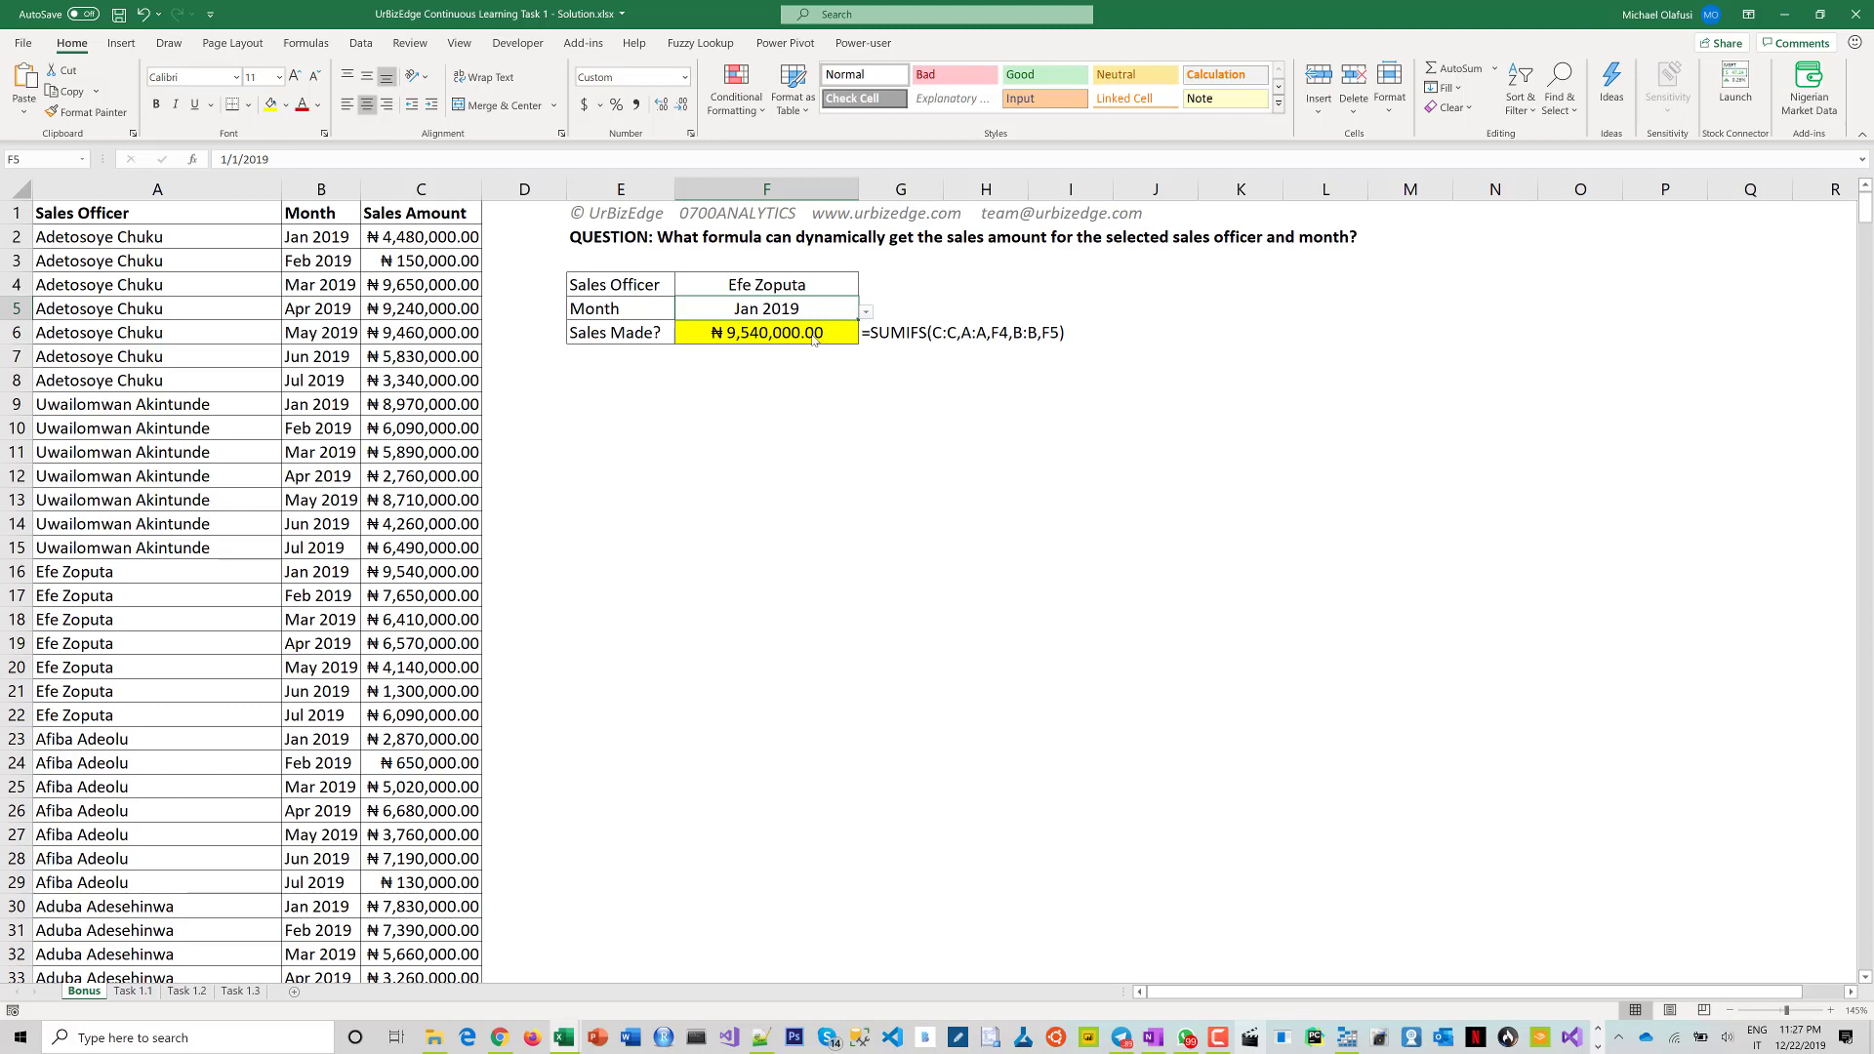
left_click(865, 311)
key("Escape")
left_click(774, 436)
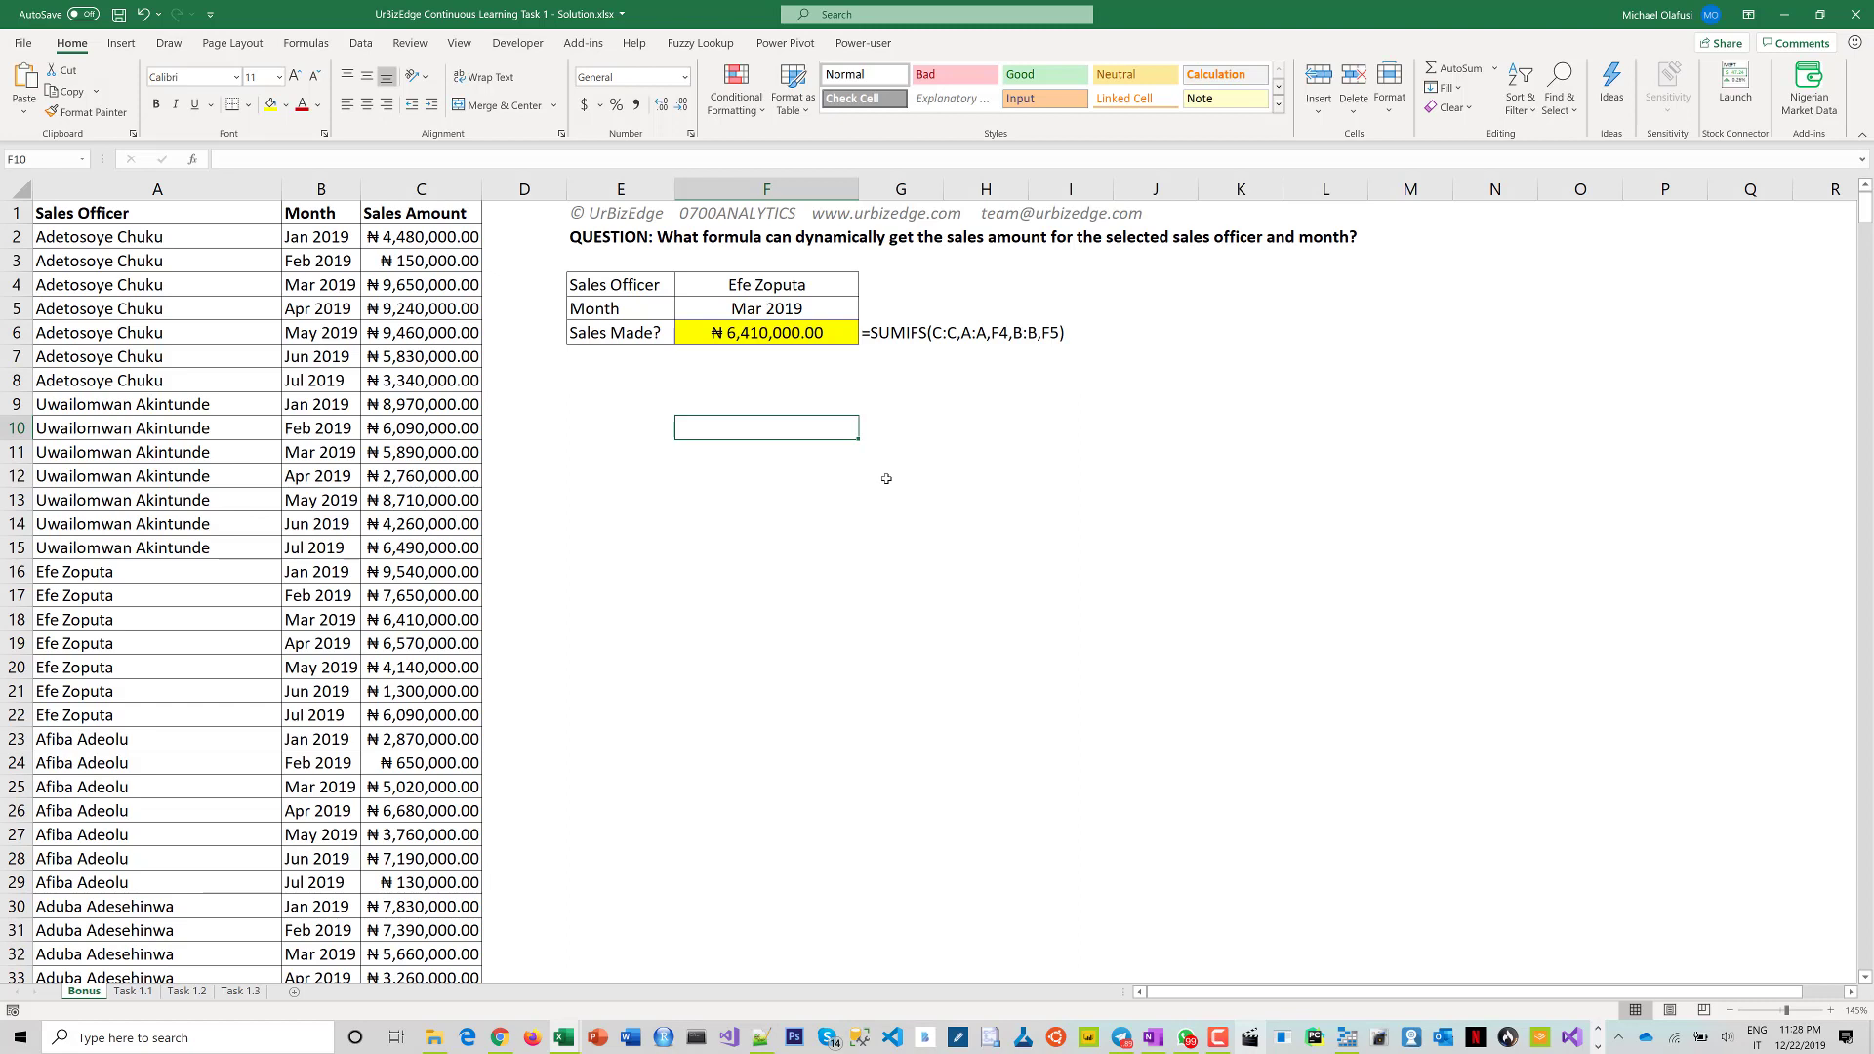
Step: Review the first officer's records in rows 2 to 8 and choose that first listed sales officer in cell F4
left_click_drag(171, 236, 407, 381)
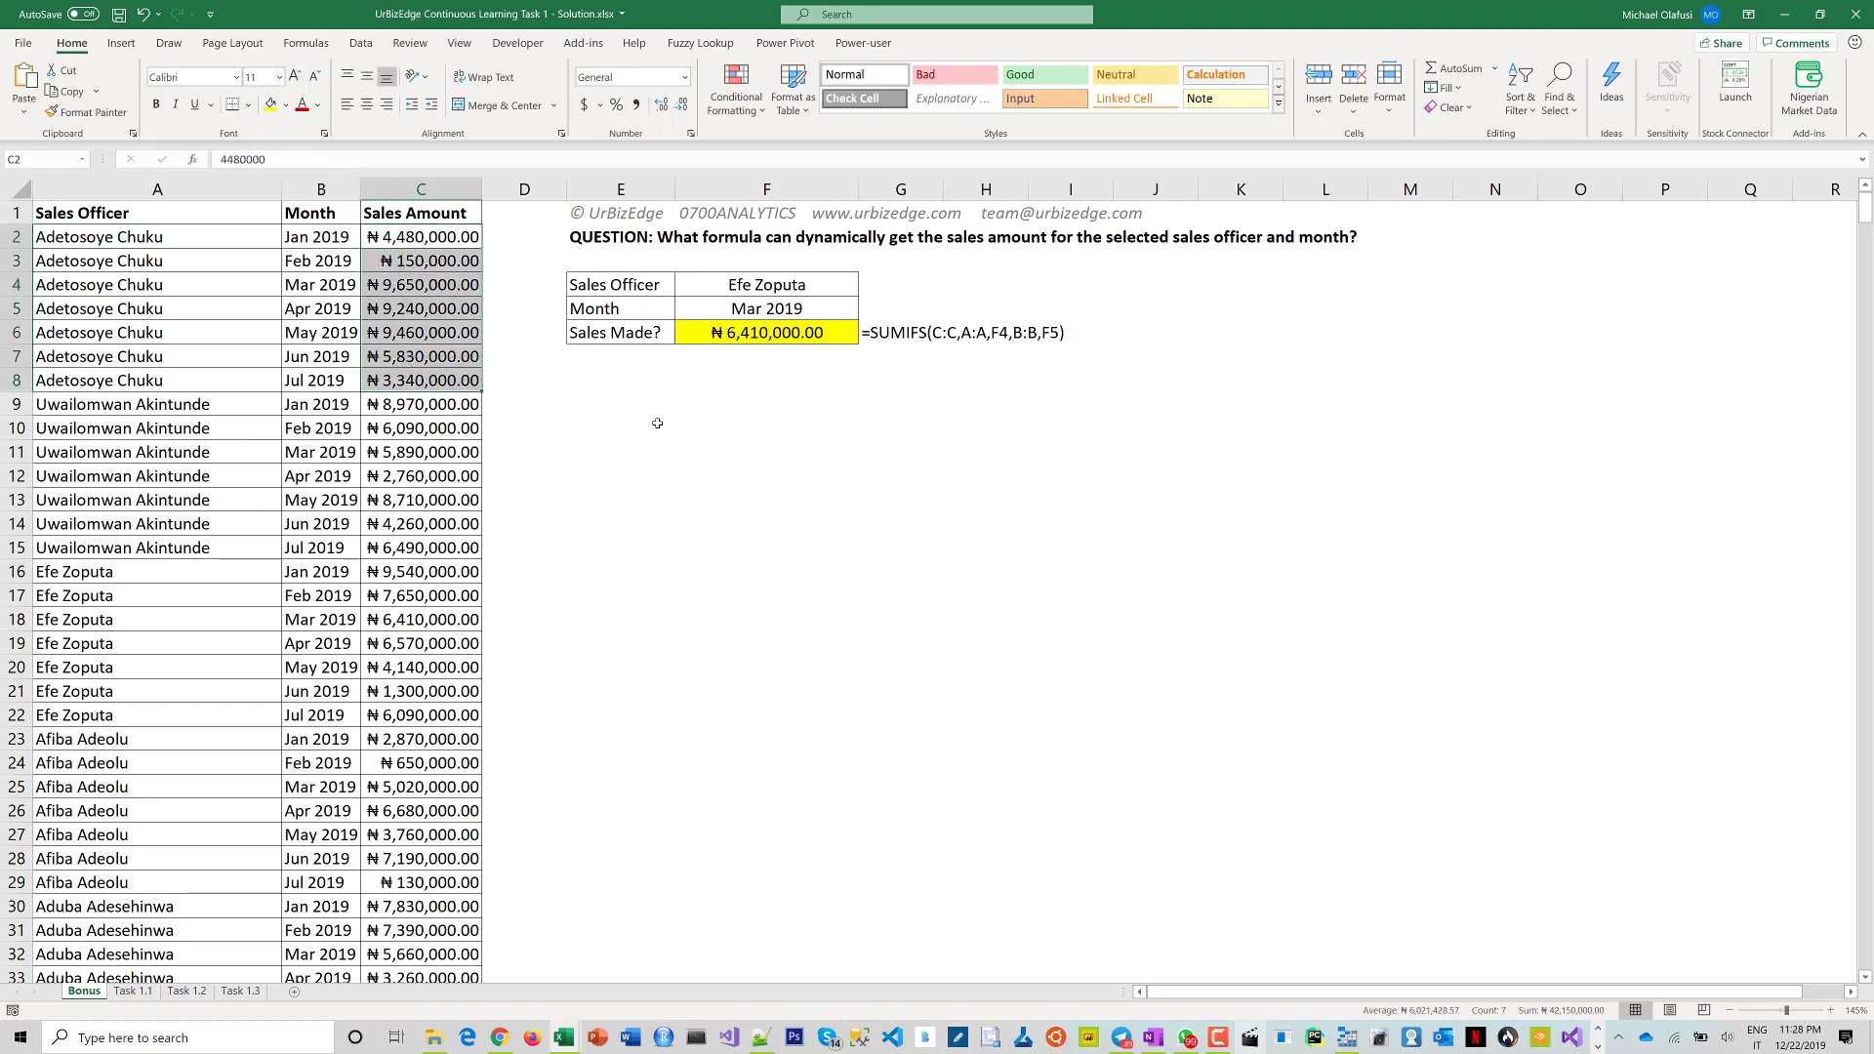
left_click(687, 428)
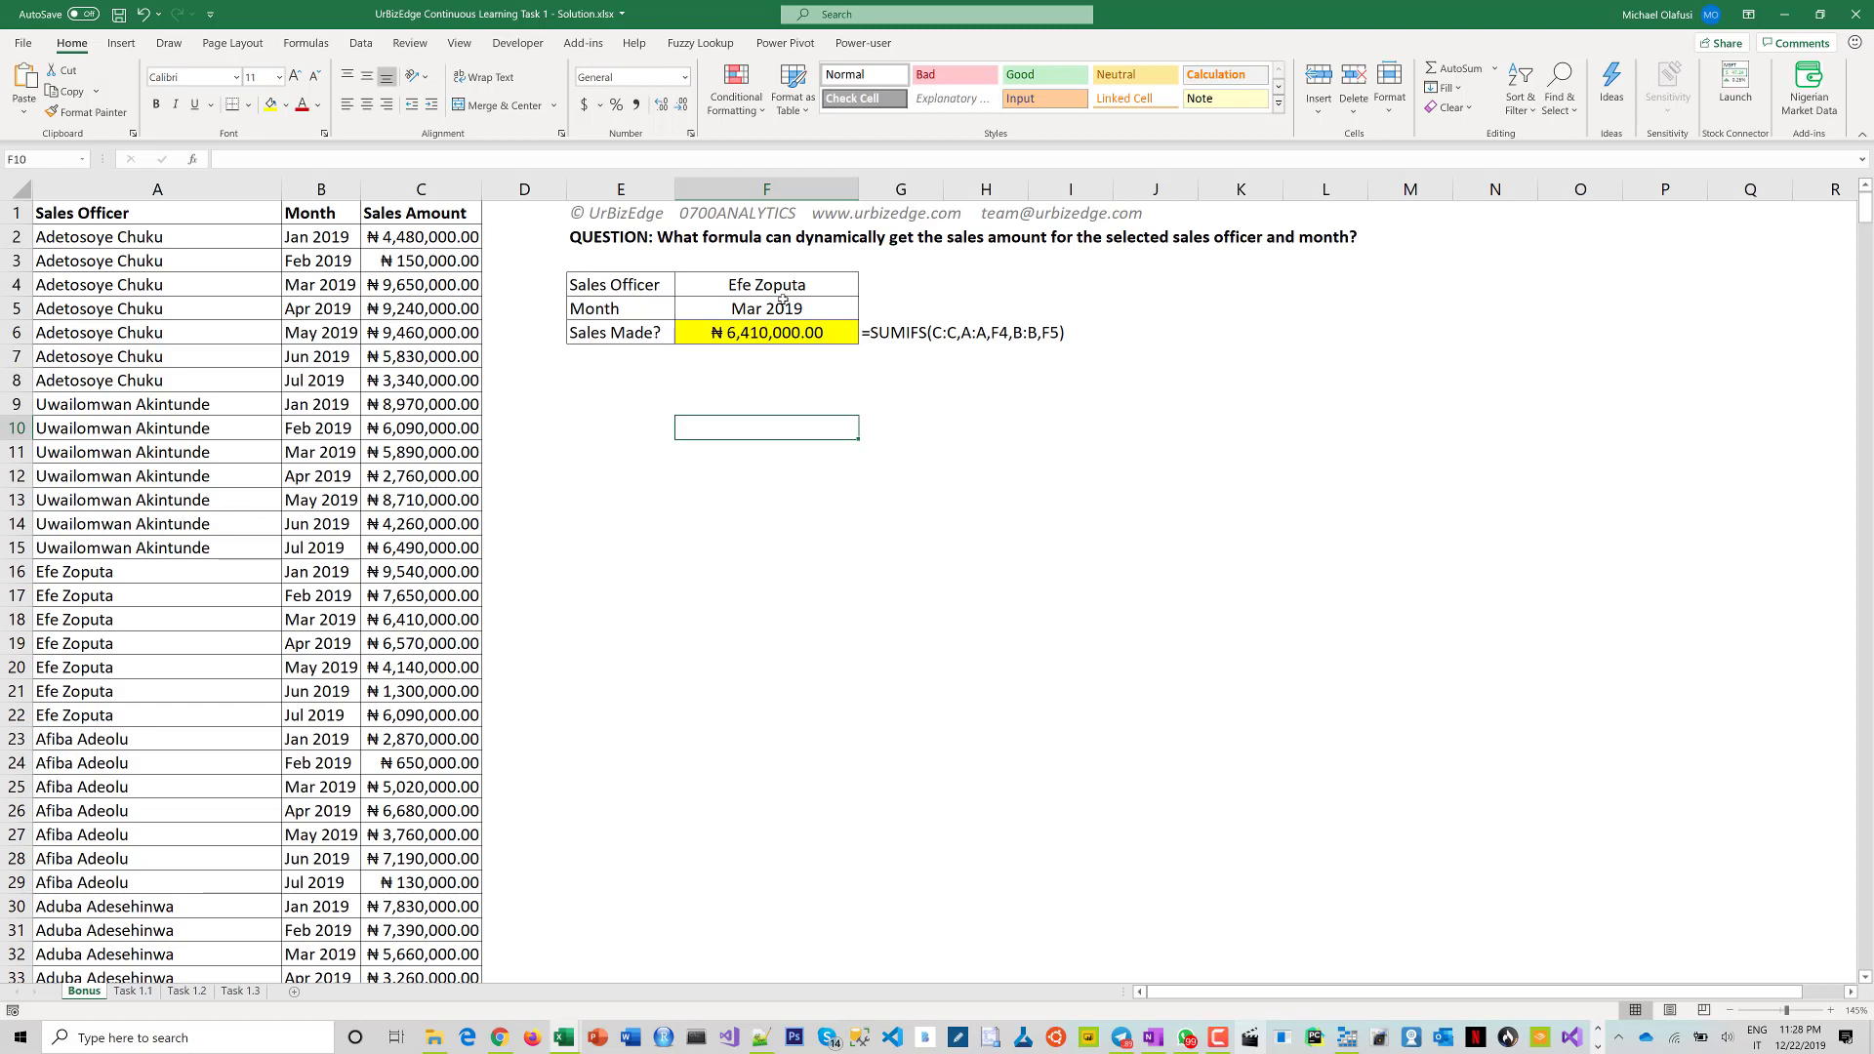
left_click(831, 290)
left_click(866, 290)
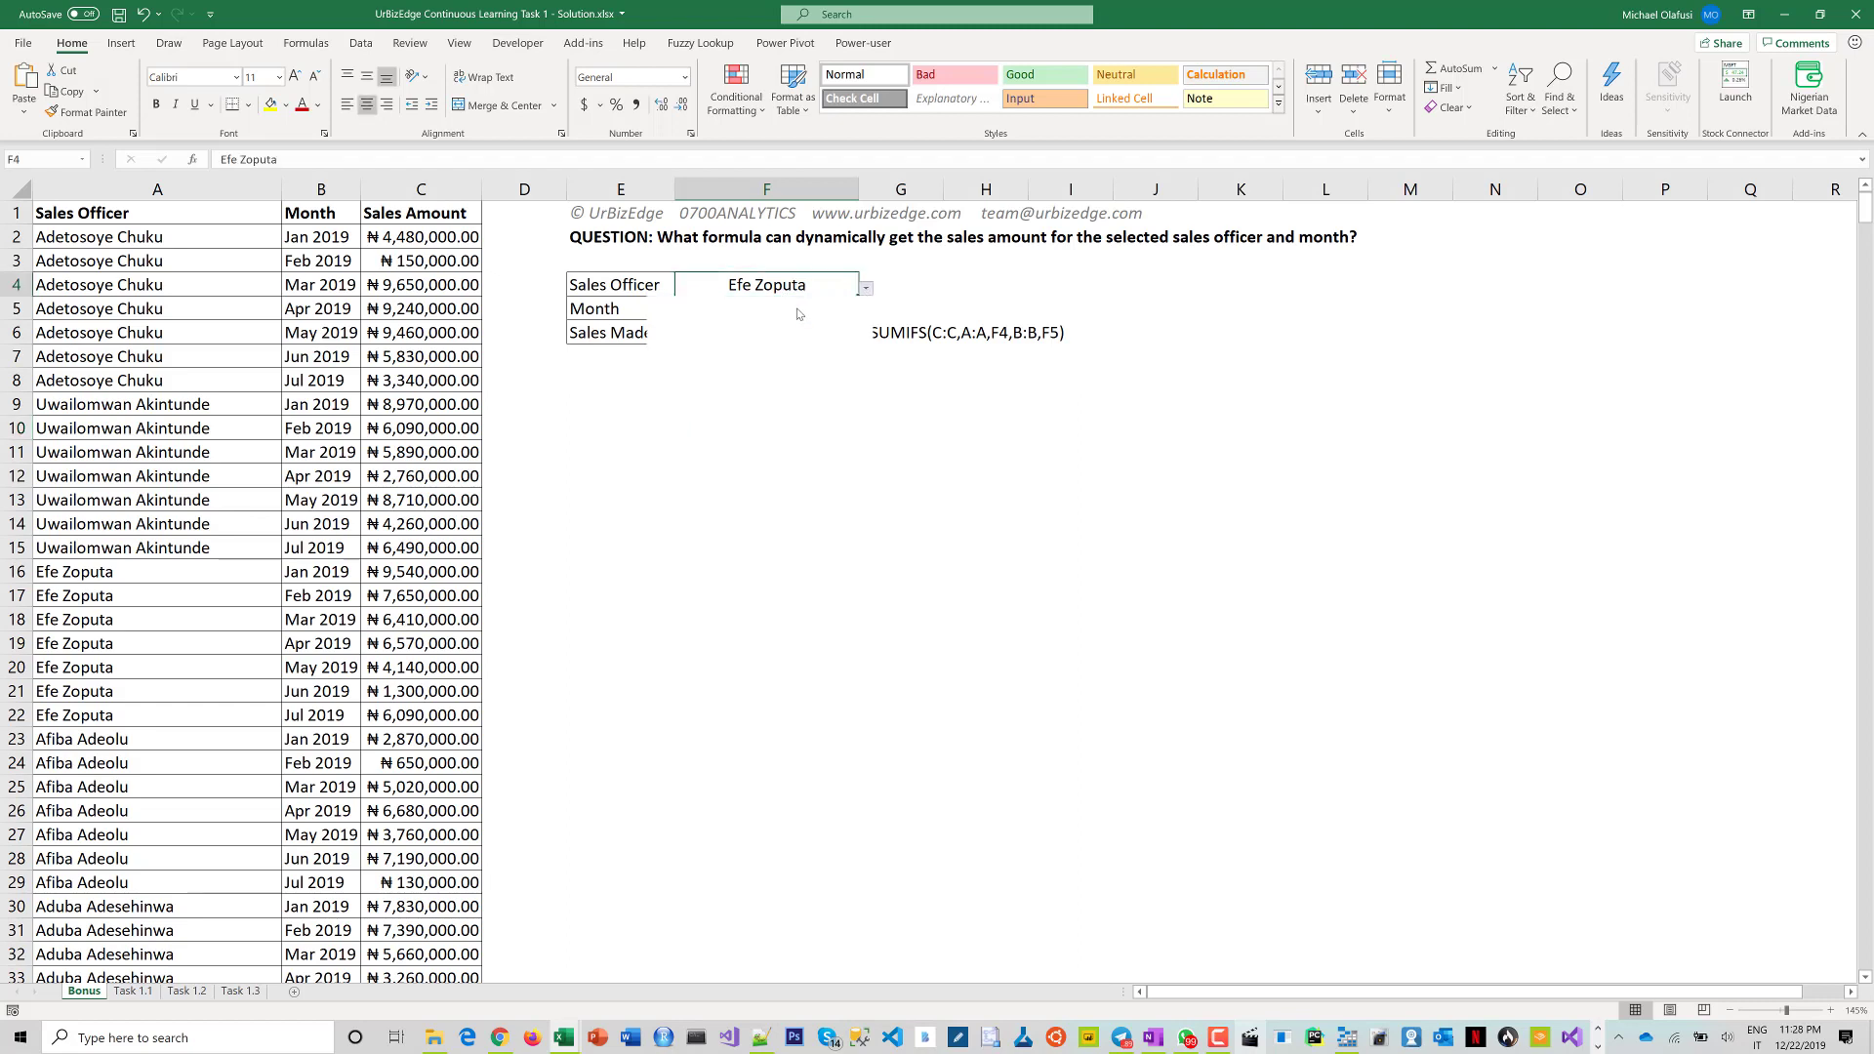
left_click(859, 310)
left_click(859, 311)
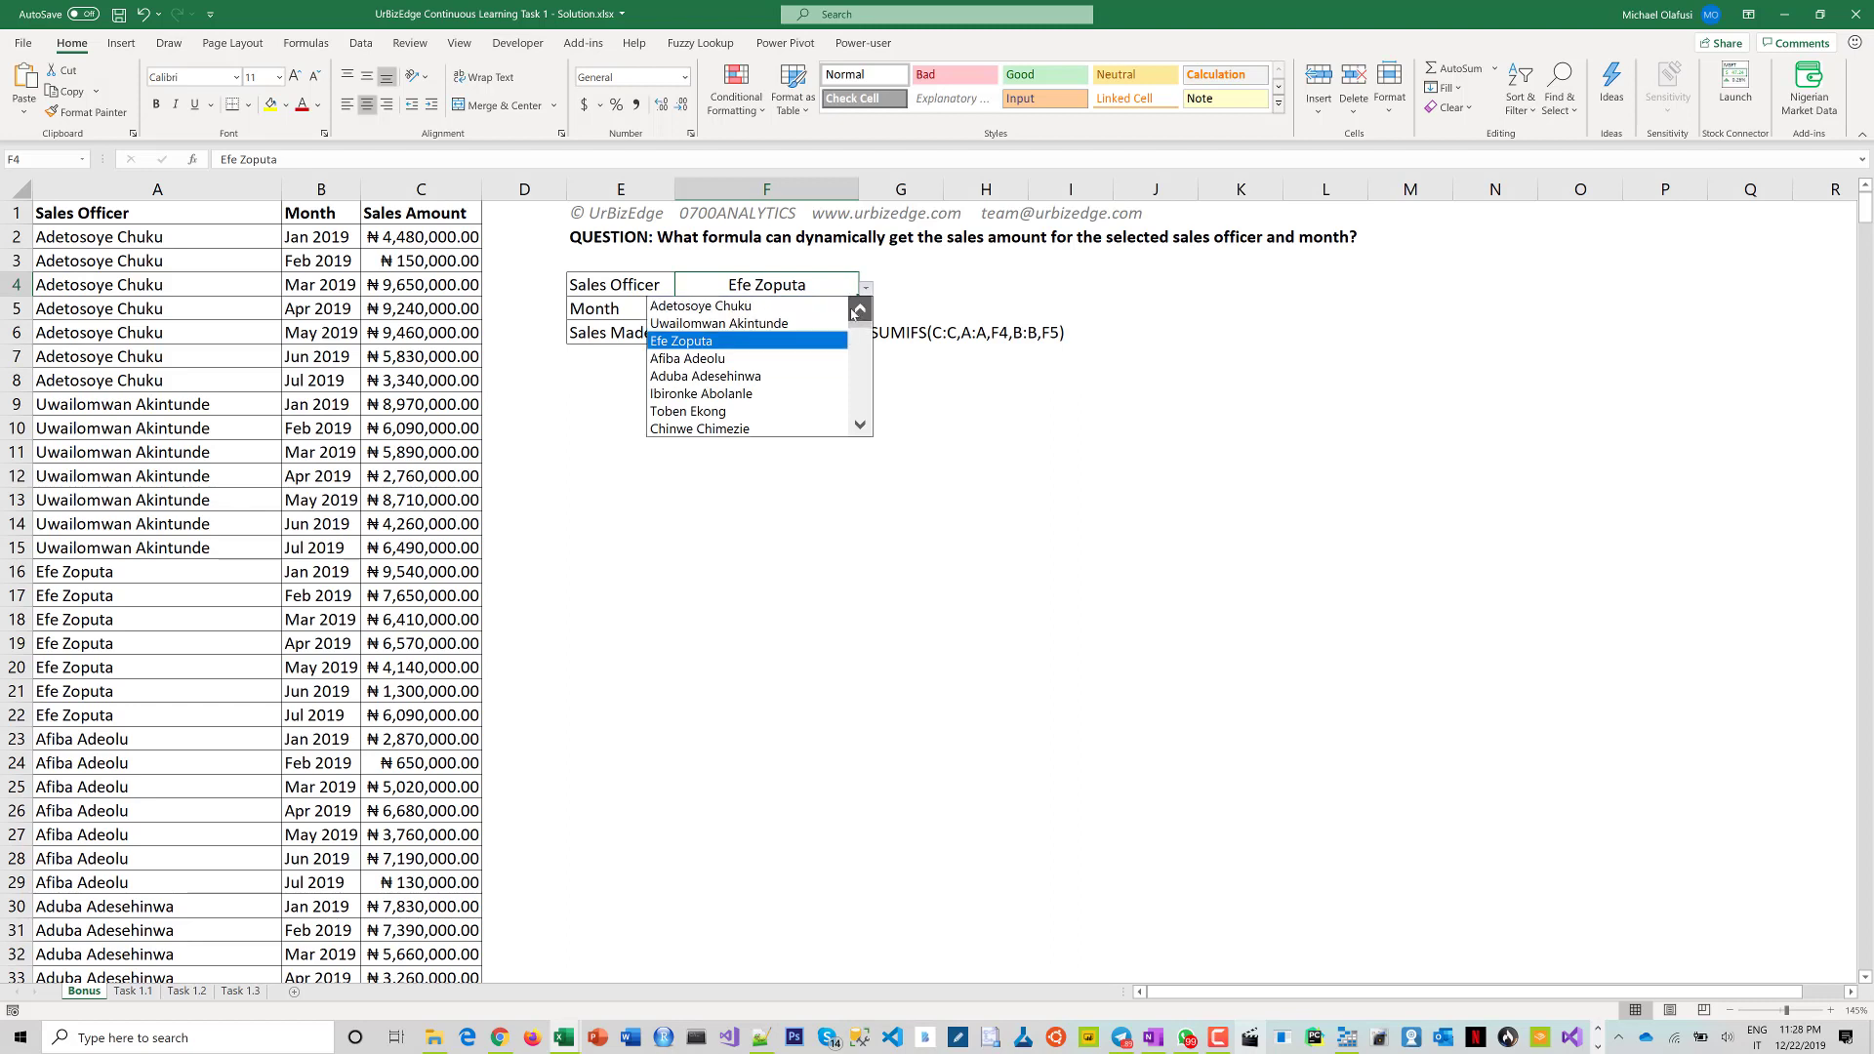
left_click(791, 310)
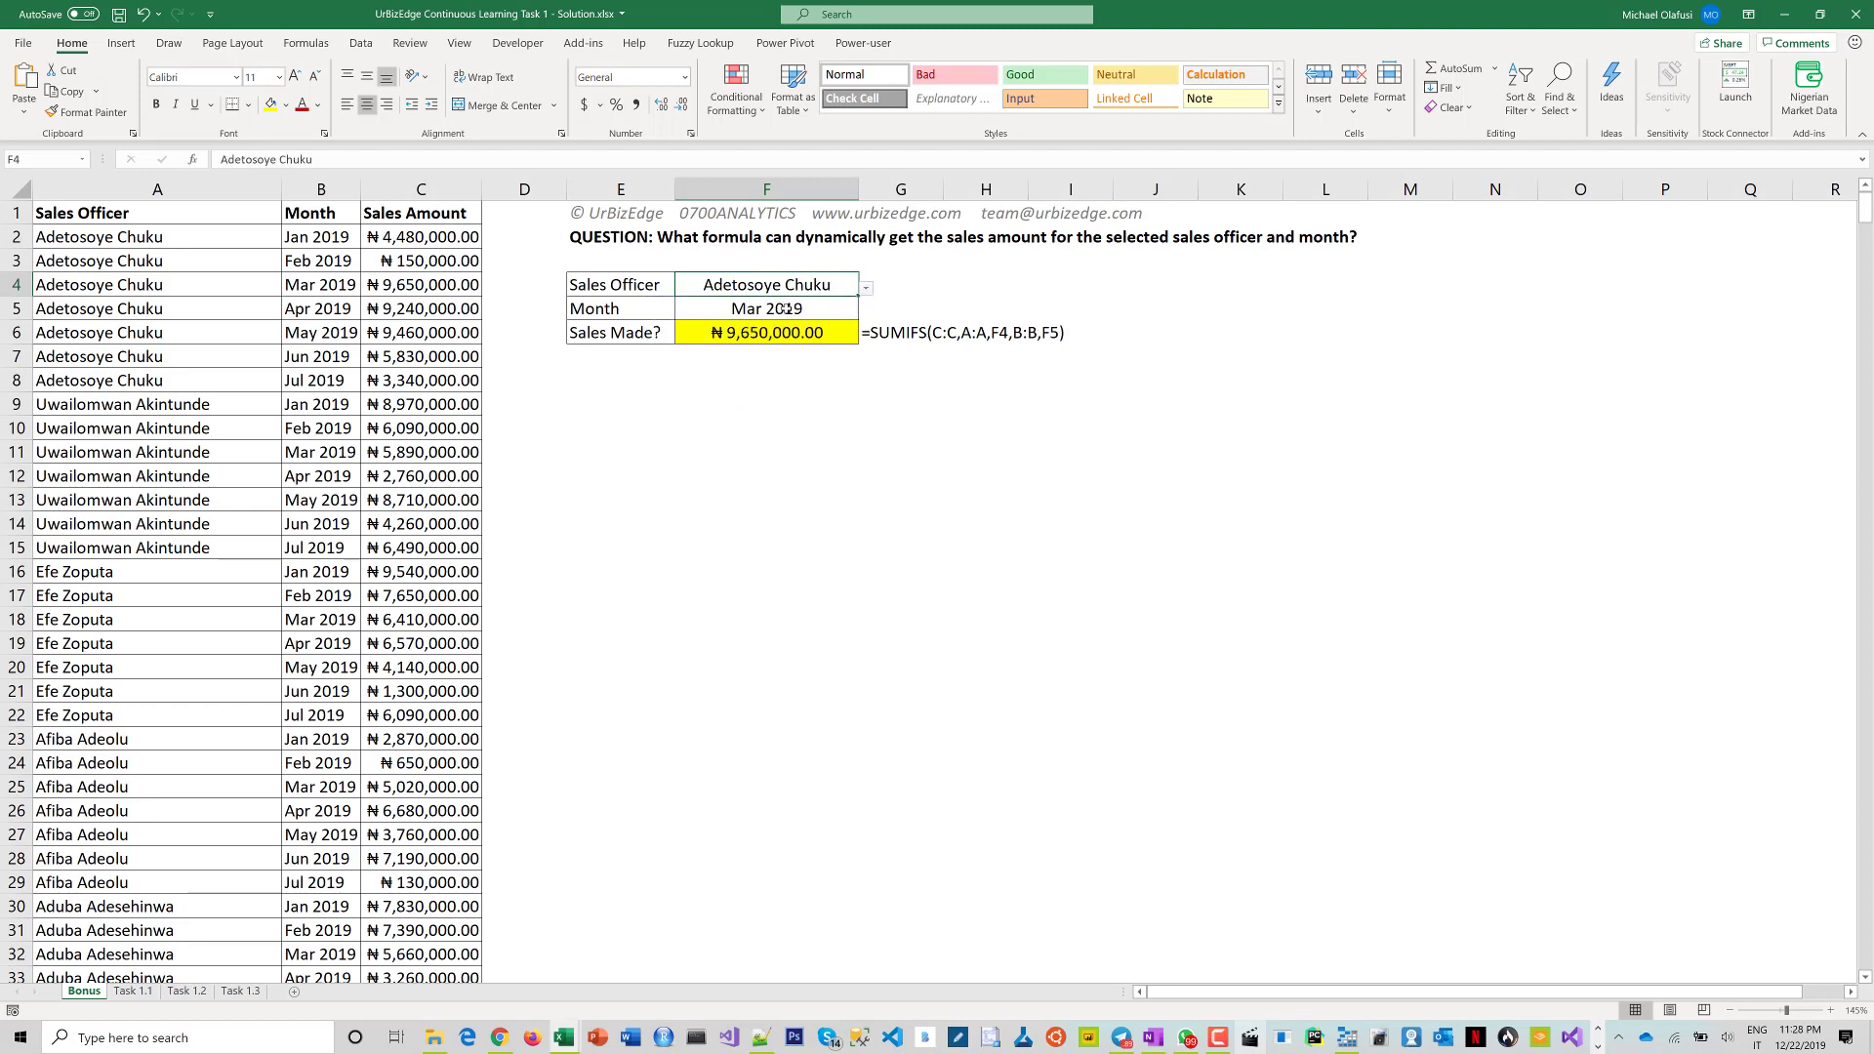
Step: Start a SUMIFS formula in cell F7 with the Sales Amount column C:C as the sum range
left_click(767, 365)
type("=sum")
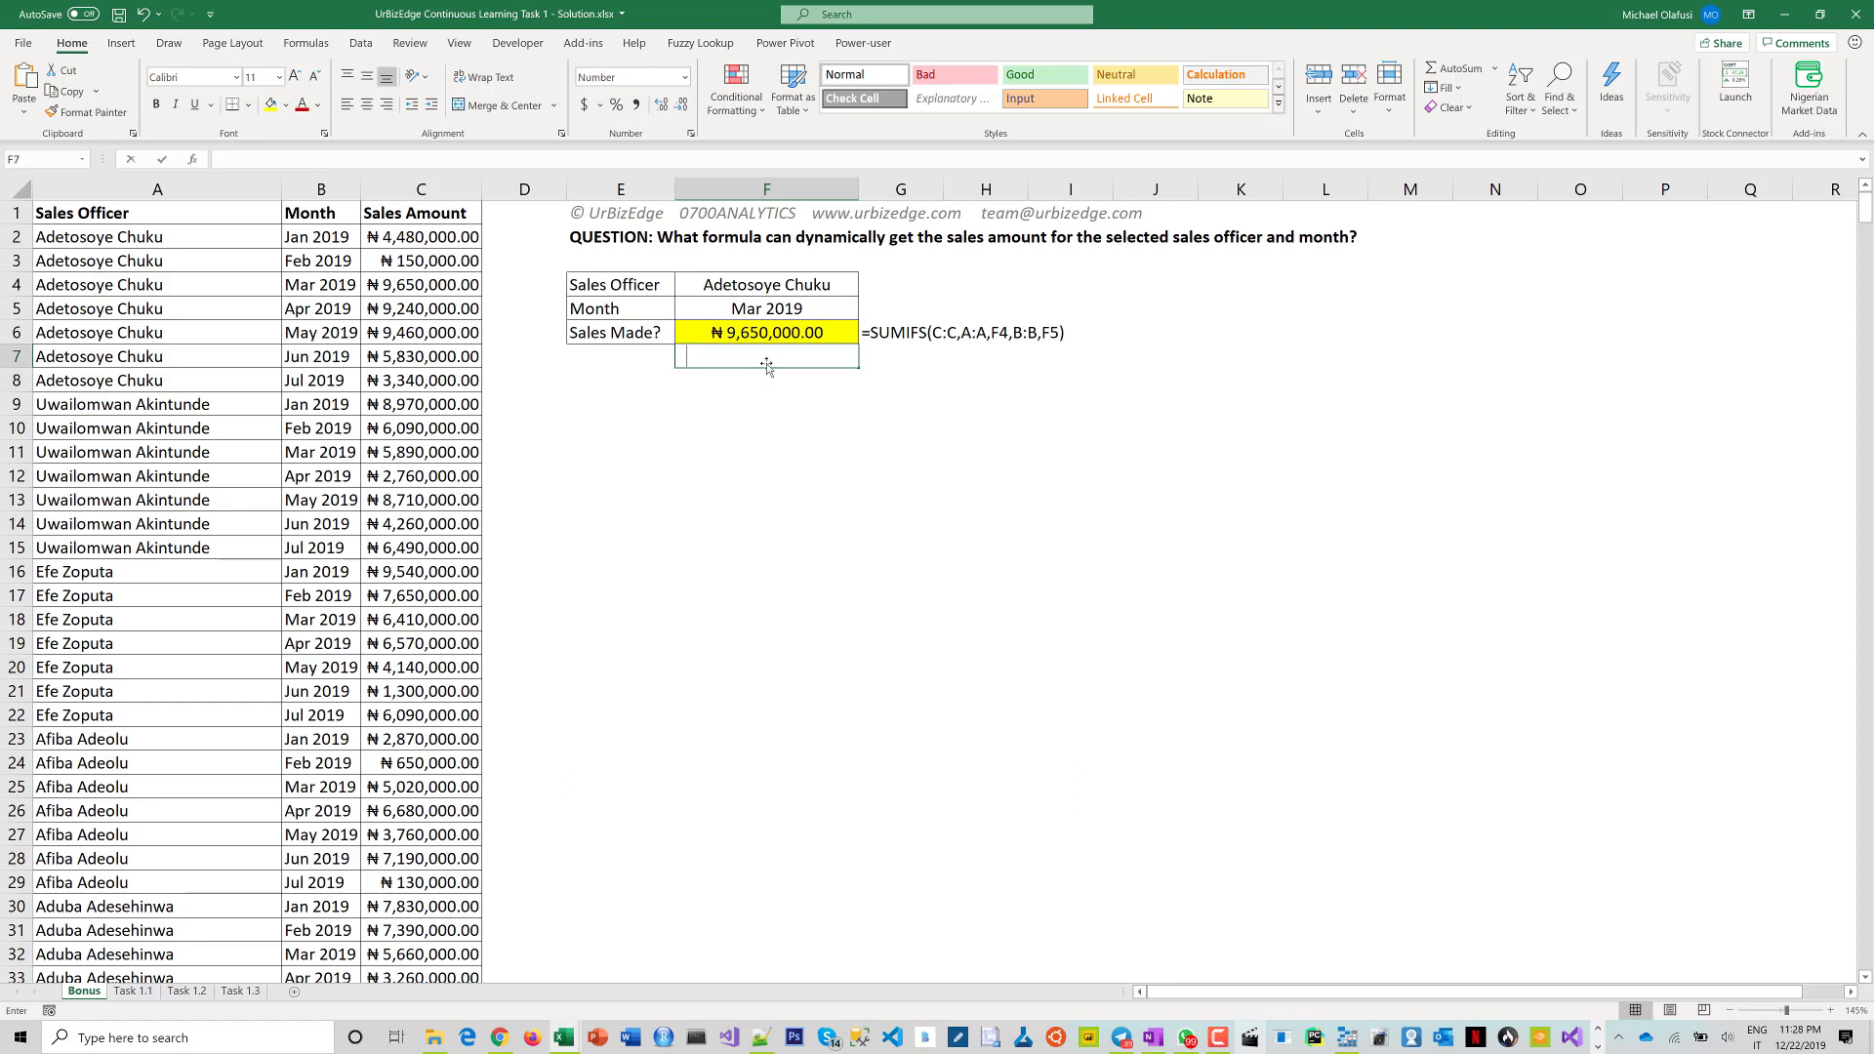
type("f")
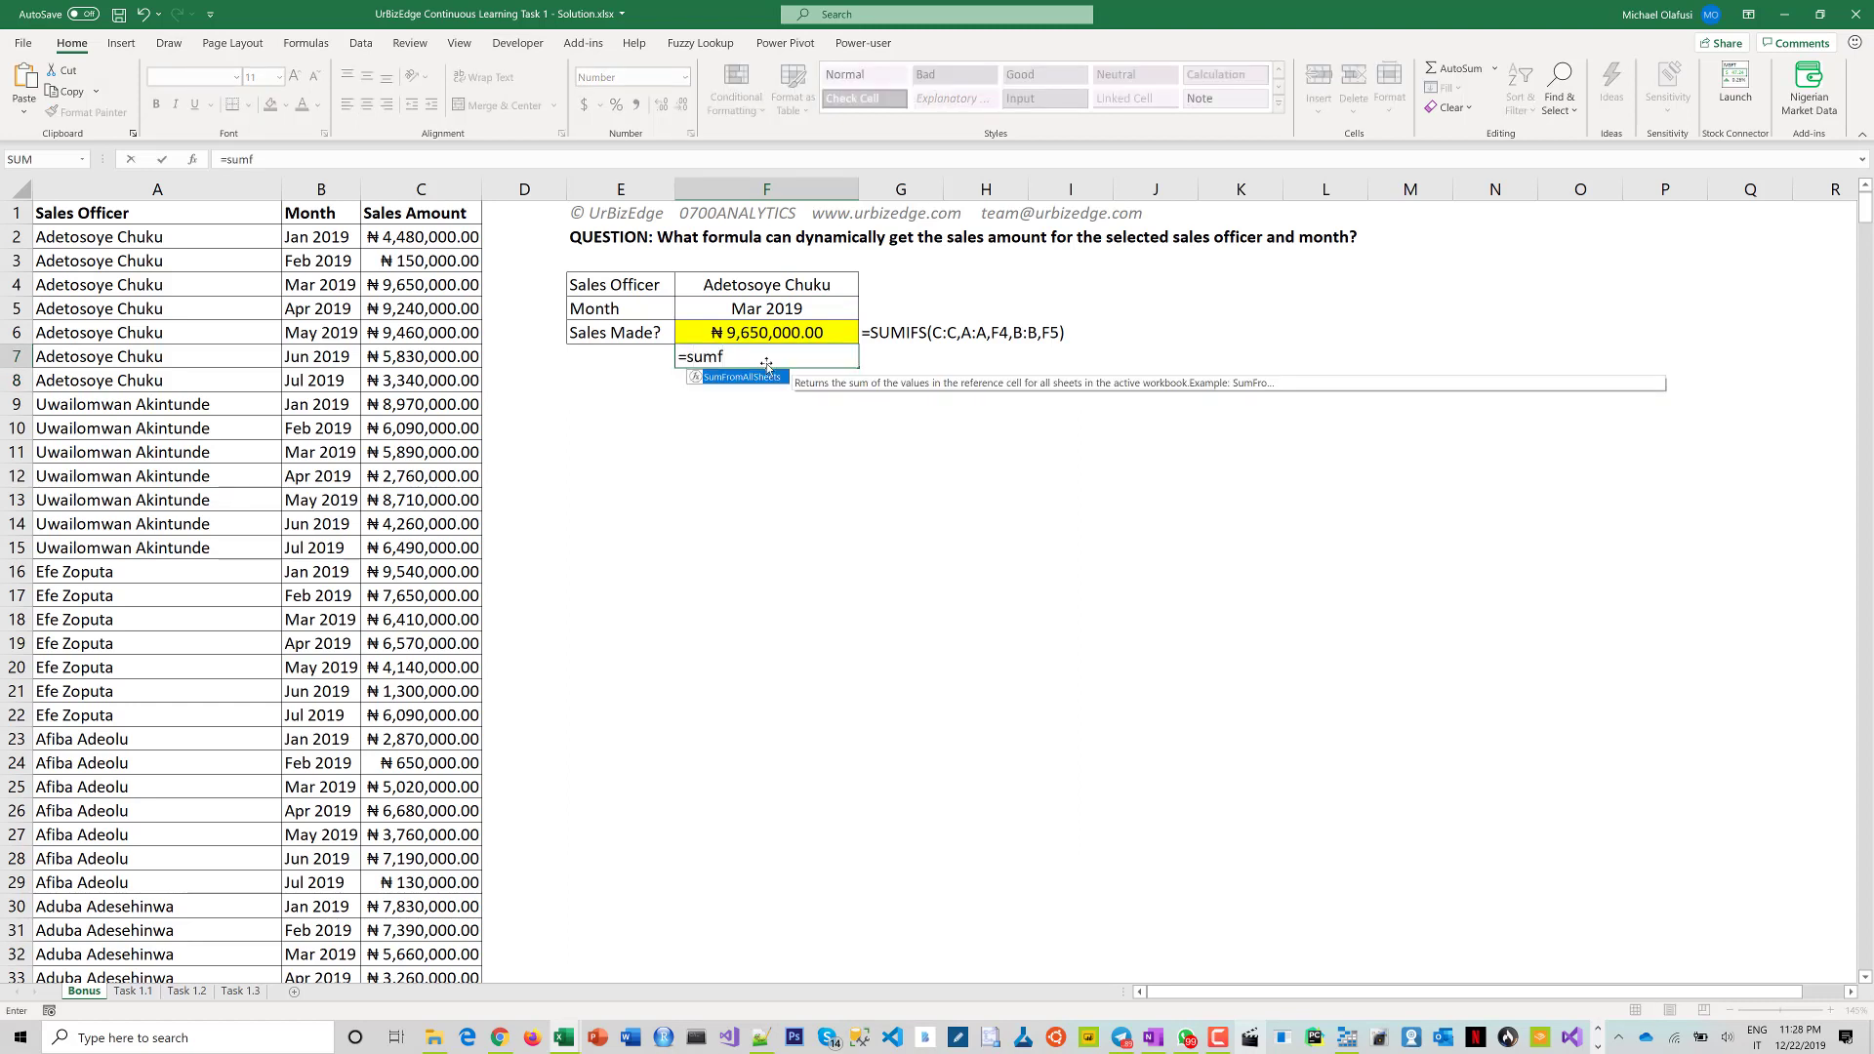
key("BackSpace")
type("if")
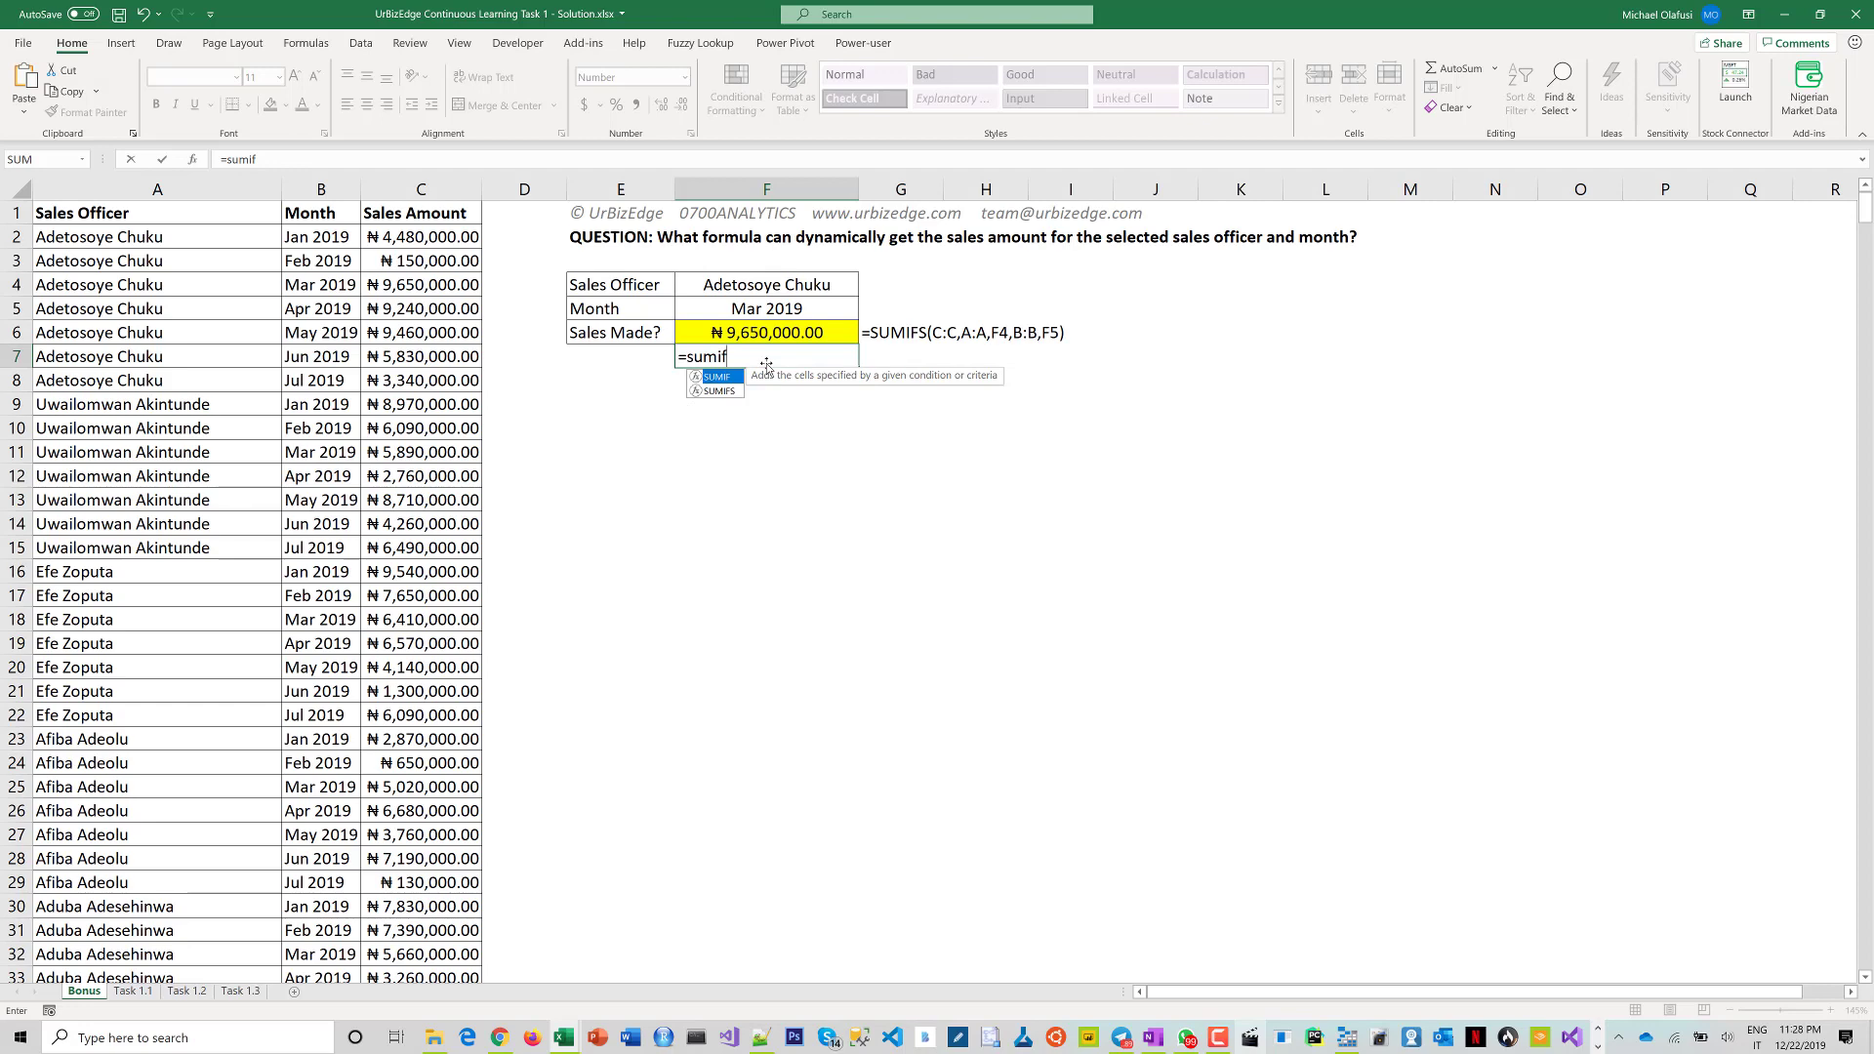
key("Tab")
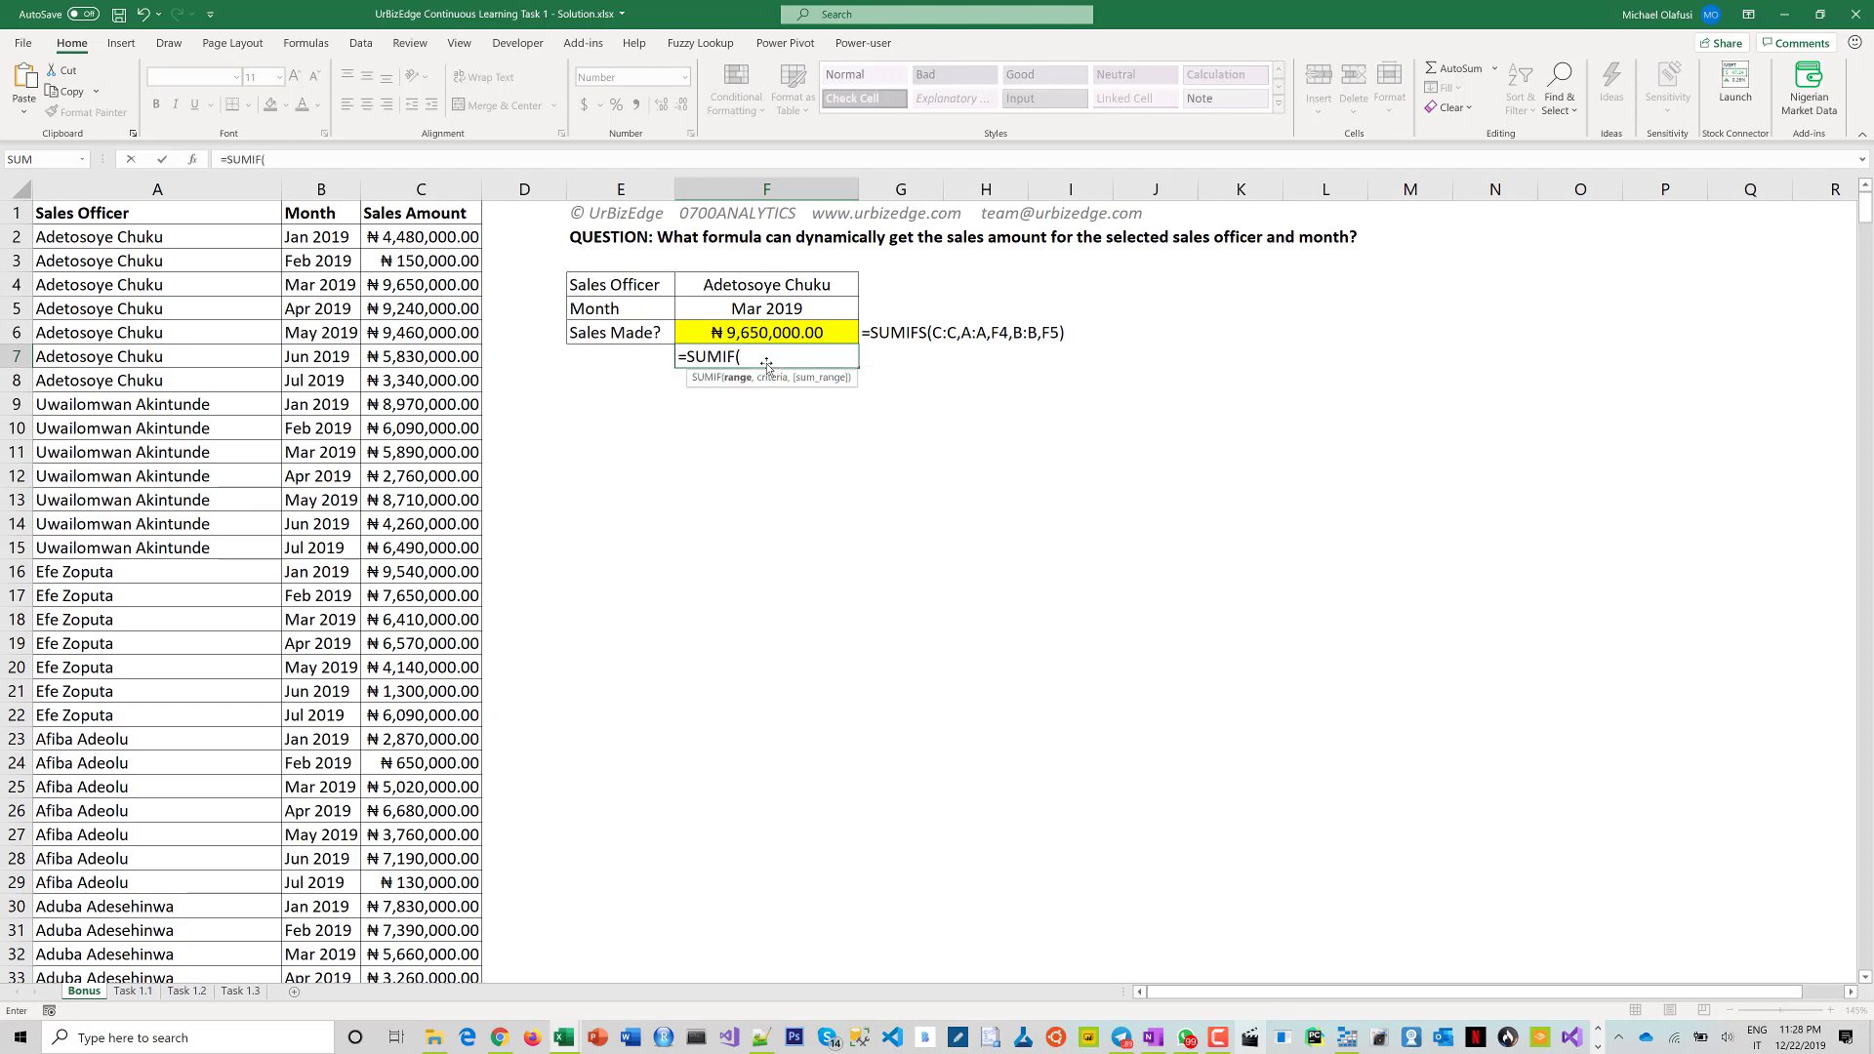
key("BackSpace")
type("s(")
left_click(430, 182)
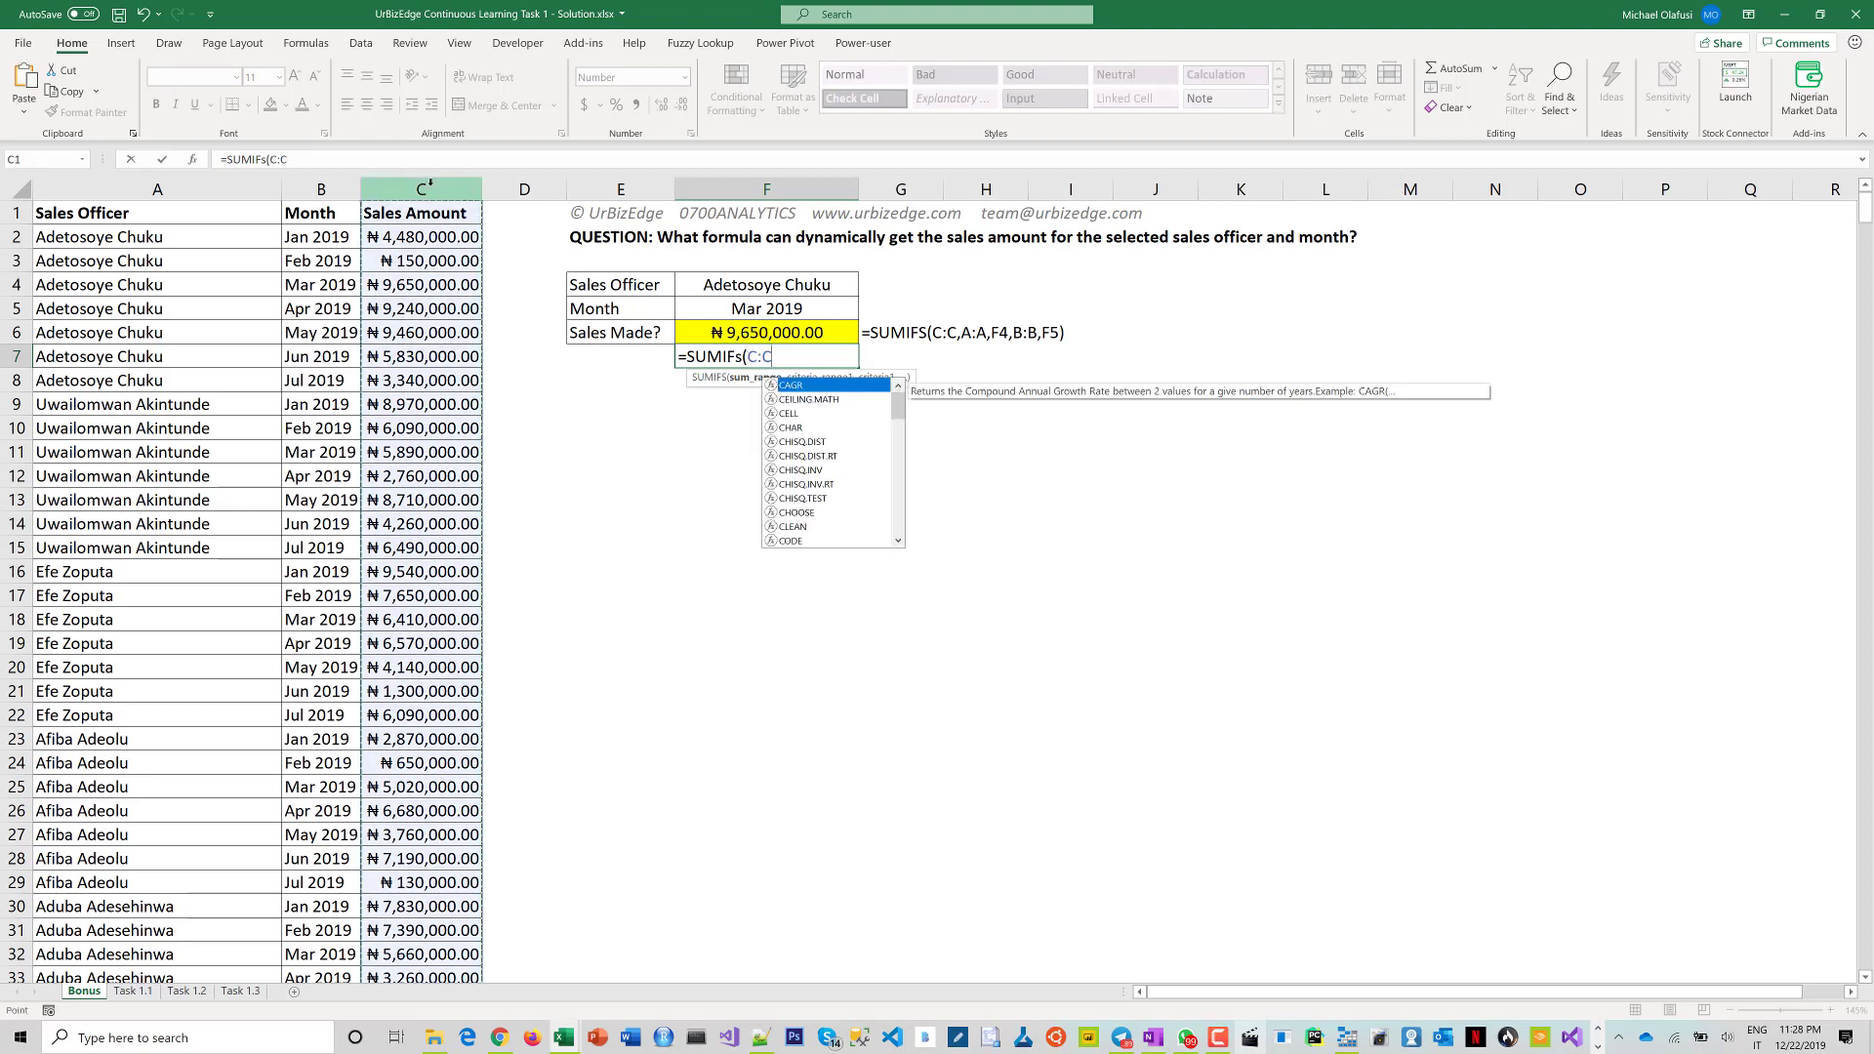
type(",")
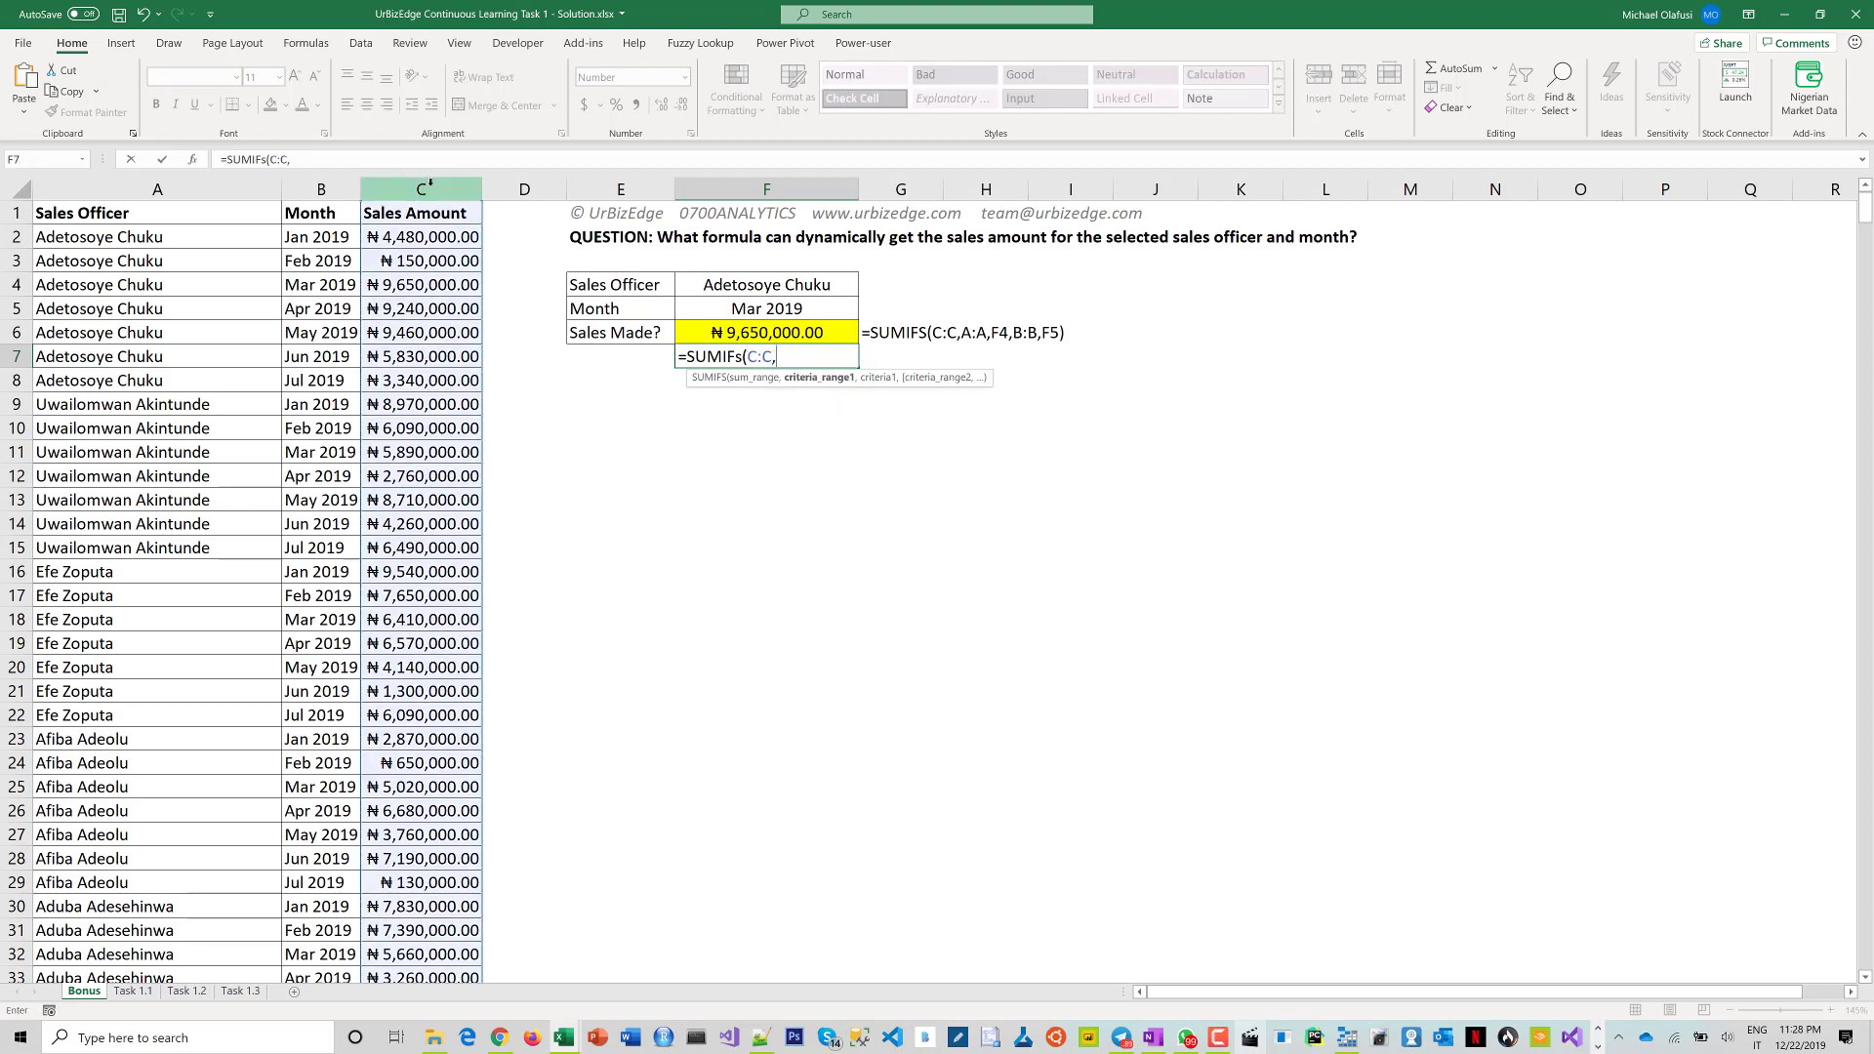
Step: Add the Sales Officer column A:A as the first criteria range, matched against cell F4
left_click(165, 189)
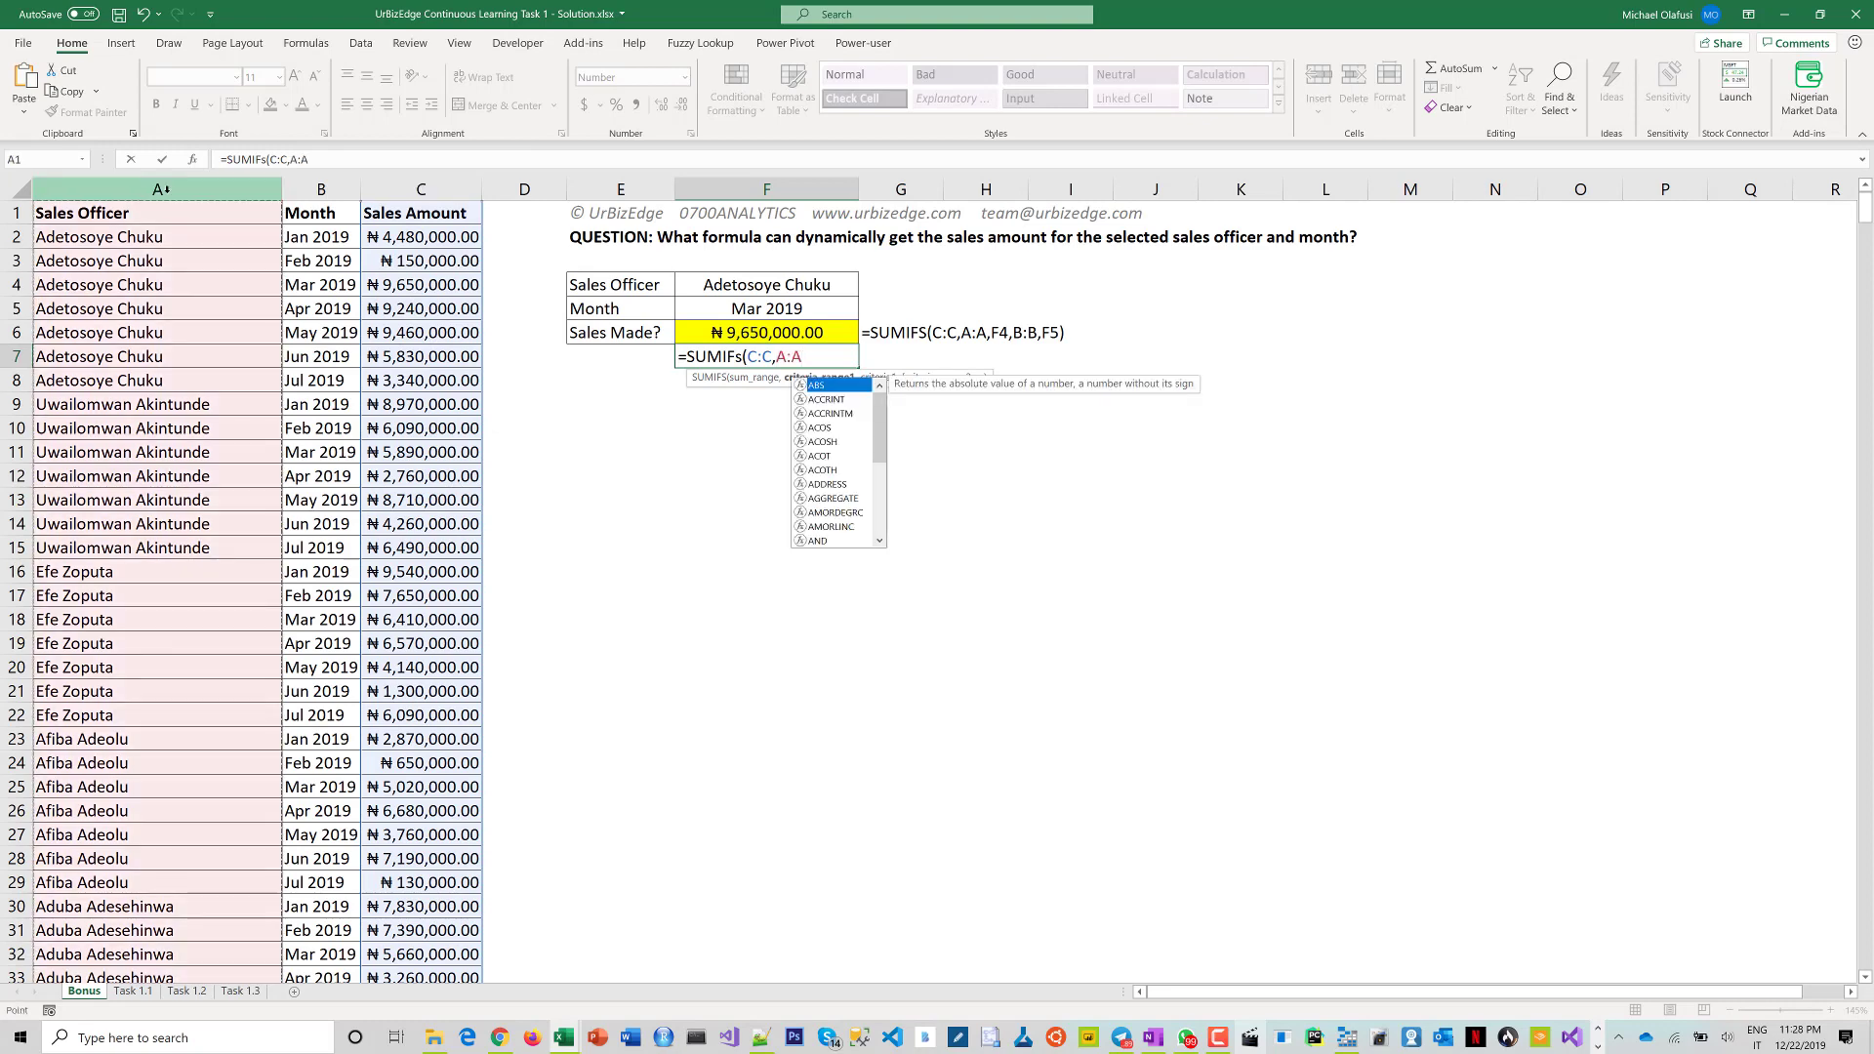
type(",")
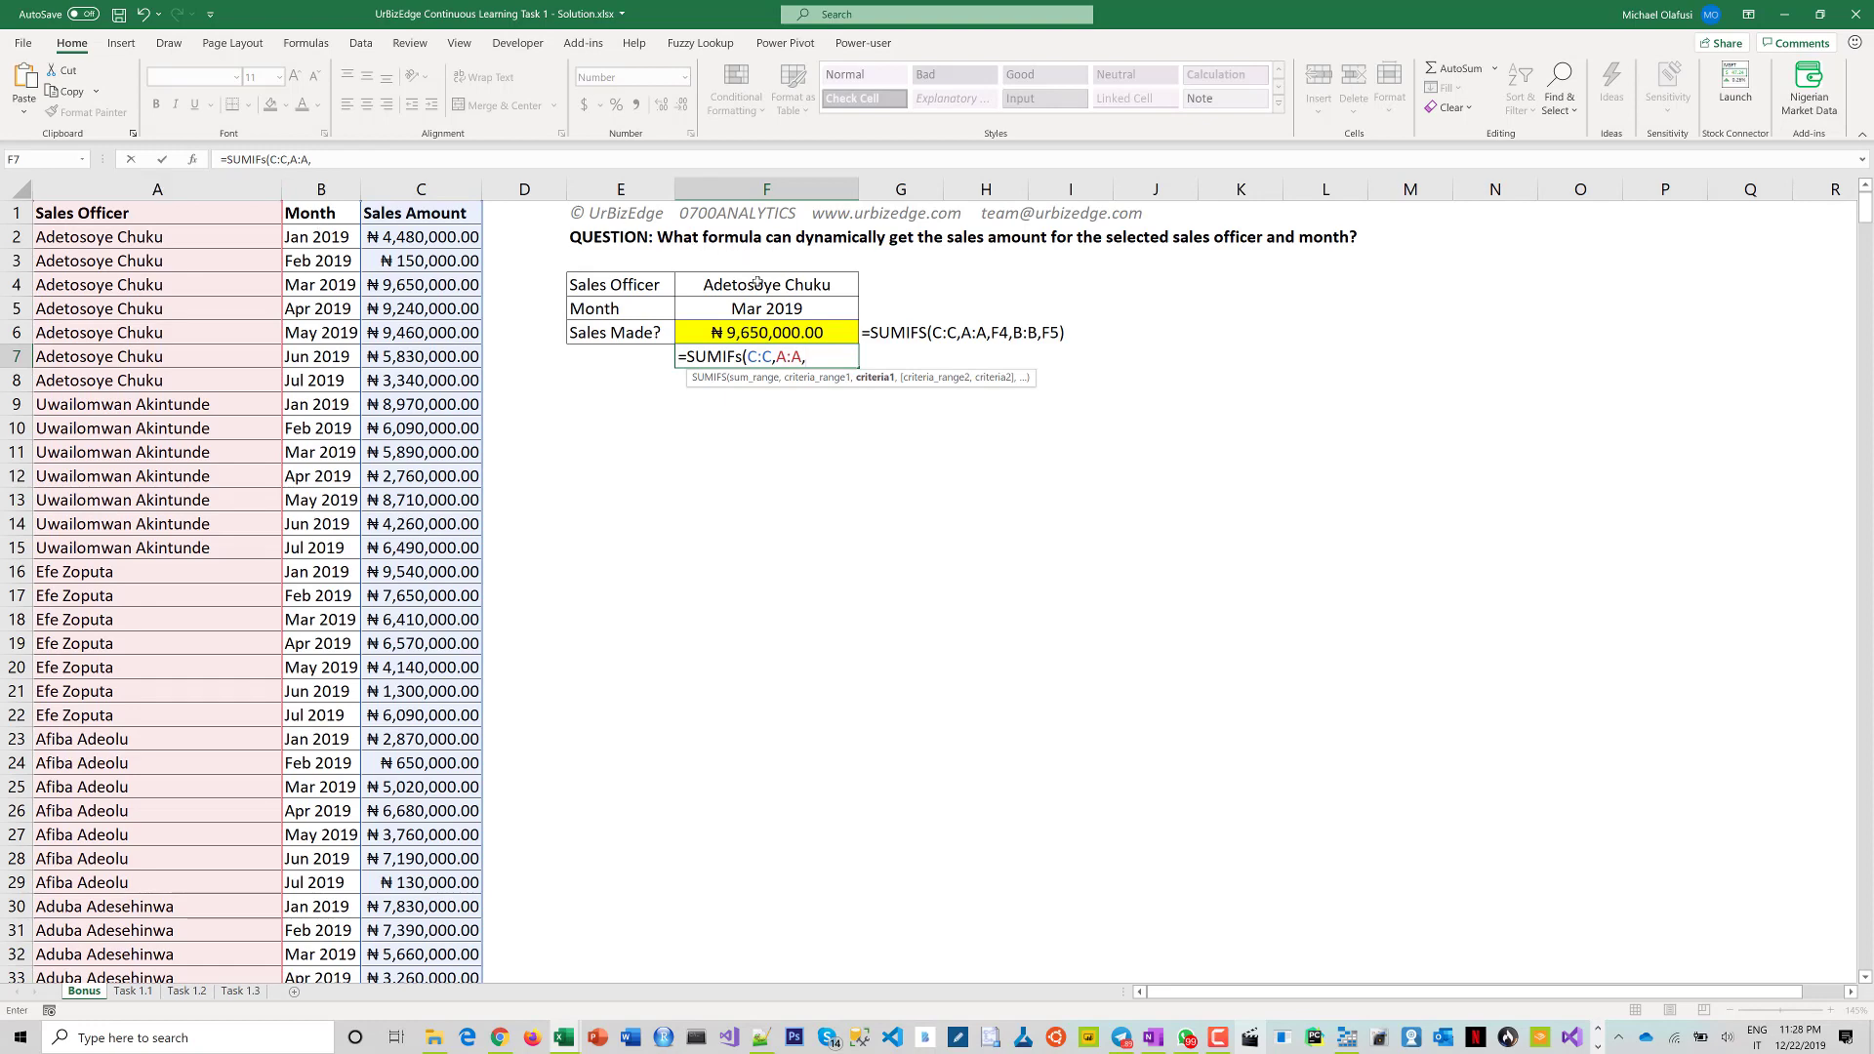
left_click(757, 282)
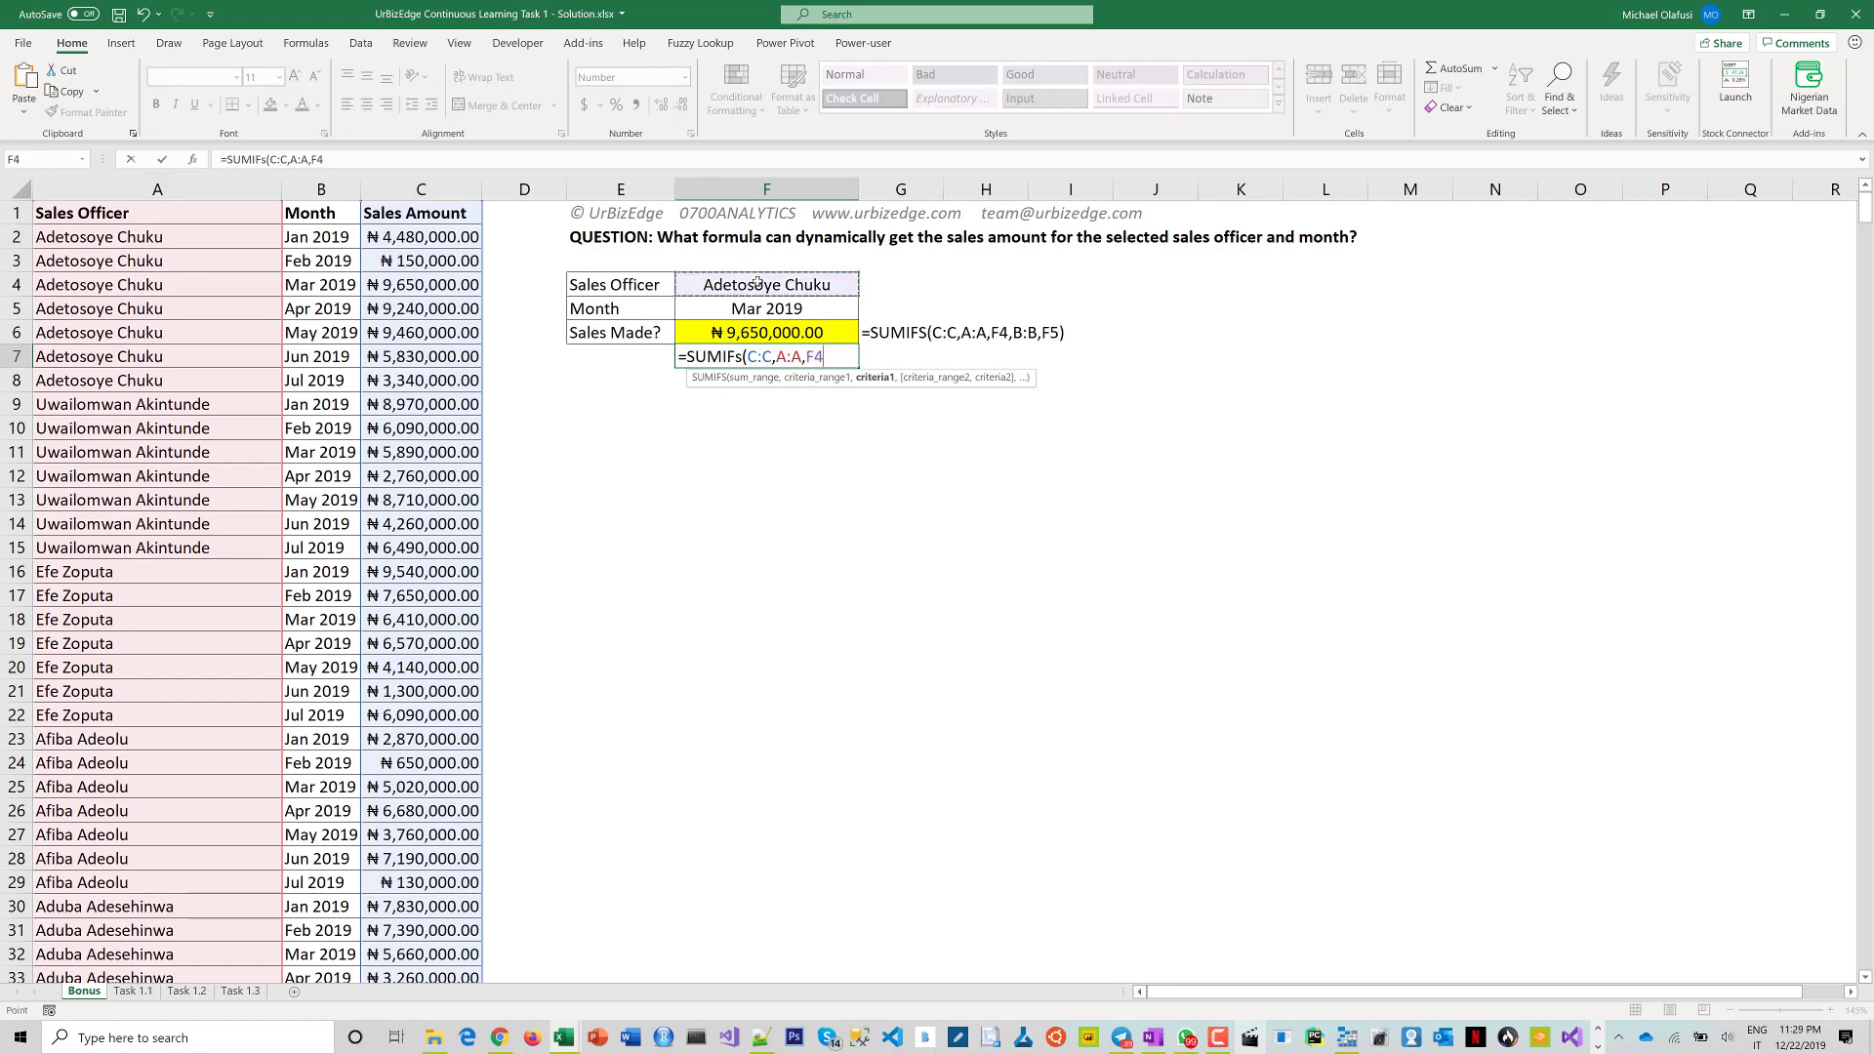
type(",")
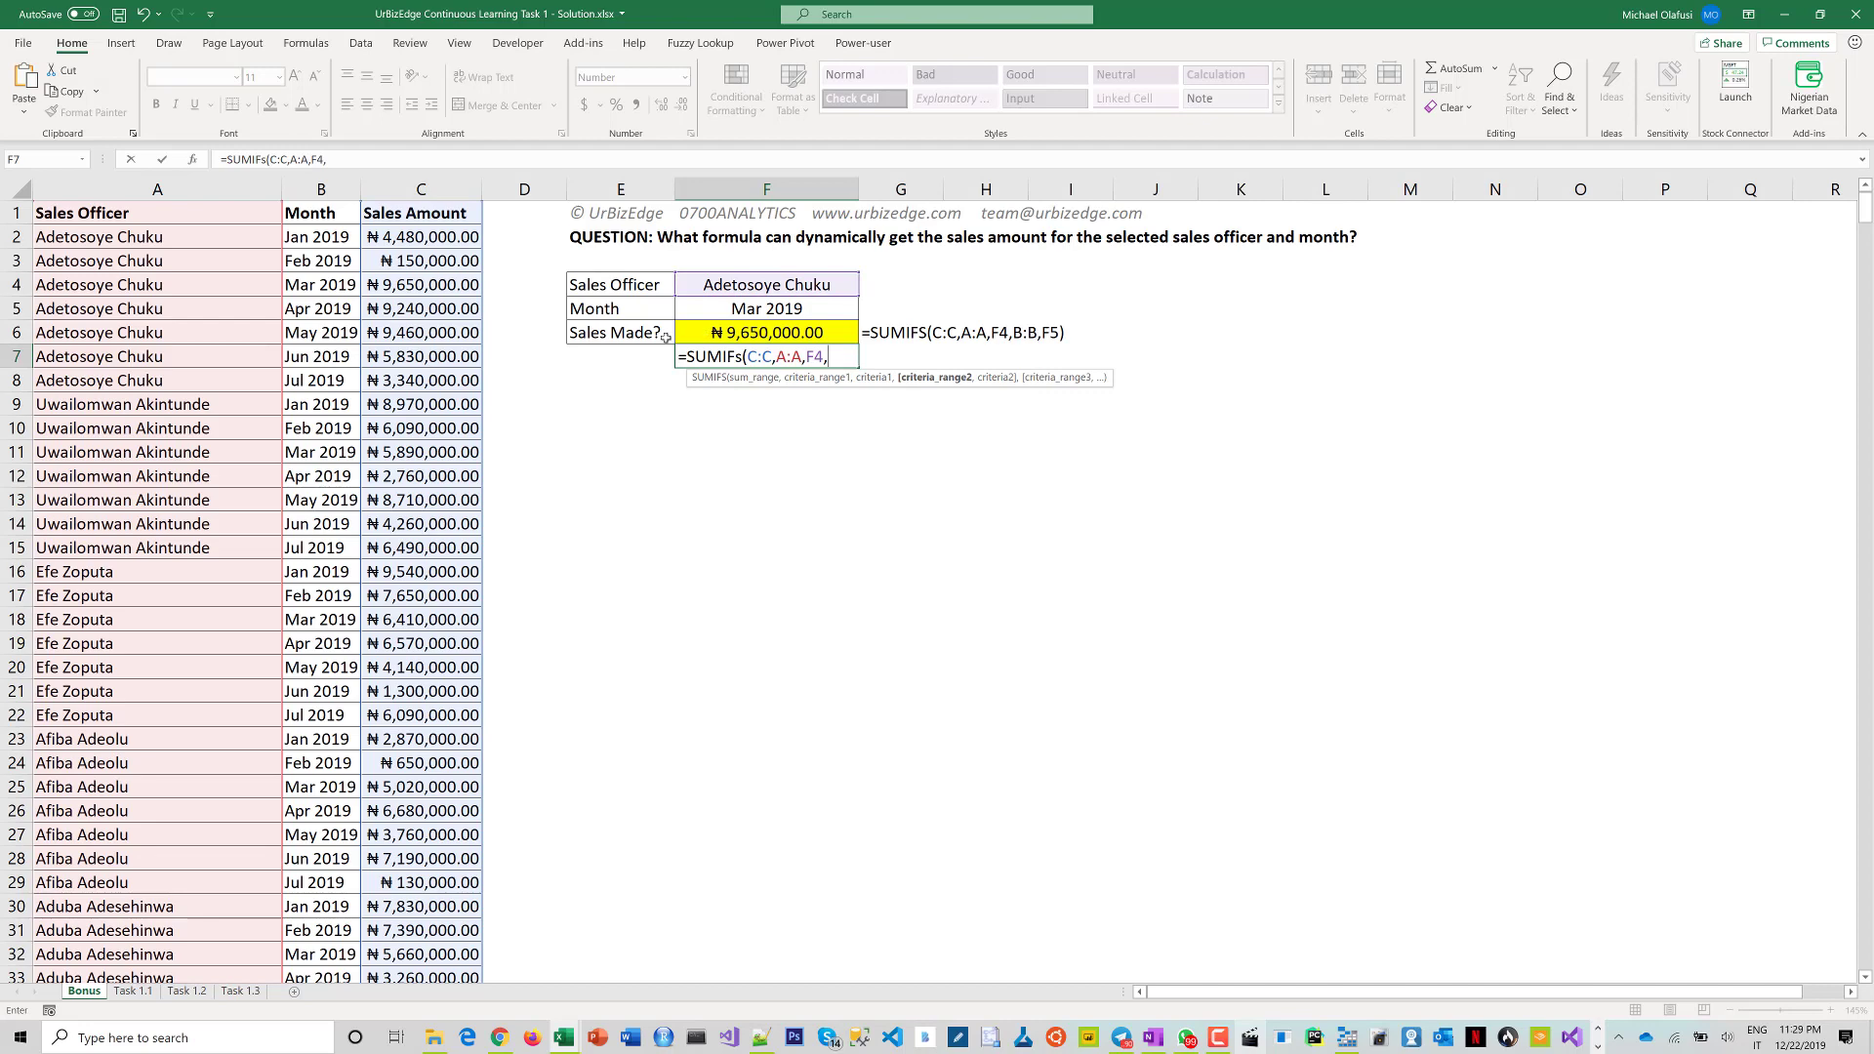
Step: Add the Month column B:B with cell F5 as the second criterion and complete the formula as =SUMIFS(C:C,A:A,F4,B:B,F5)
left_click(302, 189)
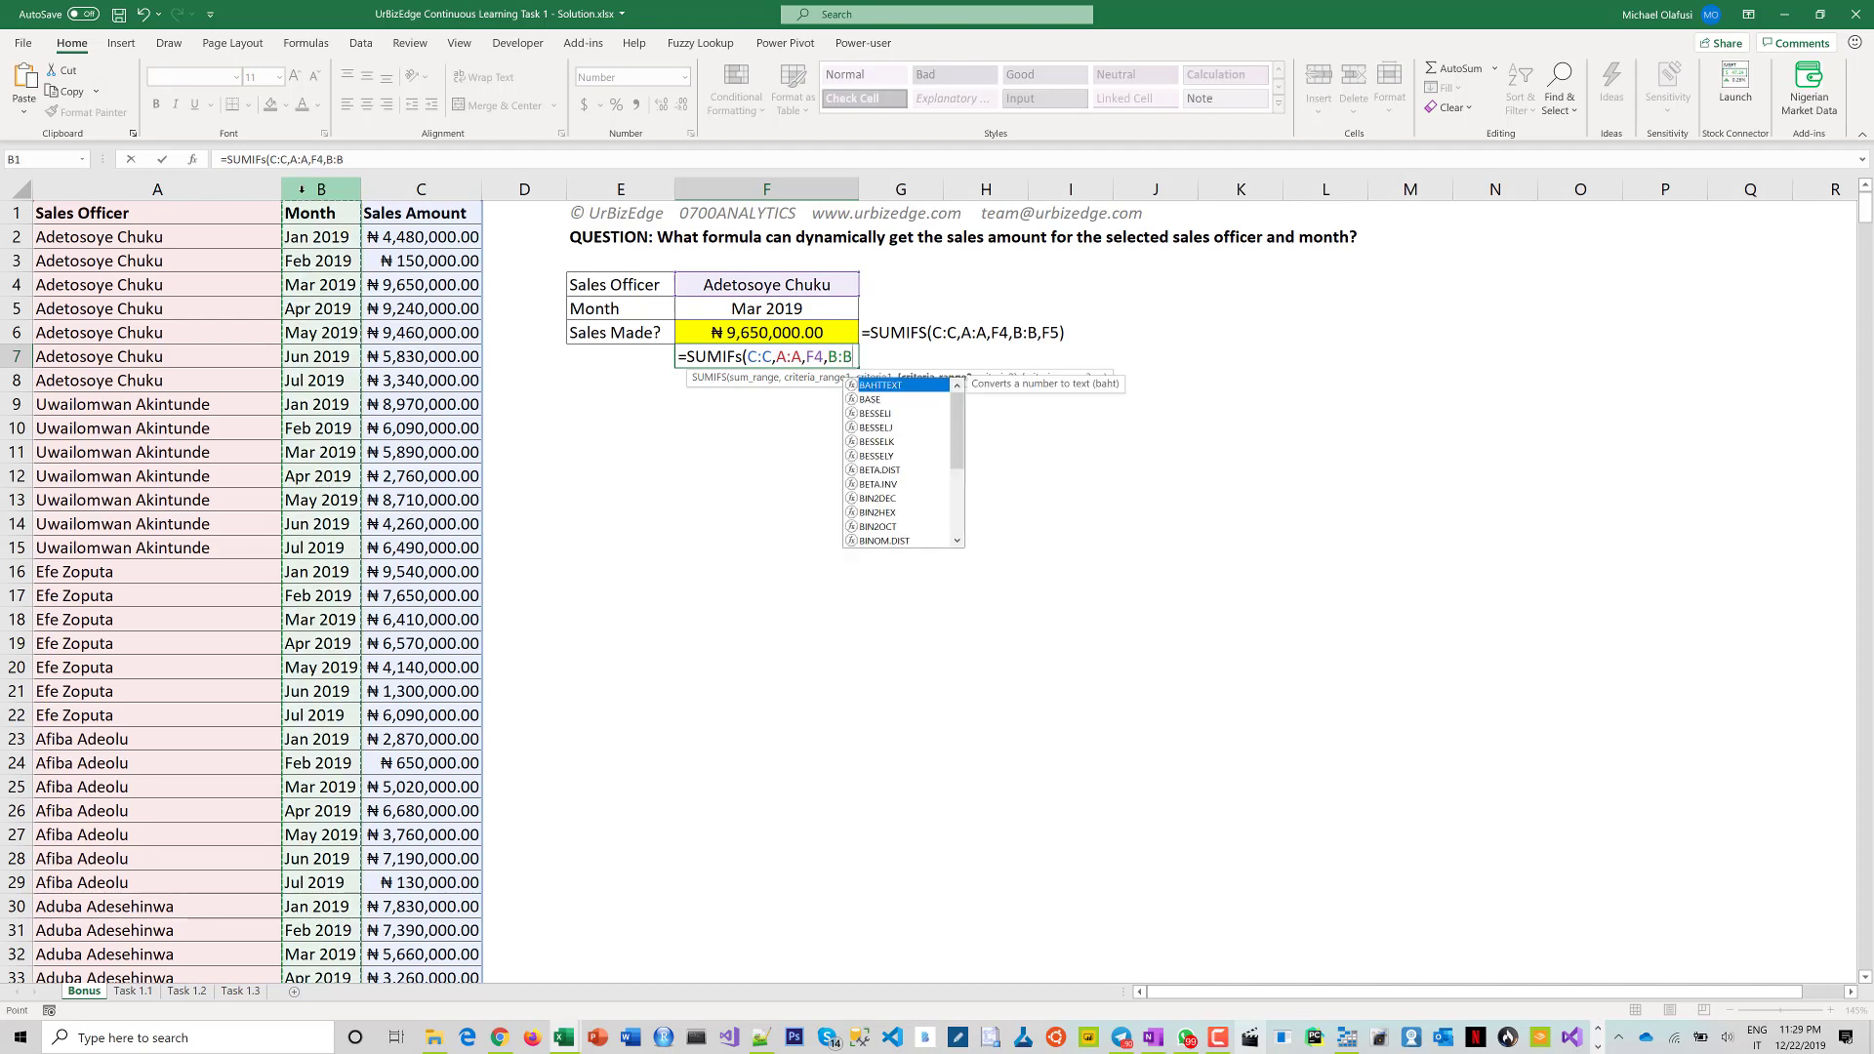
type(",")
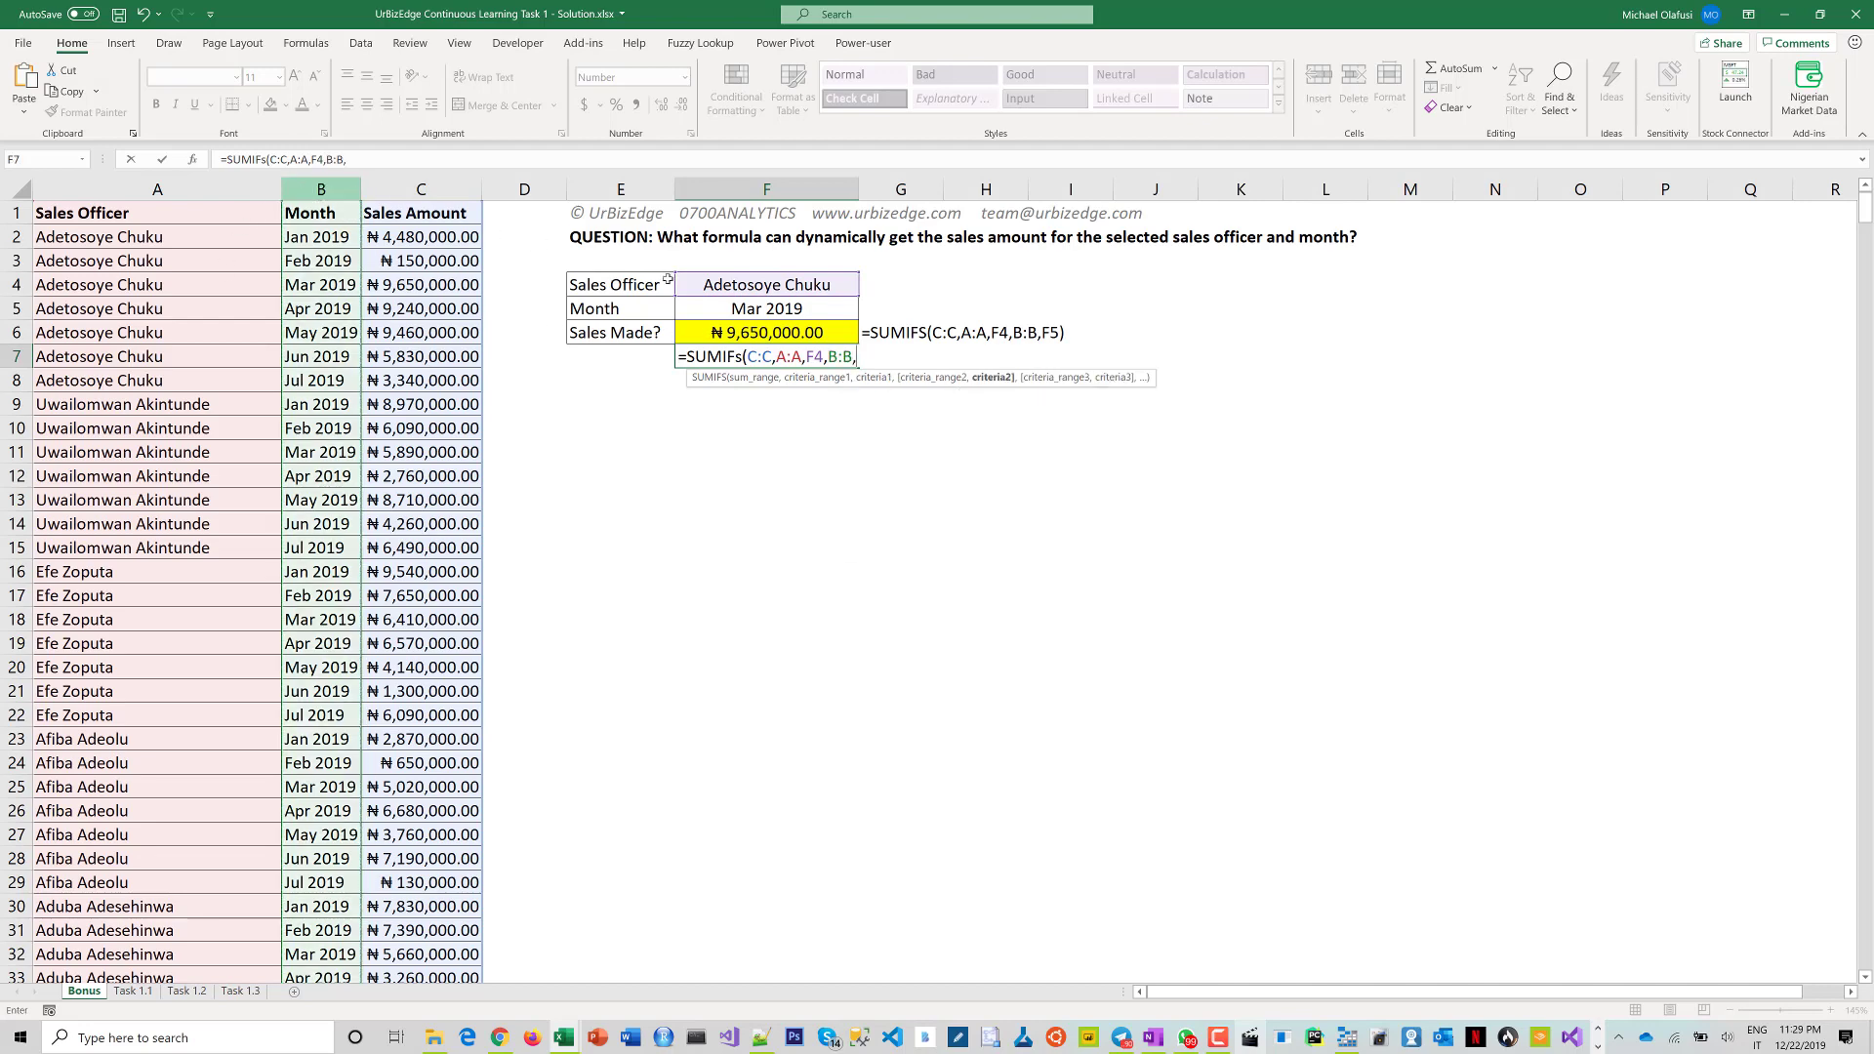
left_click(725, 309)
type(")")
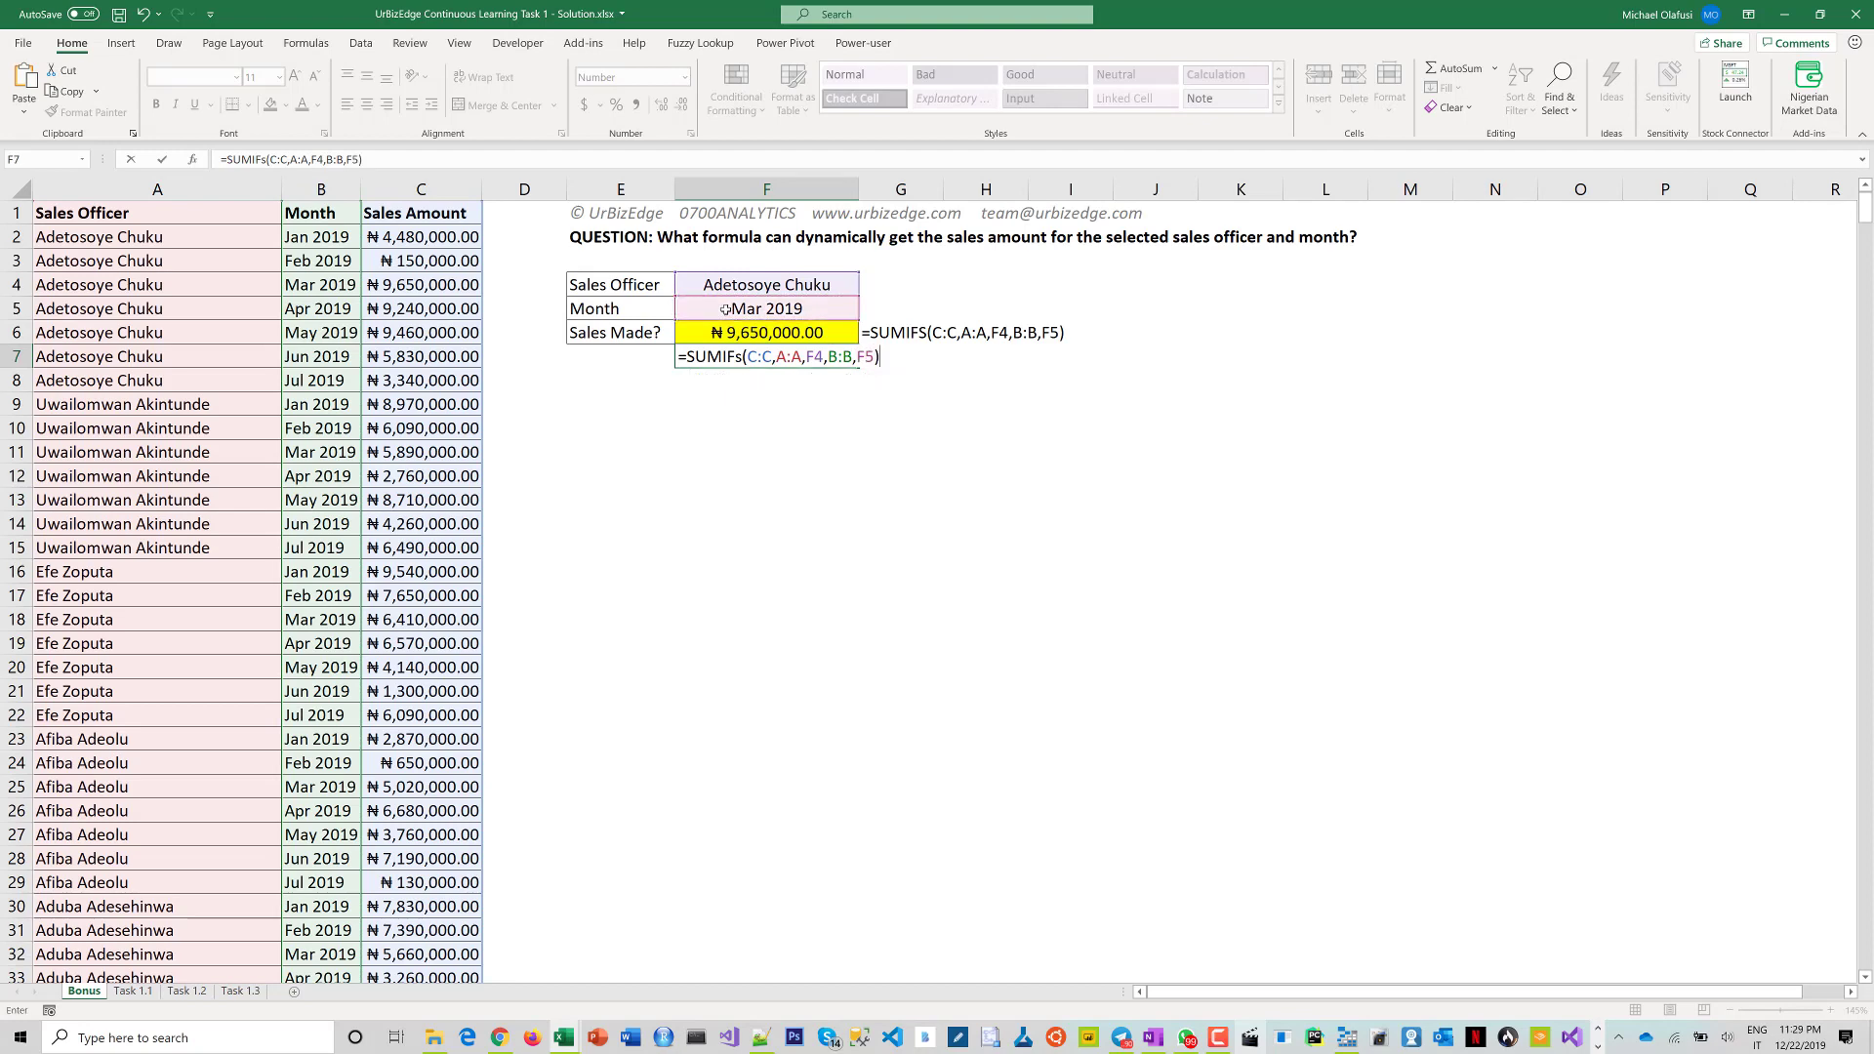
key("Return")
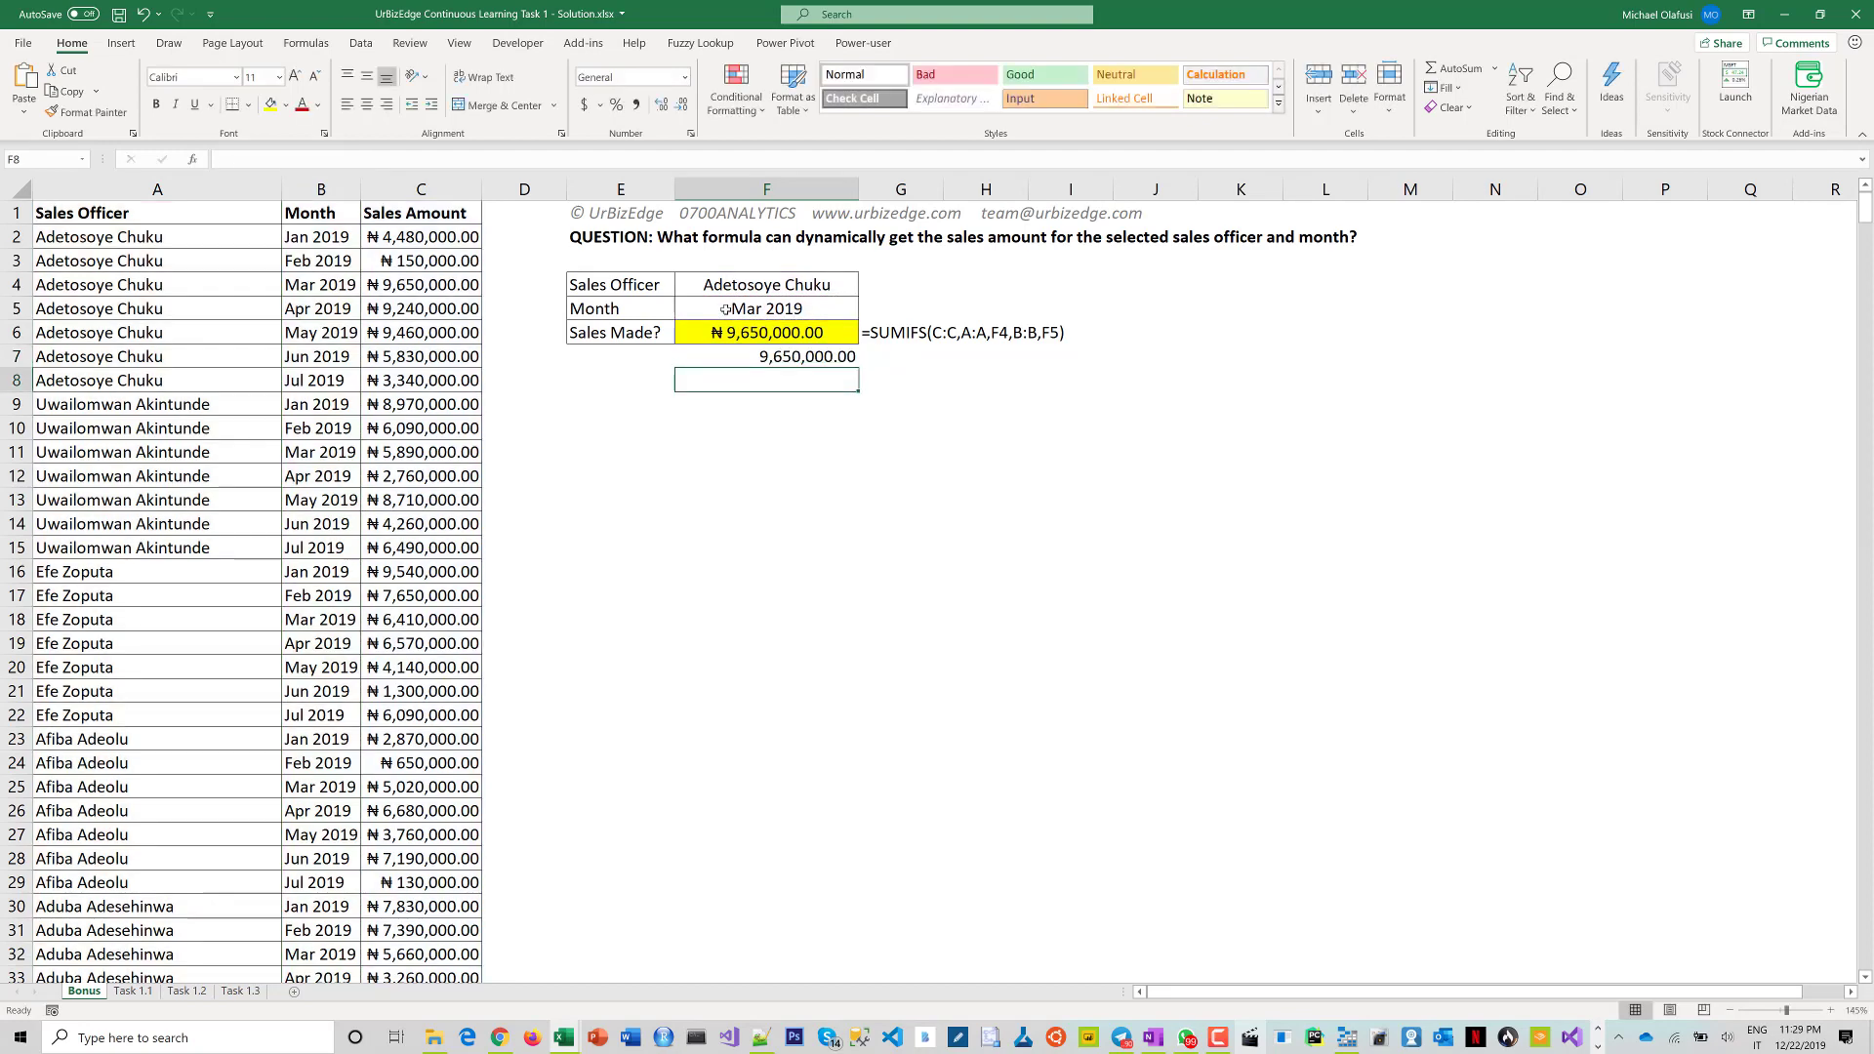
Step: Compare the month-per-column data layout on the Task 1.1 sheet with the layout on the Bonus sheet
left_click(133, 992)
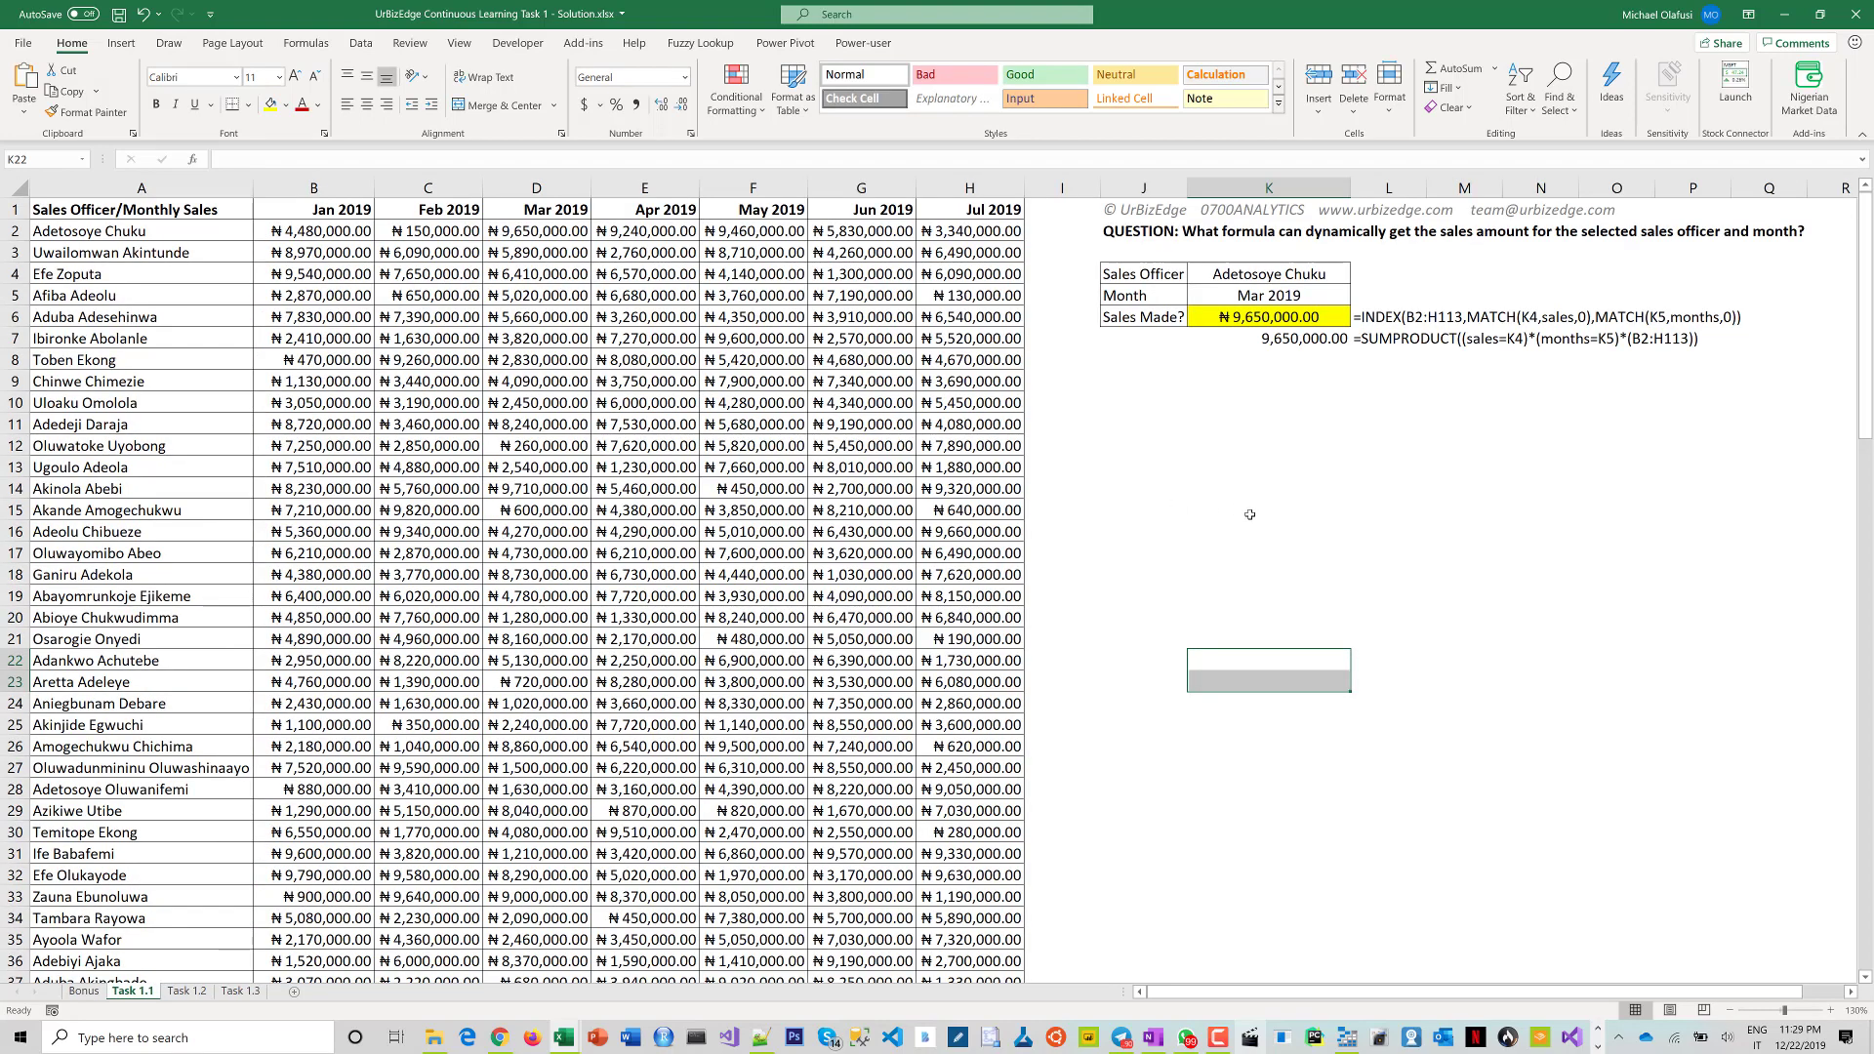
left_click(1218, 431)
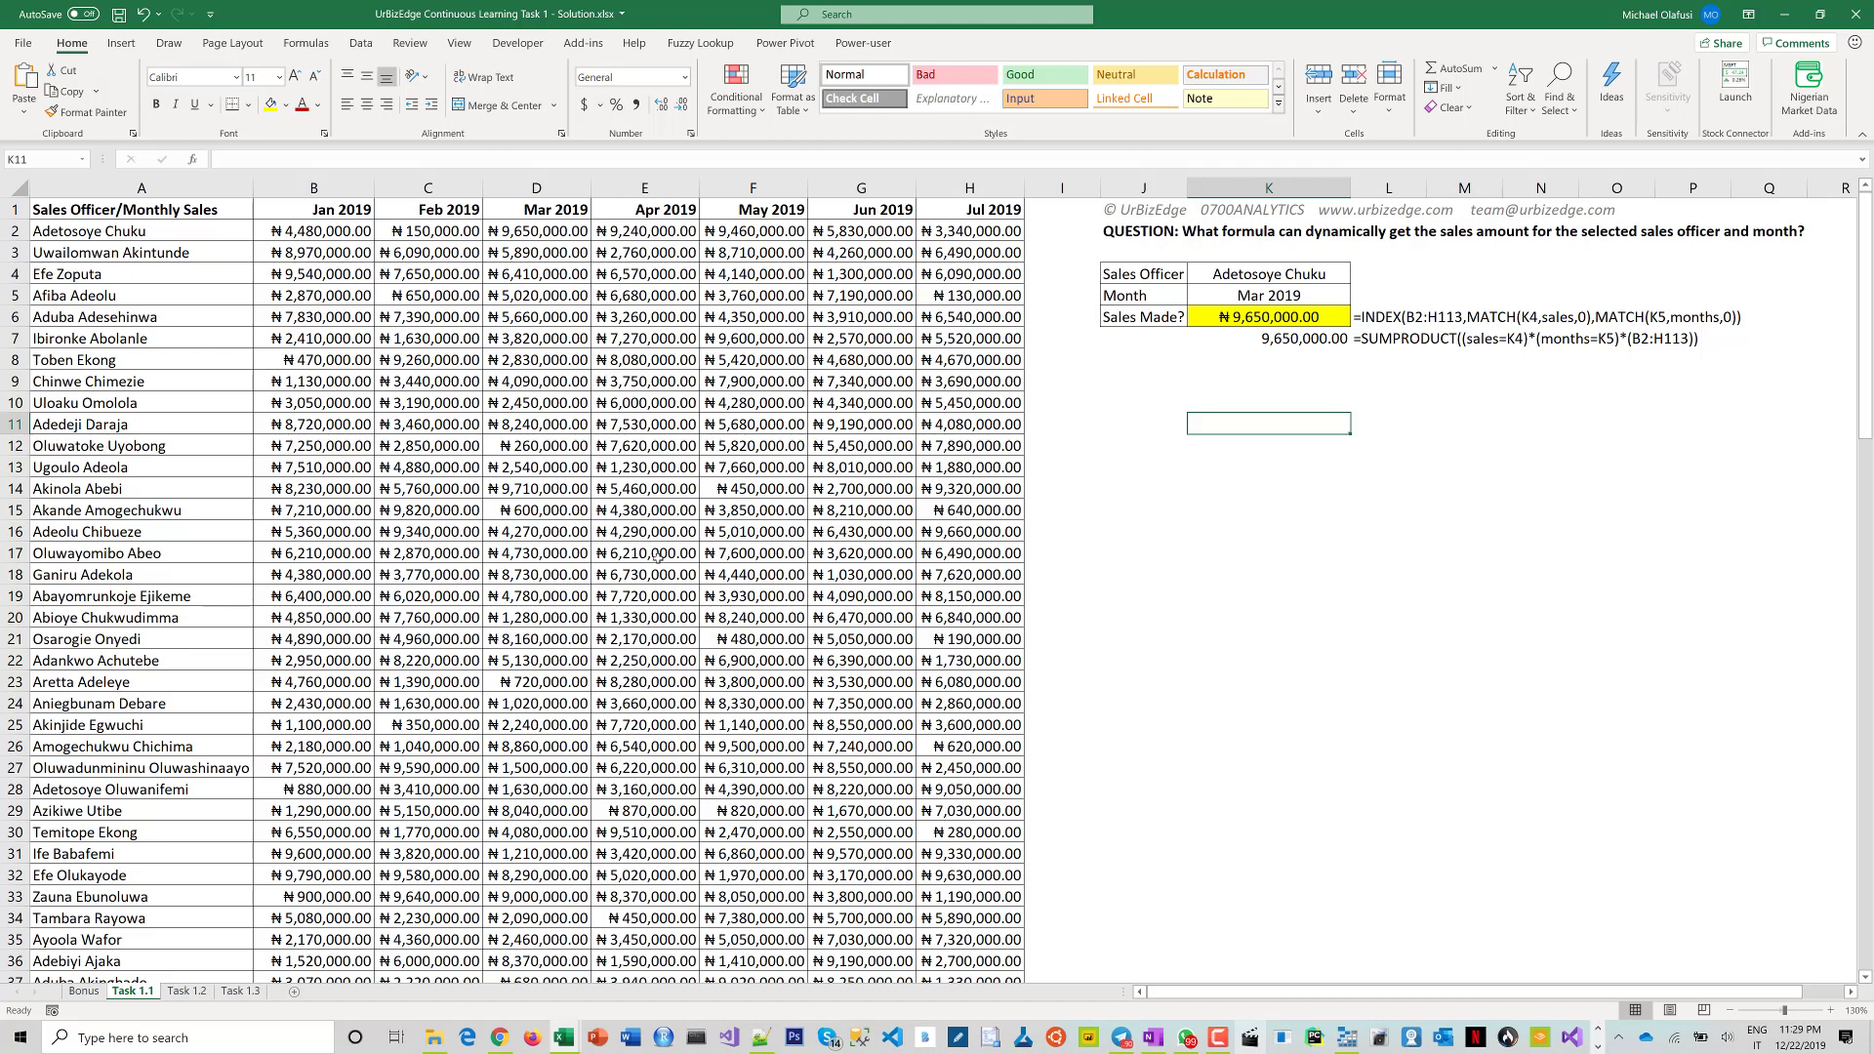
left_click(84, 991)
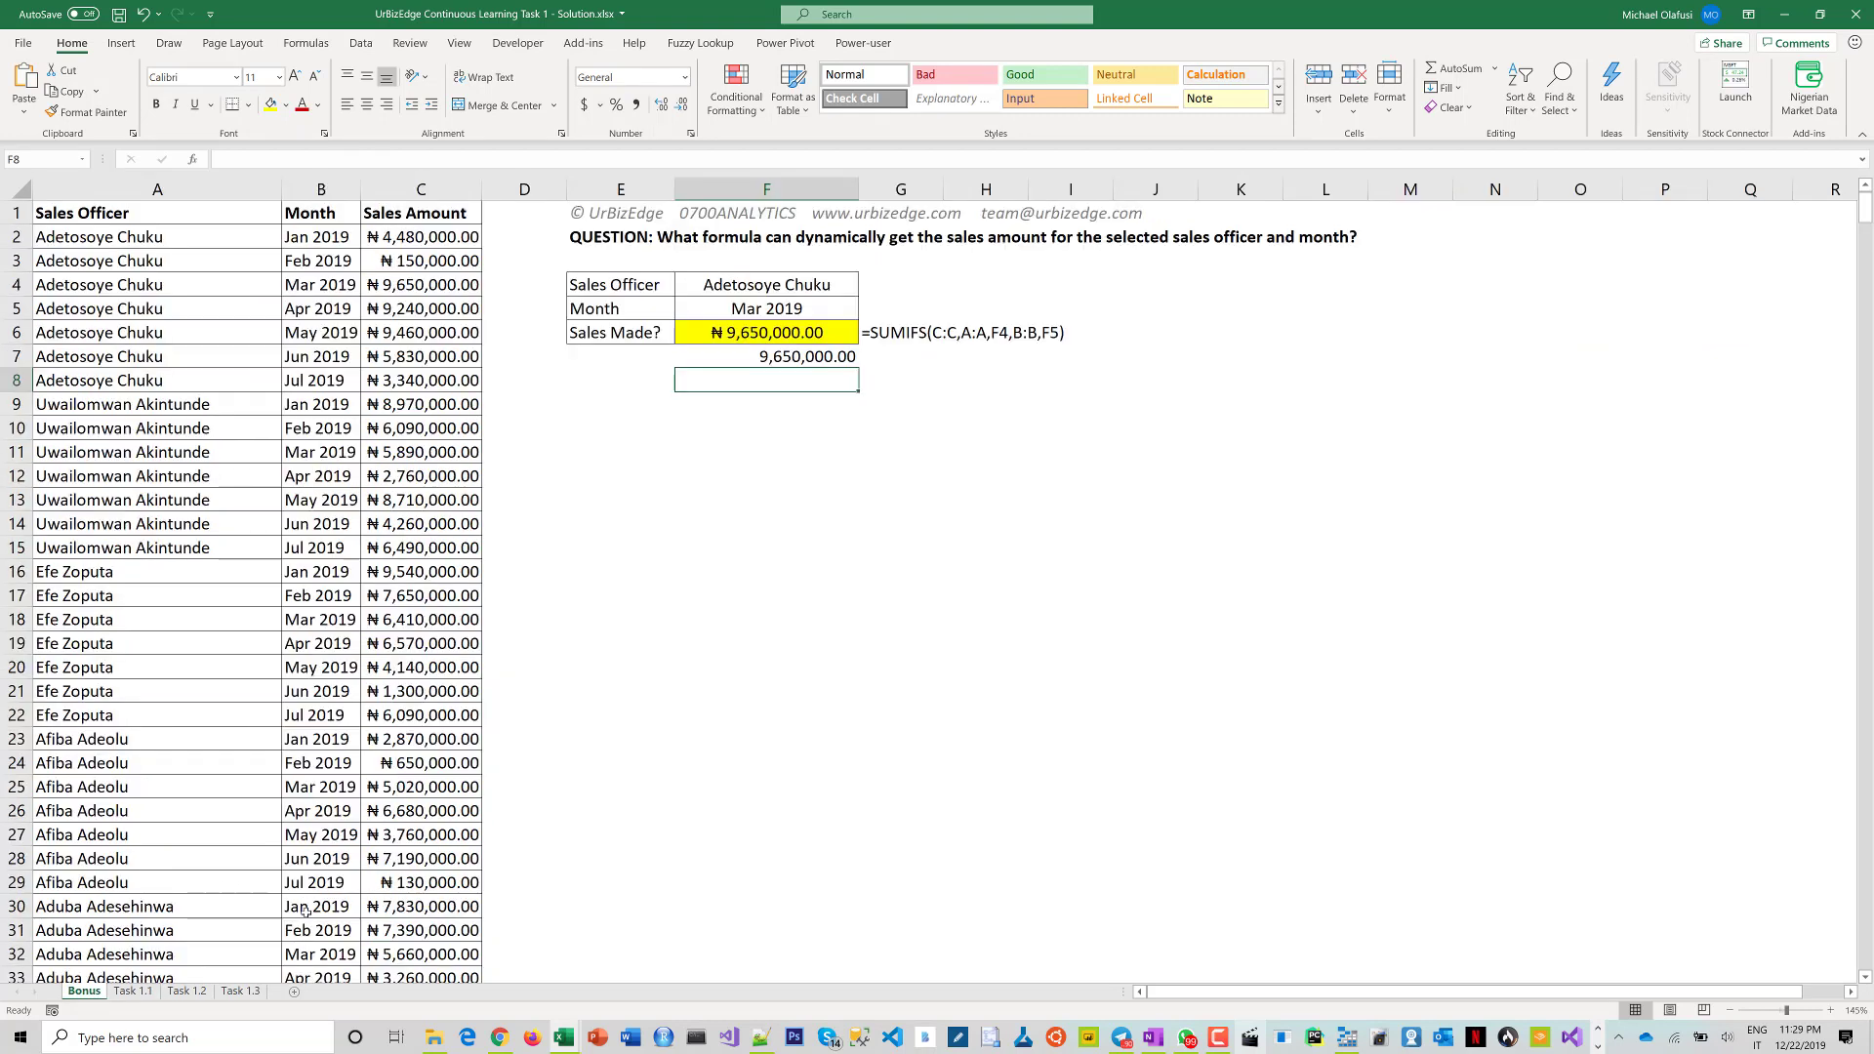
Step: Contrast the one-row-per-month records on the Bonus sheet with the one-column-per-month table on Task 1.1
left_click(131, 991)
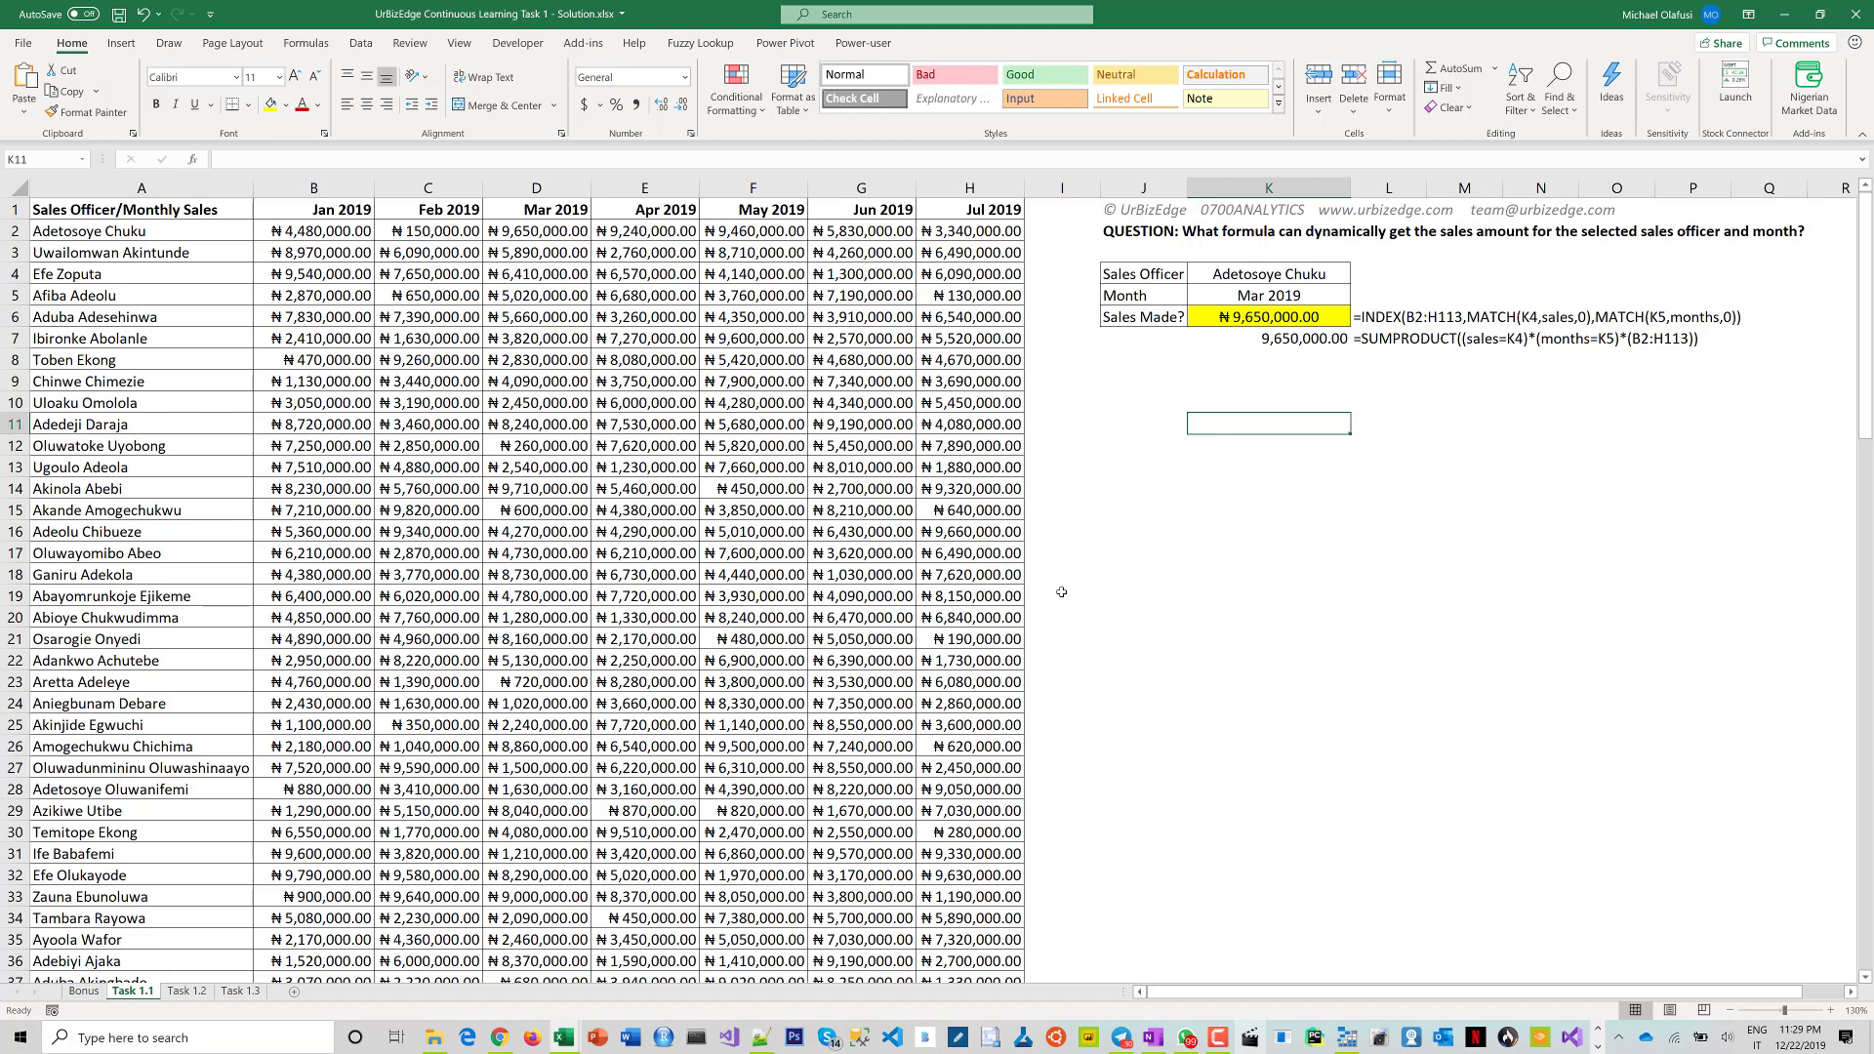
left_click(85, 992)
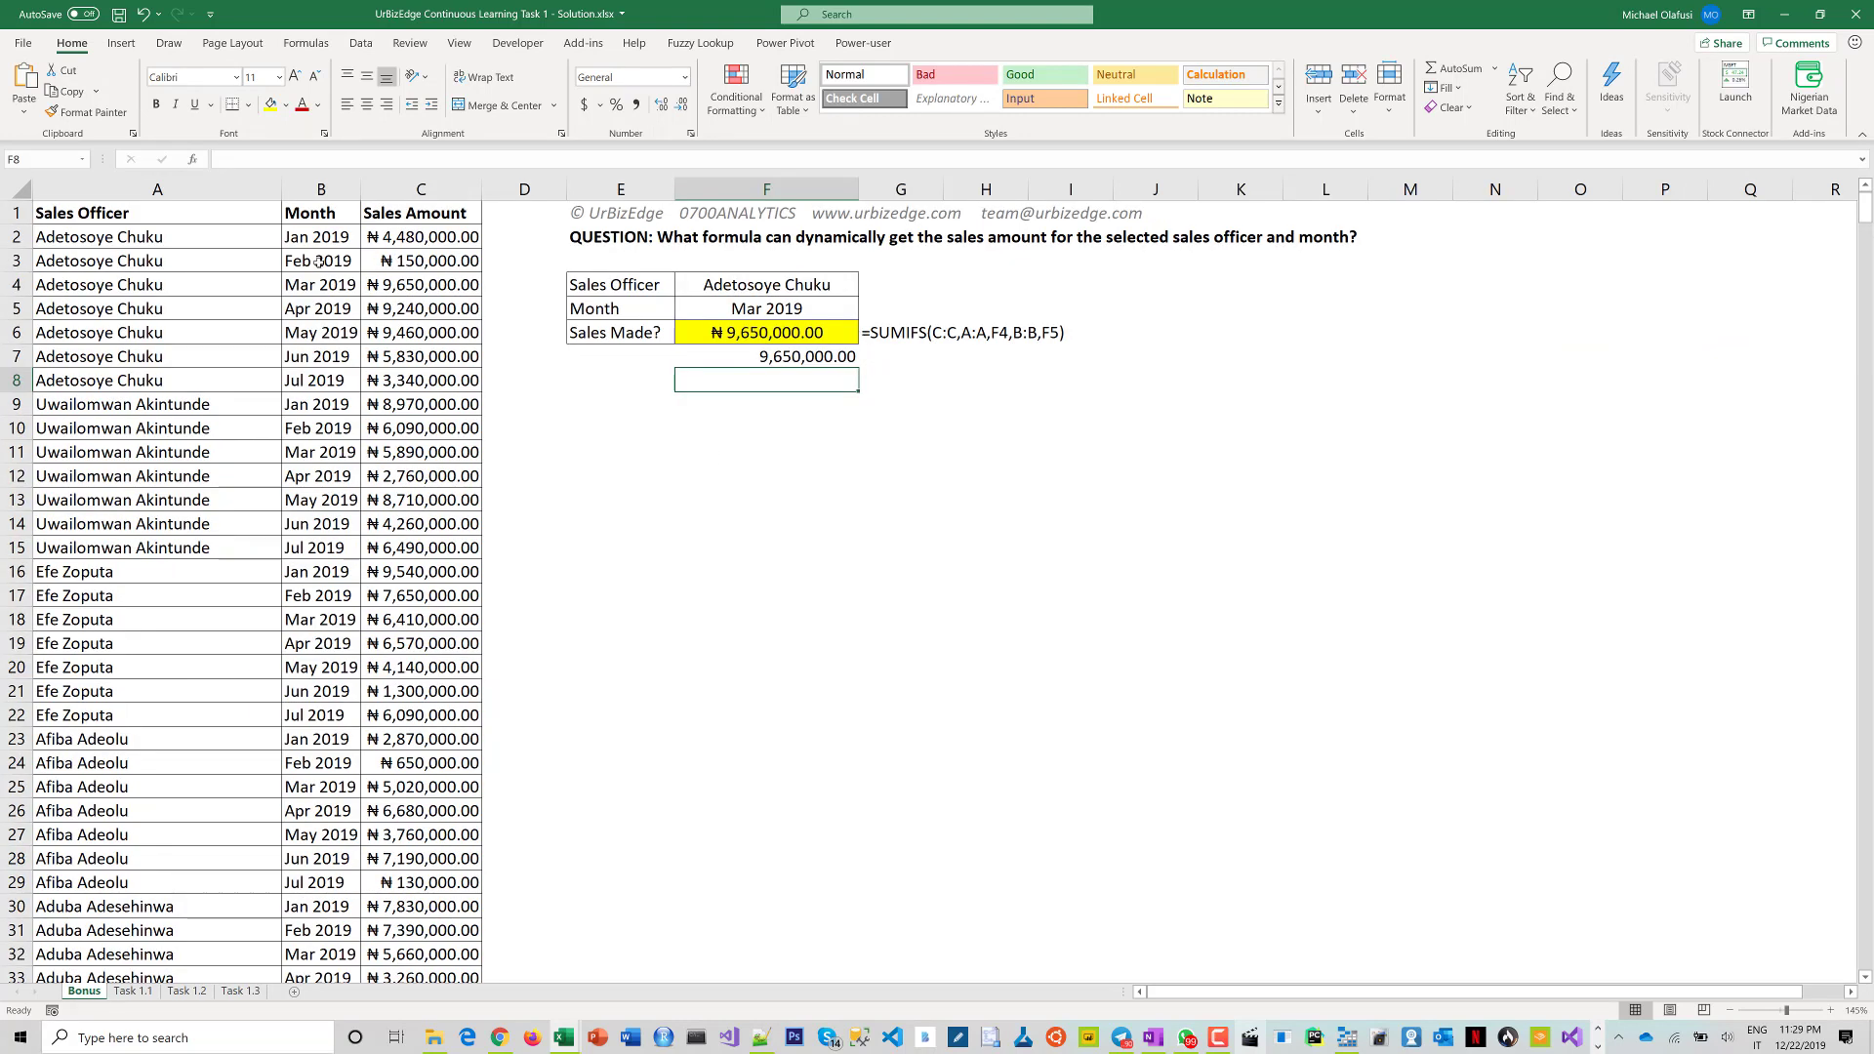
left_click(136, 992)
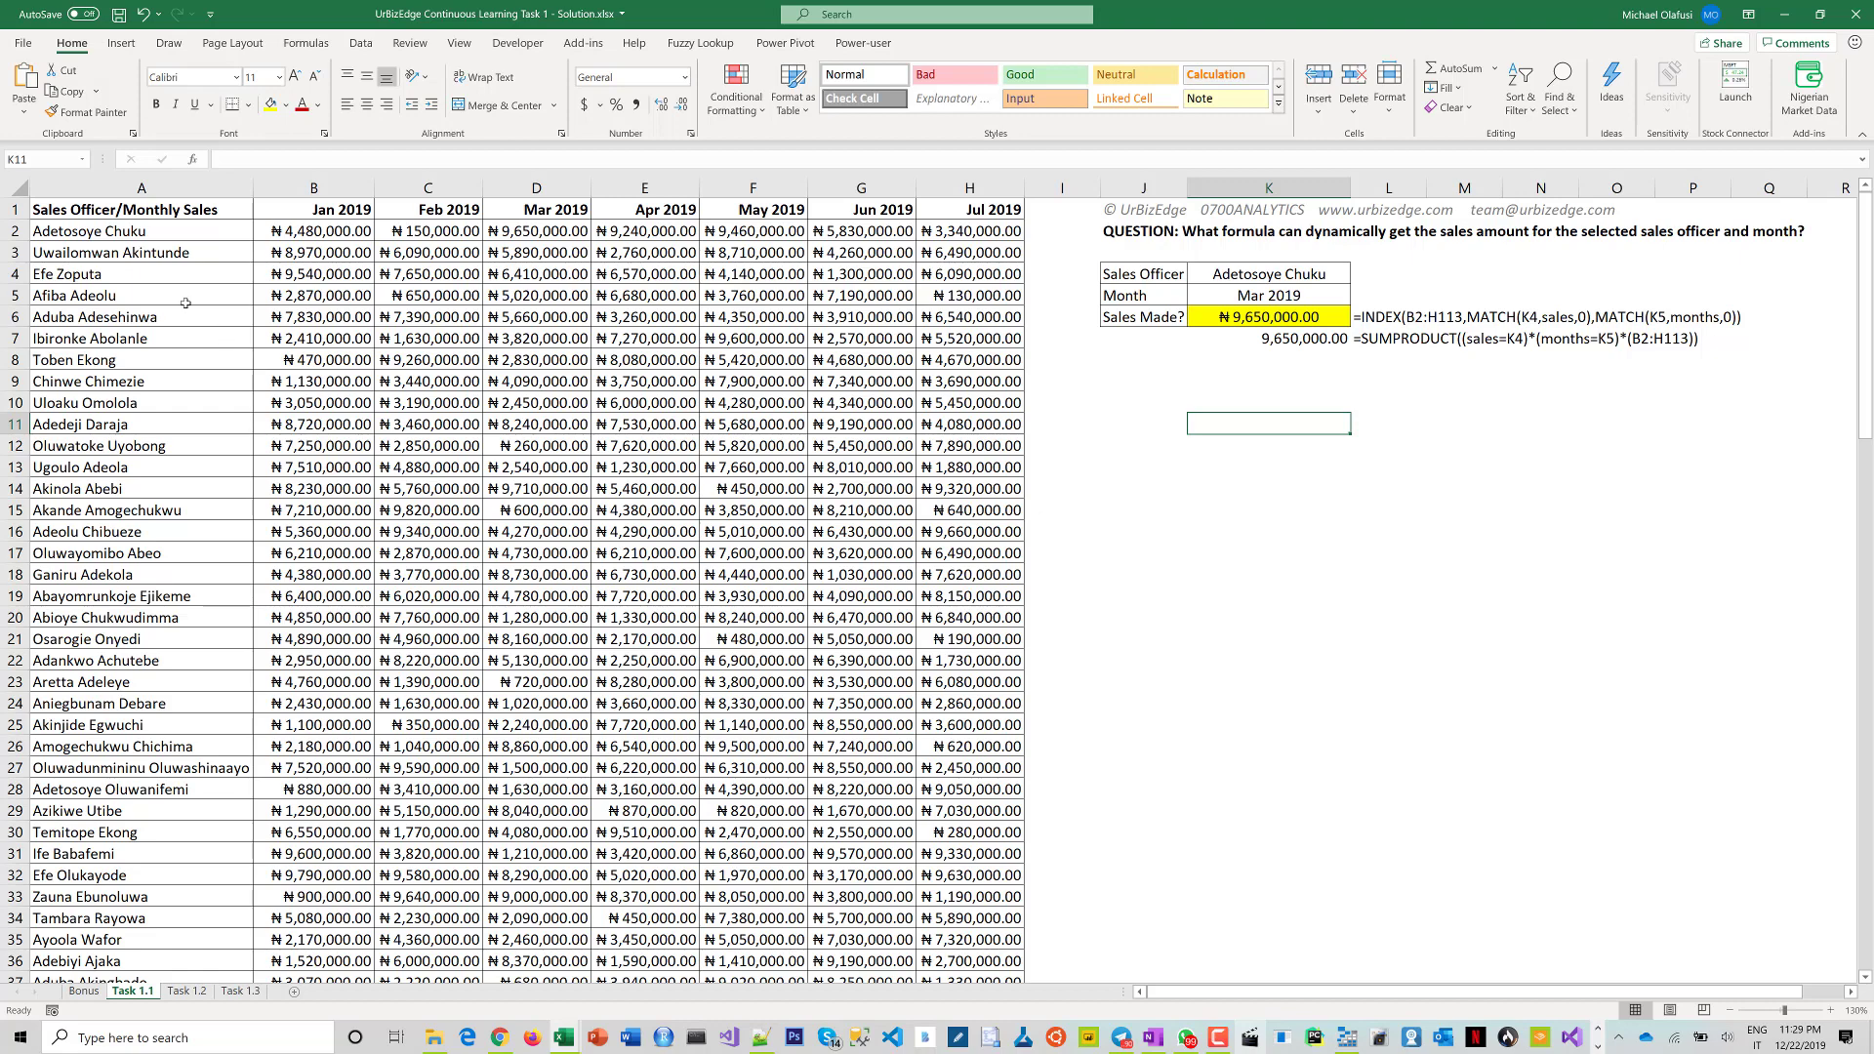
Step: Review the full list of sales officers in column A of Task 1.1, down to the last record in row 113
scroll(146, 421, "down", 18)
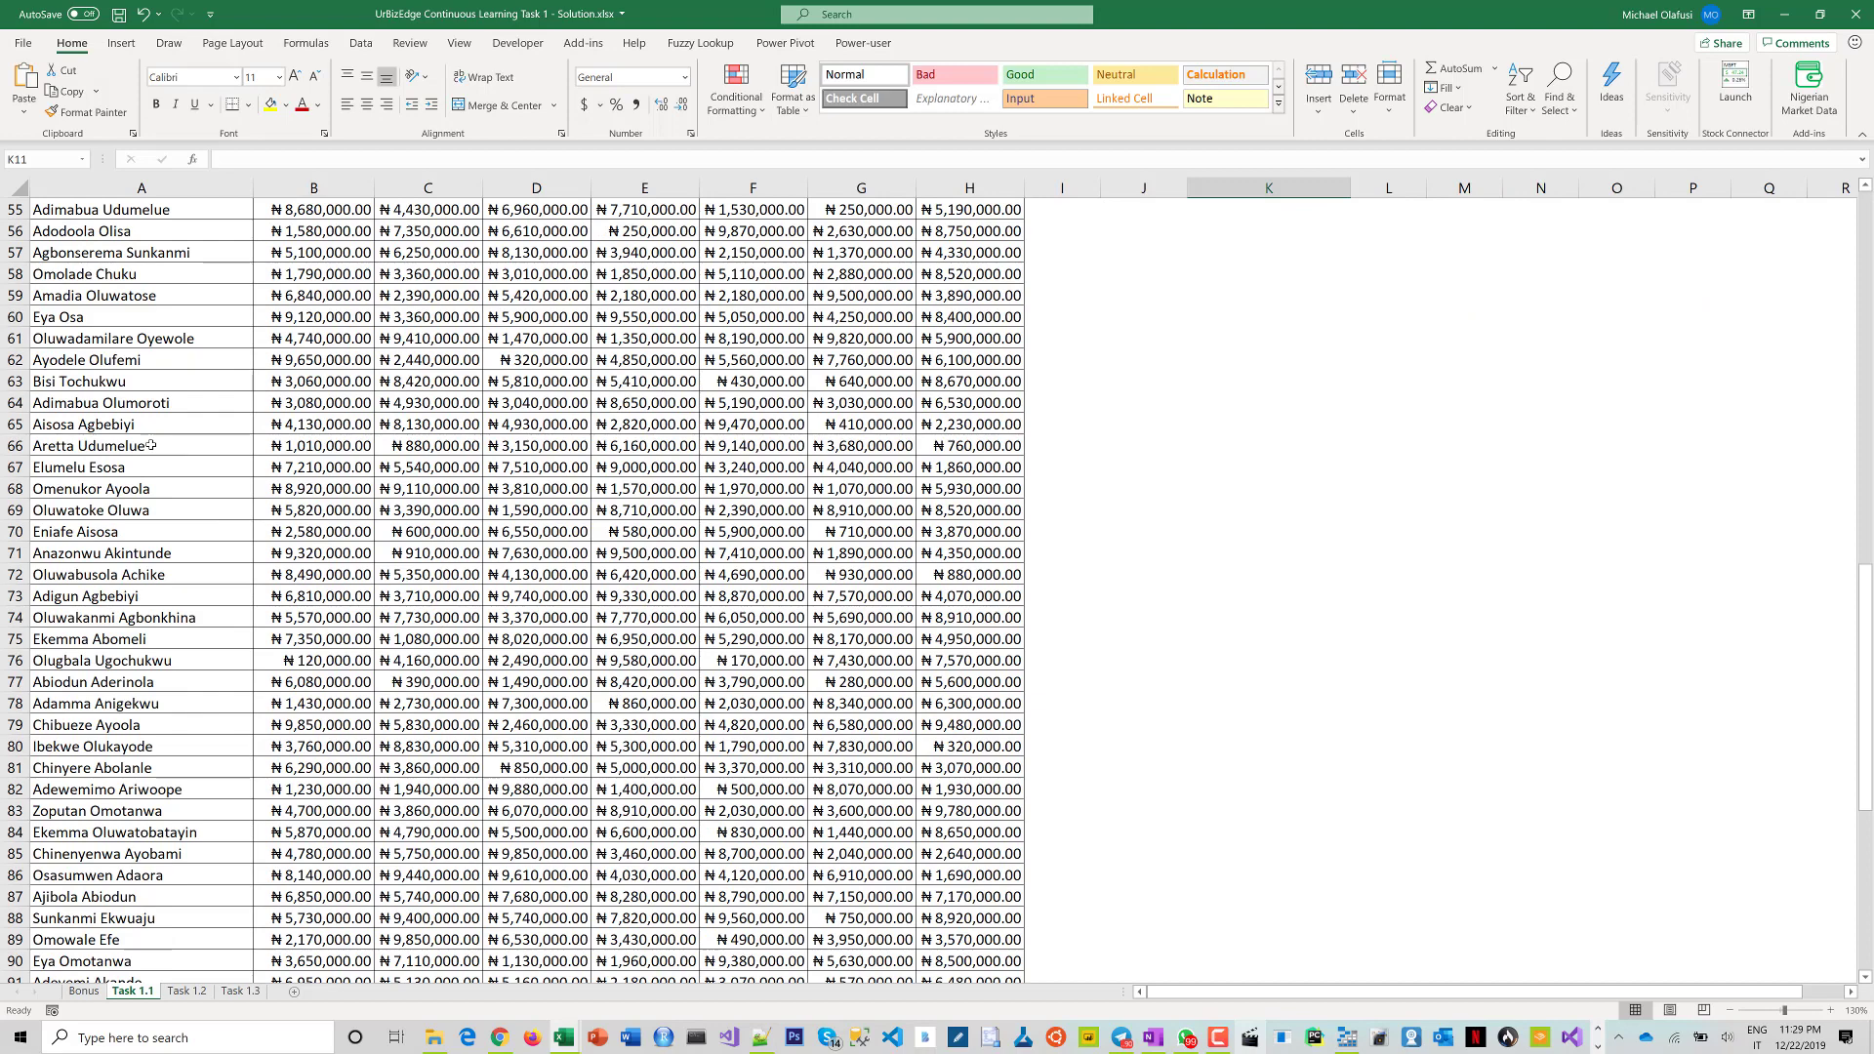
scroll(147, 432, "down", 19)
scroll(172, 418, "up", 6)
left_click(166, 617)
key("shift+Up")
key("shift+Up")
key("shift+Up")
key("shift+Up")
key("shift+Up")
key("shift+Up")
key("shift+Up")
key("shift+Up")
key("shift+Up")
key("shift+Up")
key("shift+Up")
key("shift+Up")
key("shift+Up")
key("shift+Up")
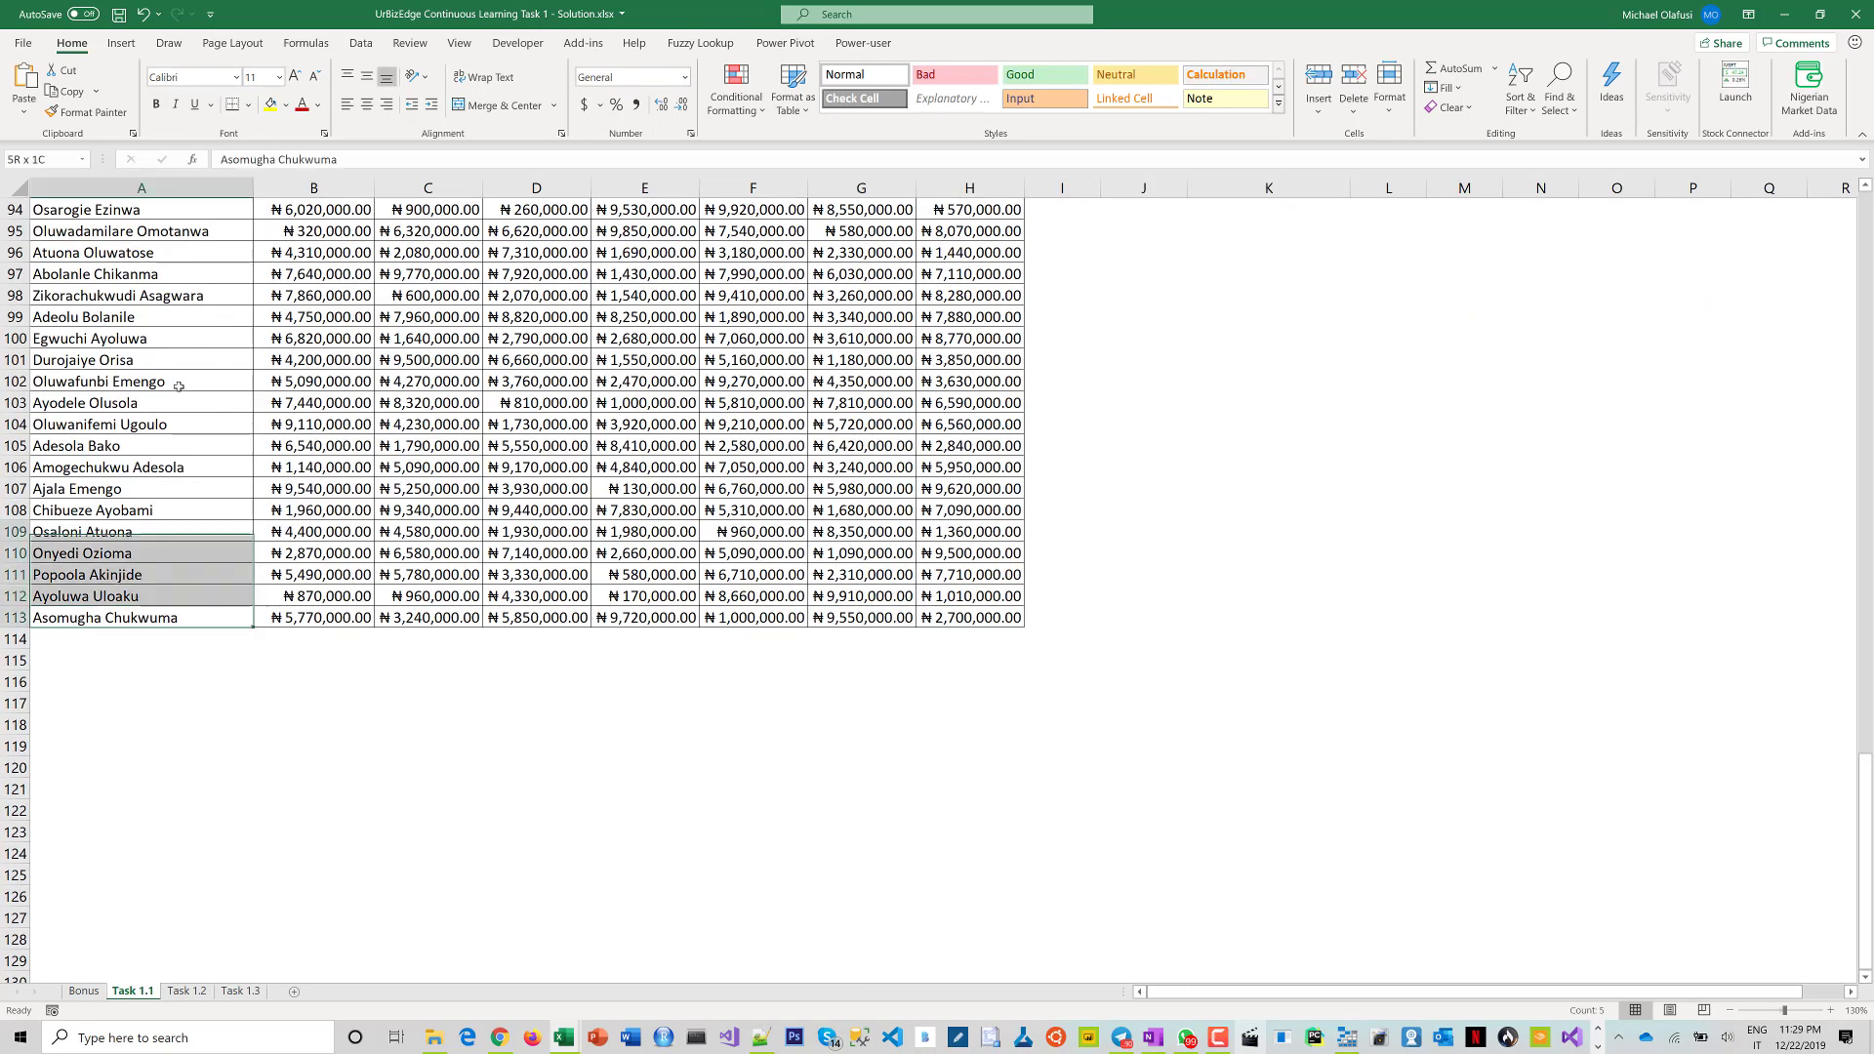
scroll(176, 388, "up", 15)
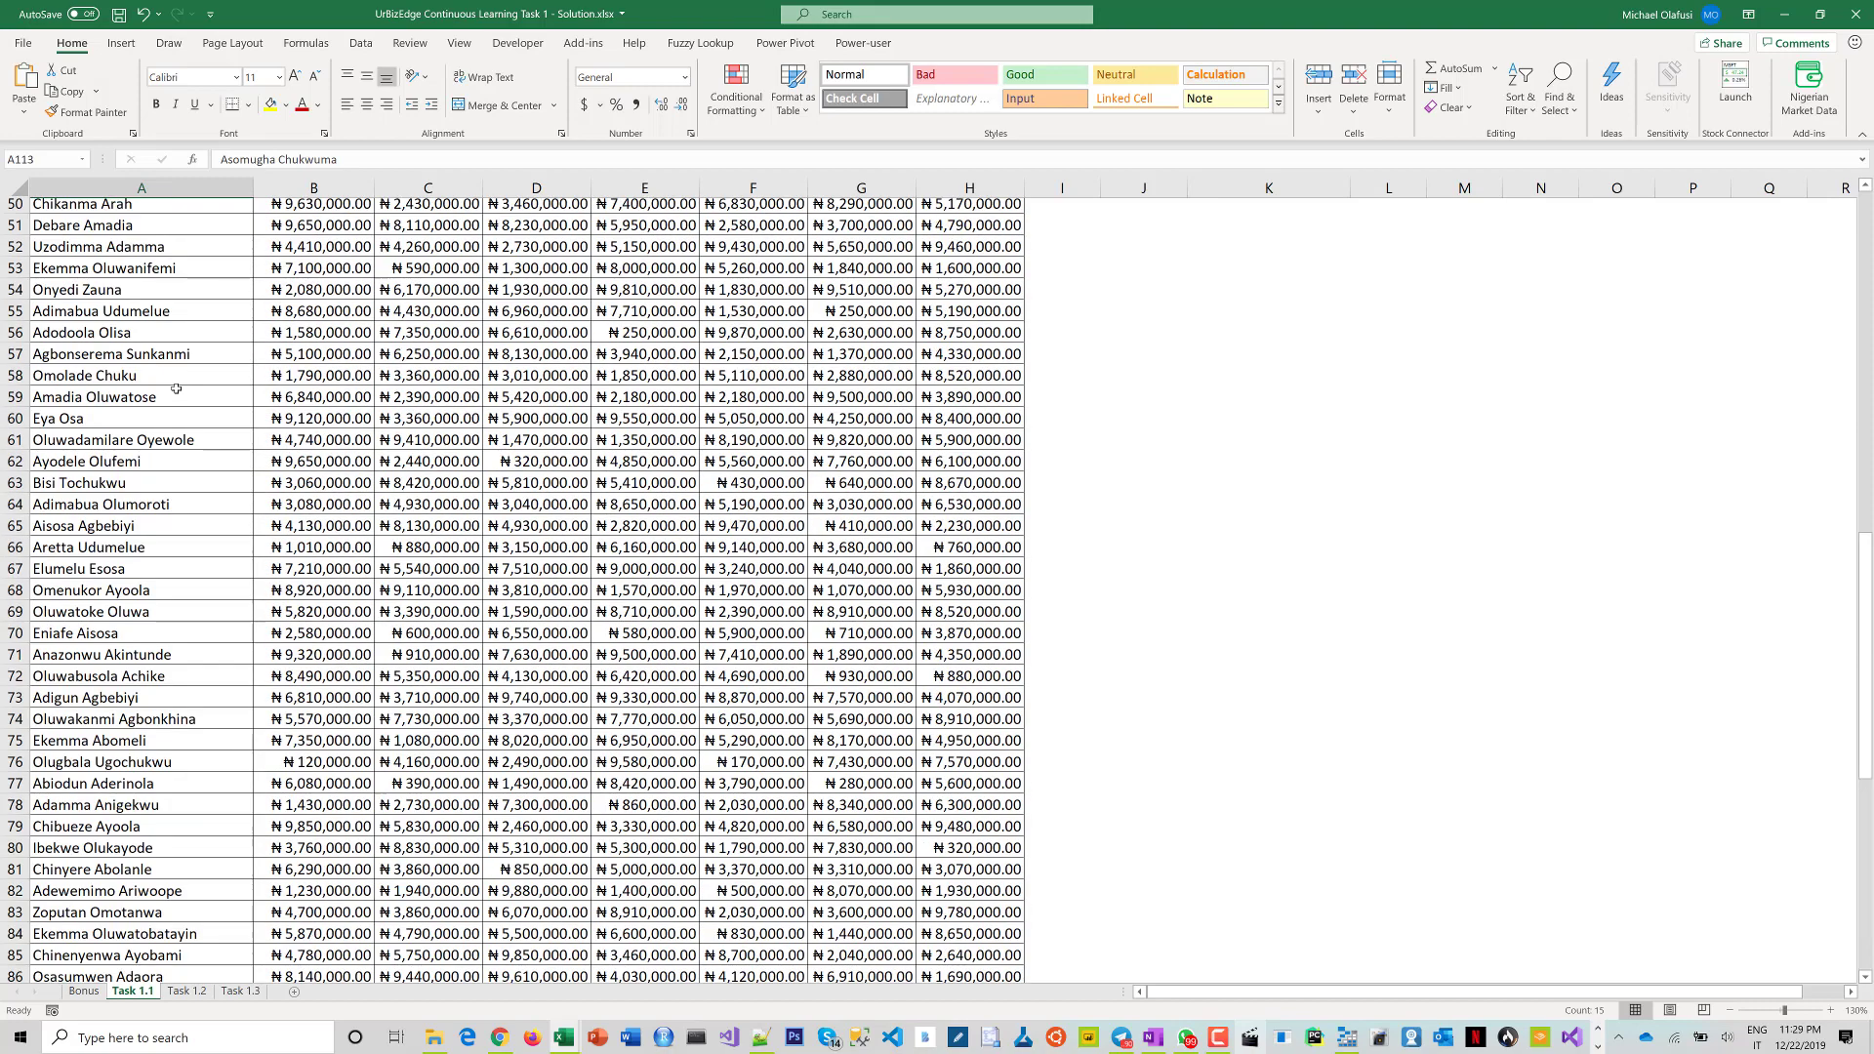
scroll(176, 389, "up", 17)
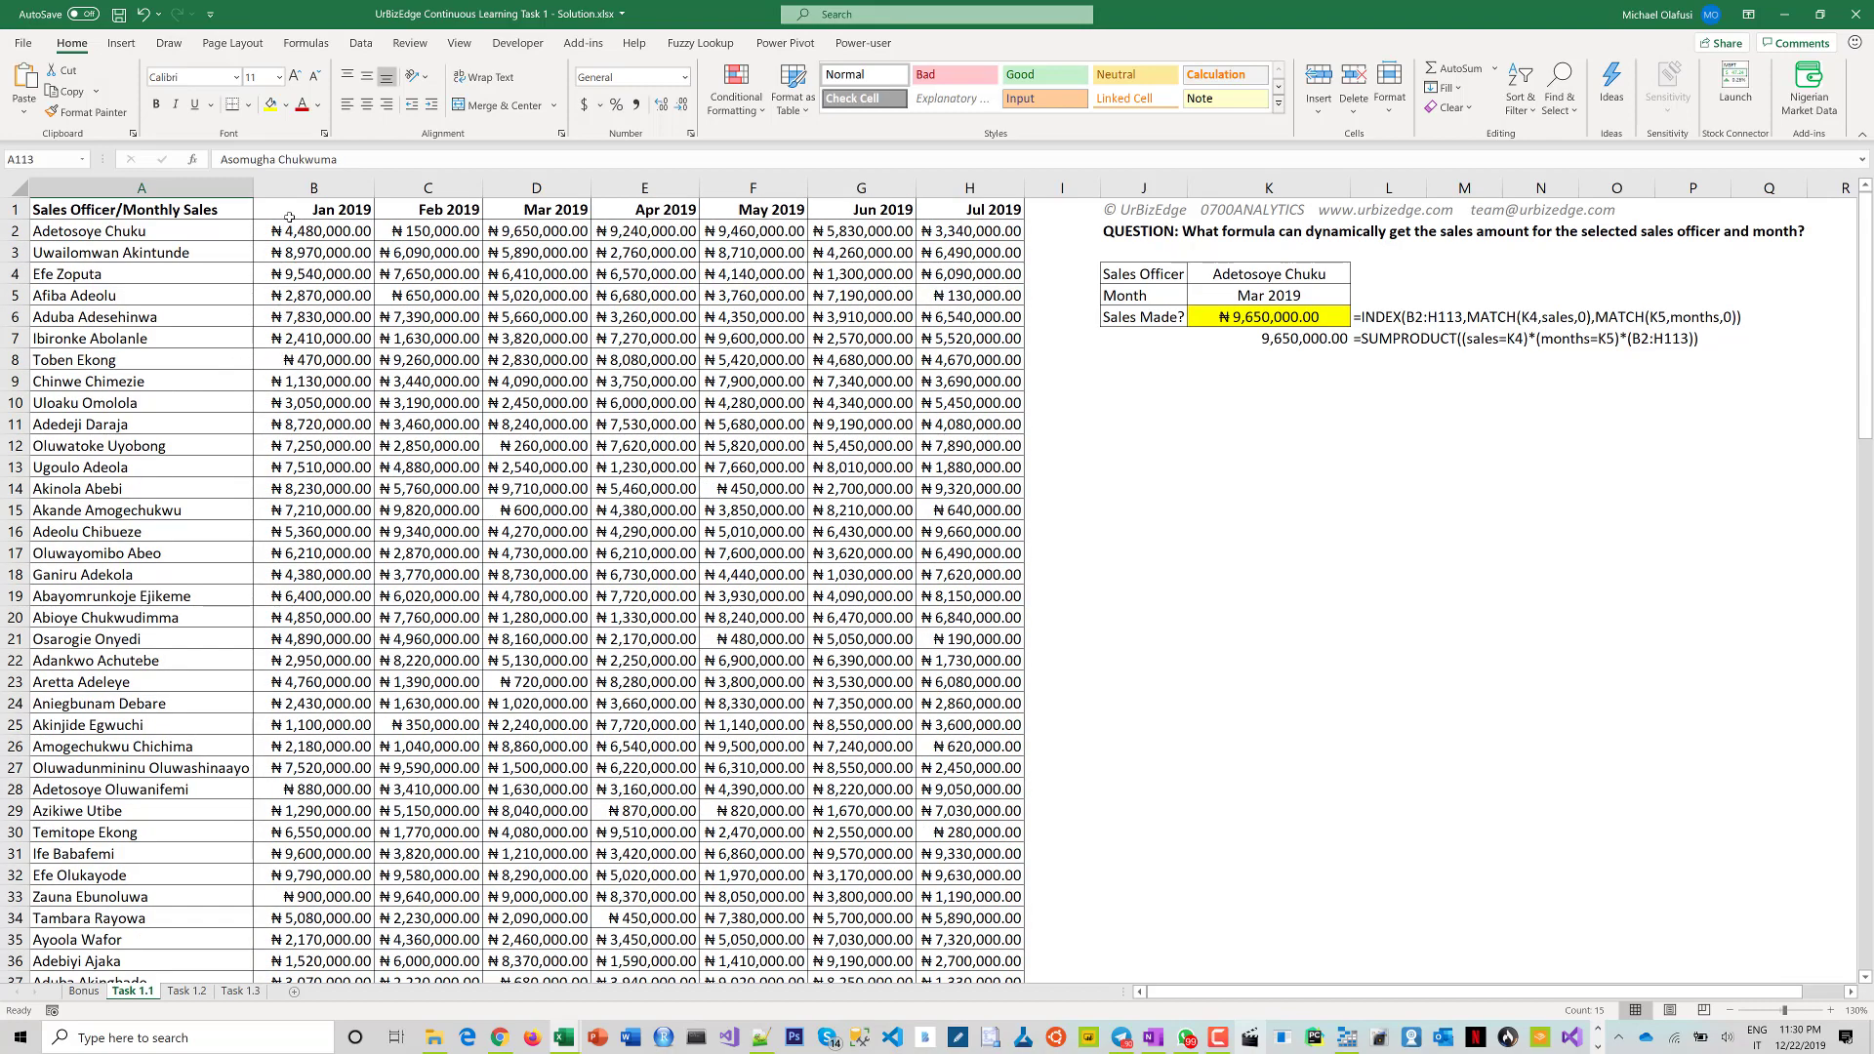
Step: Choose the sales officer from row 5 in cell K4 and set the month in cell K5 to May 2019
left_click(1317, 273)
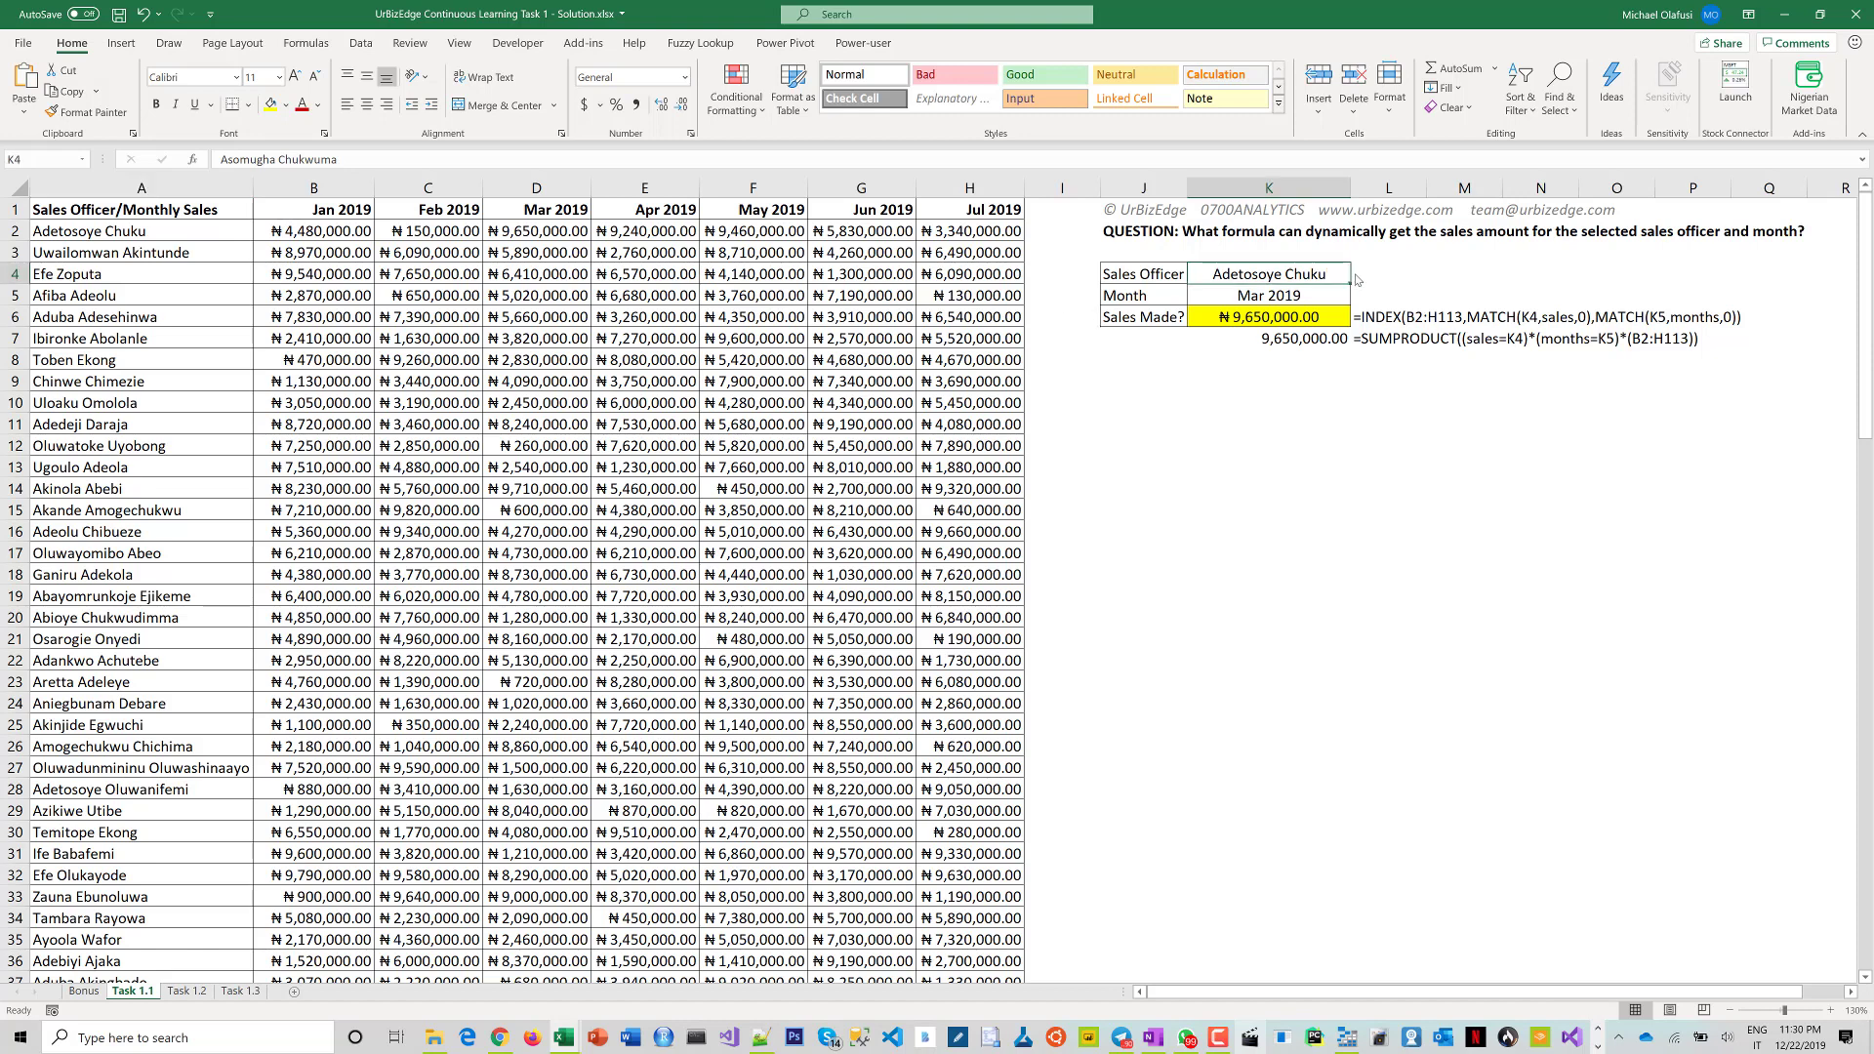
left_click(1358, 276)
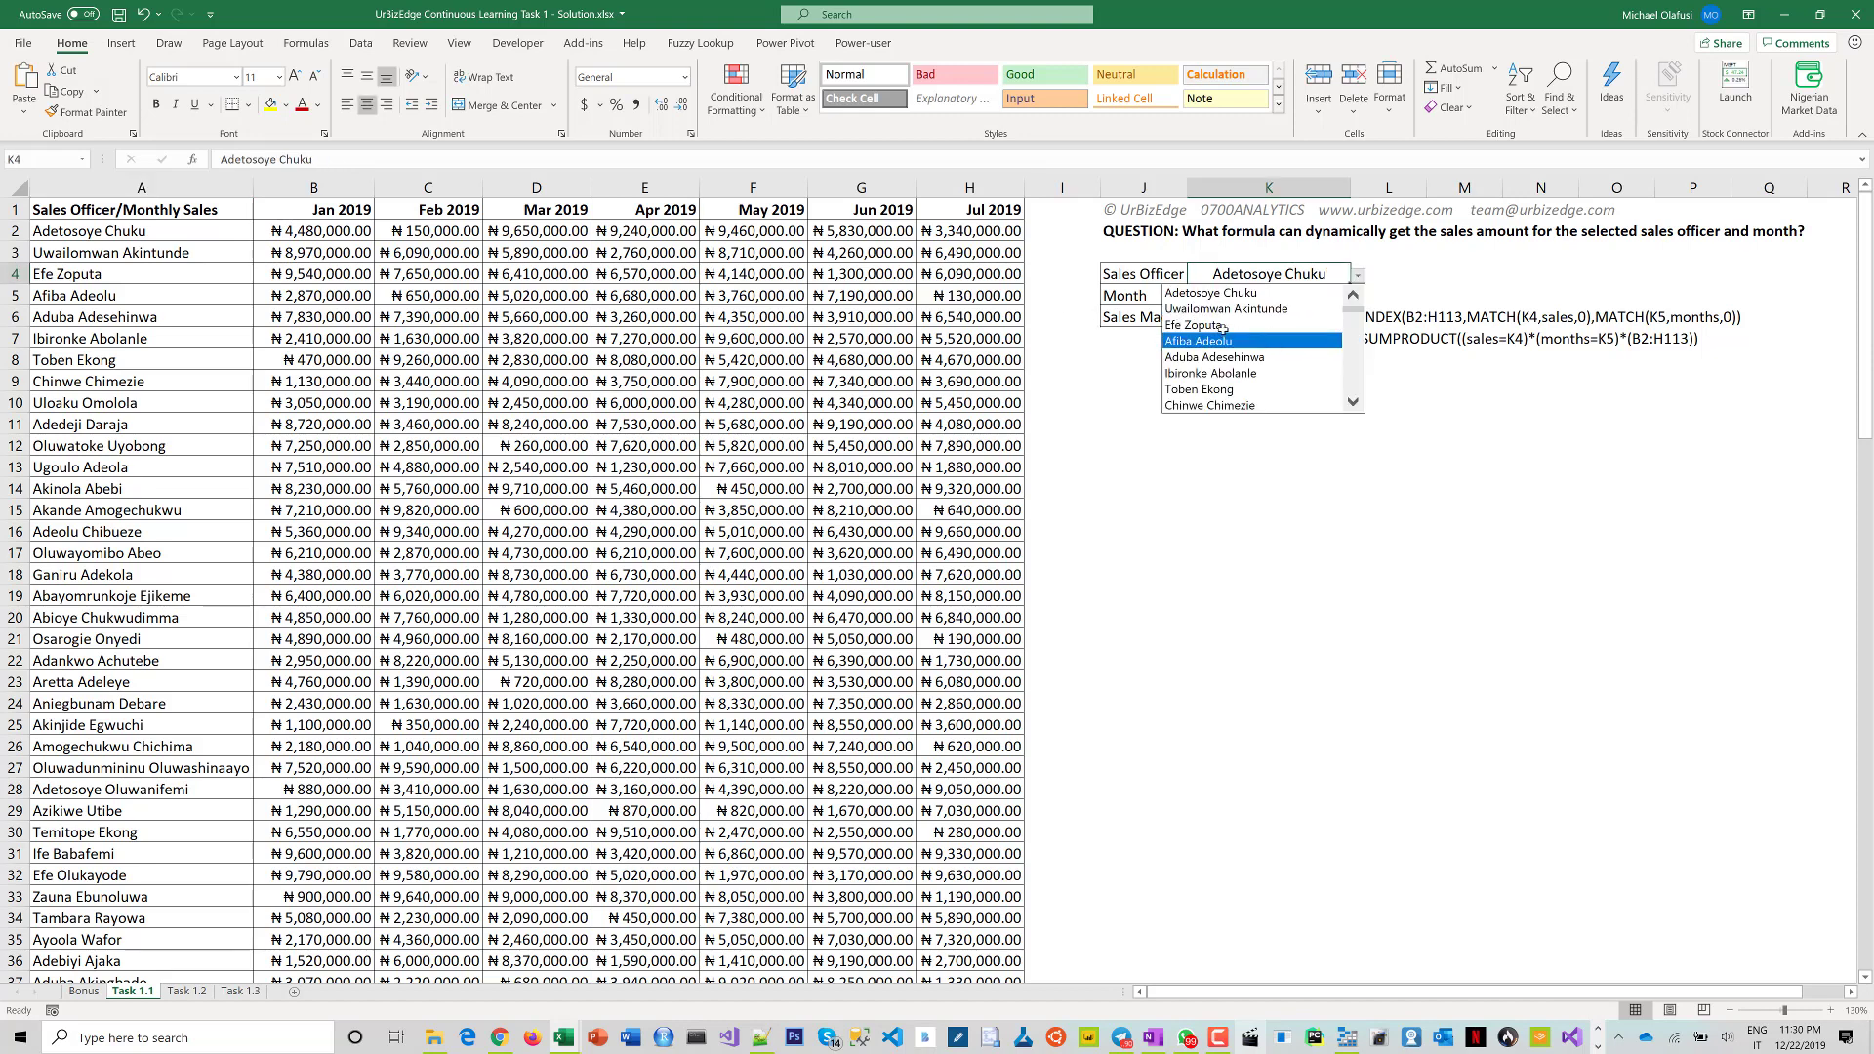
left_click(1273, 341)
left_click(1337, 295)
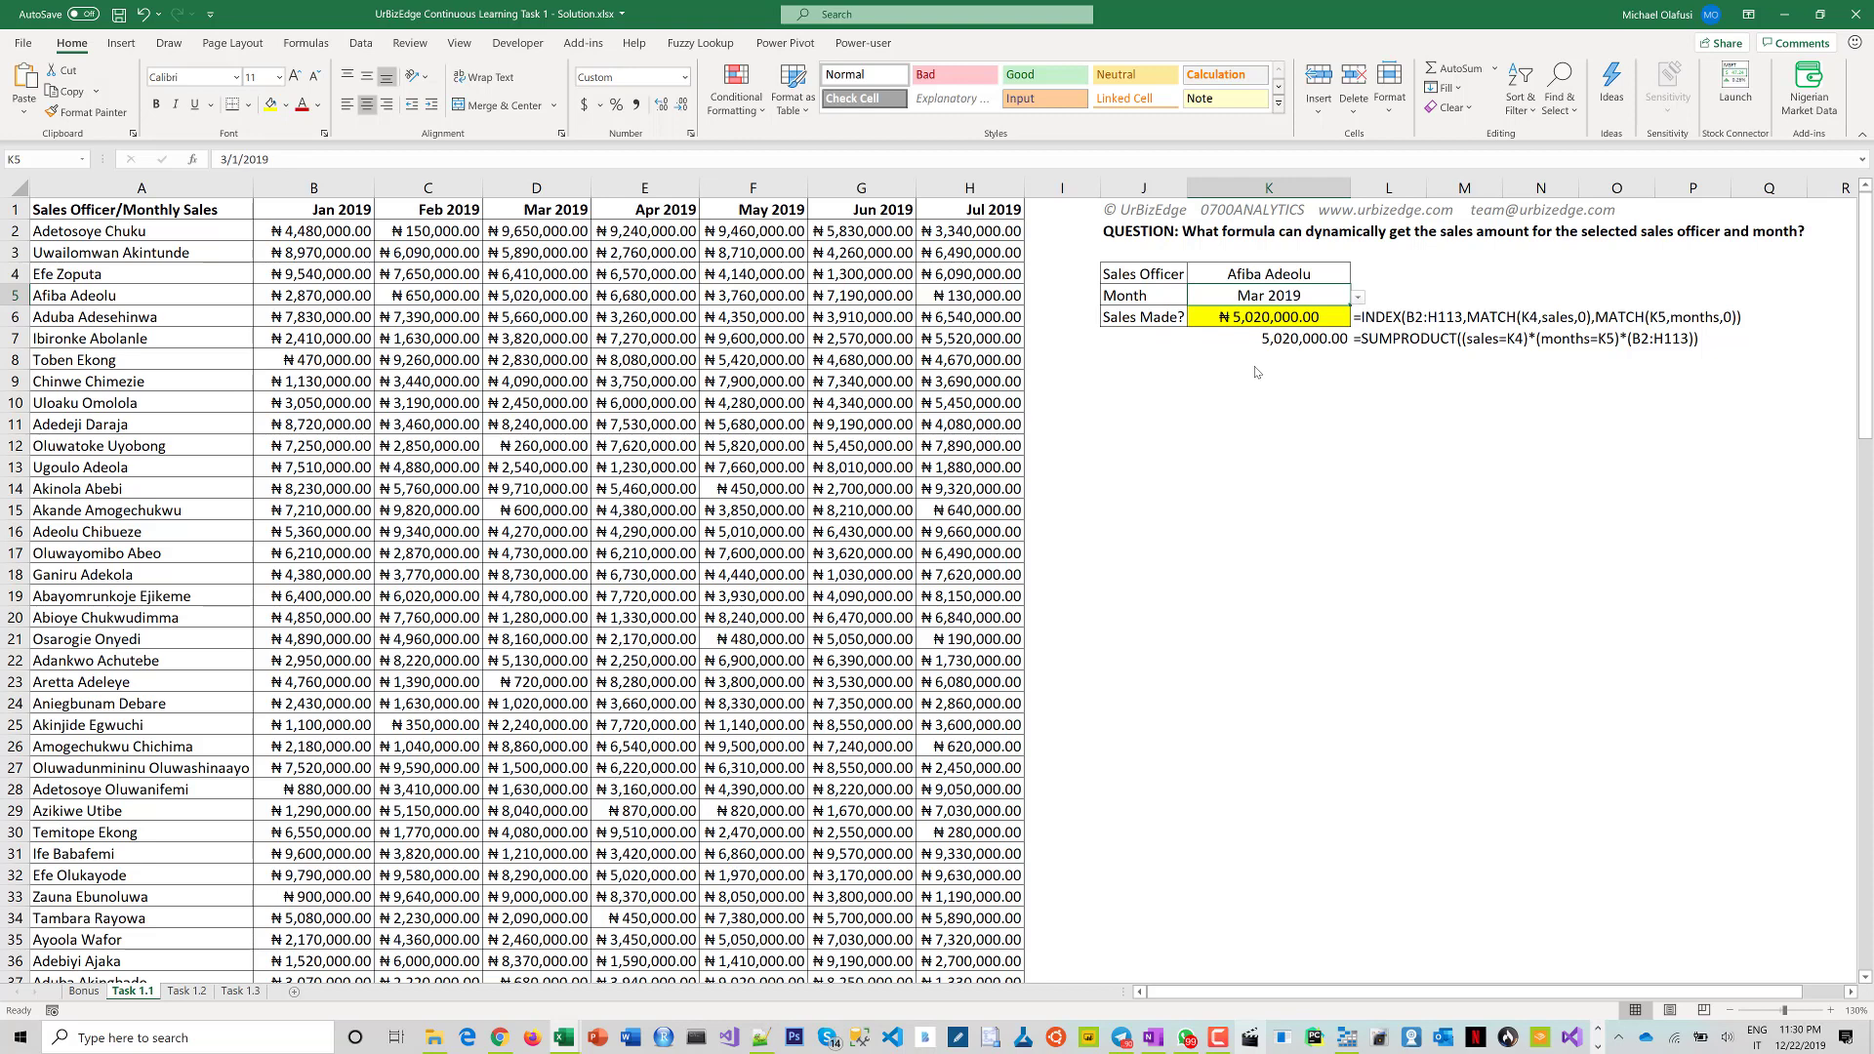
left_click(1358, 296)
key("Return")
Step: Examine the table's two lookup dimensions: the month headers in B1:H1 and the sales officer names down column A
key("Left")
key("Left")
key("Left")
key("Left")
key("Left")
key("Left")
key("Left")
key("Left")
left_click_drag(329, 212, 981, 210)
left_click_drag(178, 234, 162, 488)
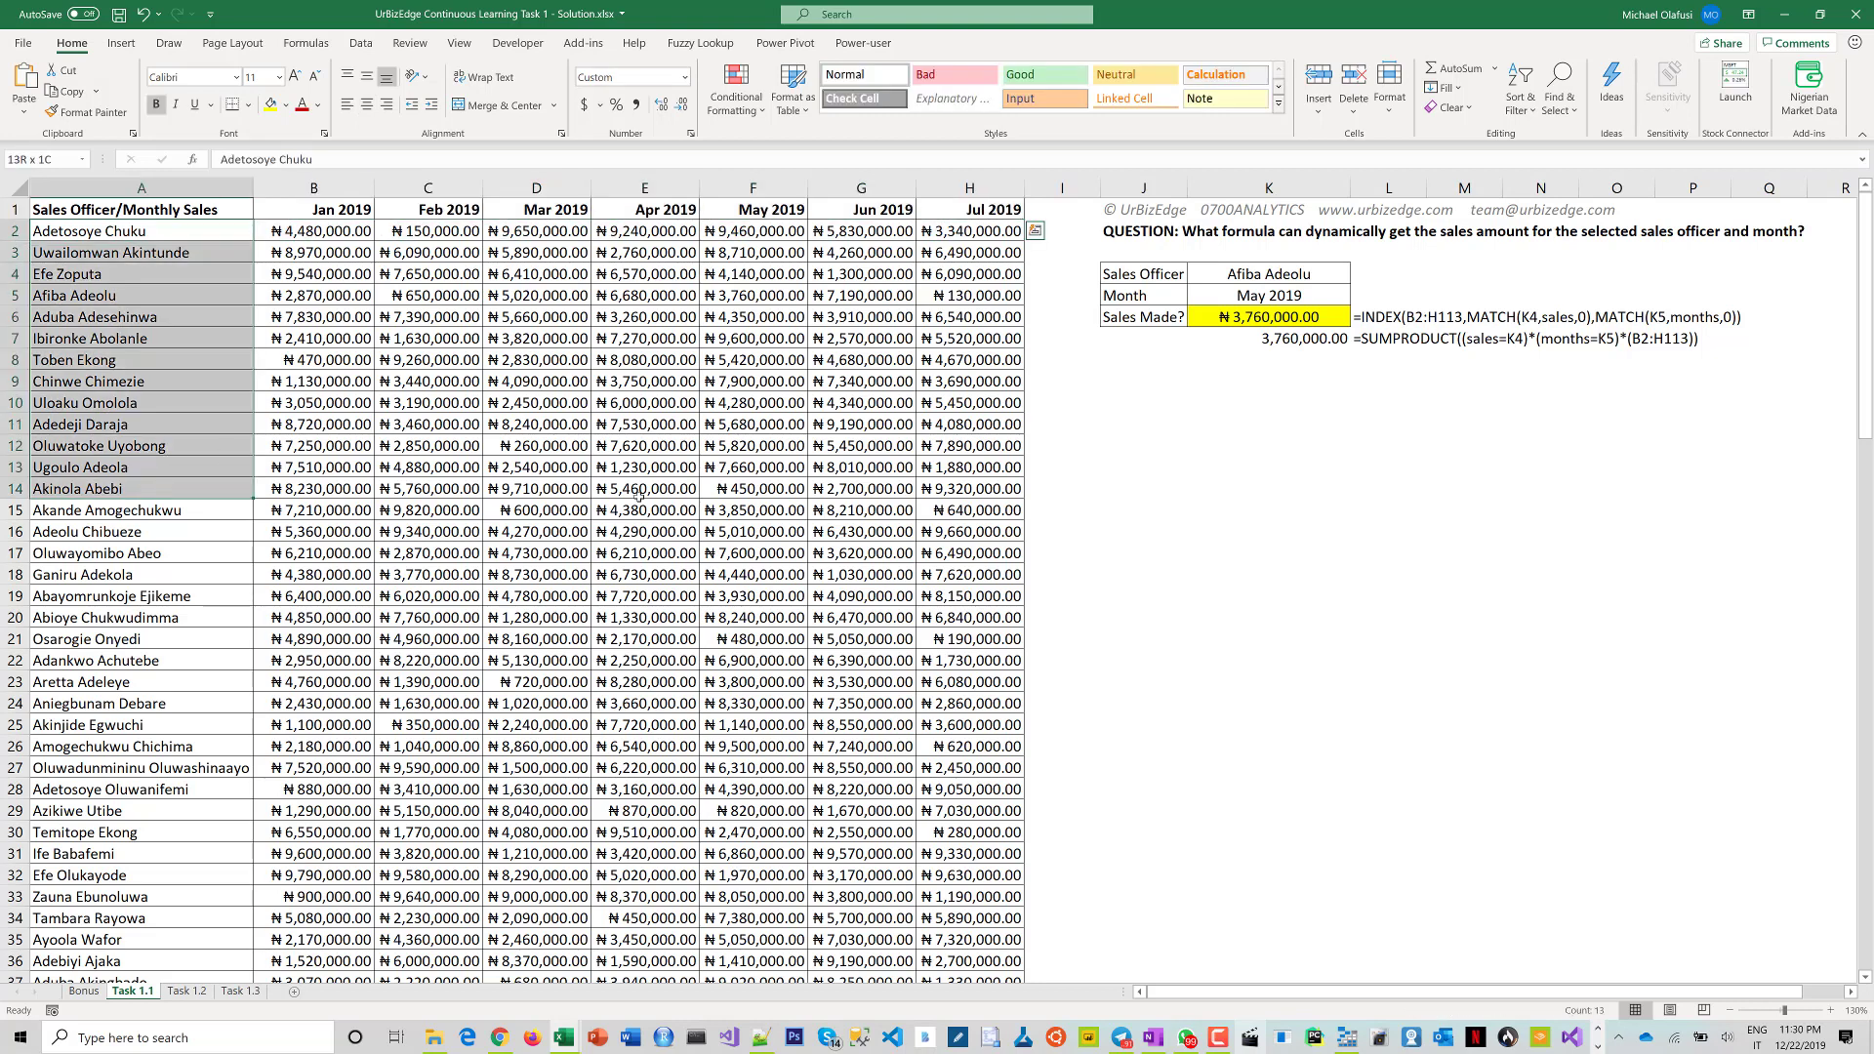
left_click(918, 494)
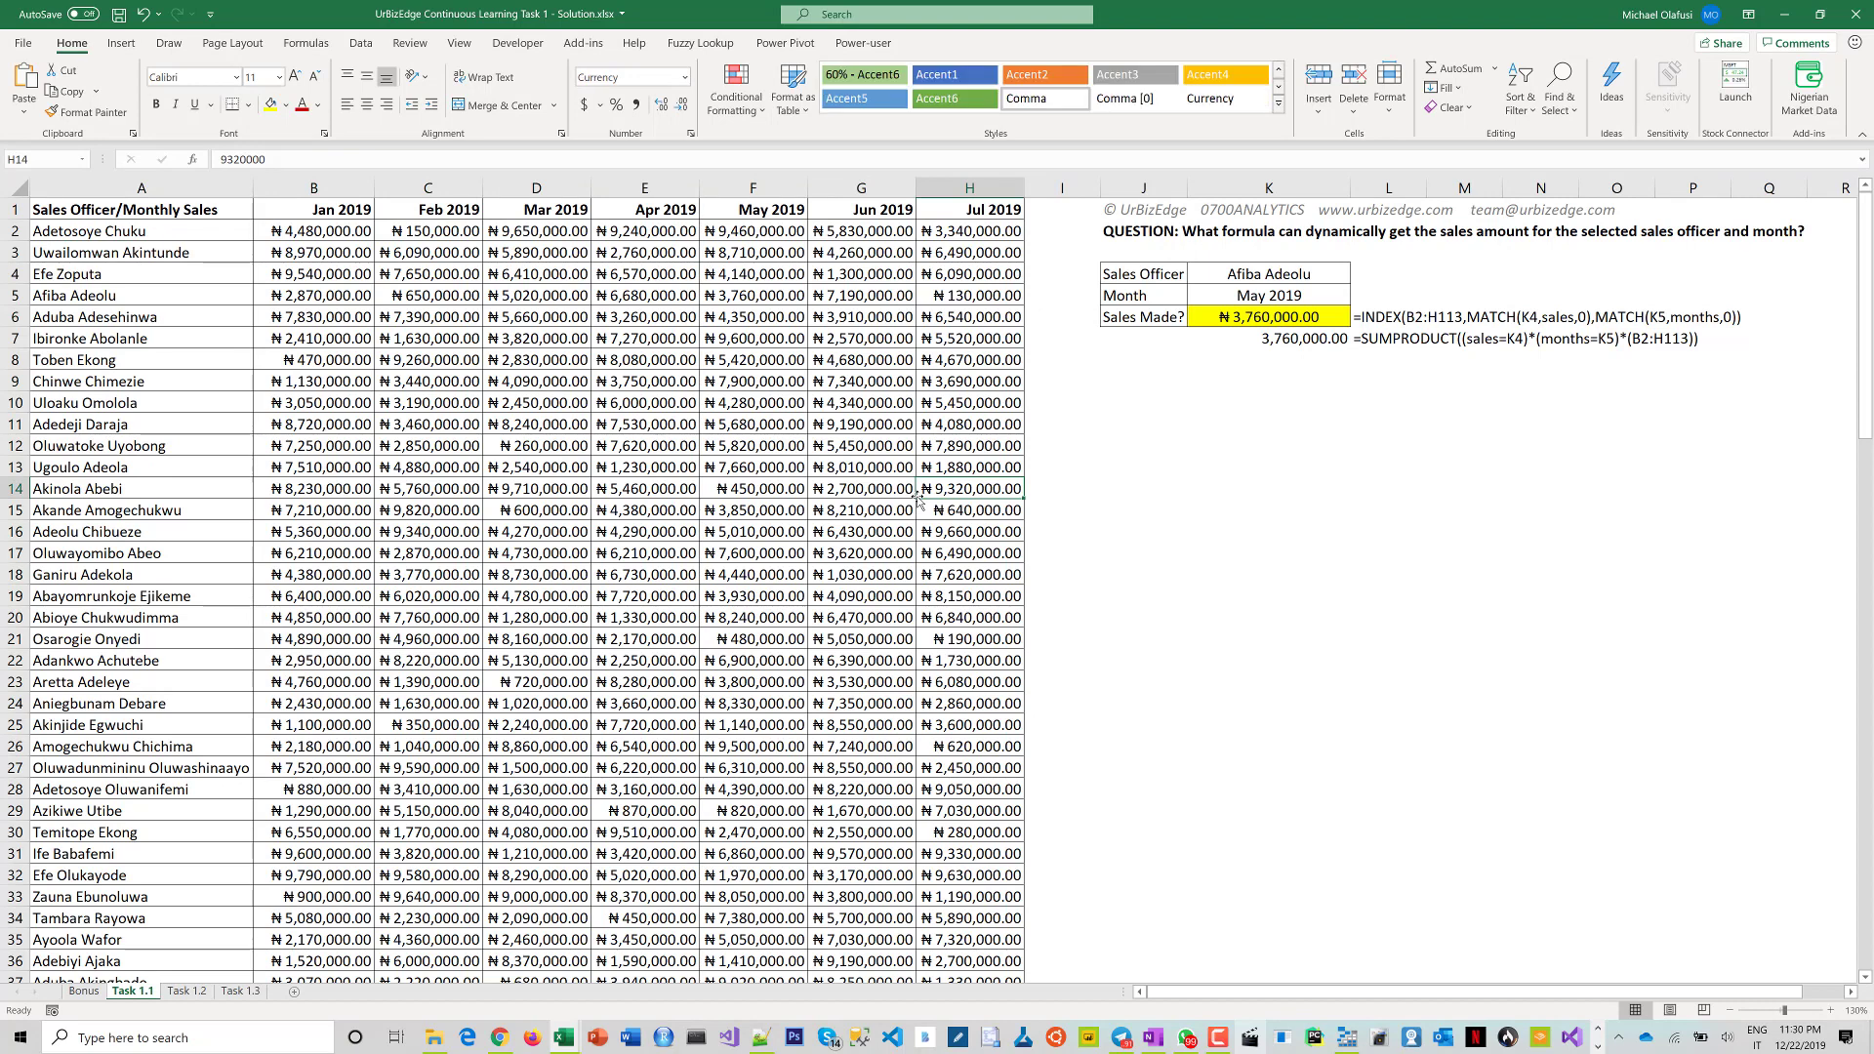
left_click(661, 298)
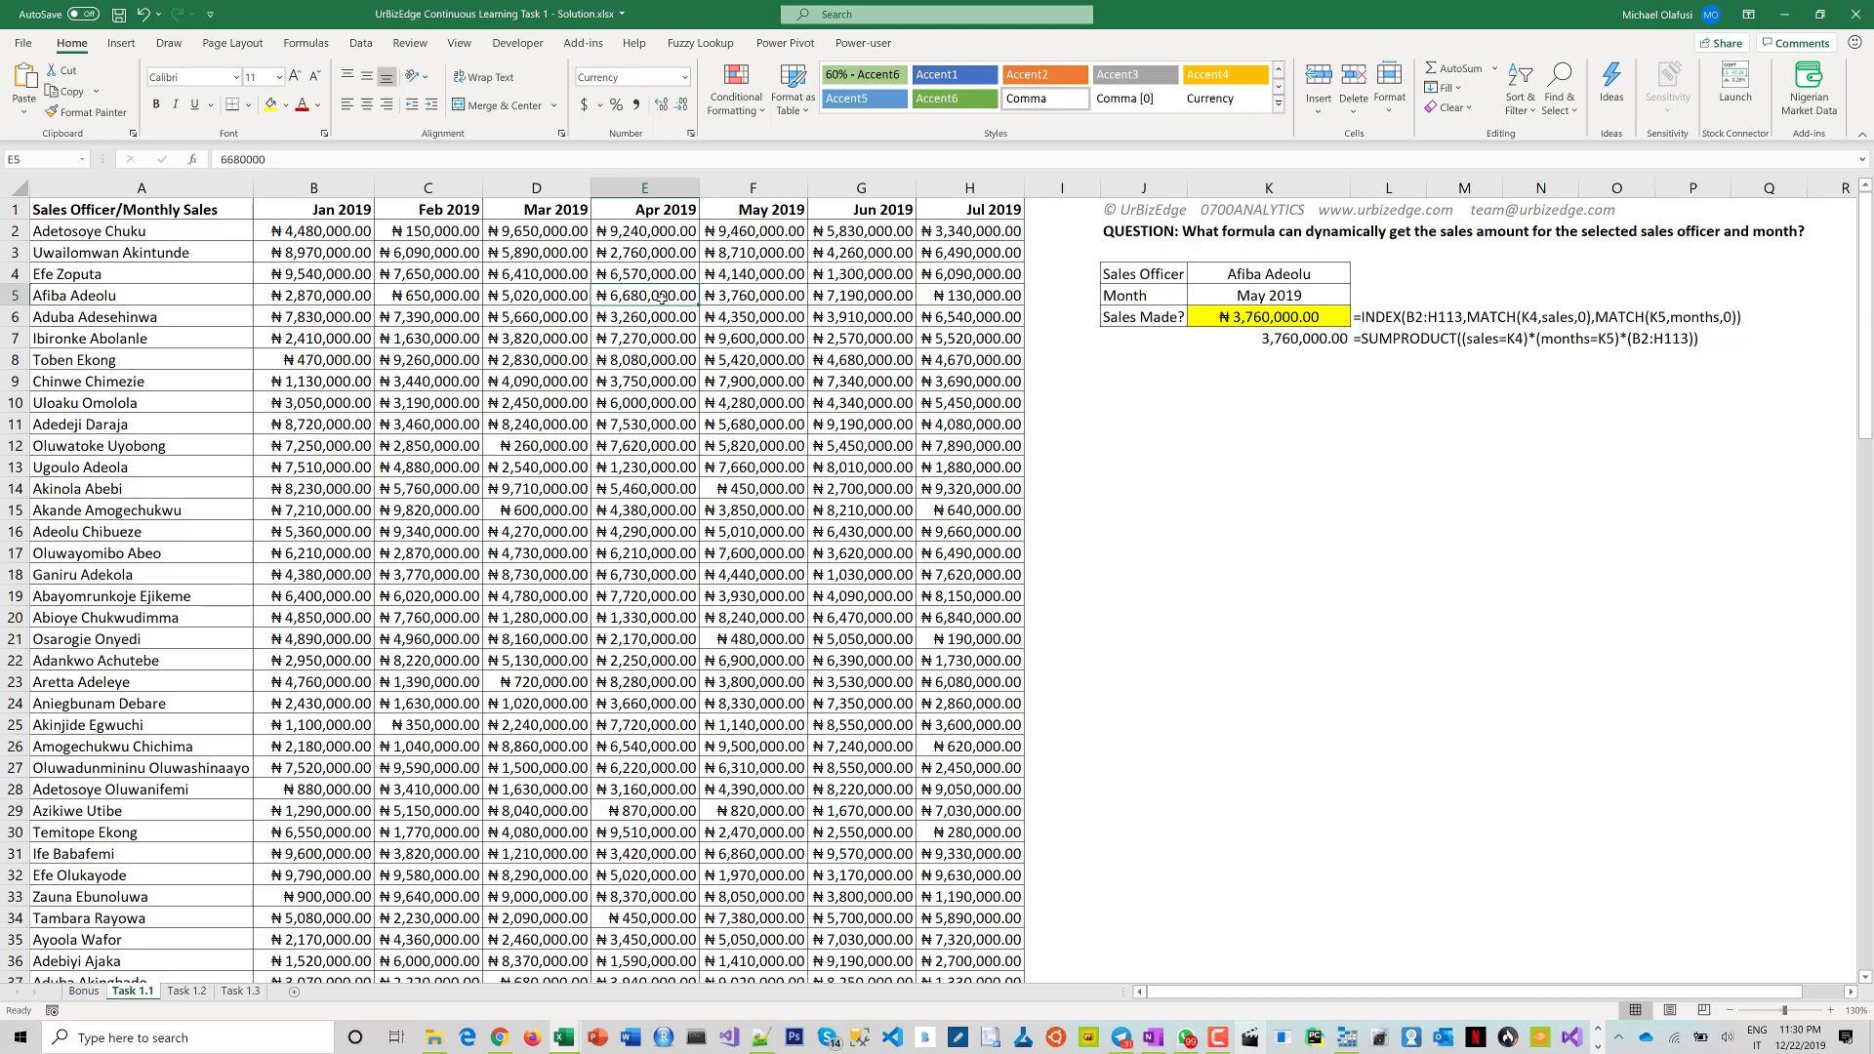
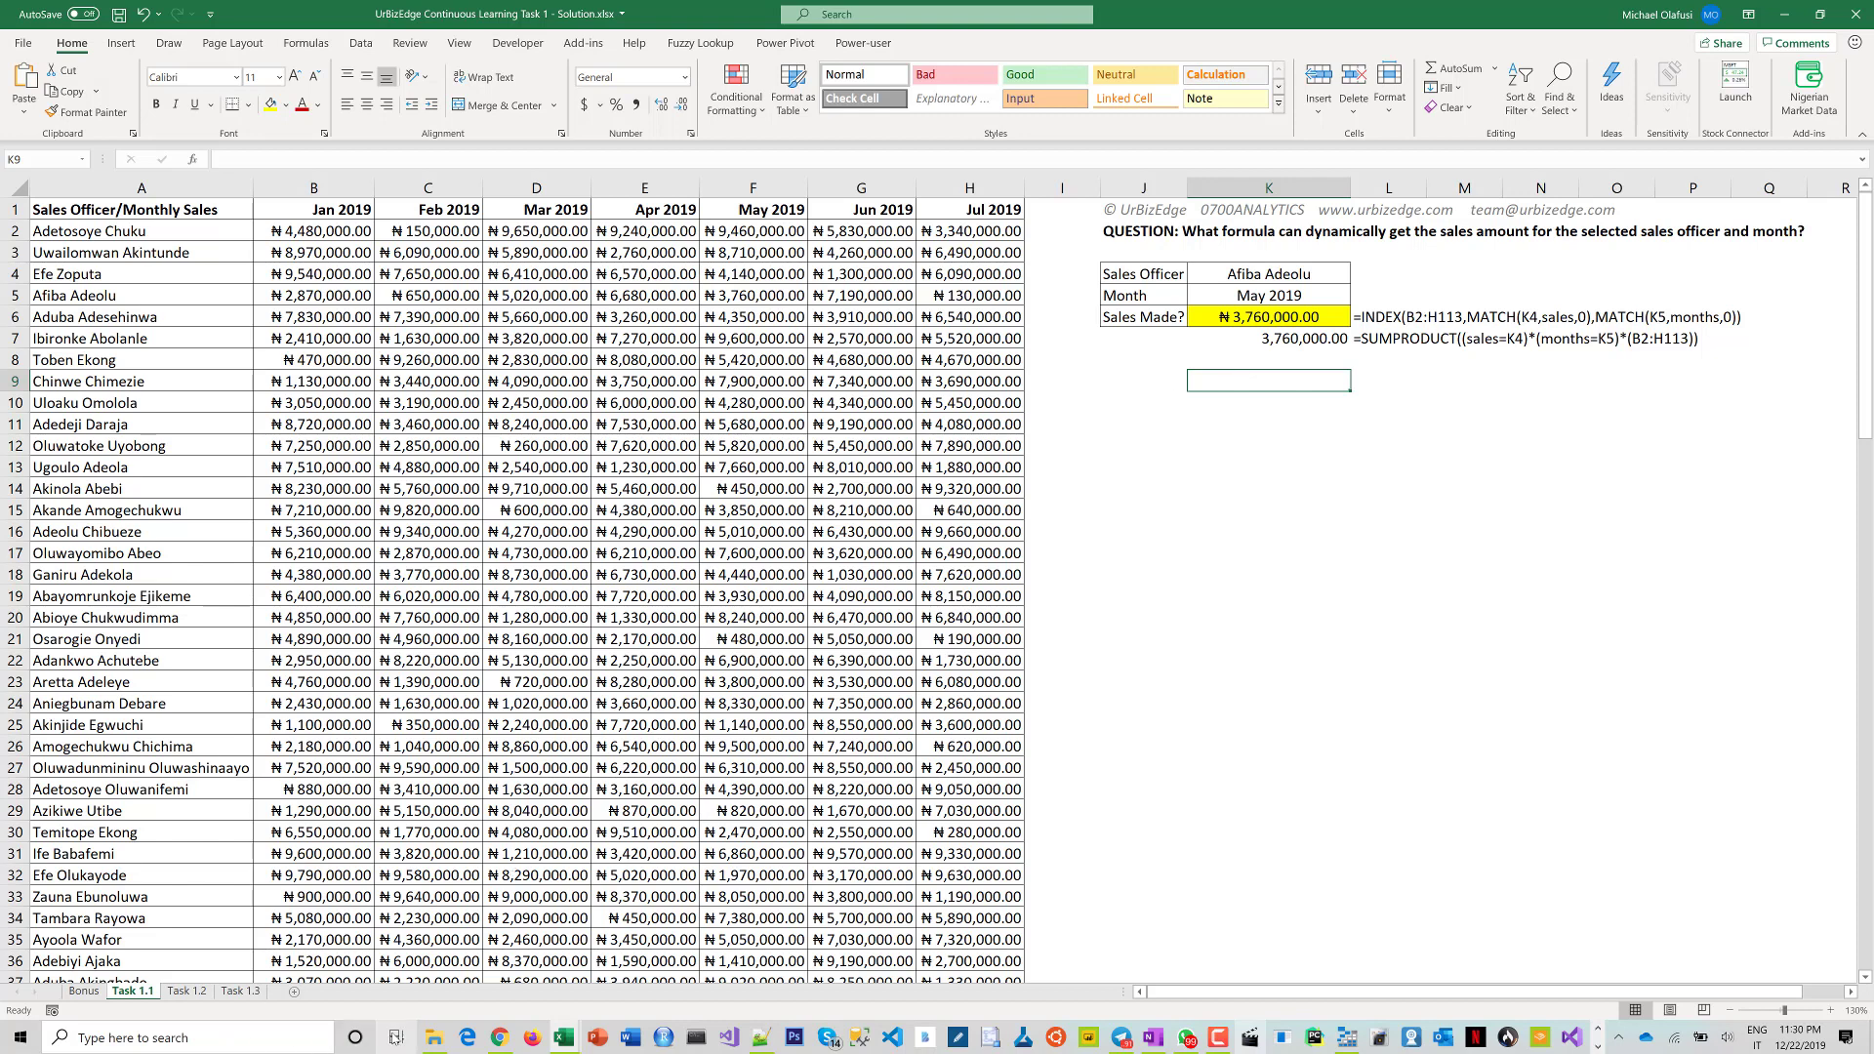
Step: Switch to File Explorer and open the "UrBizEdge -- Microsoft Excel Training Materials" folder in Documents
left_click(436, 1041)
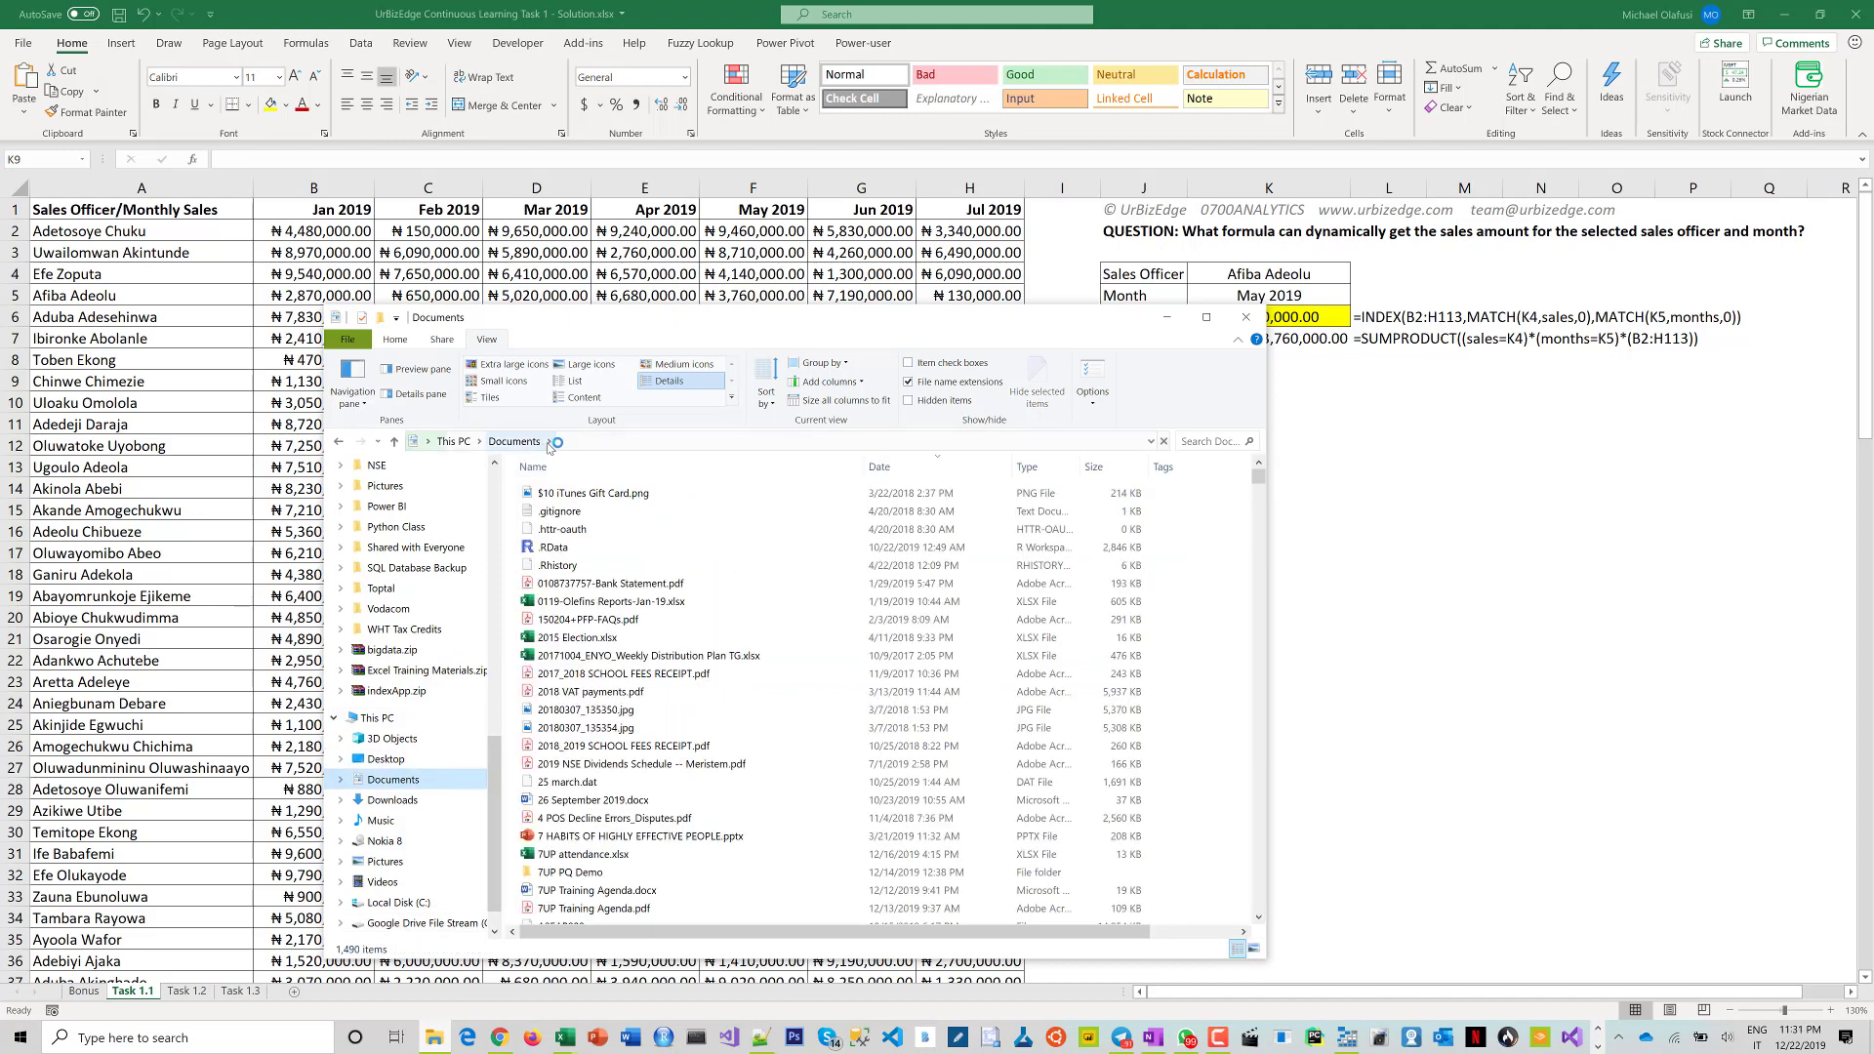
left_click(549, 441)
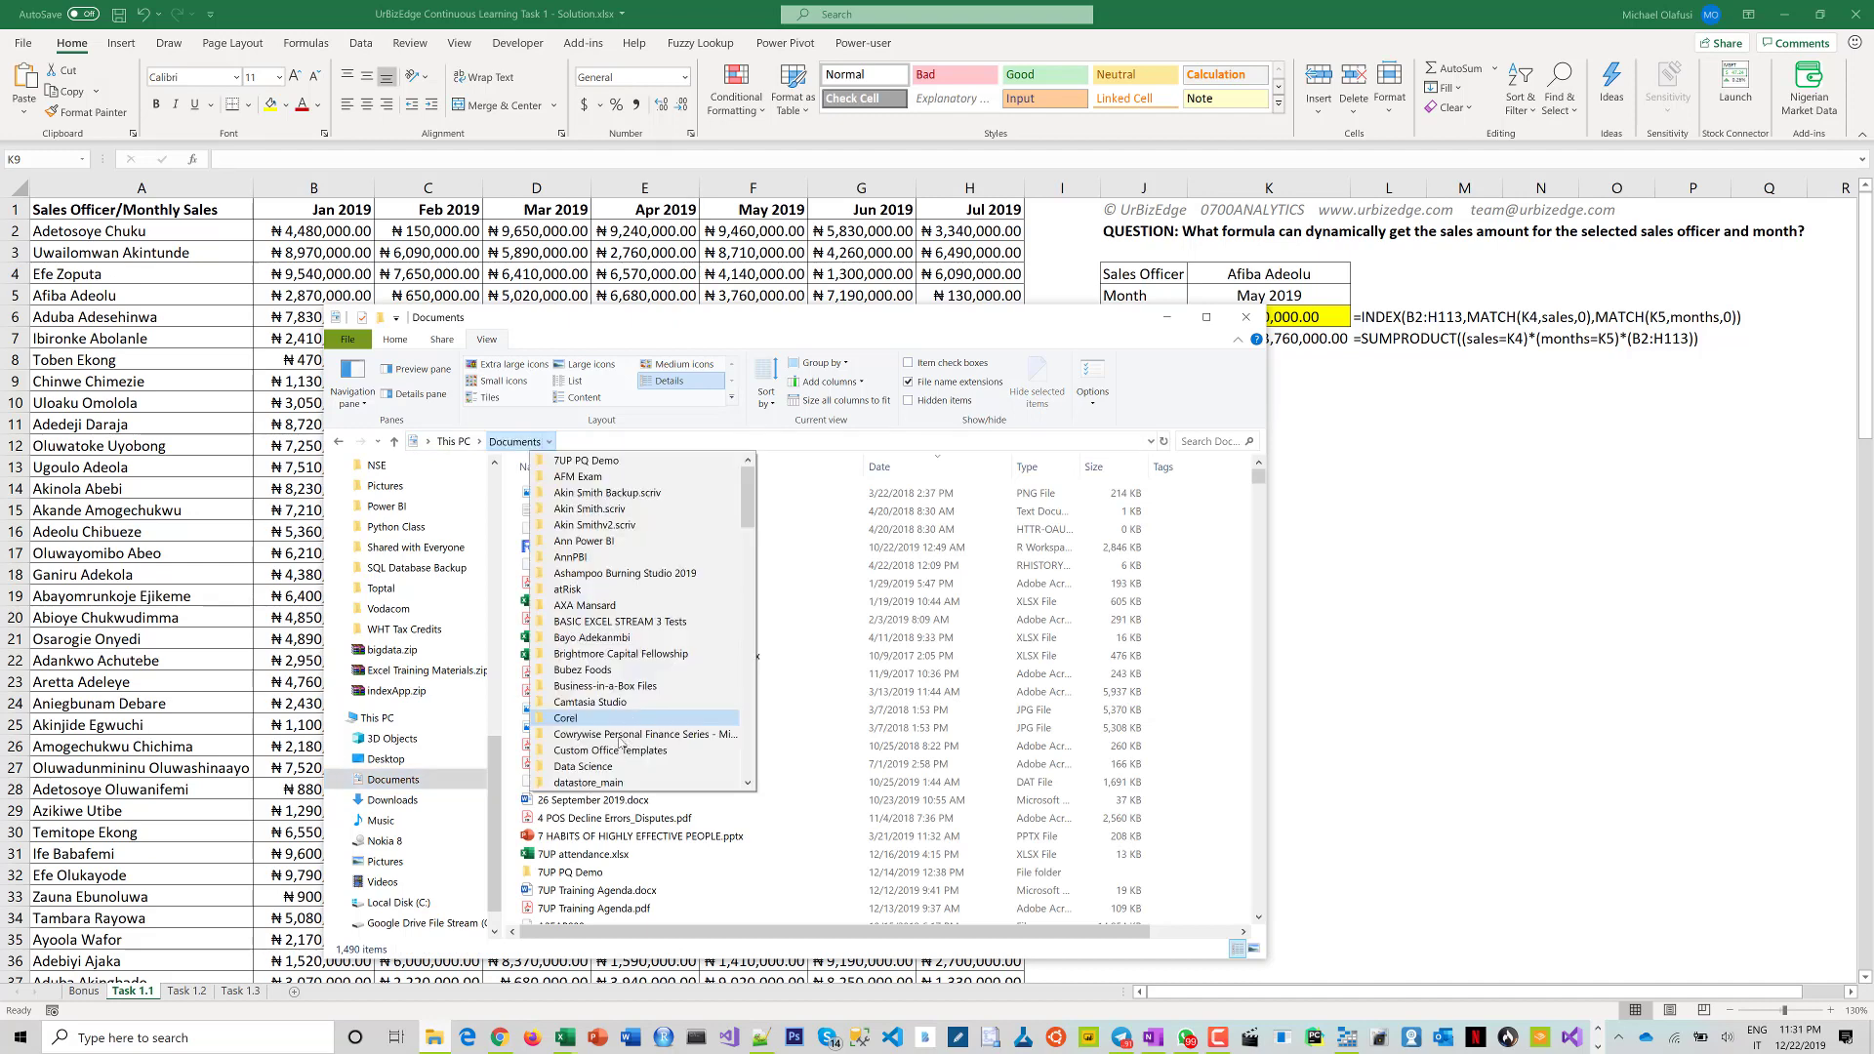
scroll(605, 742, "down", 5)
scroll(604, 750, "down", 6)
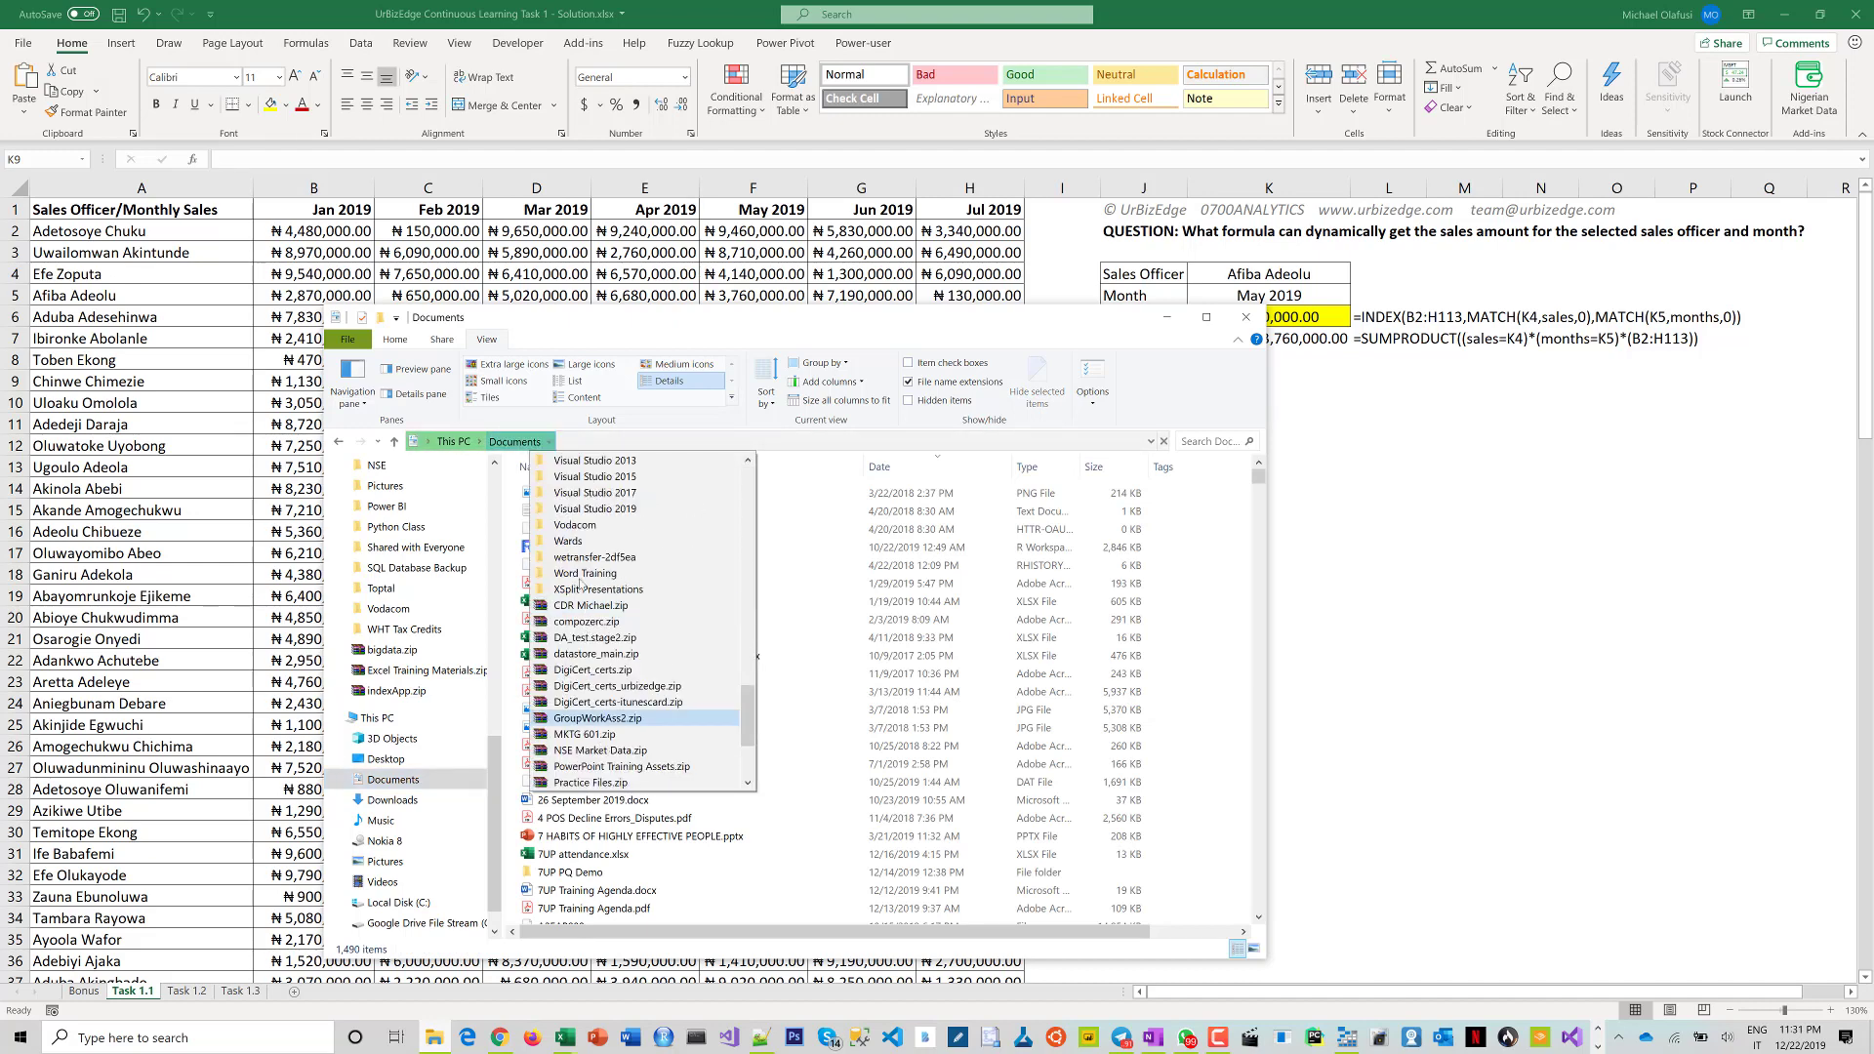
scroll(623, 605, "up", 4)
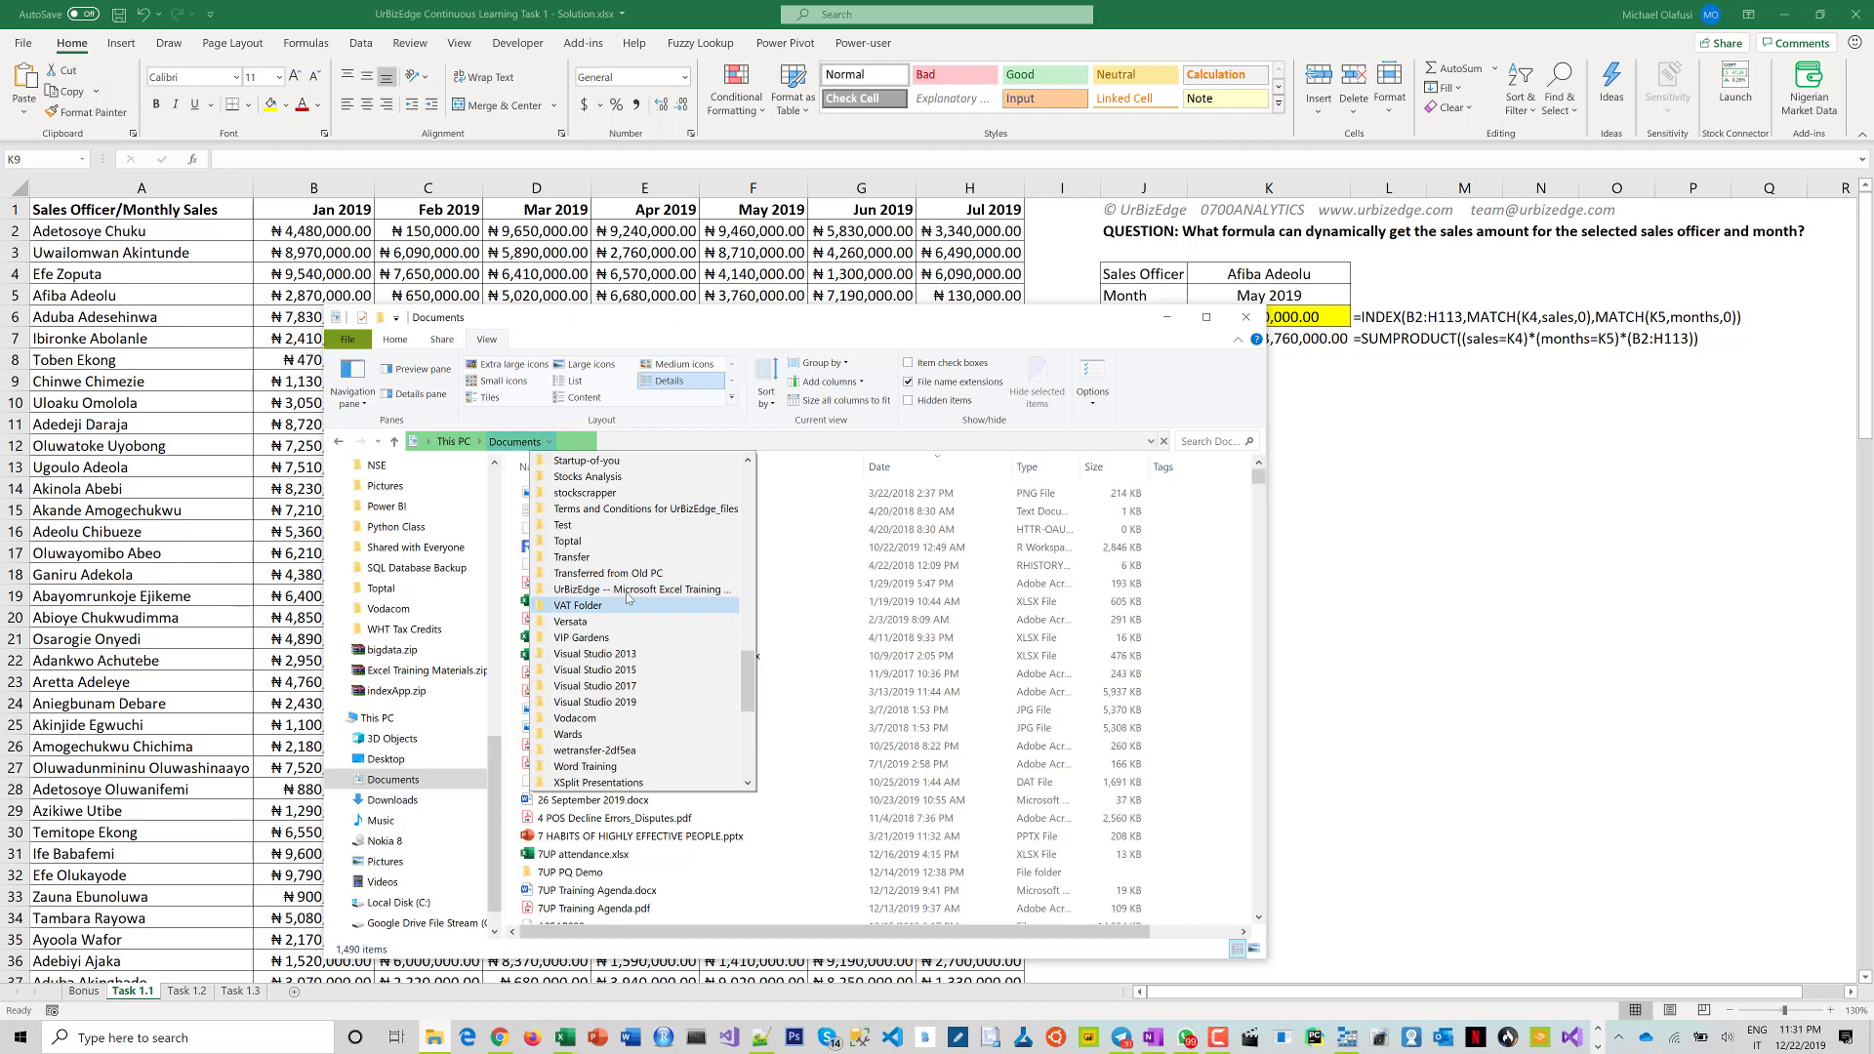
left_click(633, 589)
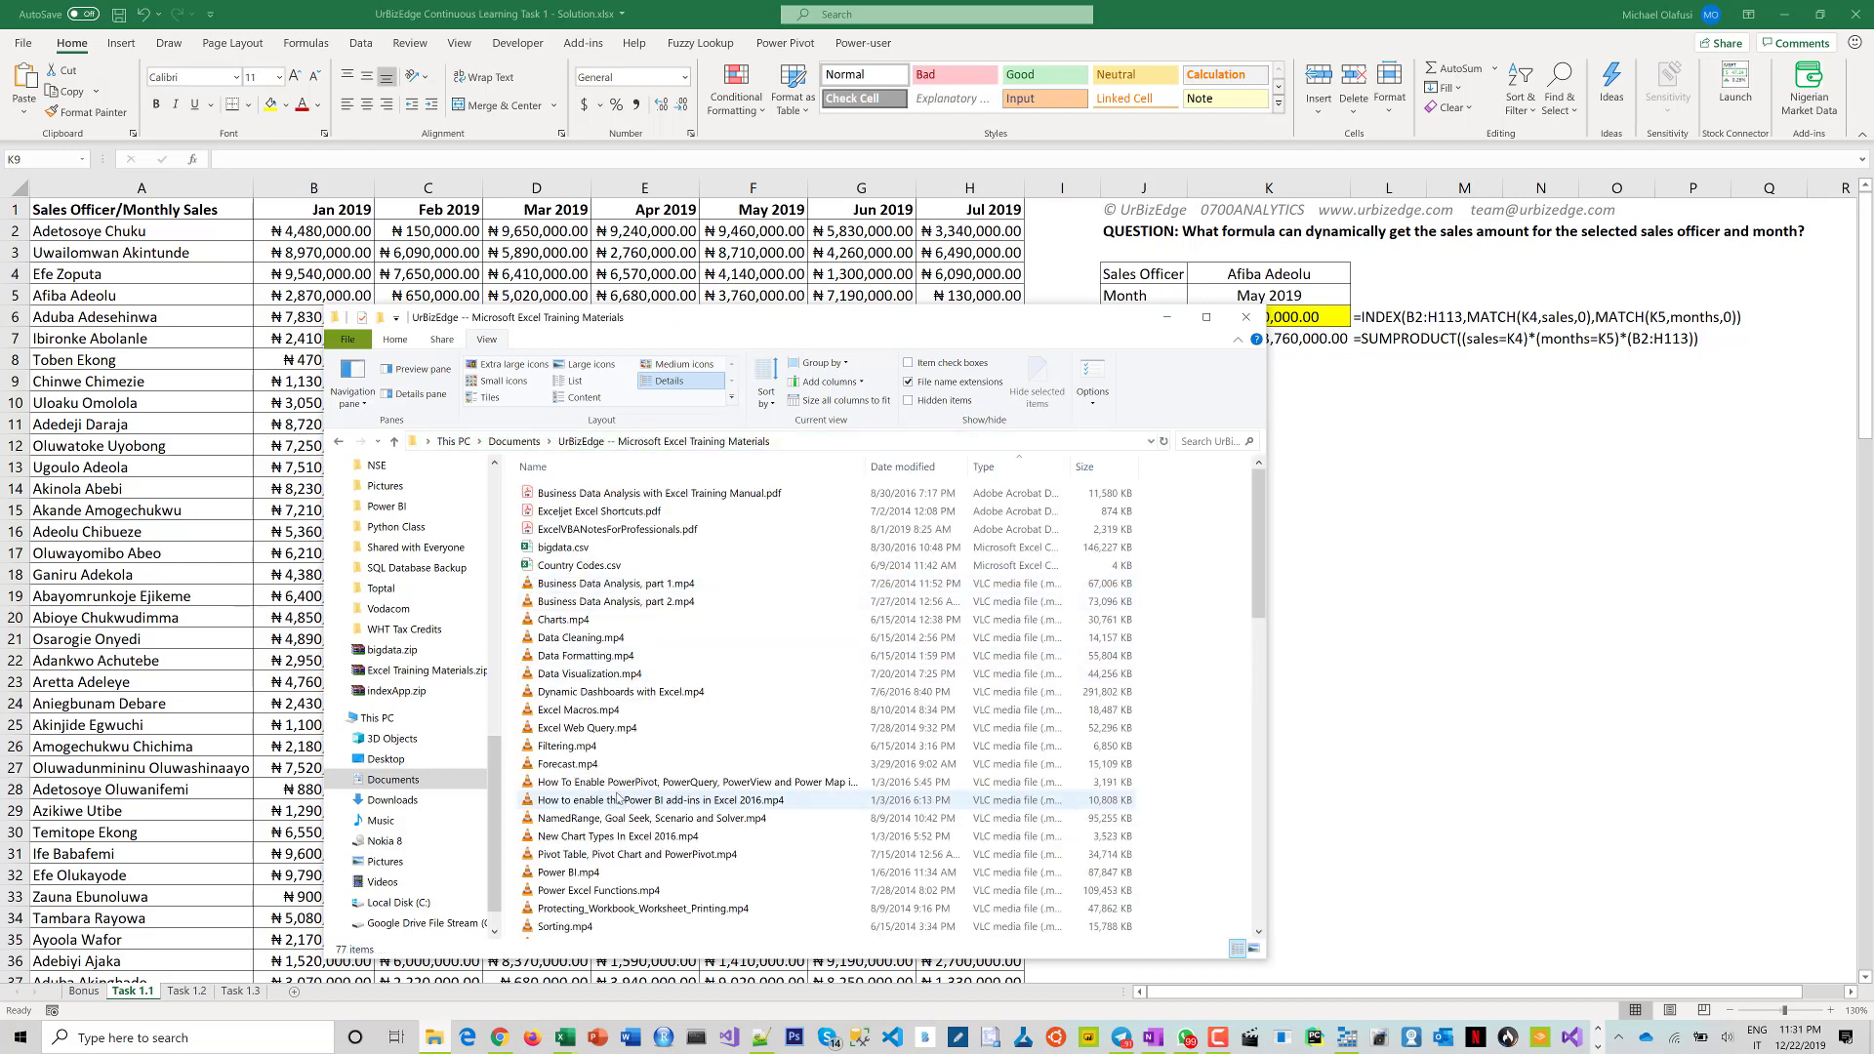
Step: Point out the training videos "Business Data Analysis, part 2.mp4" and "Power Excel Functions.mp4", and return to the Excel workbook
scroll(666, 674, "down", 2)
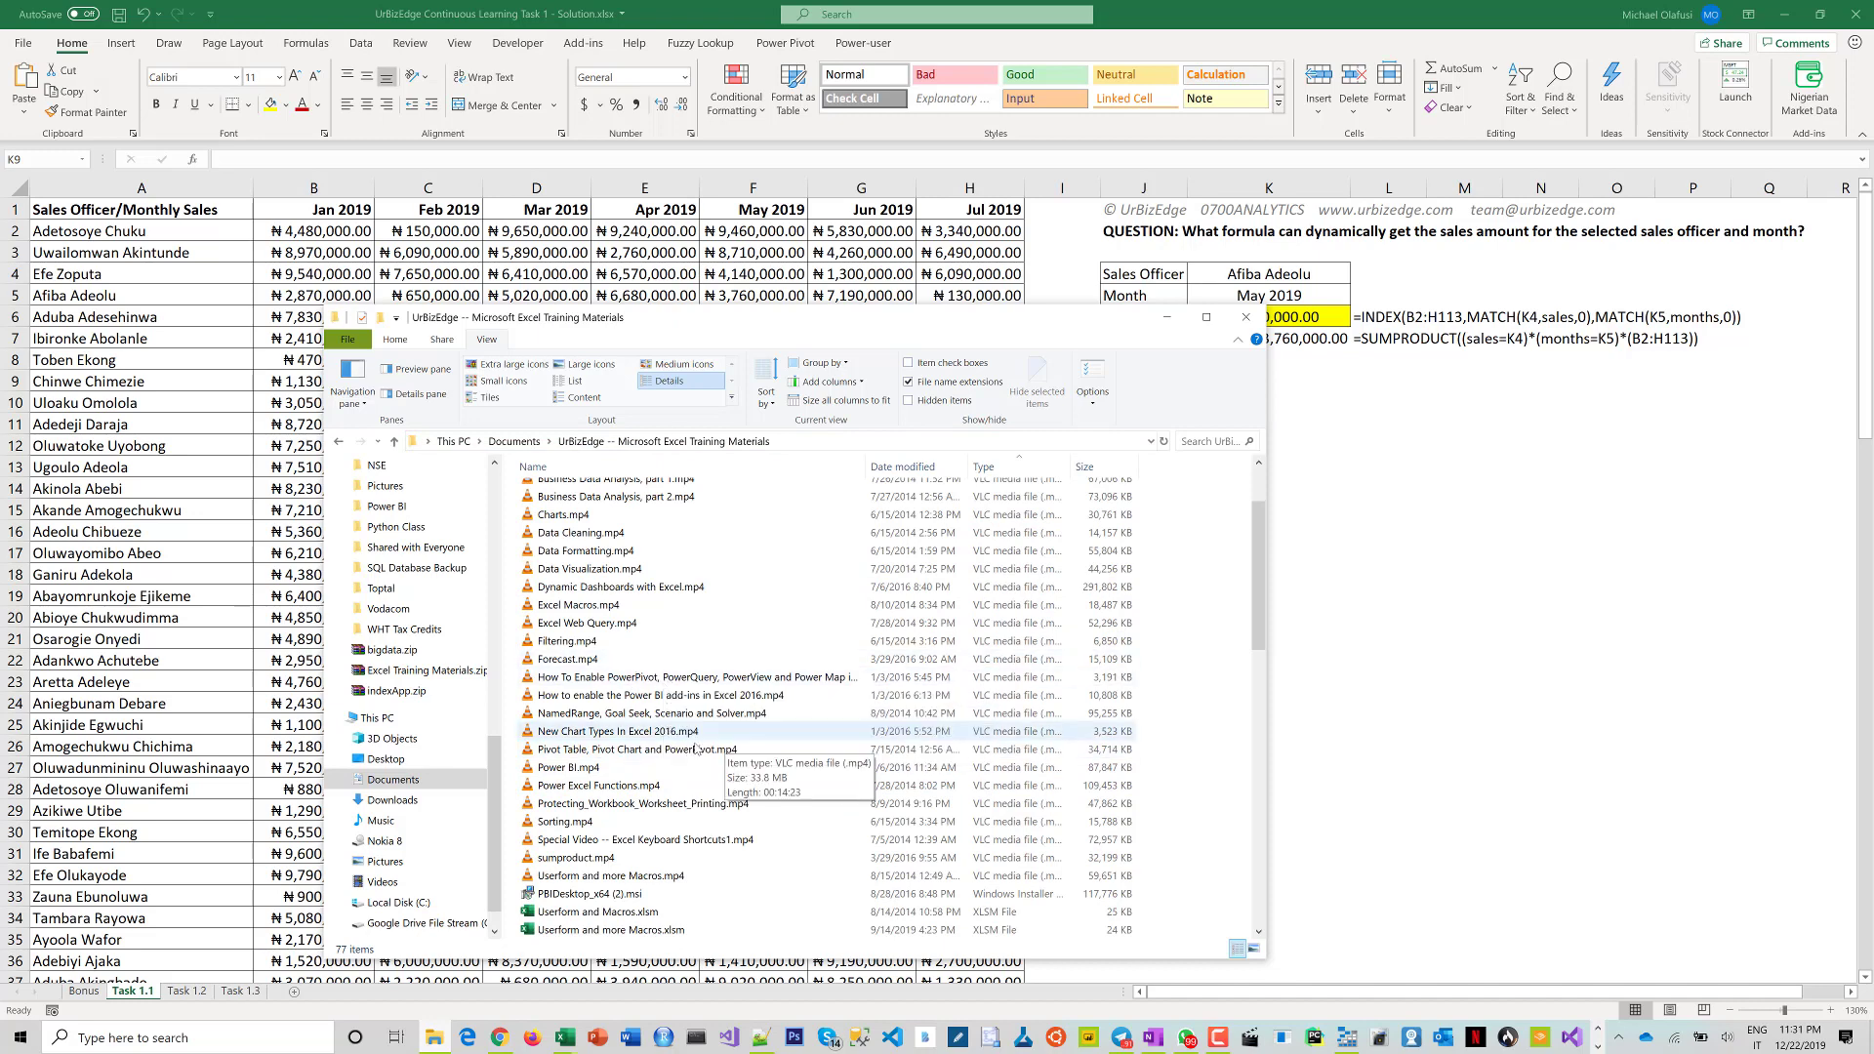
left_click(635, 788)
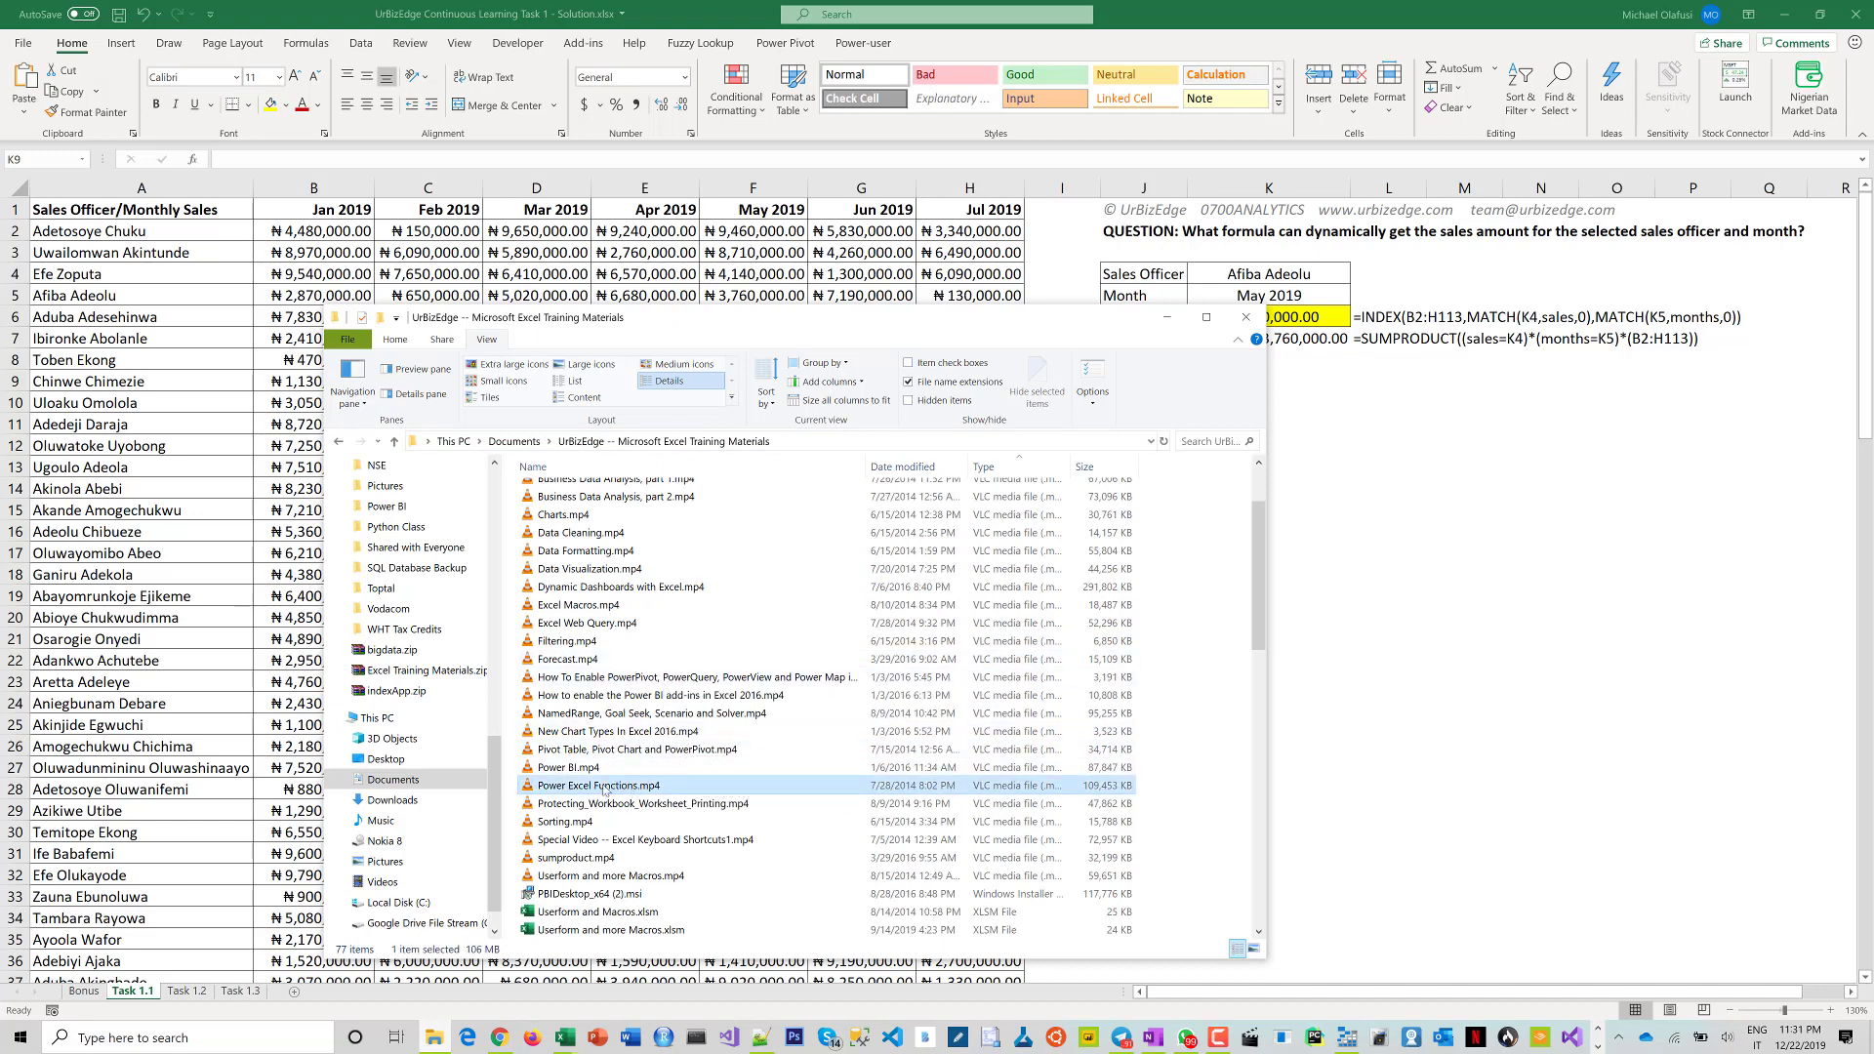
scroll(636, 791, "down", 12)
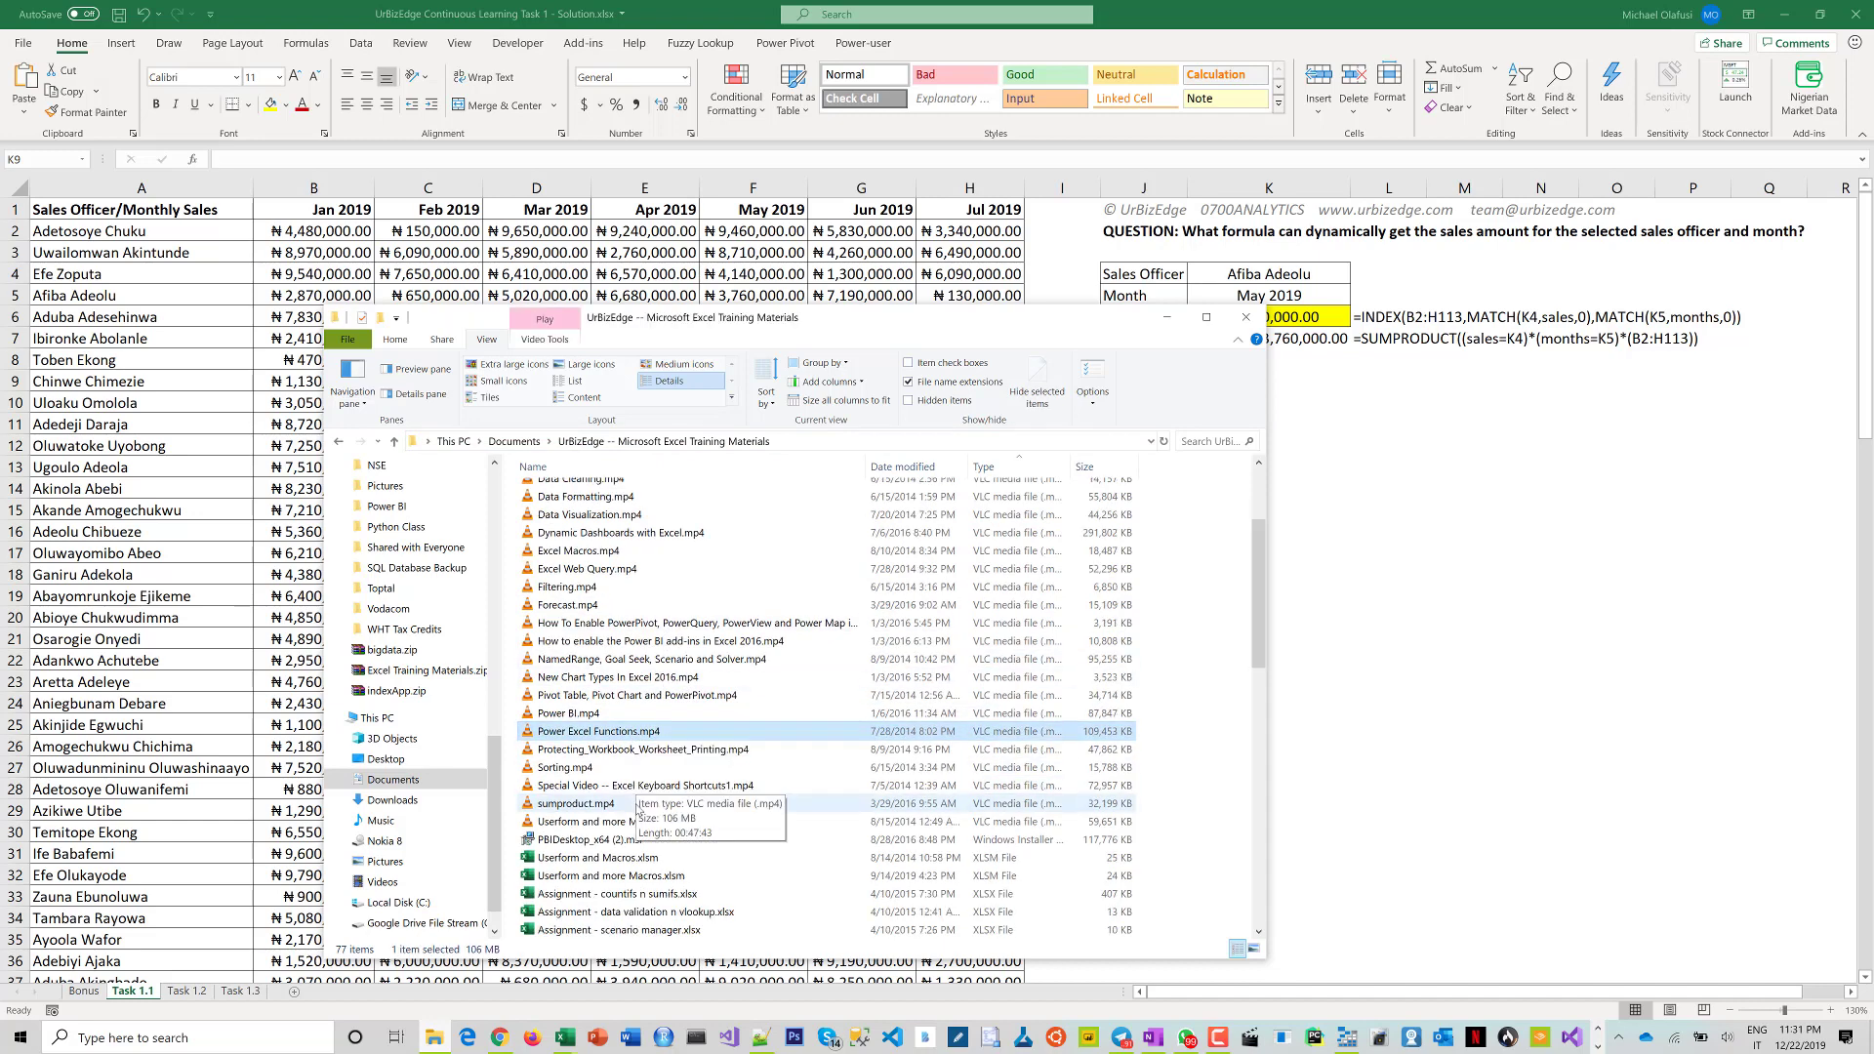
scroll(634, 791, "up", 12)
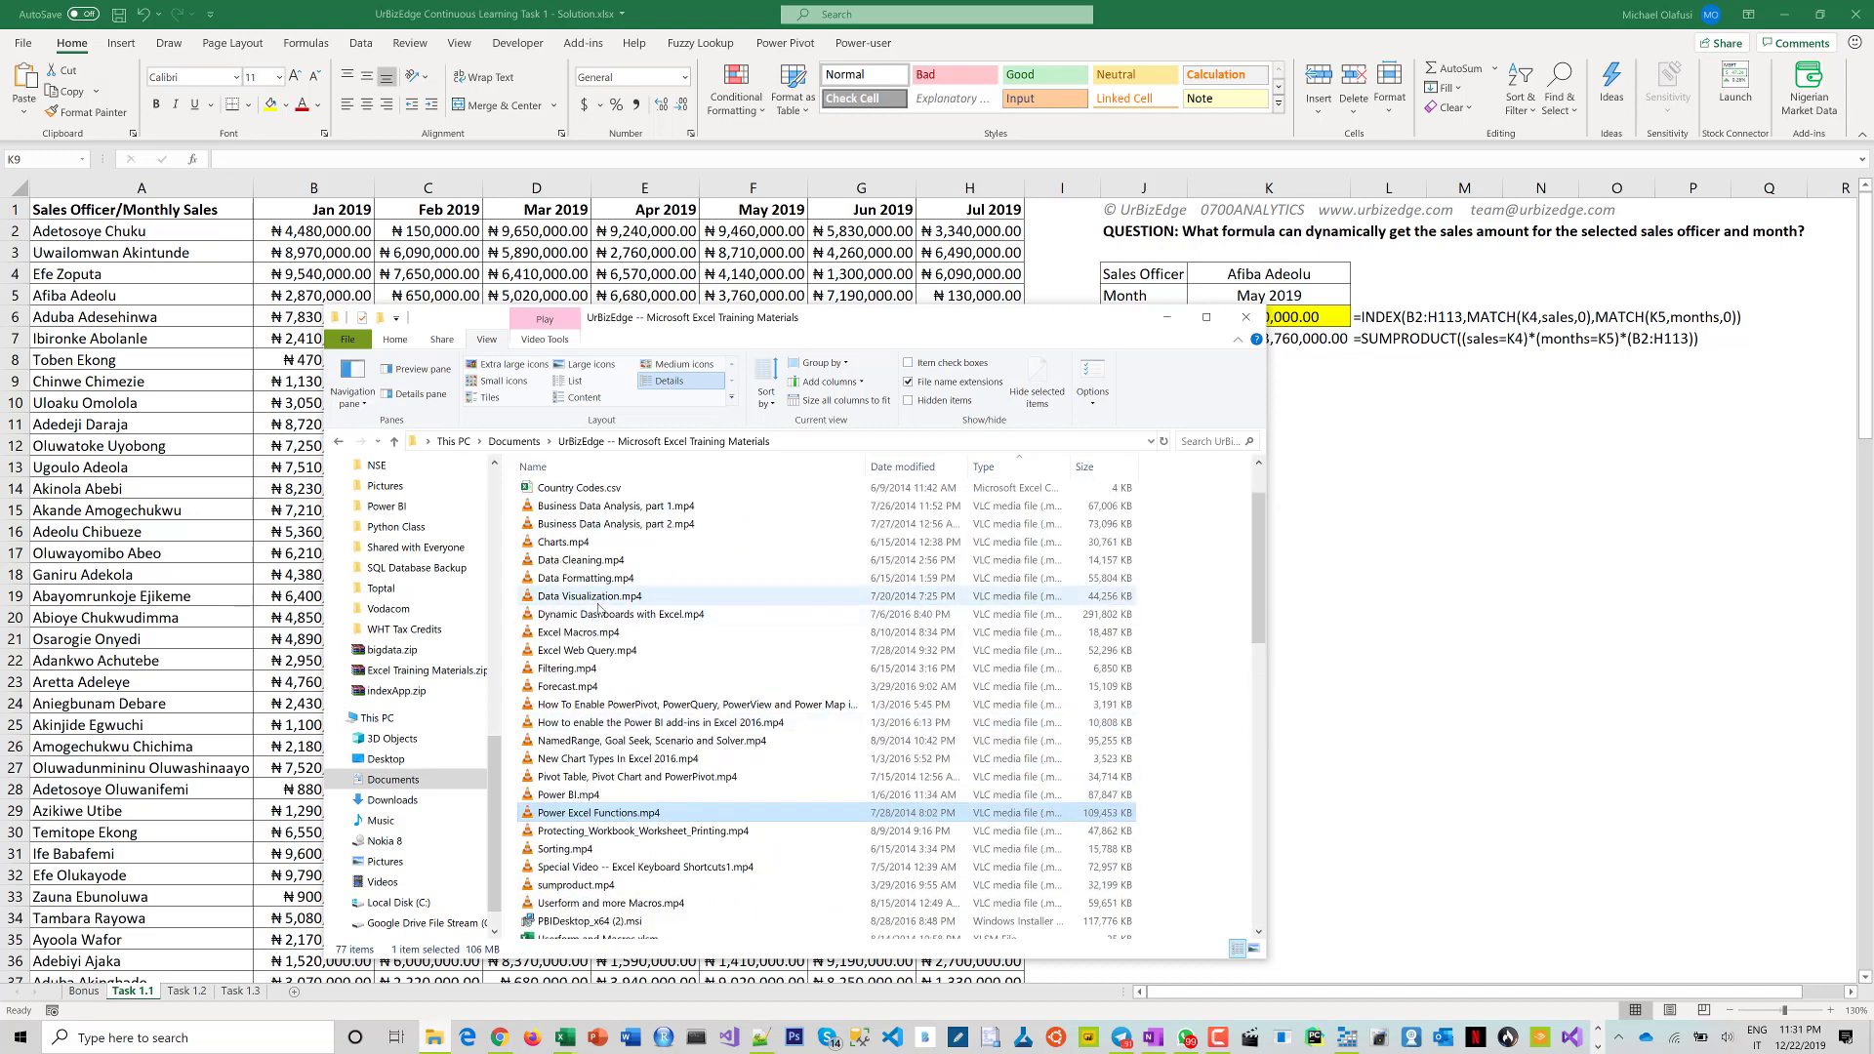
scroll(598, 607, "up", 2)
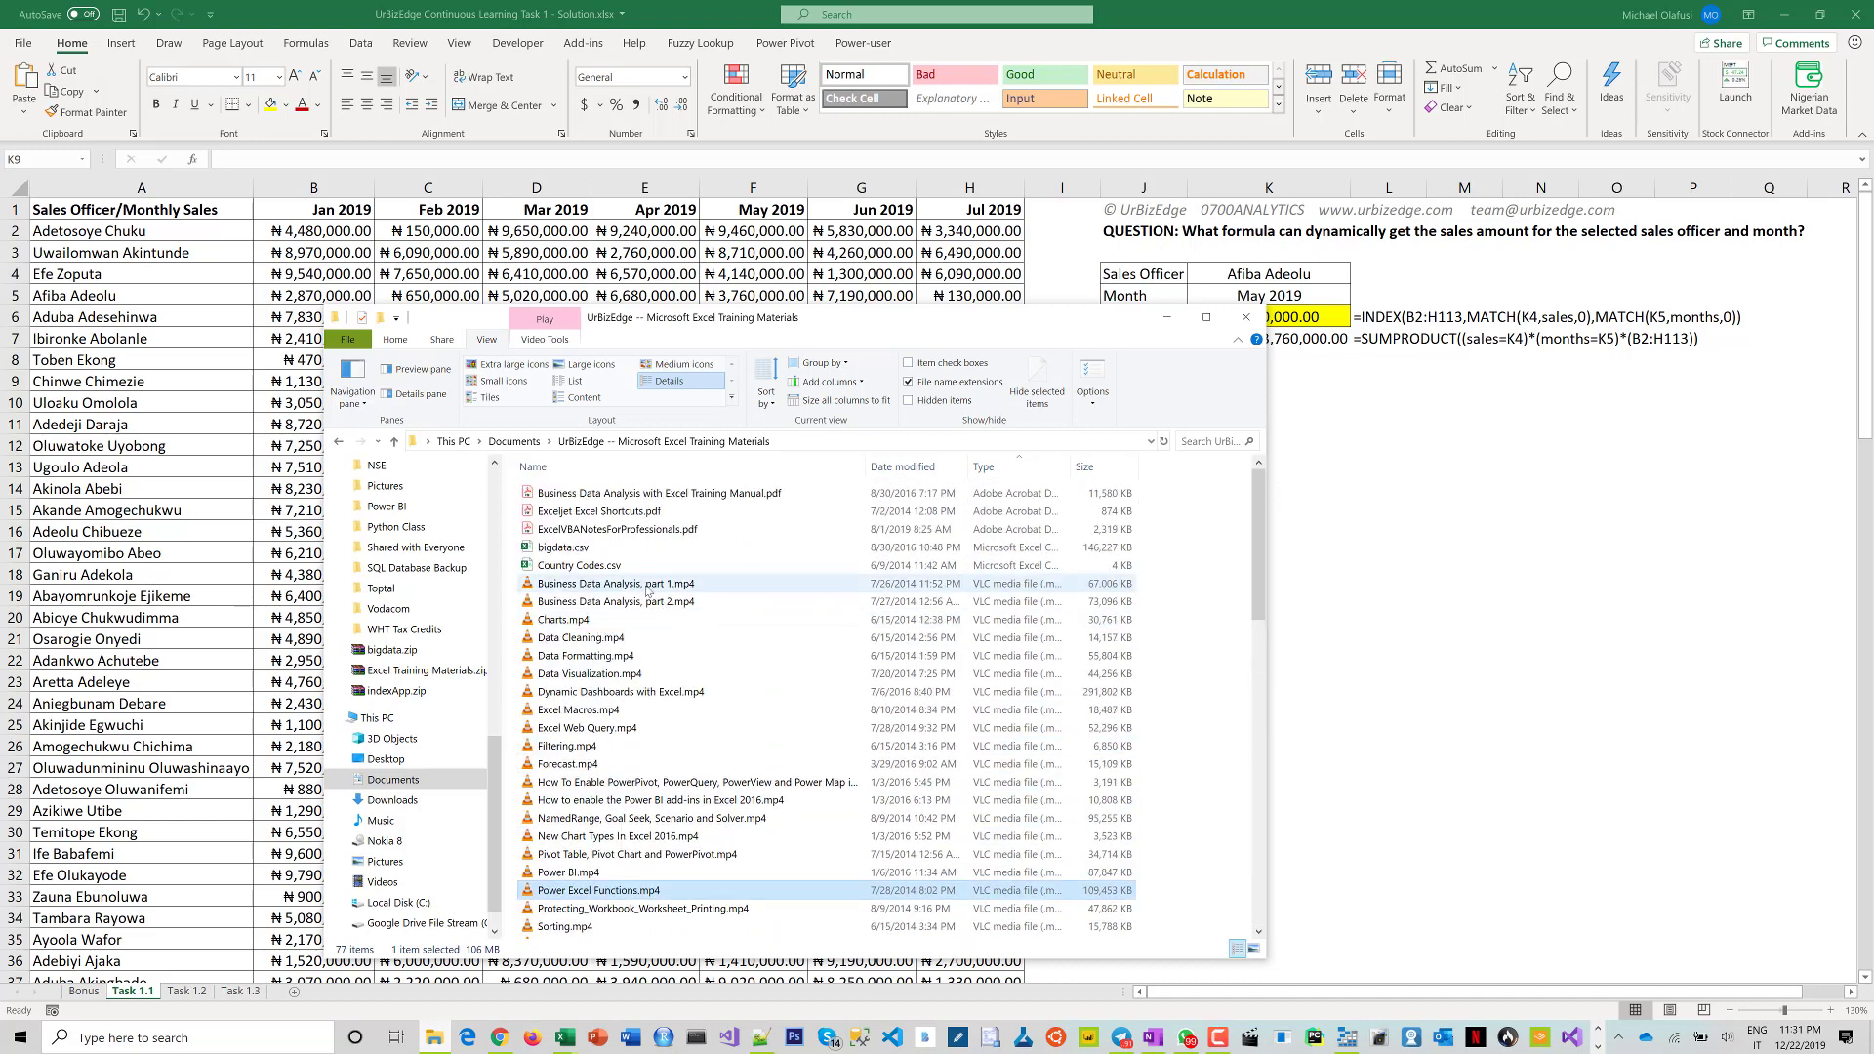
left_click(621, 604)
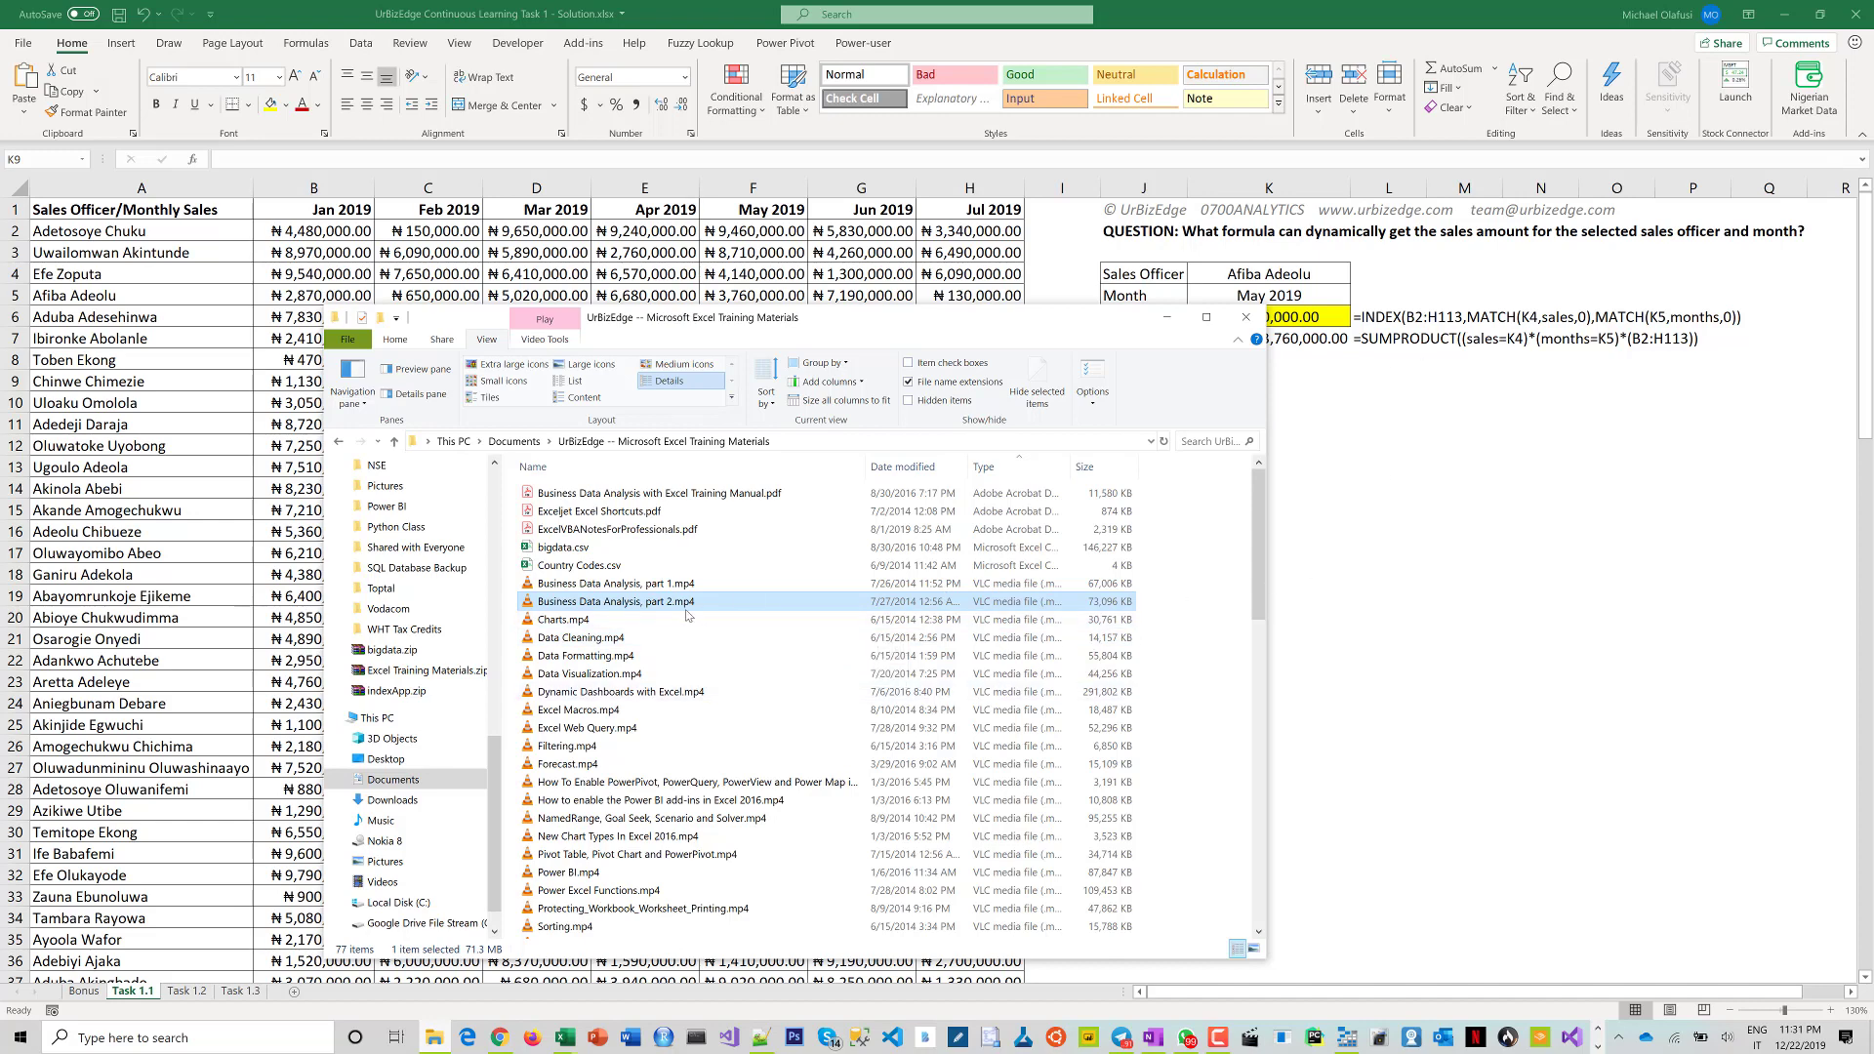
left_click(619, 893)
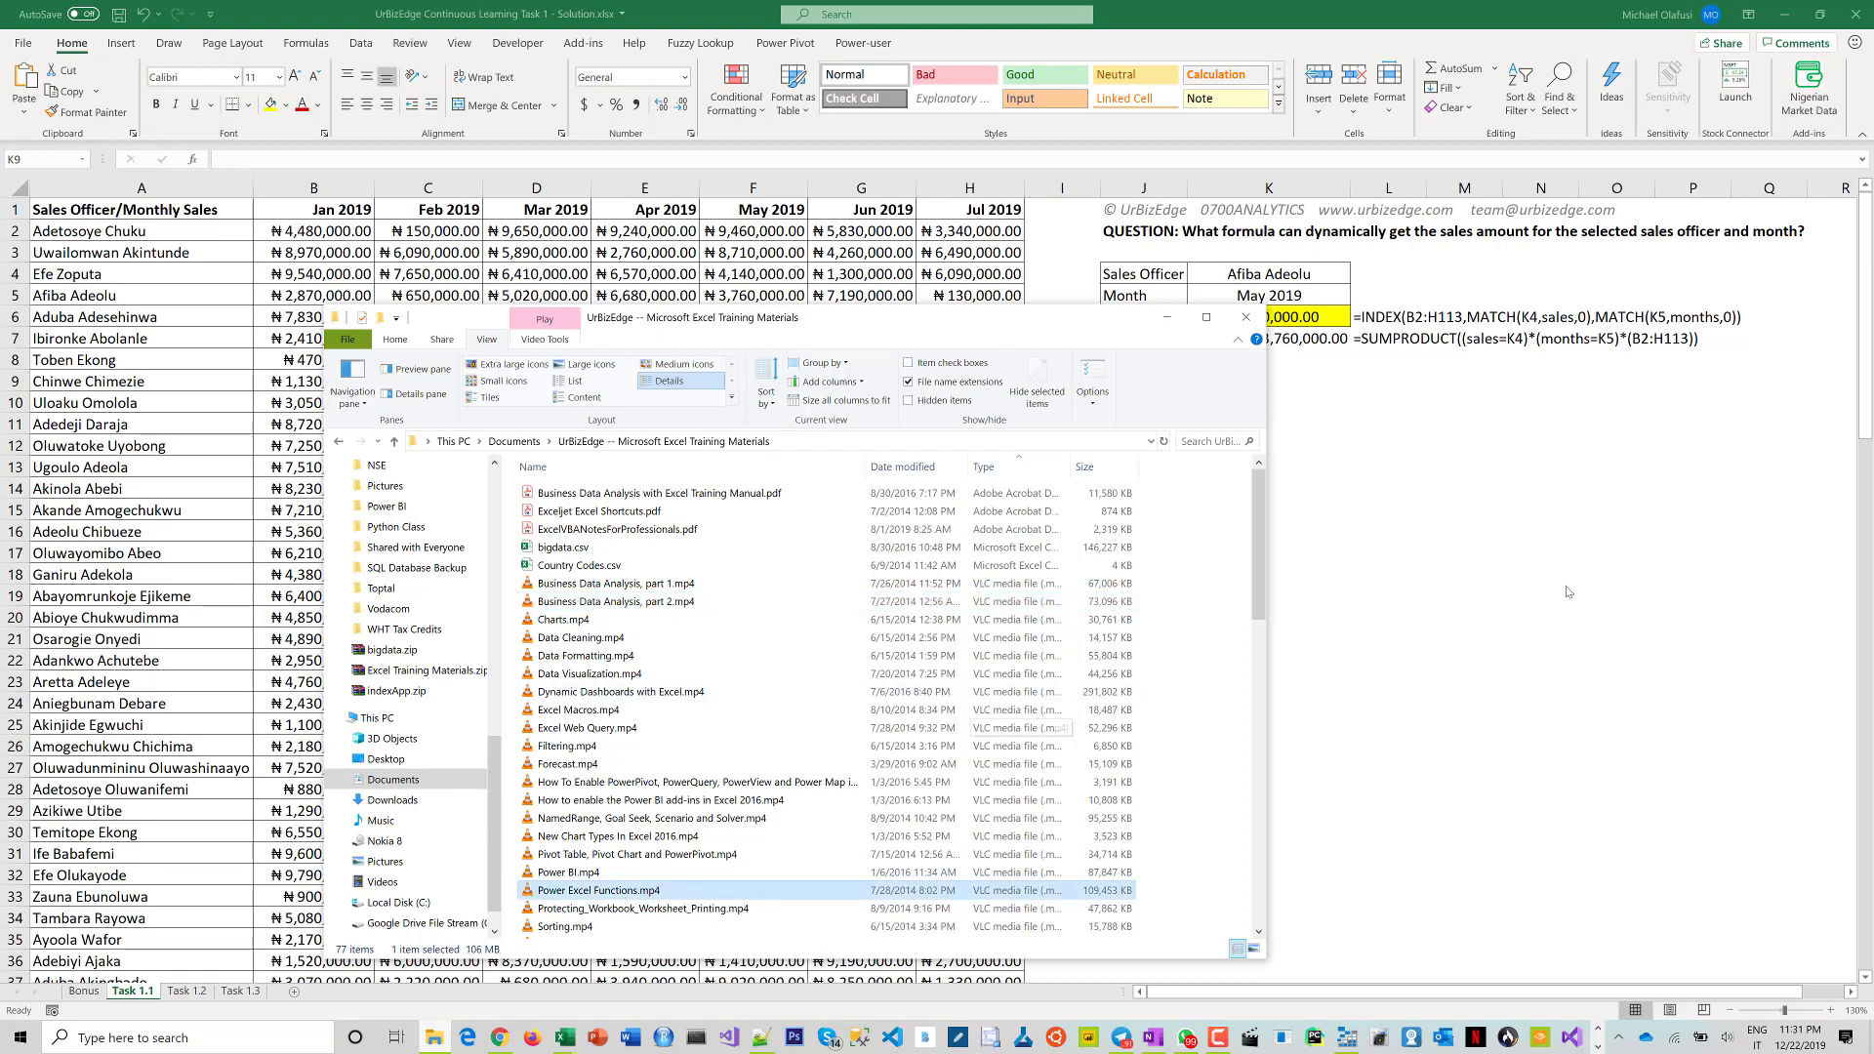
key("alt+Tab")
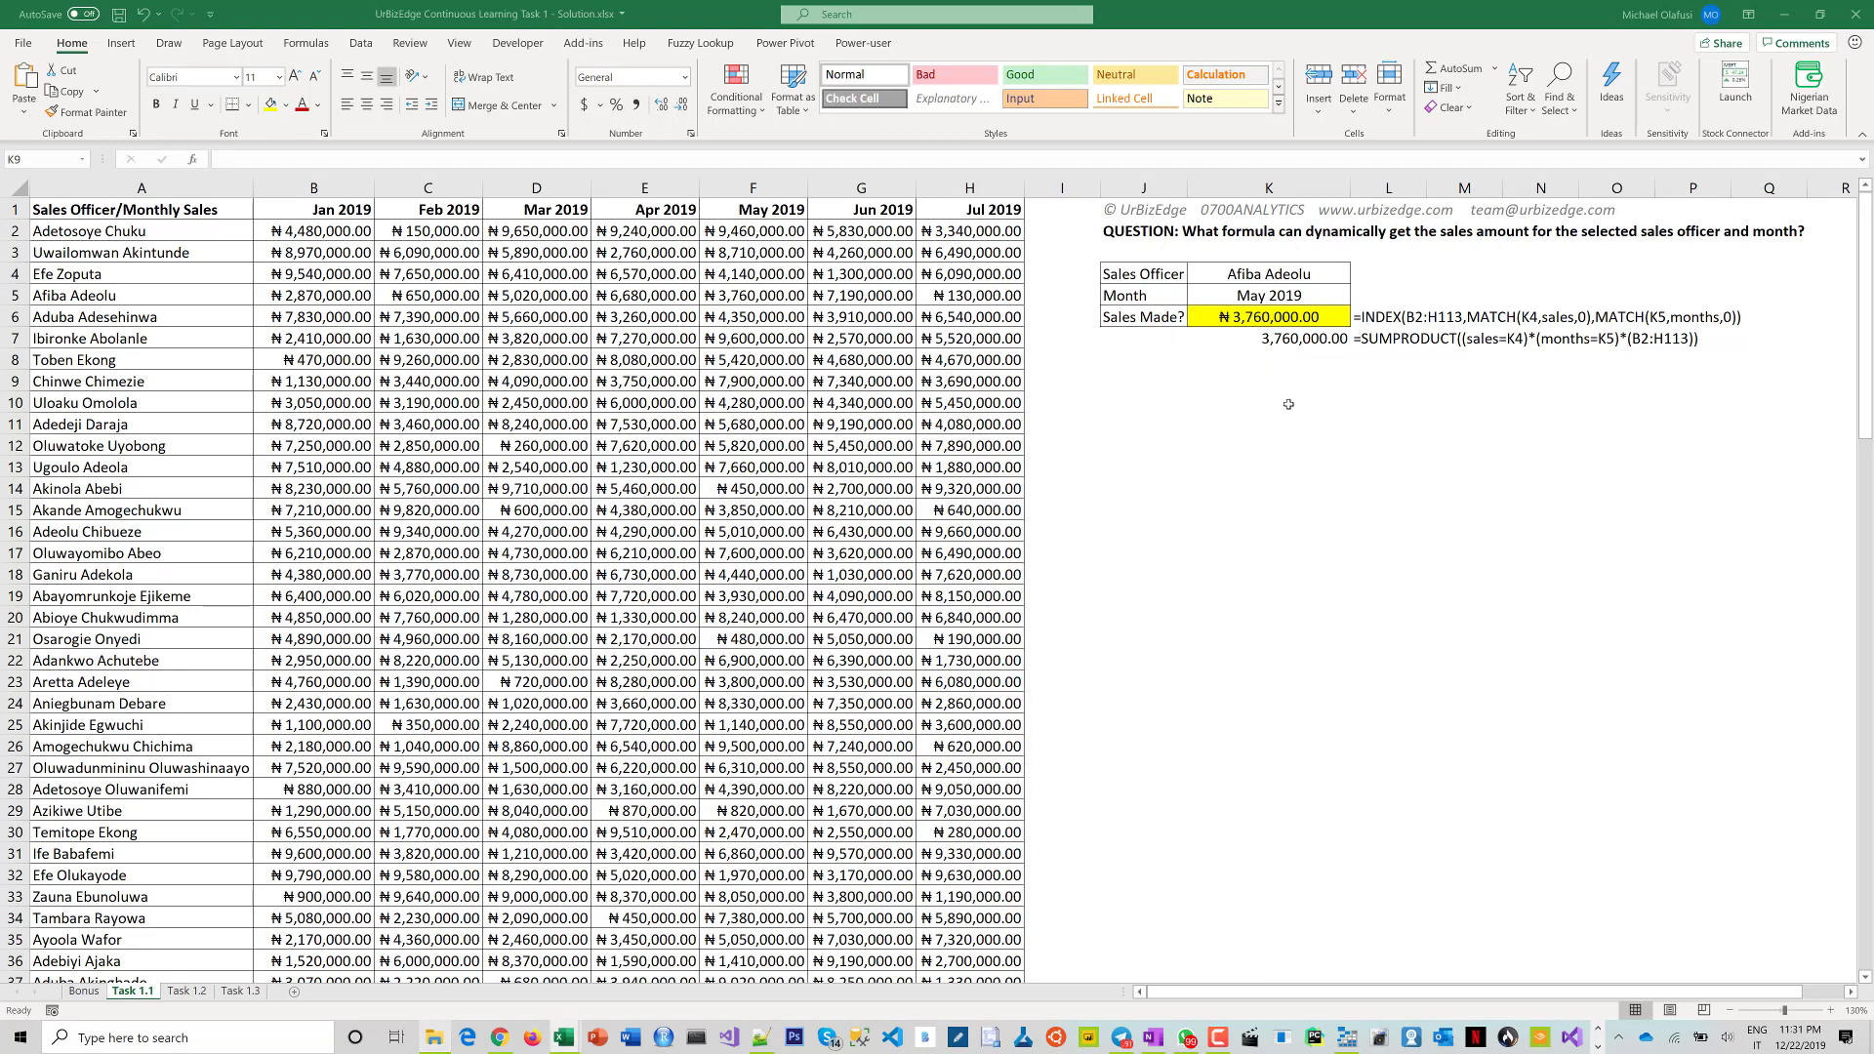
Step: Start an INDEX formula in cell K8 with the sales amounts B2:H113 as the array
left_click(1259, 363)
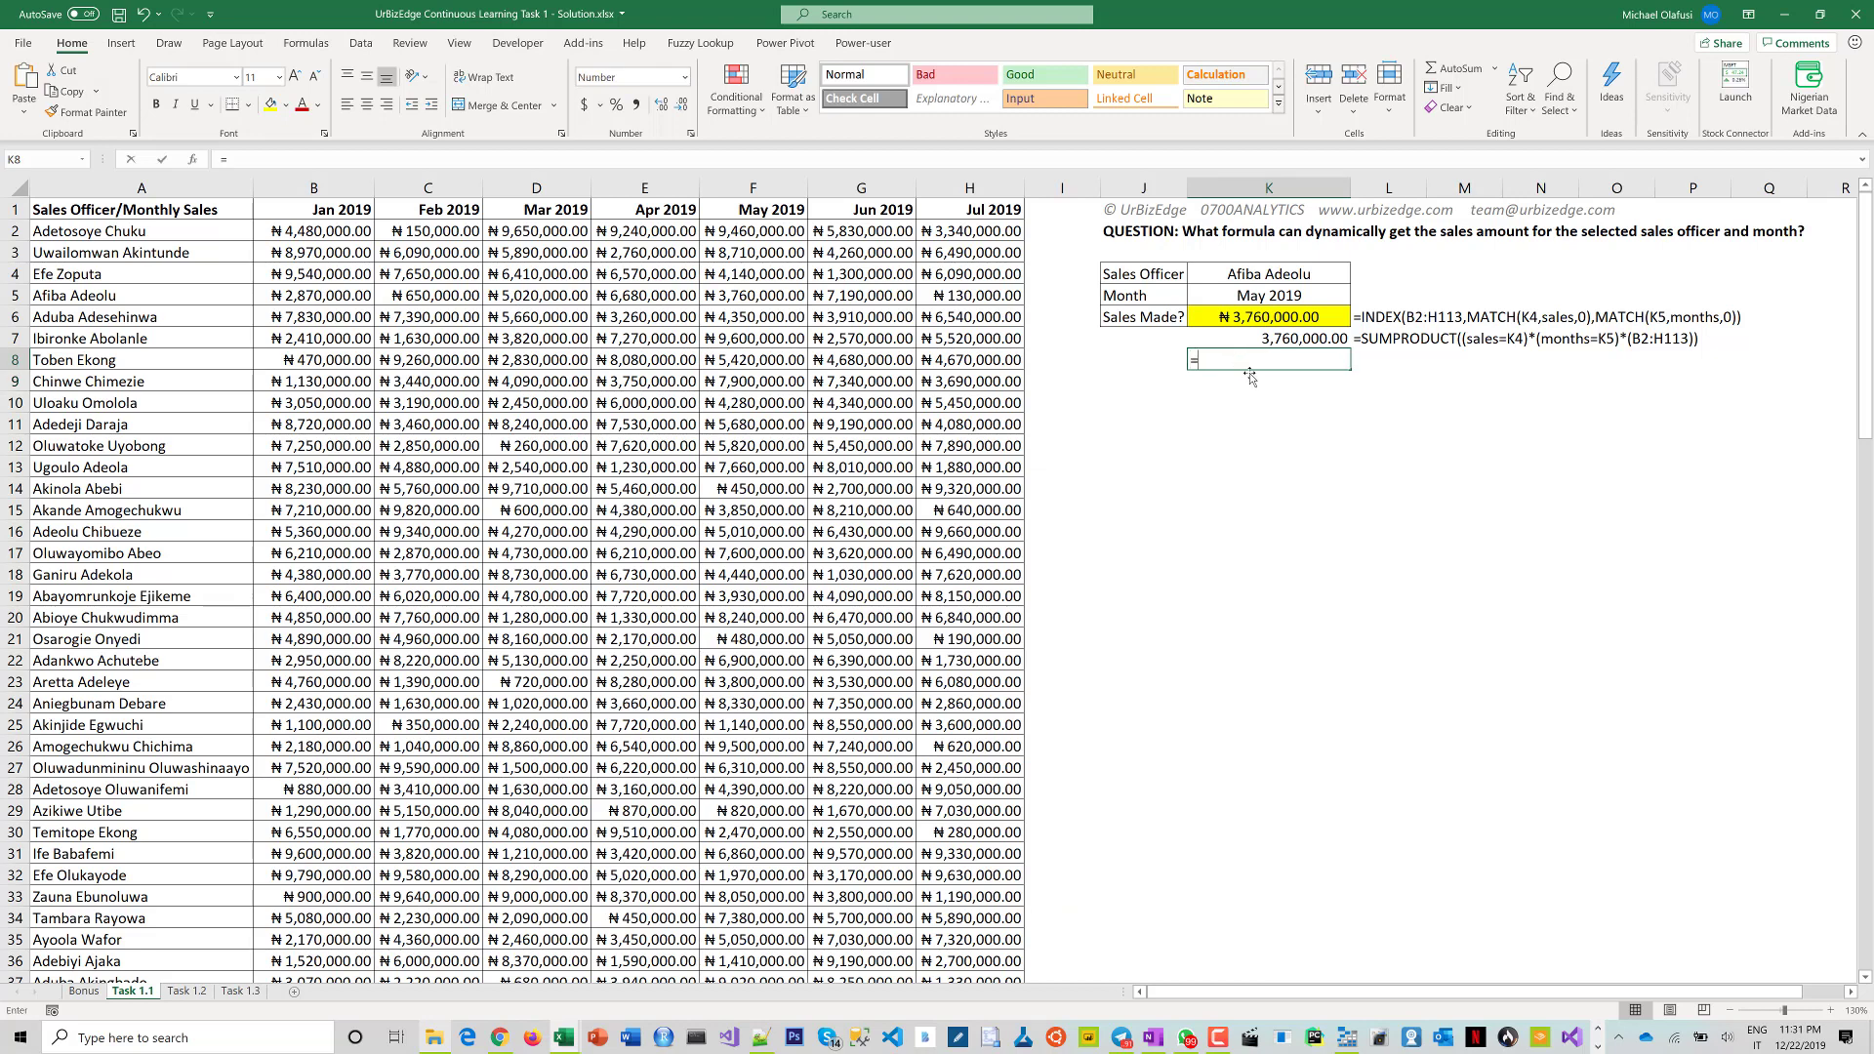
type("=index")
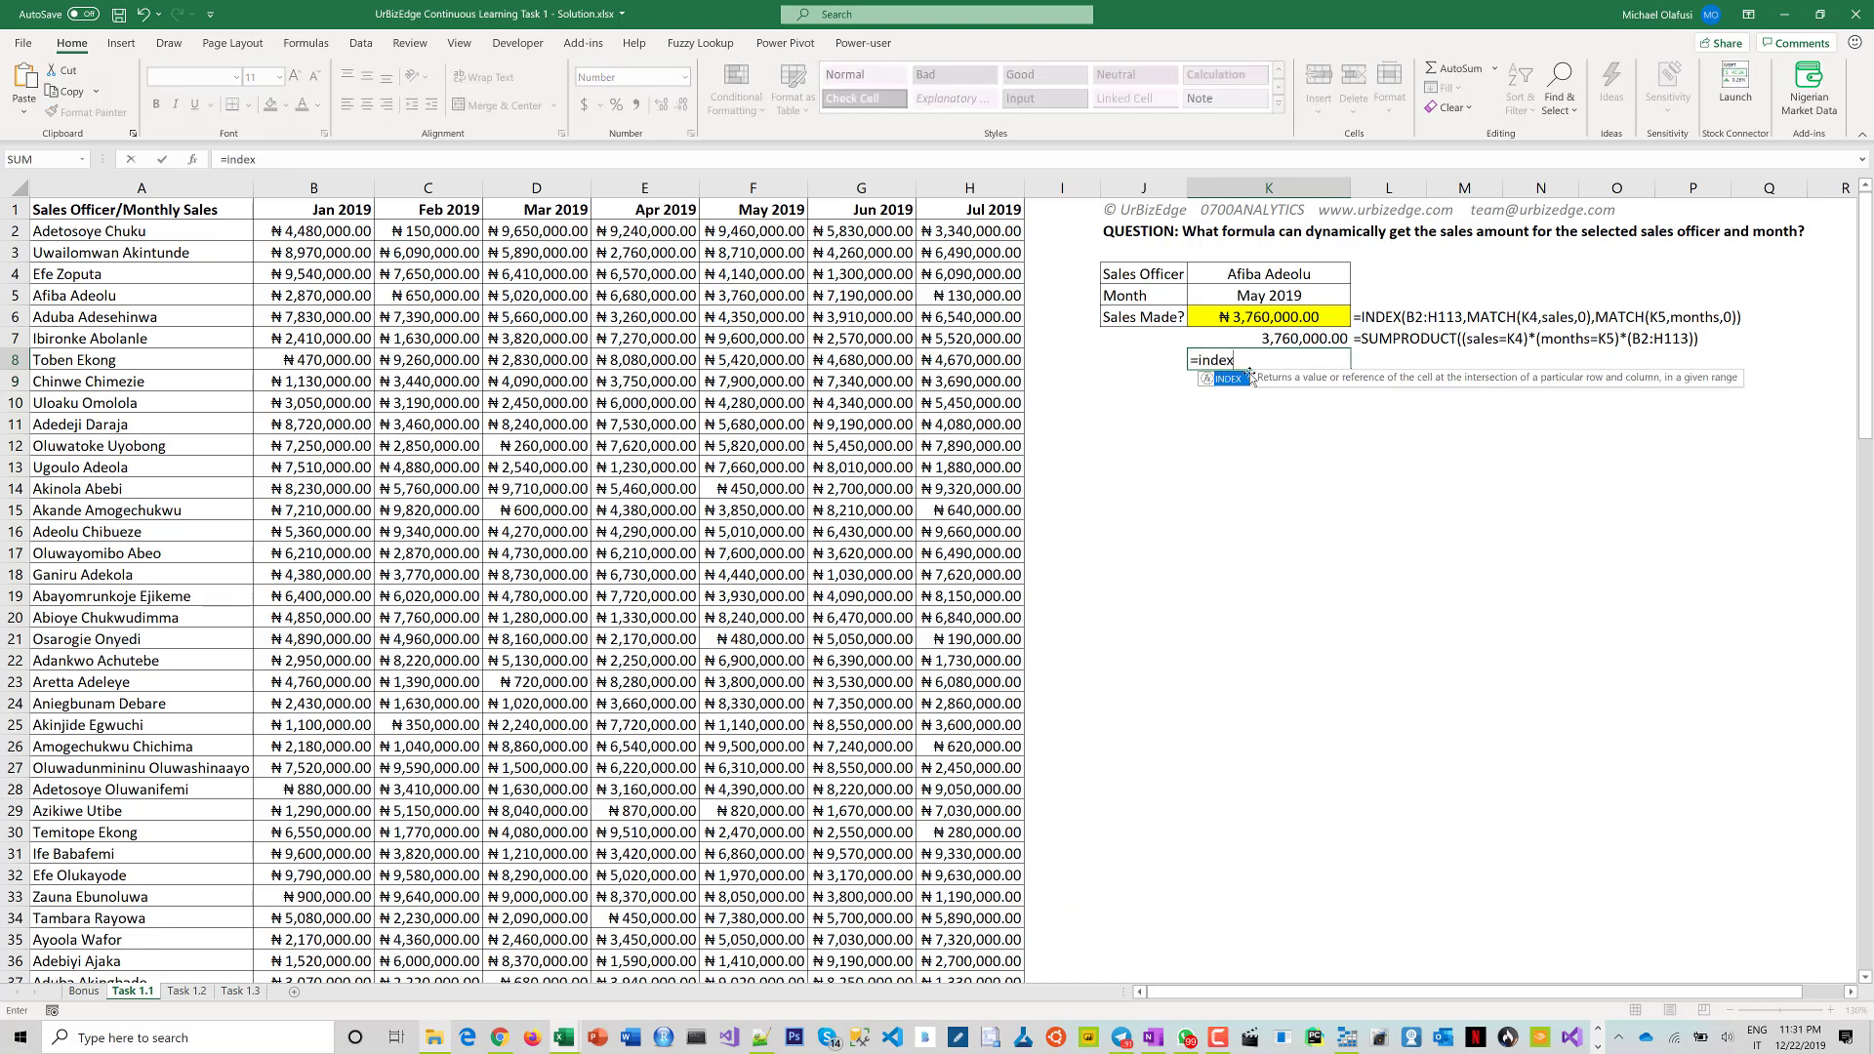
type("(")
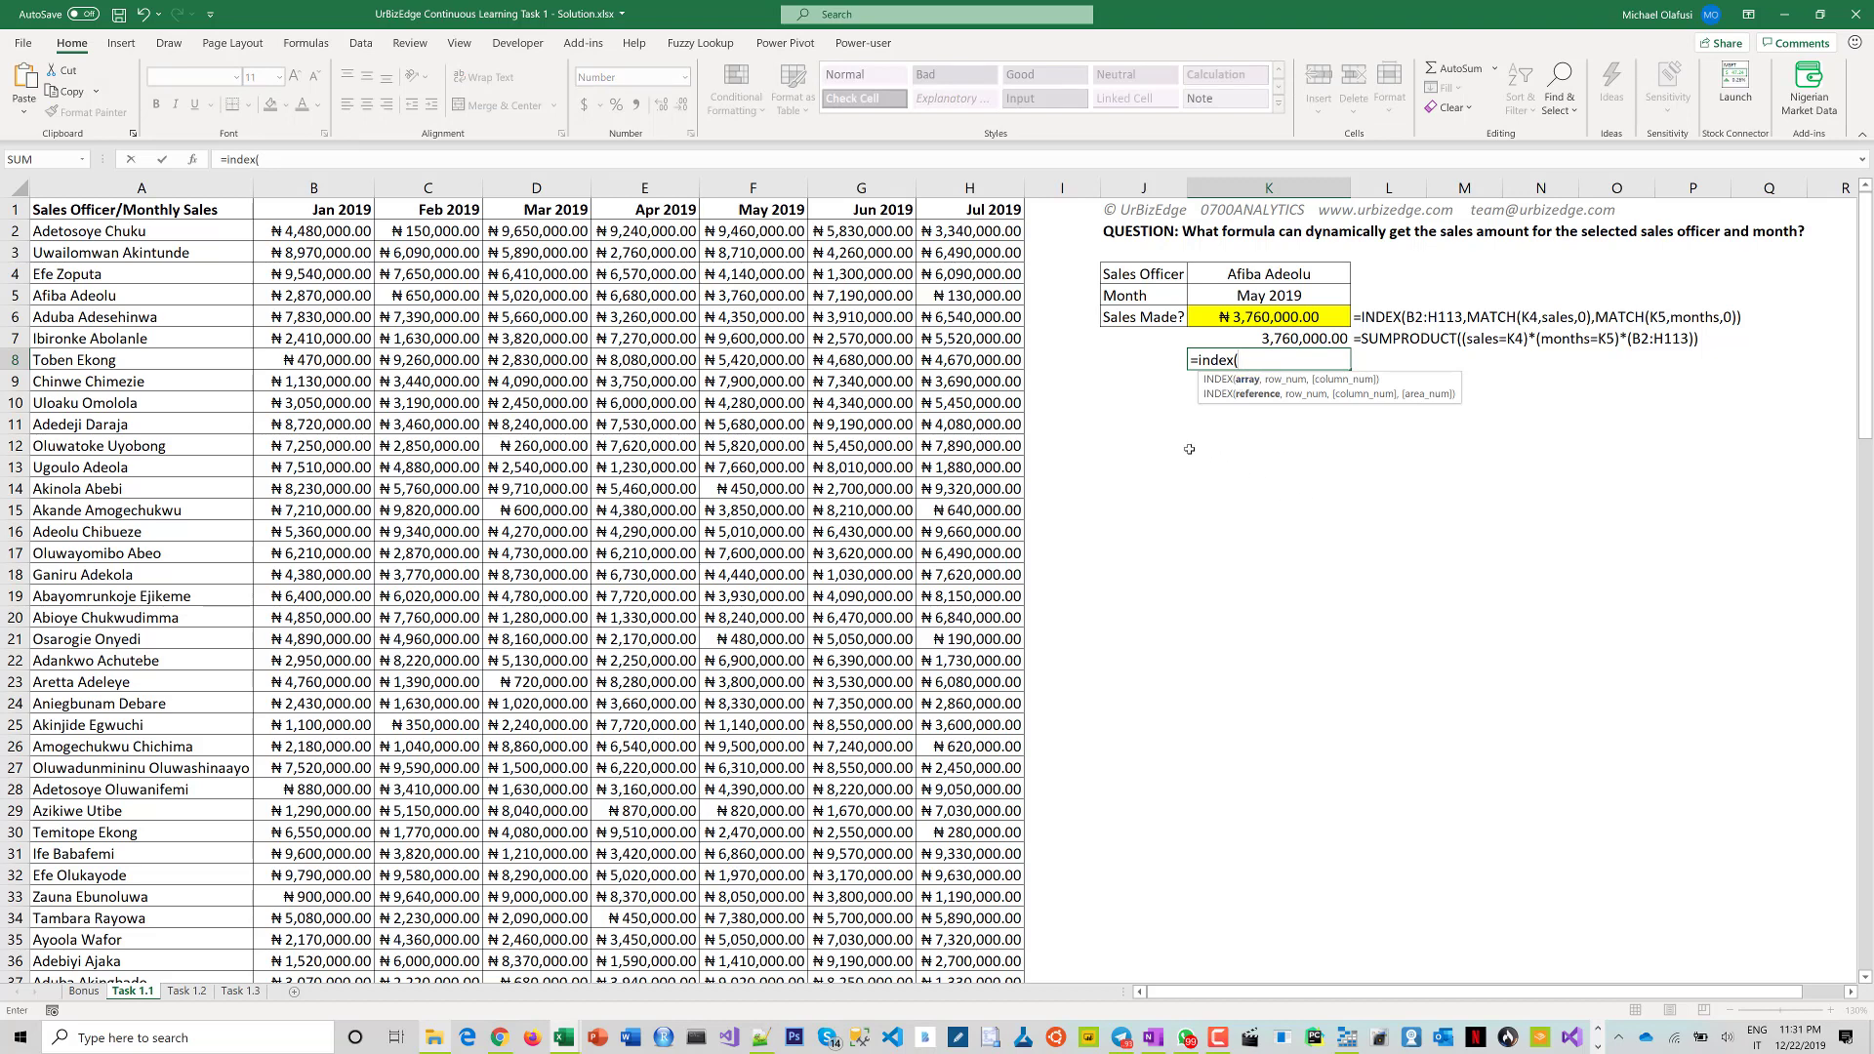
left_click_drag(338, 233, 949, 304)
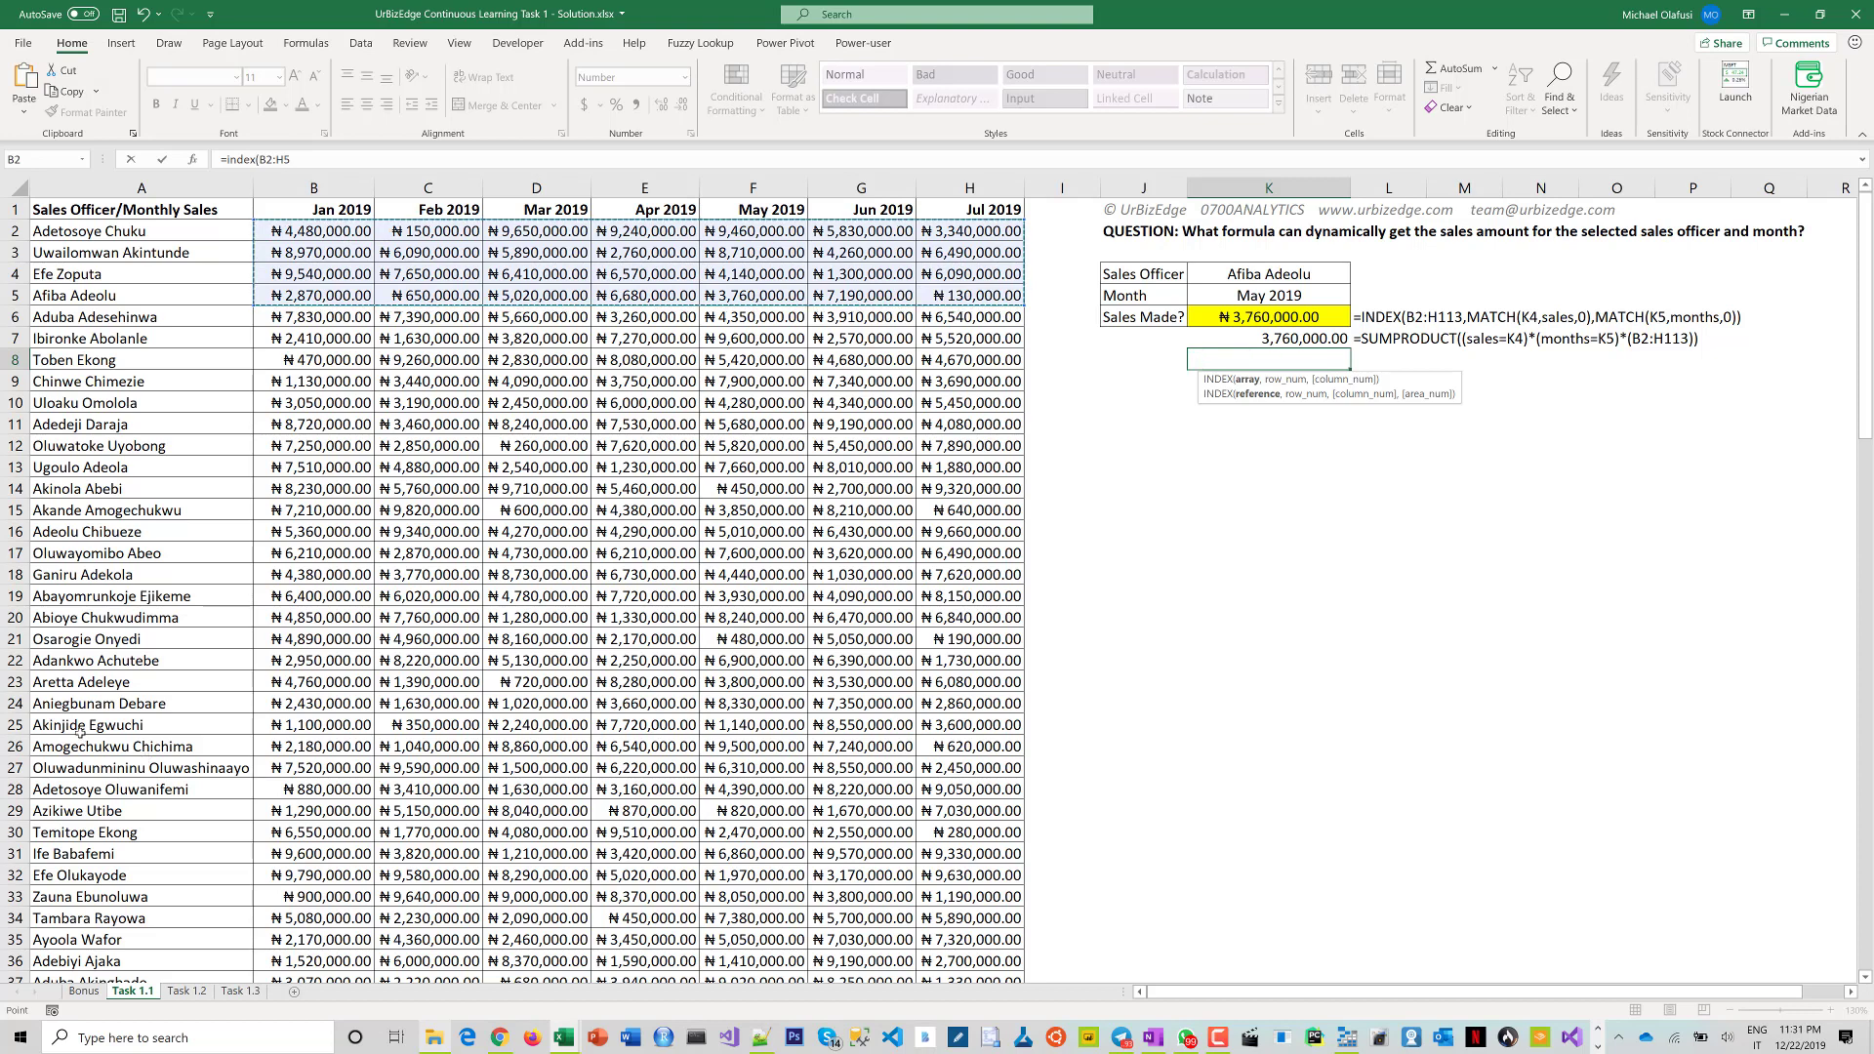
key("ctrl+shift+Down")
type(",")
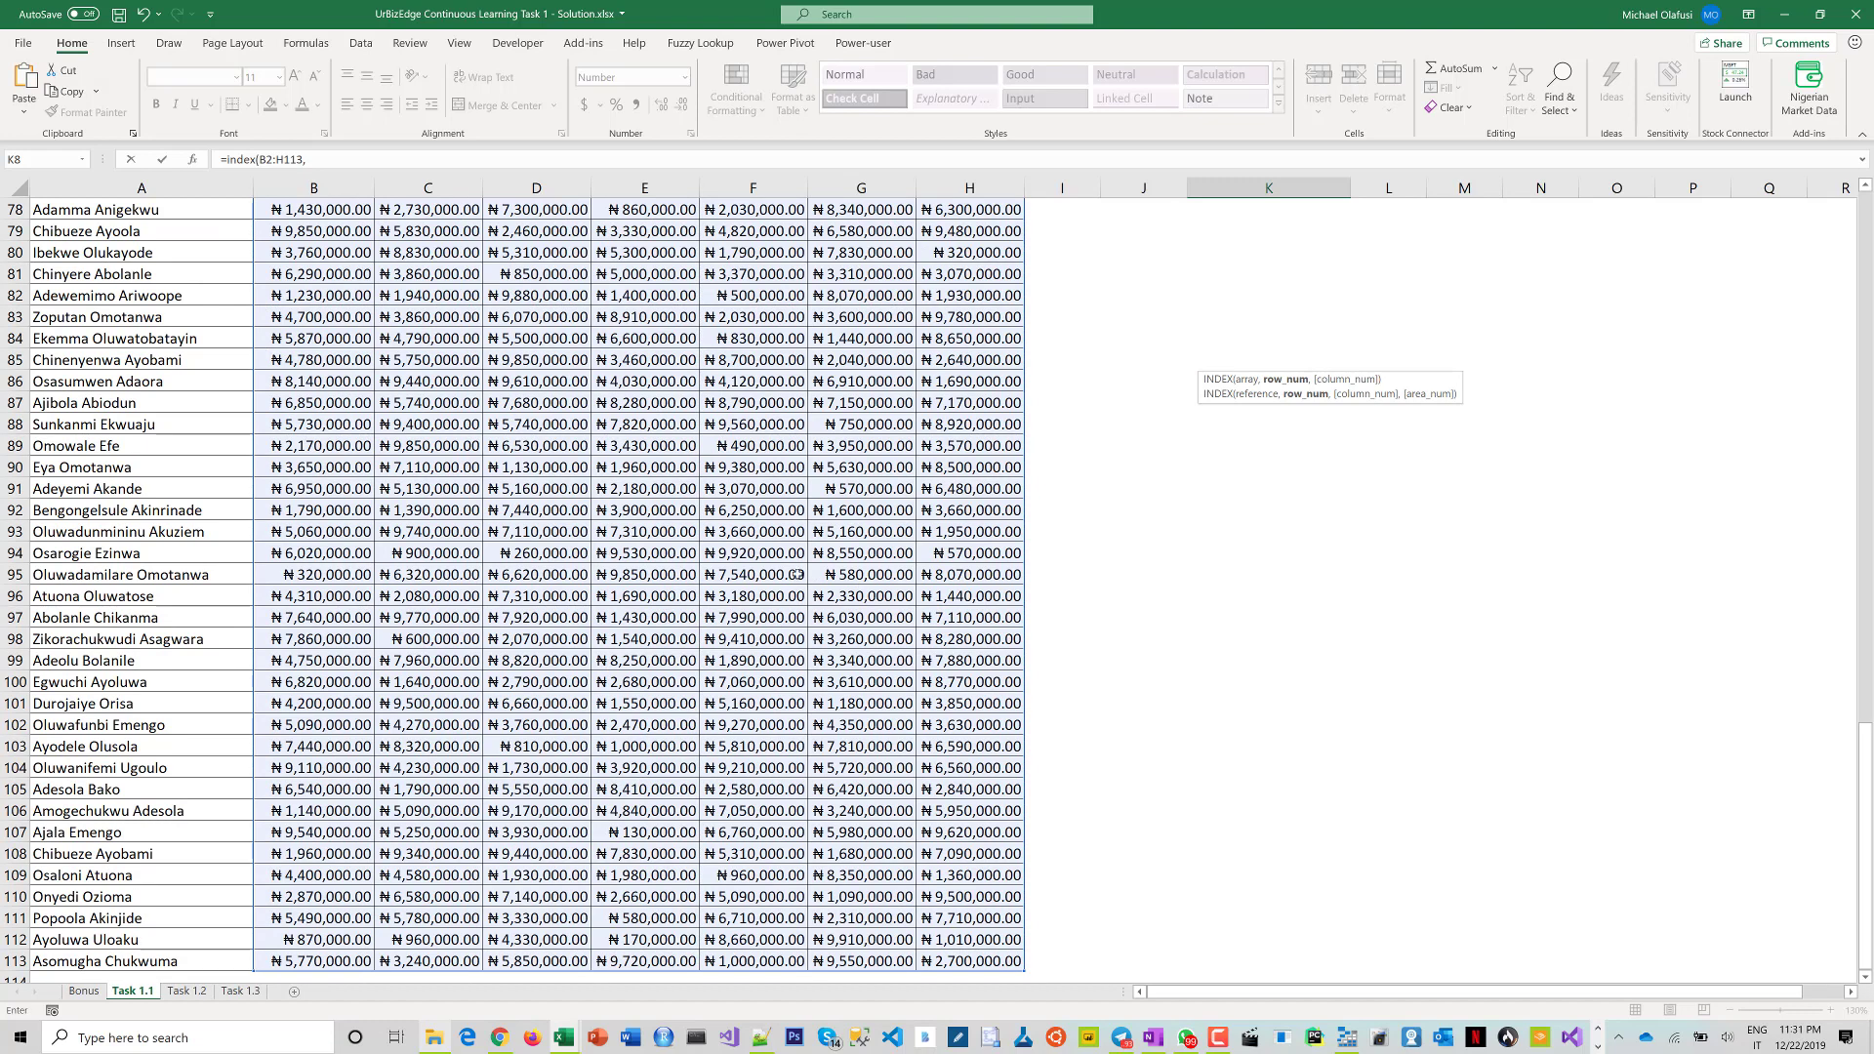
Step: Nest a MATCH function as the row number of the INDEX formula, with the selected sales officer in K4 as lookup value
type("match")
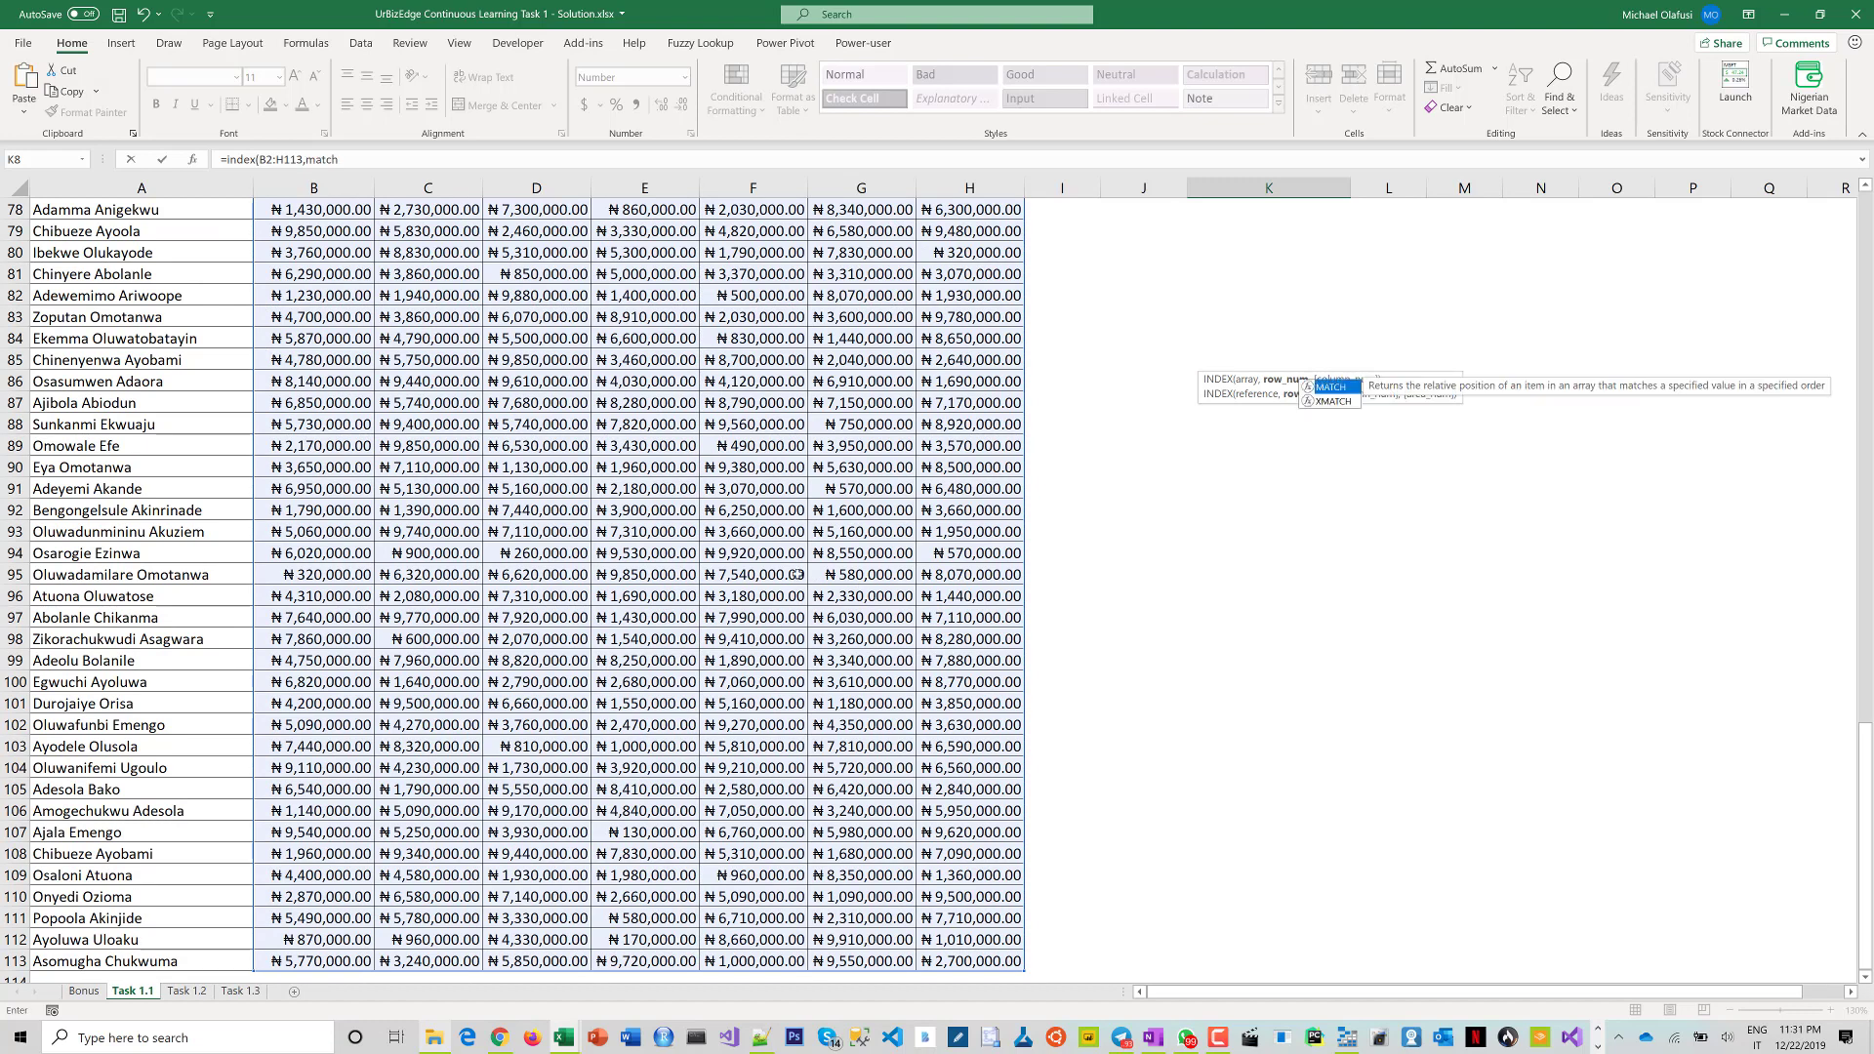
type("(")
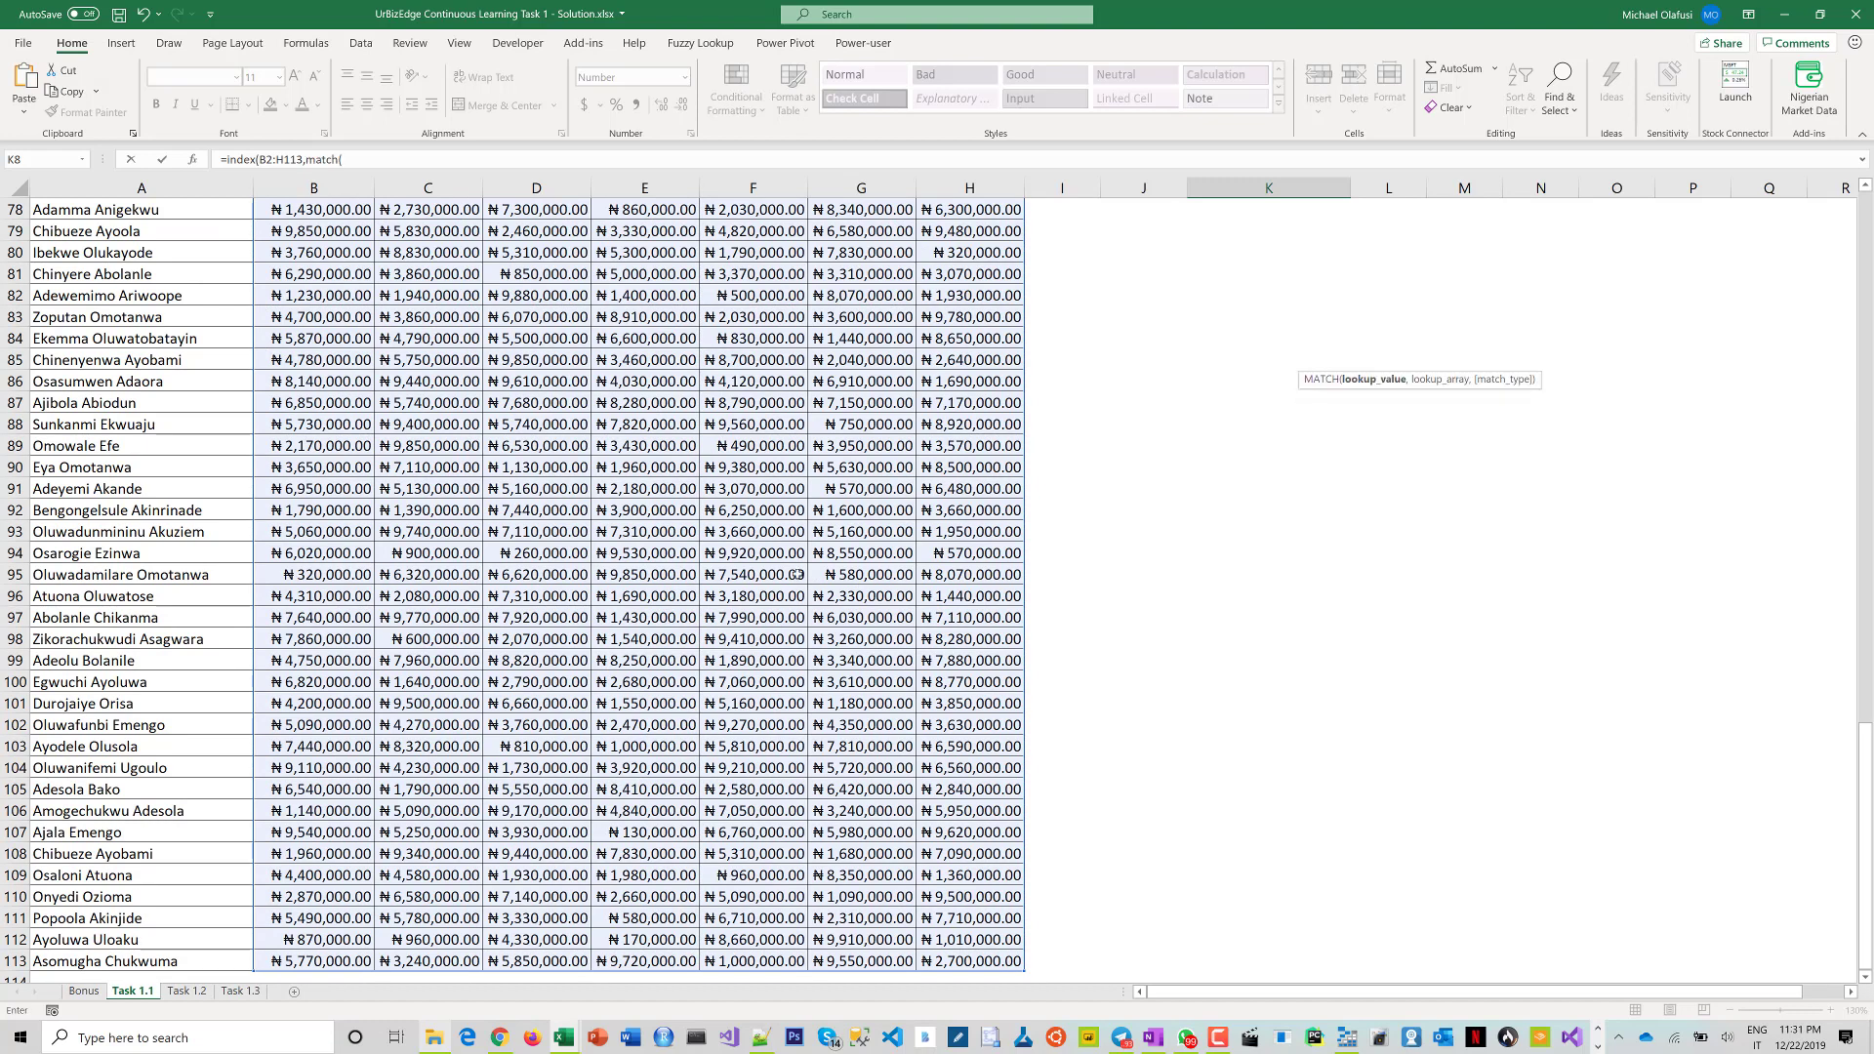
left_click(1101, 554)
key("ctrl+Up")
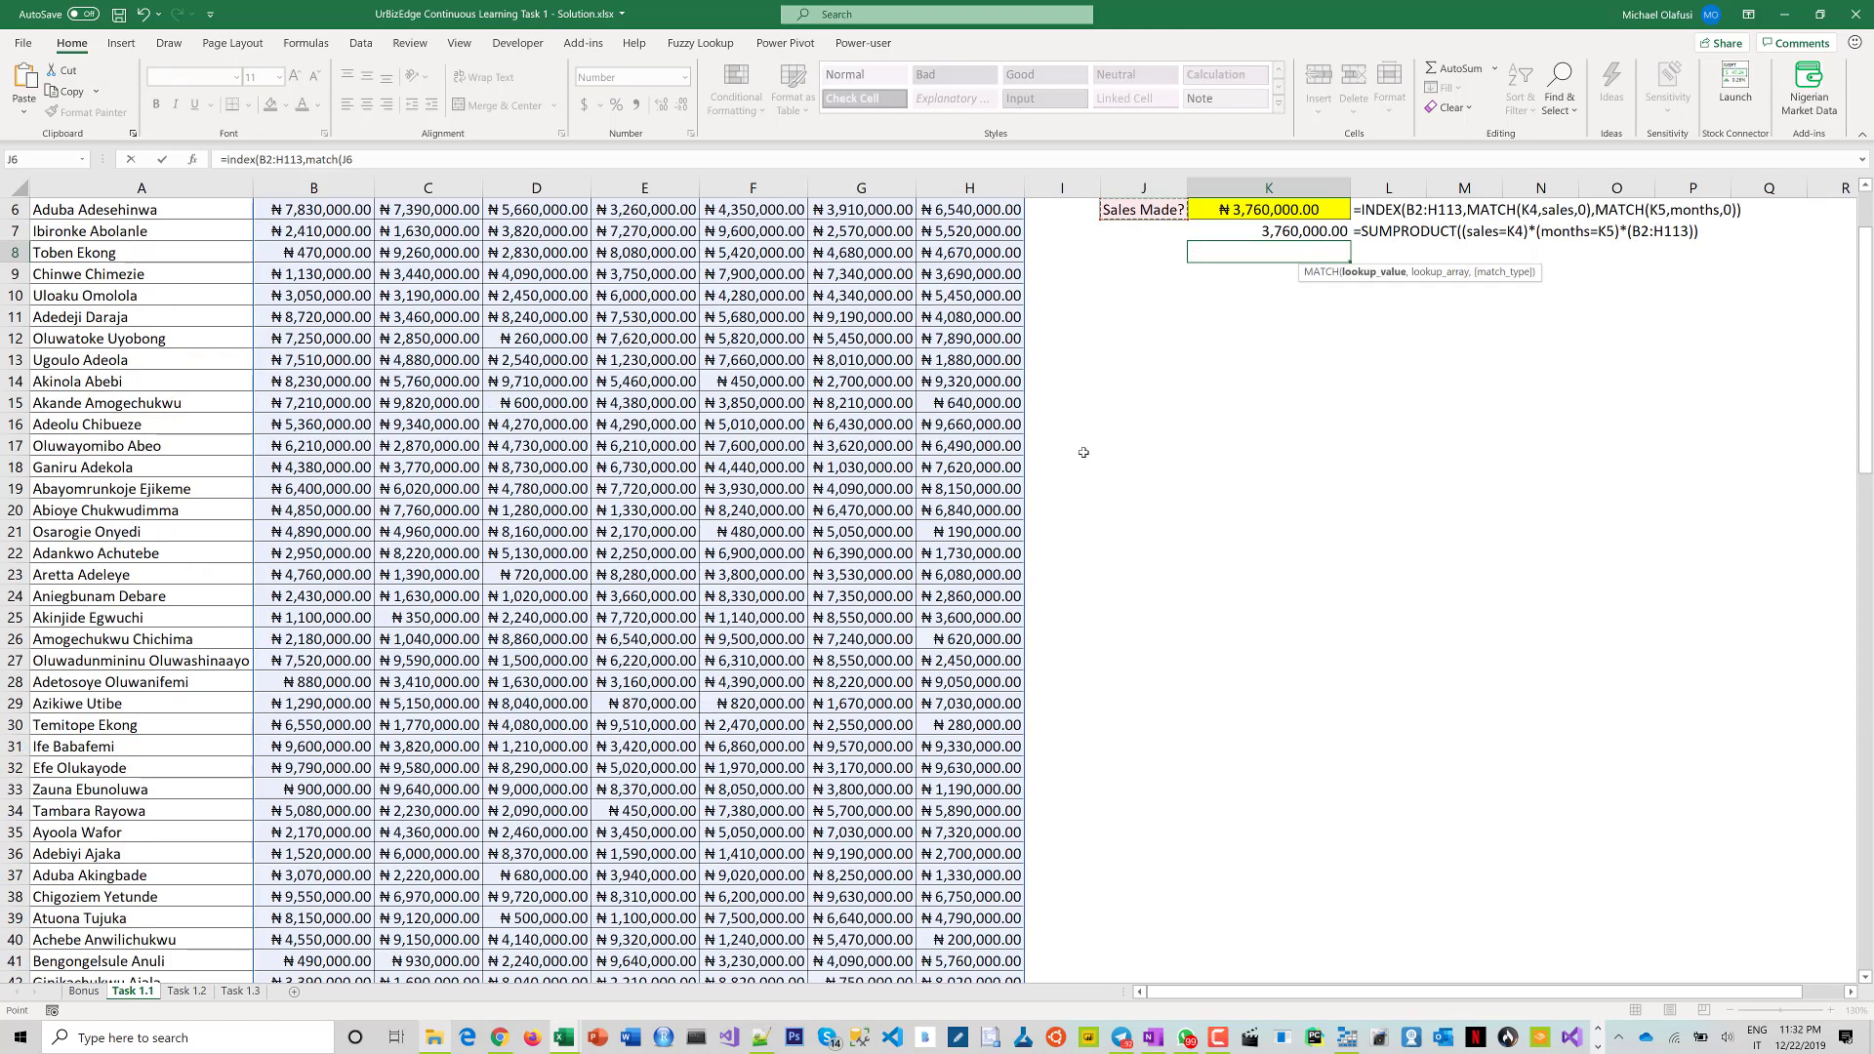
scroll(1084, 452, "up", 2)
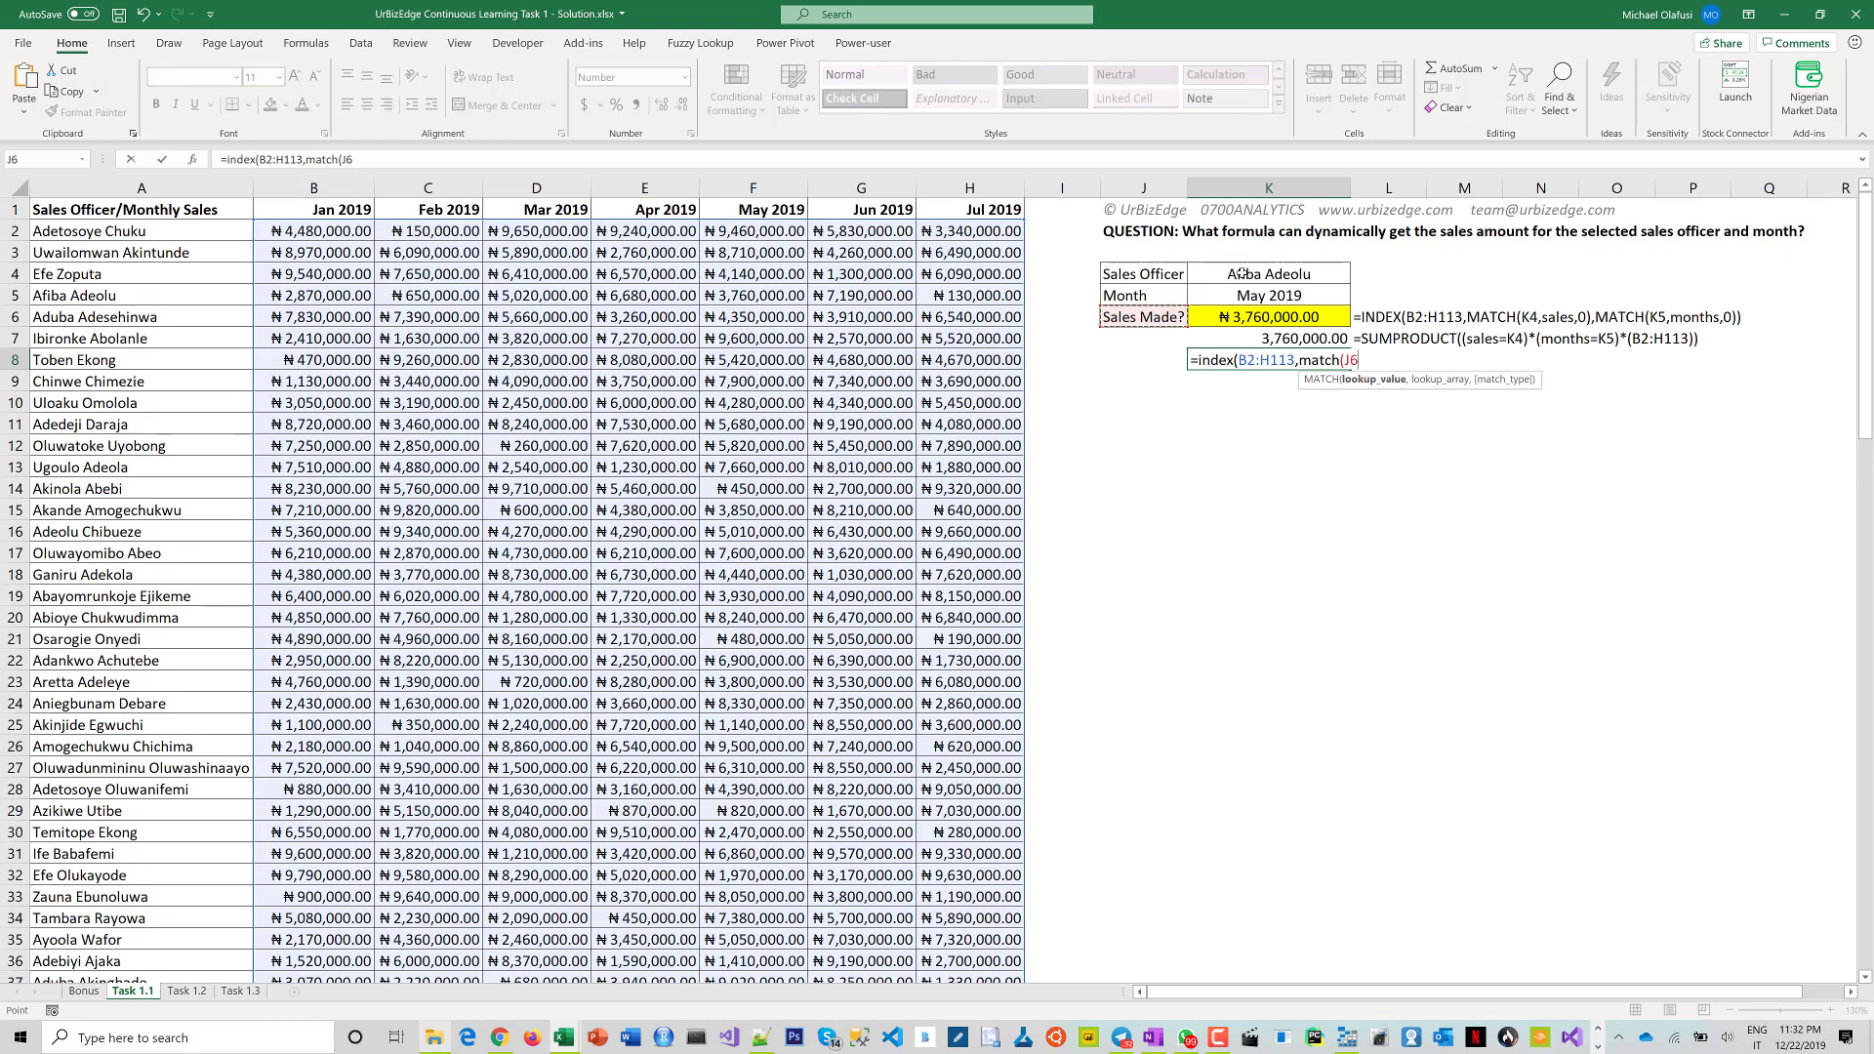
left_click(1242, 273)
type(",")
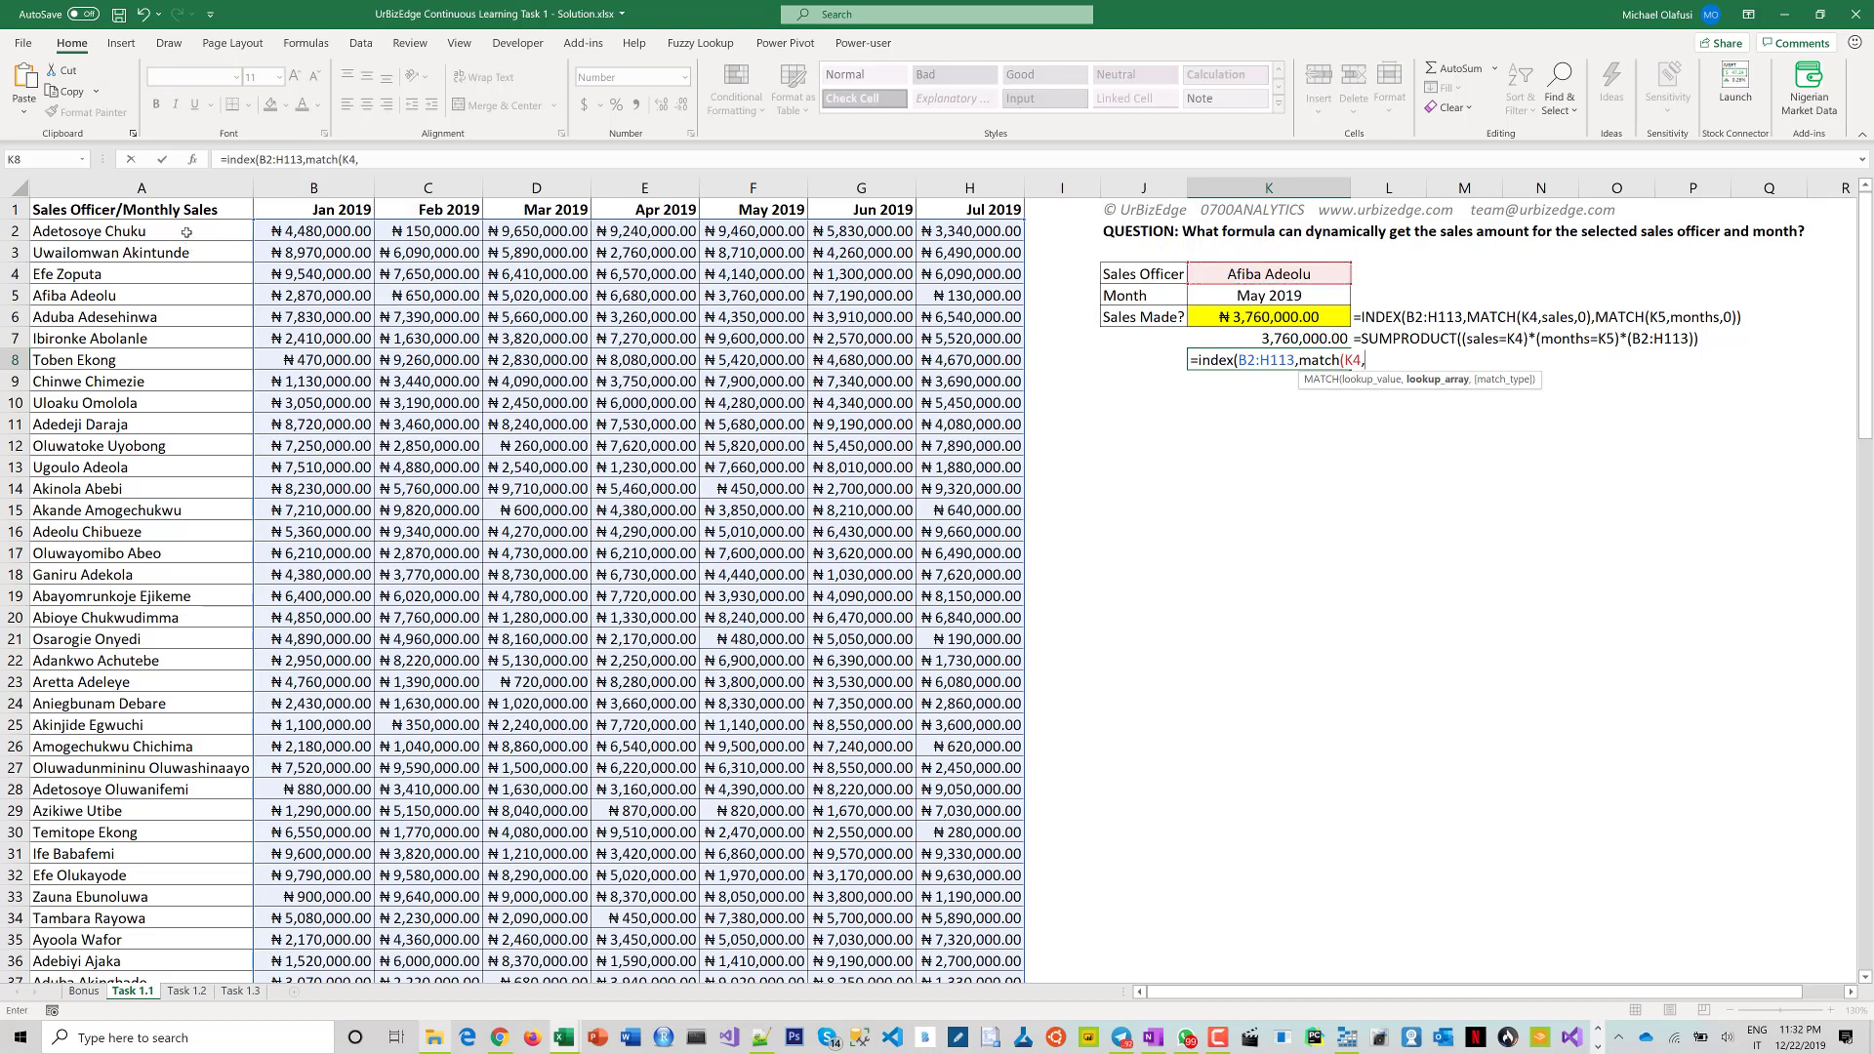
Step: Give the row MATCH the officer names from A2 downward (sales) as lookup array, with exact match 0, and close it
left_click(186, 231)
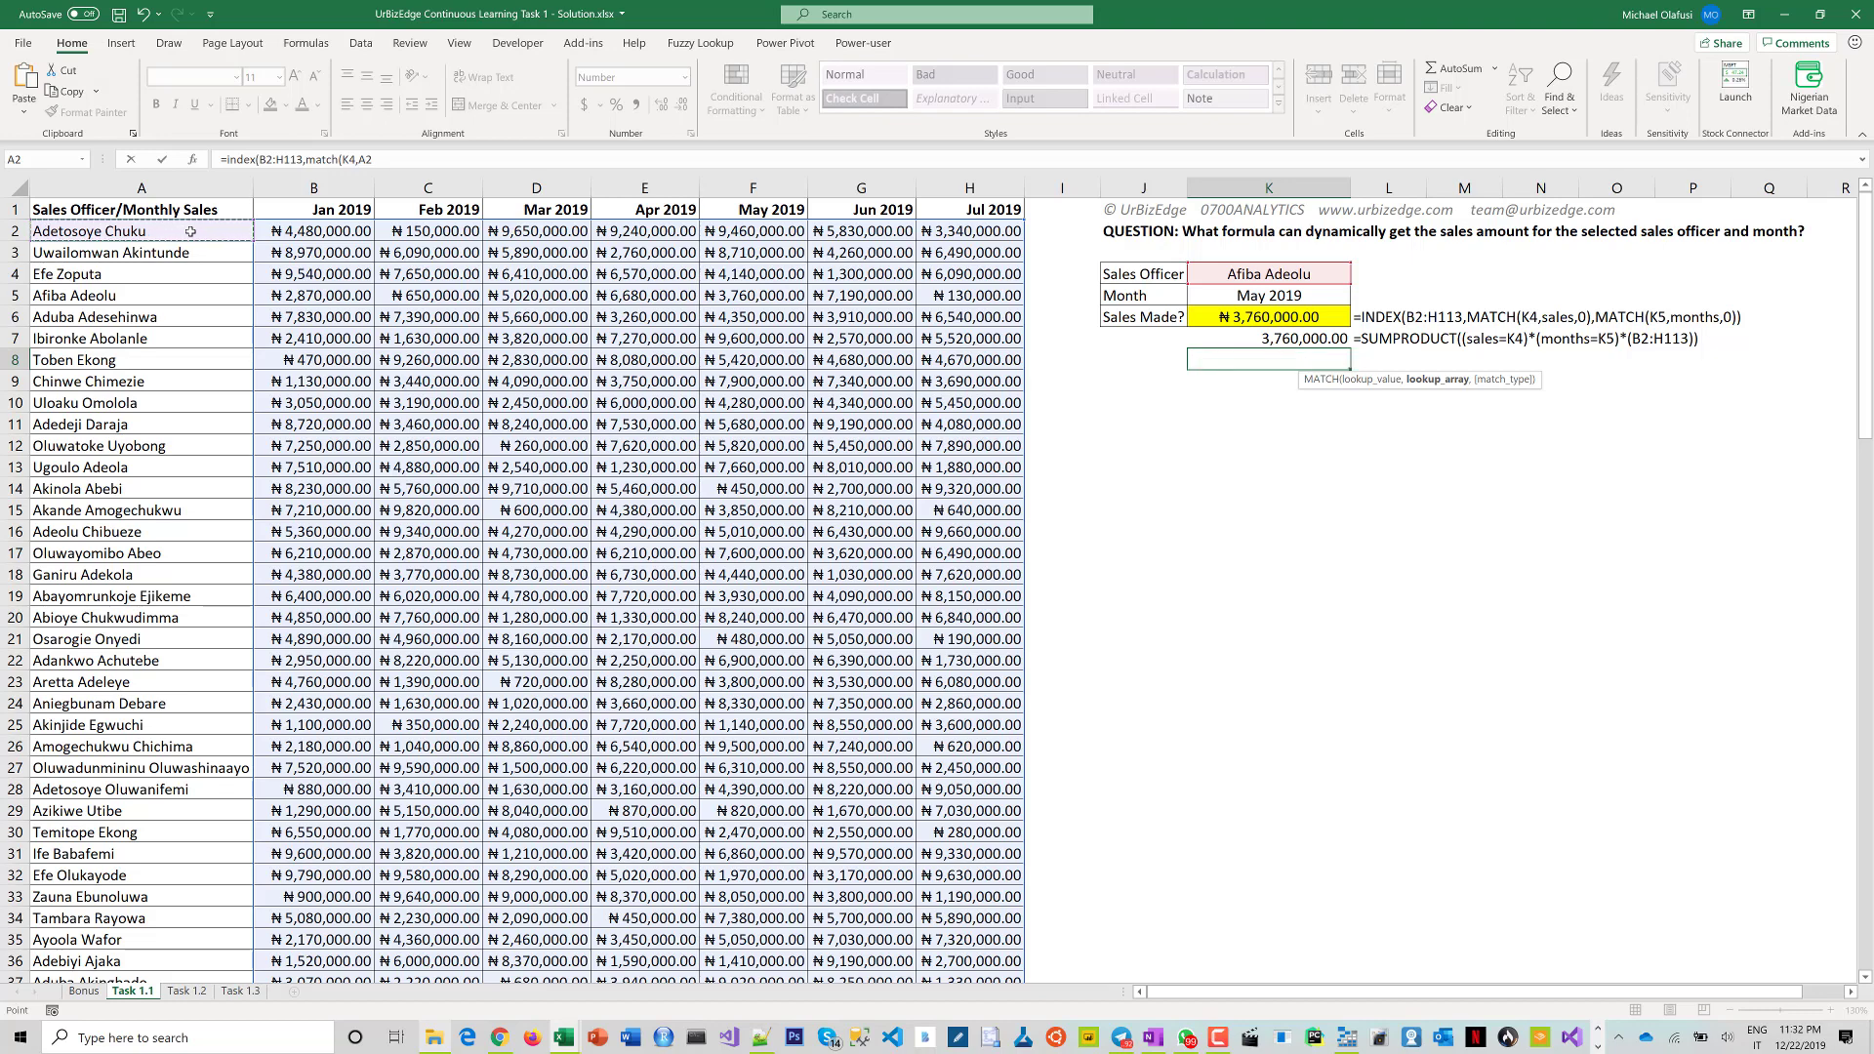
key("ctrl+shift+Down")
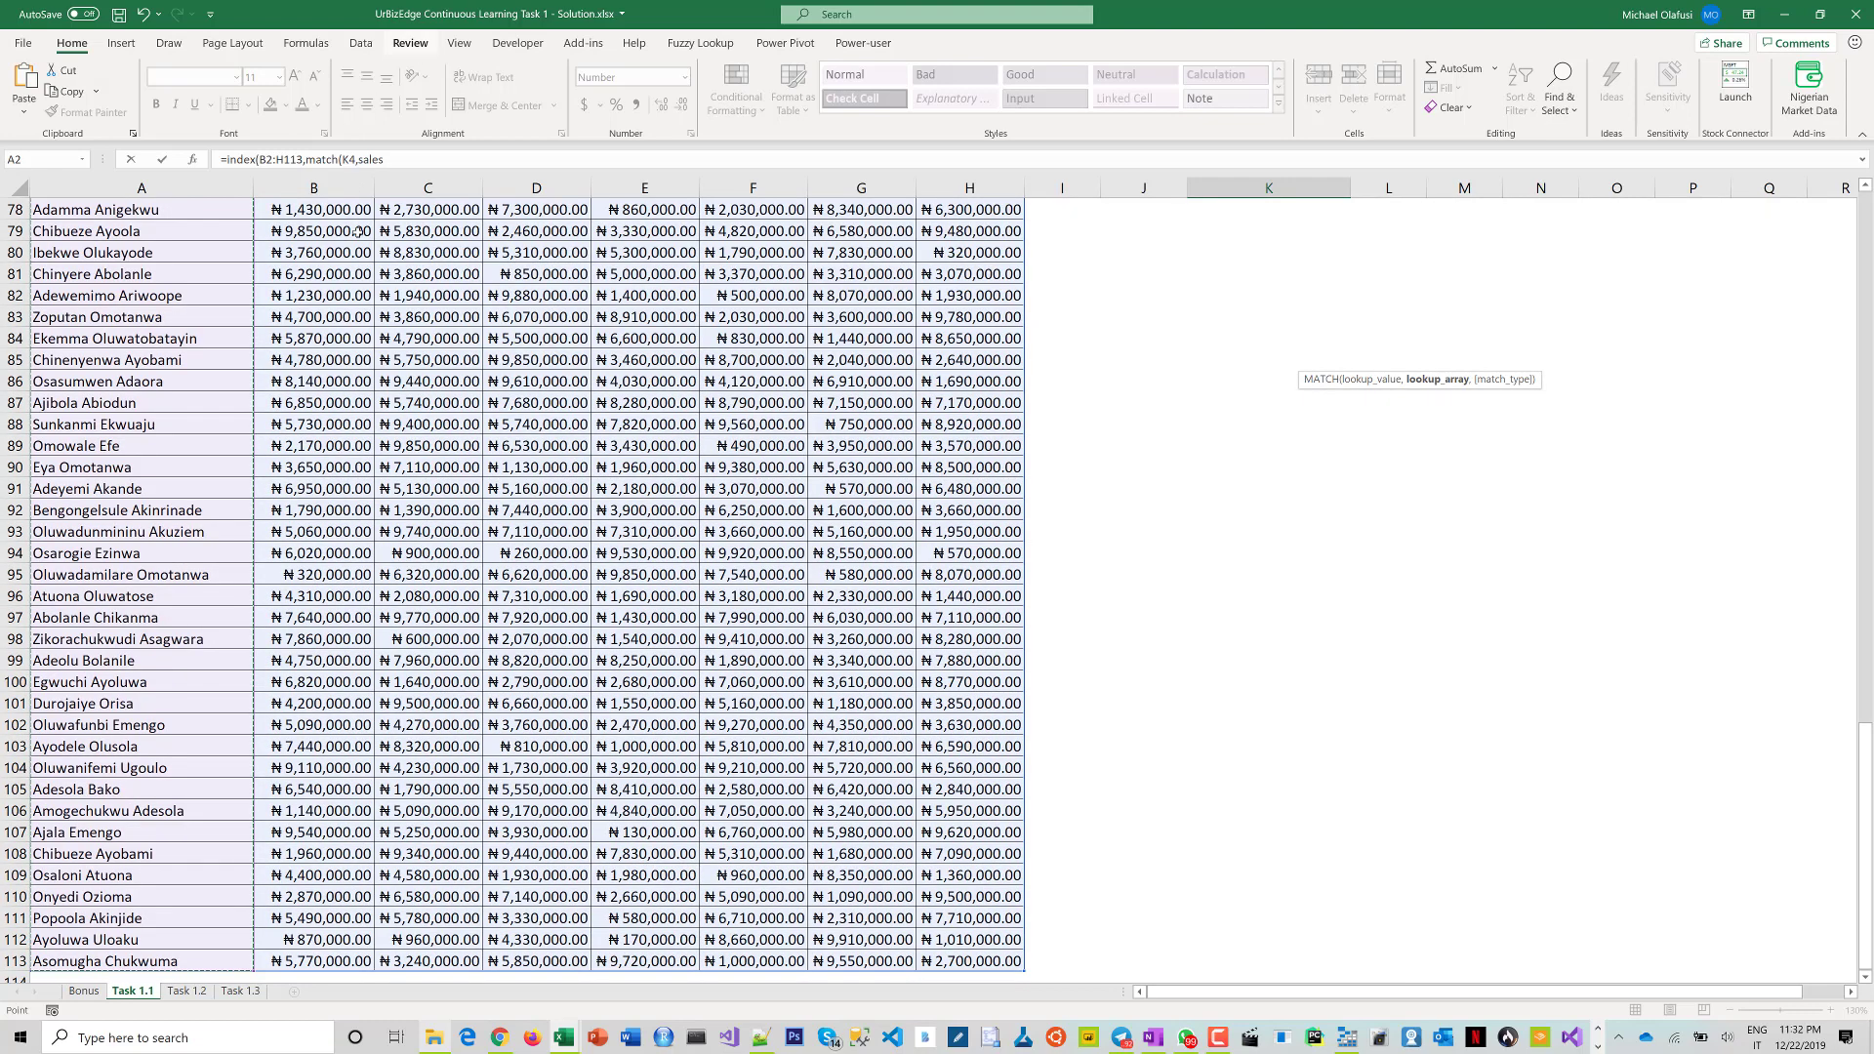
left_click(407, 161)
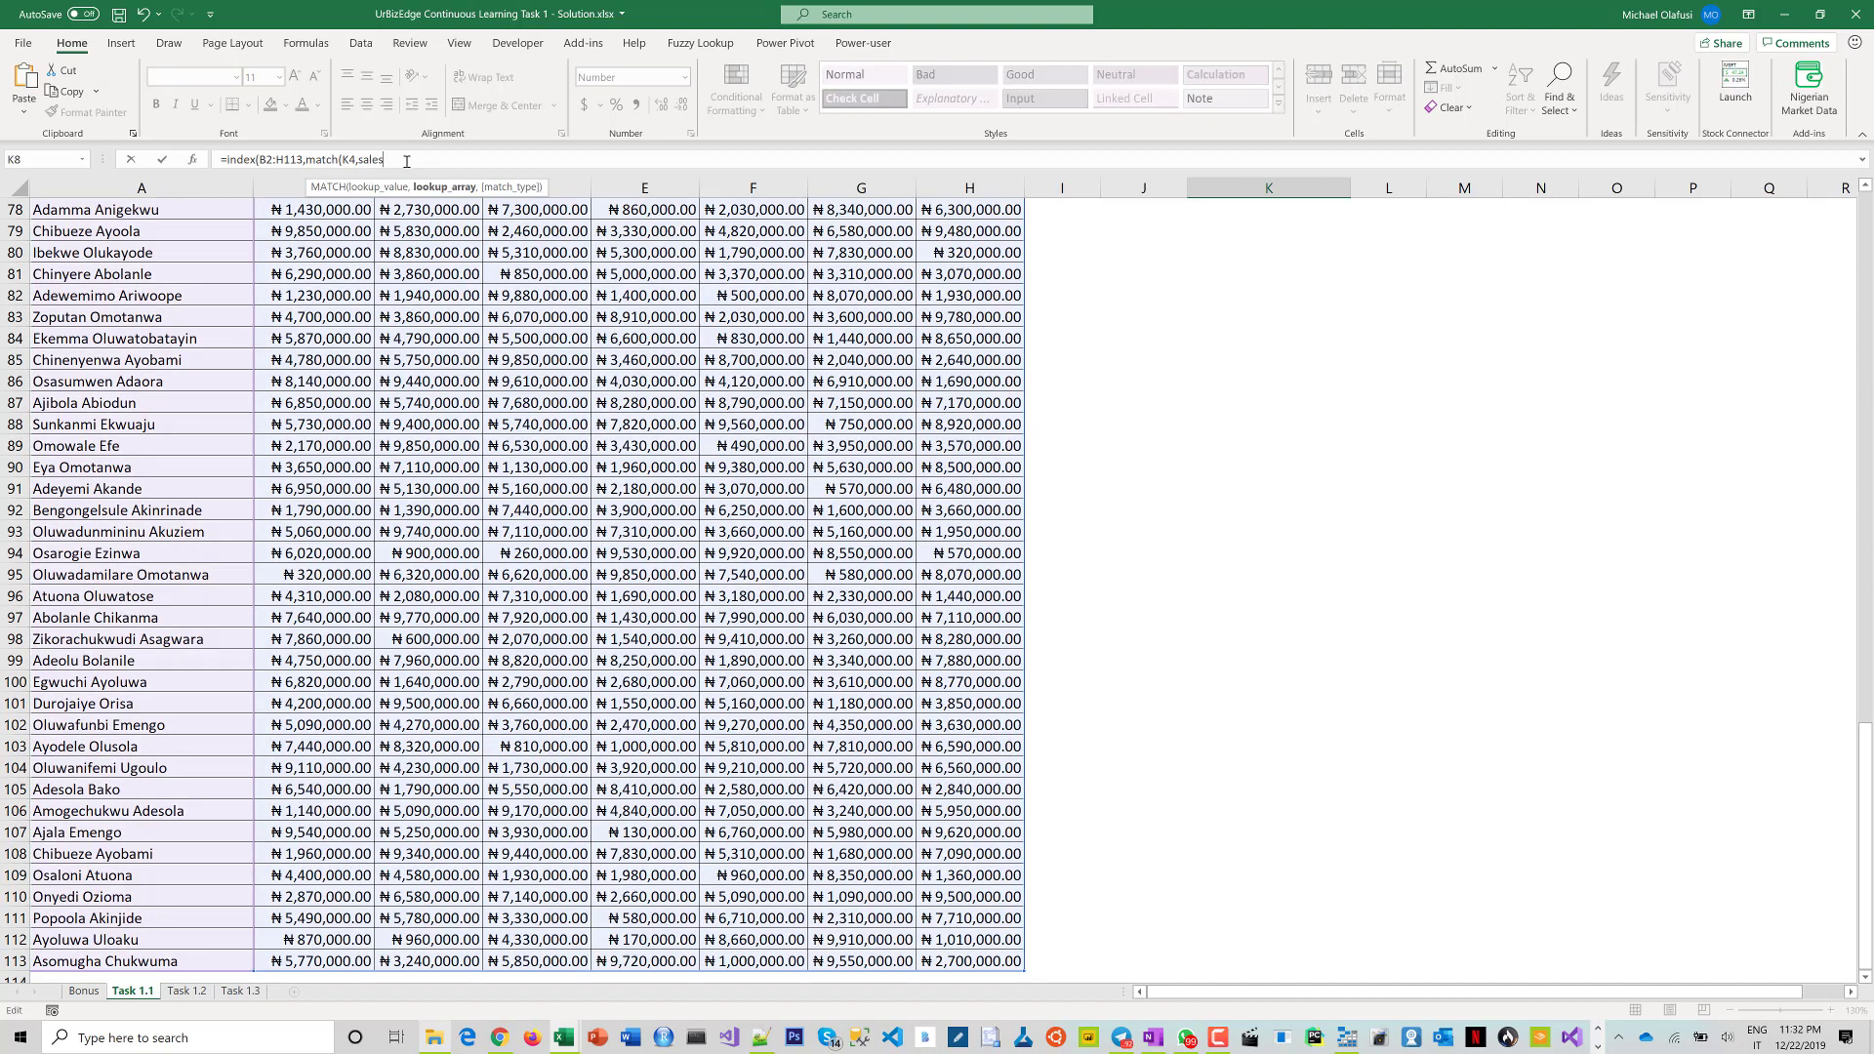
type("=")
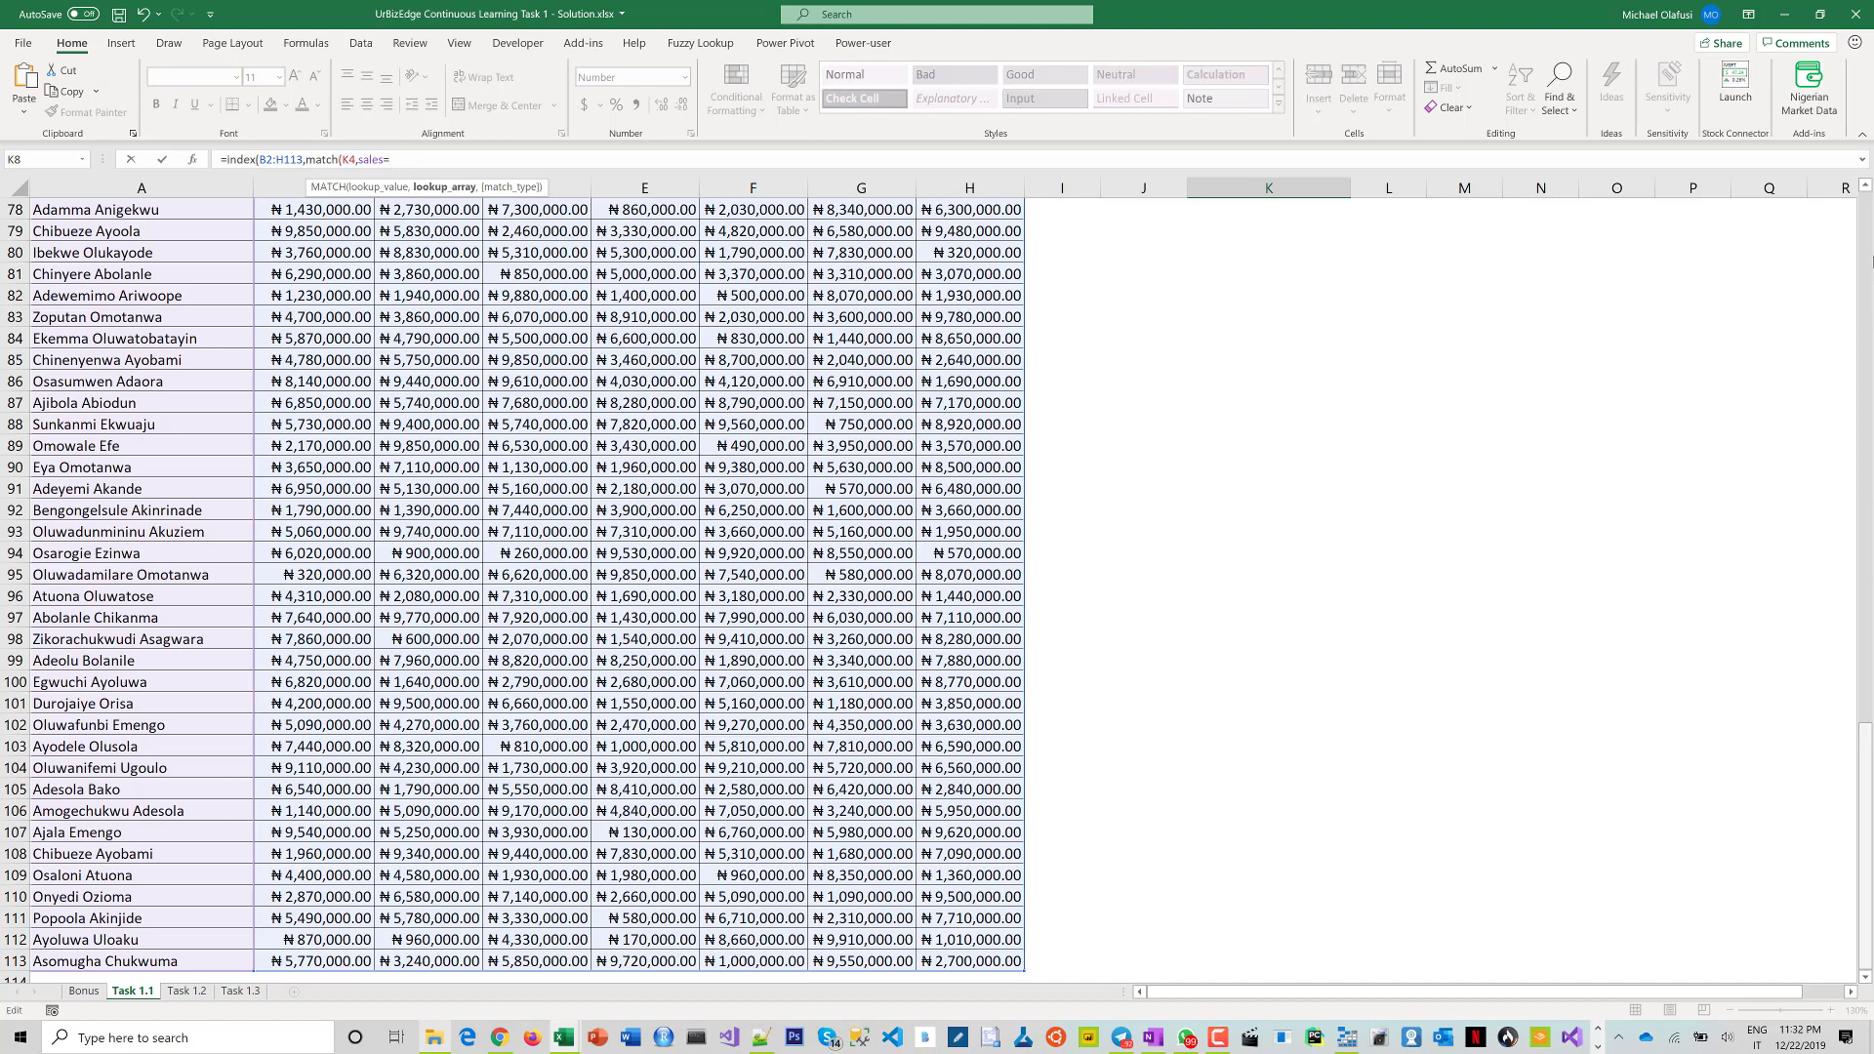
left_click(1871, 217)
left_click(1868, 246)
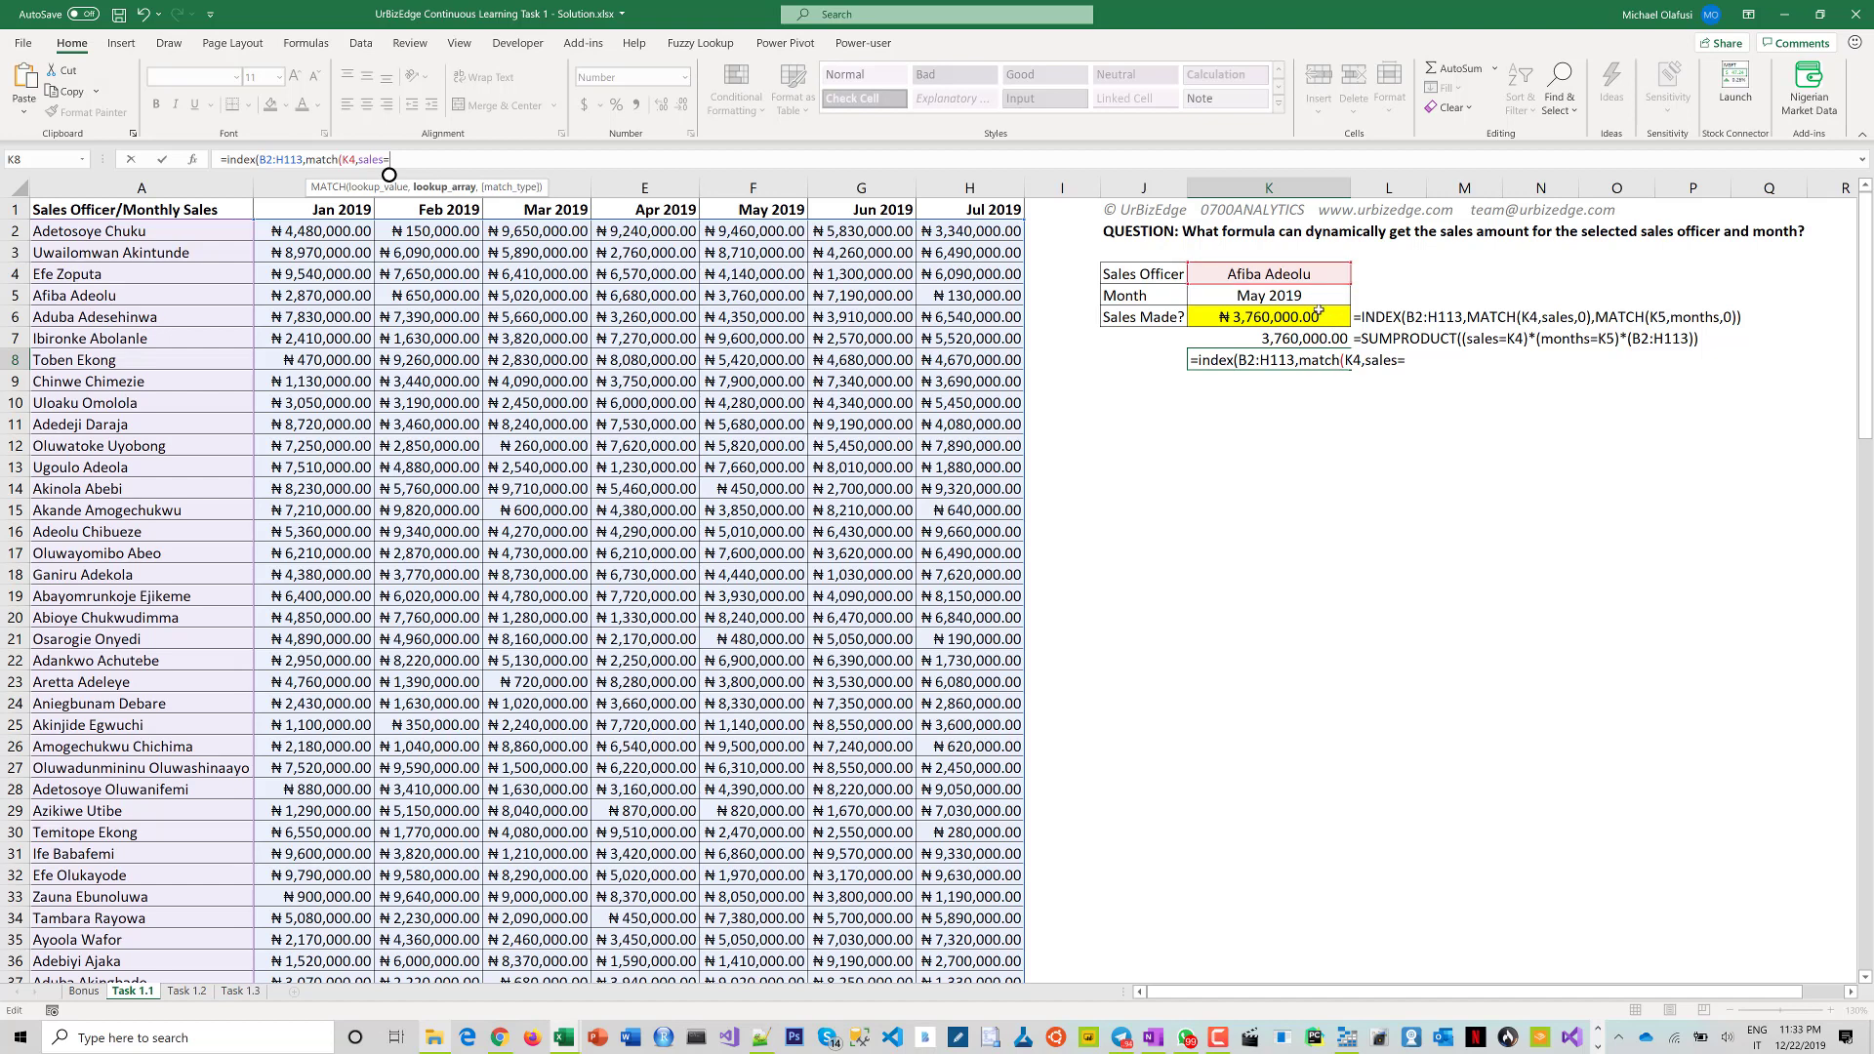
key("BackSpace")
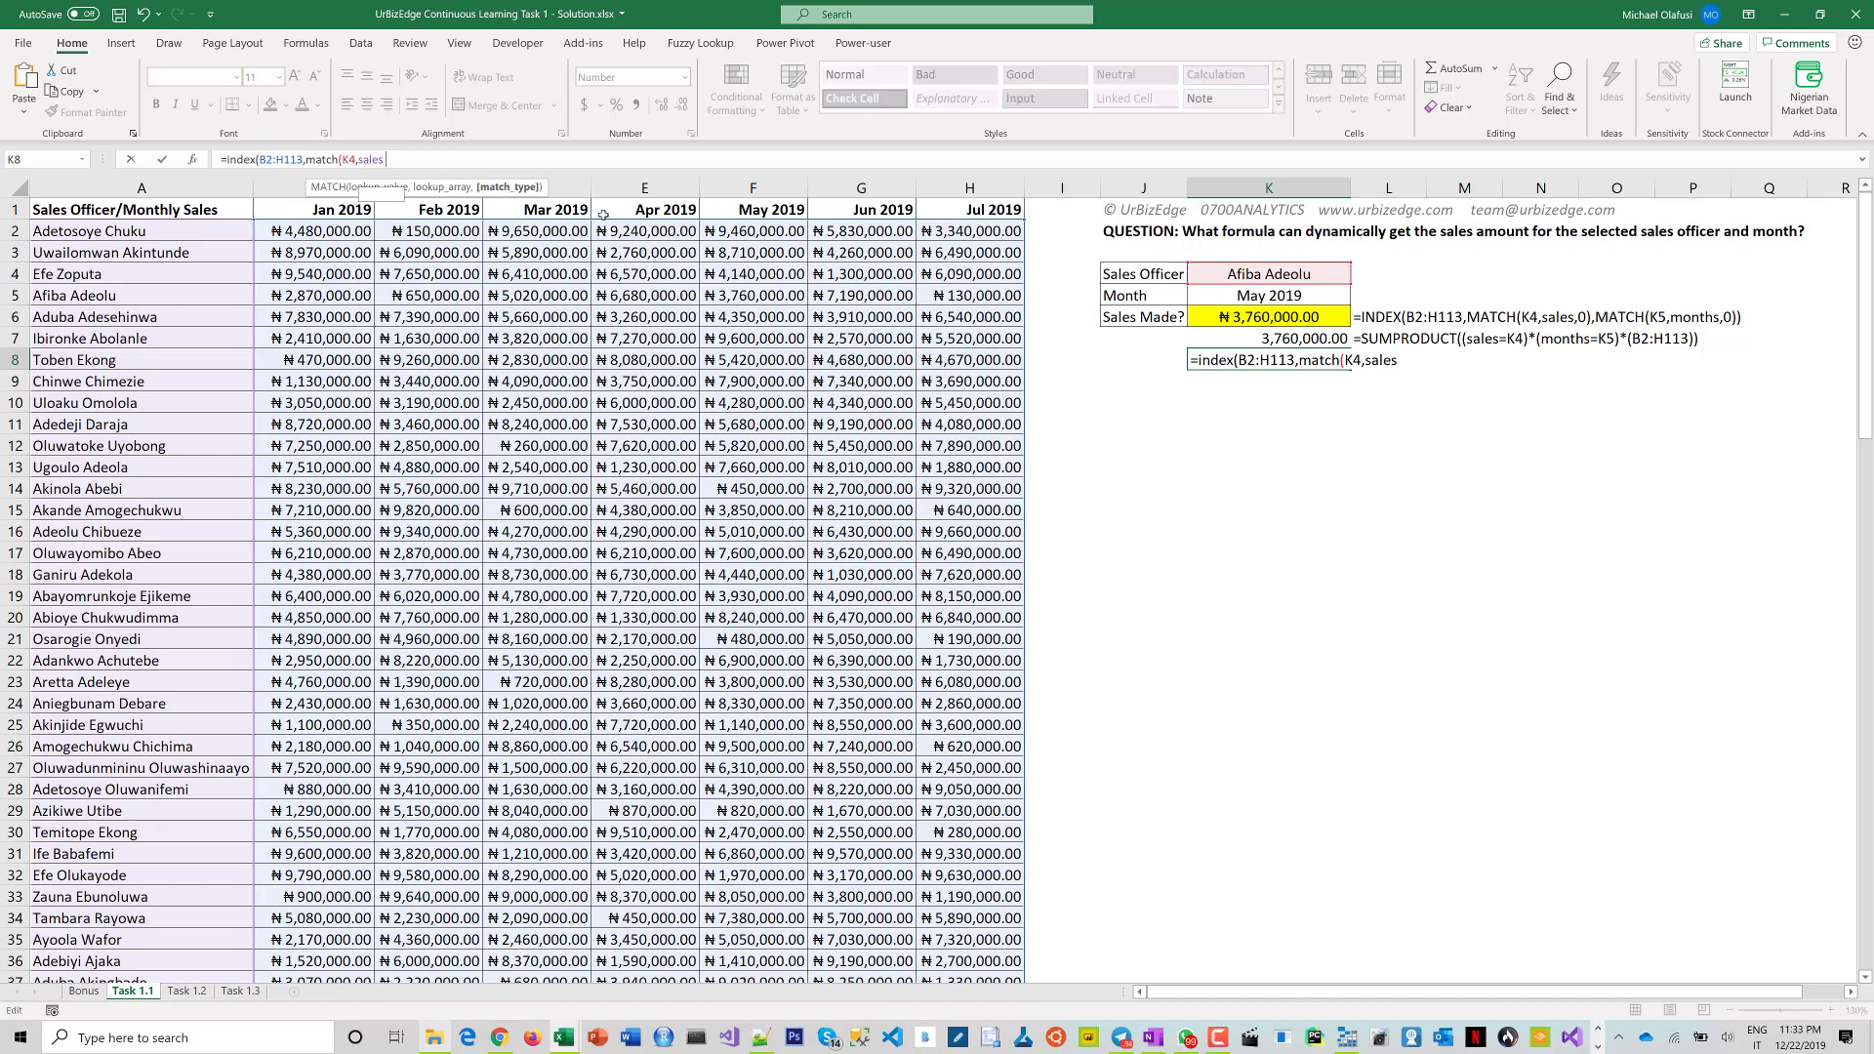
type(",")
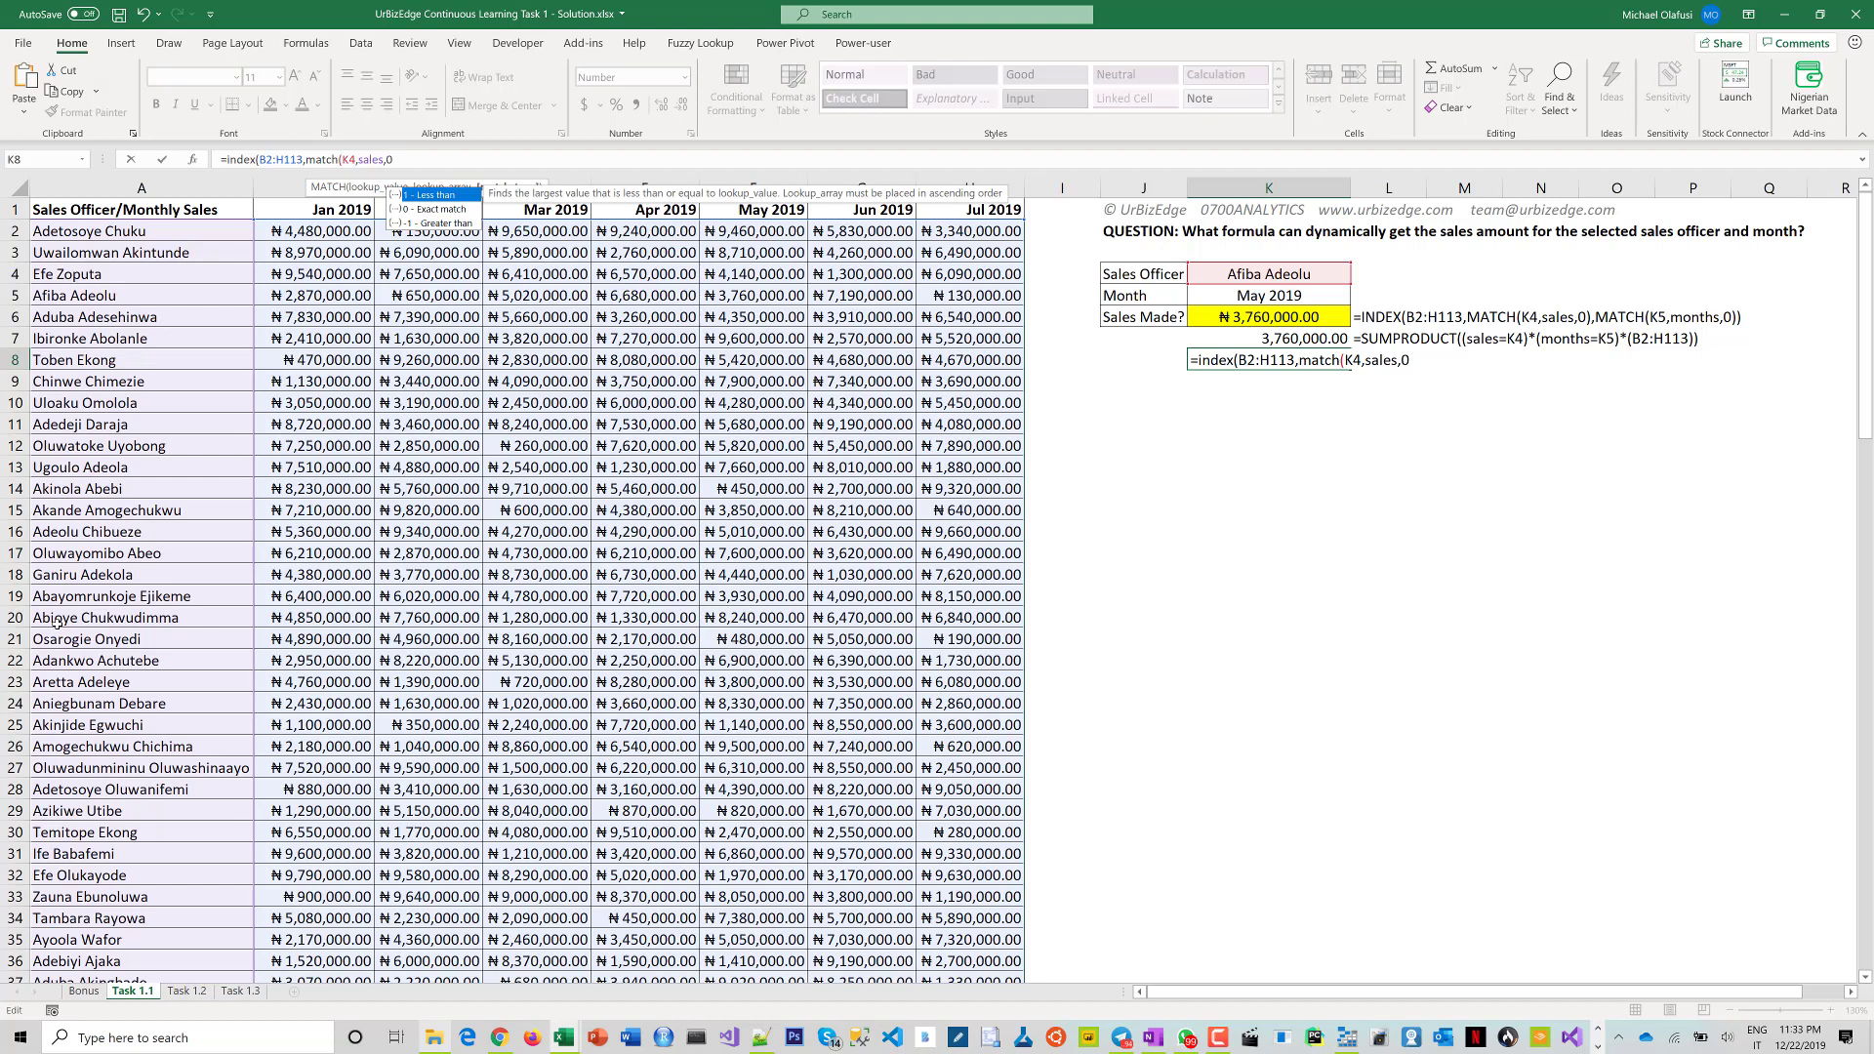
type("0)")
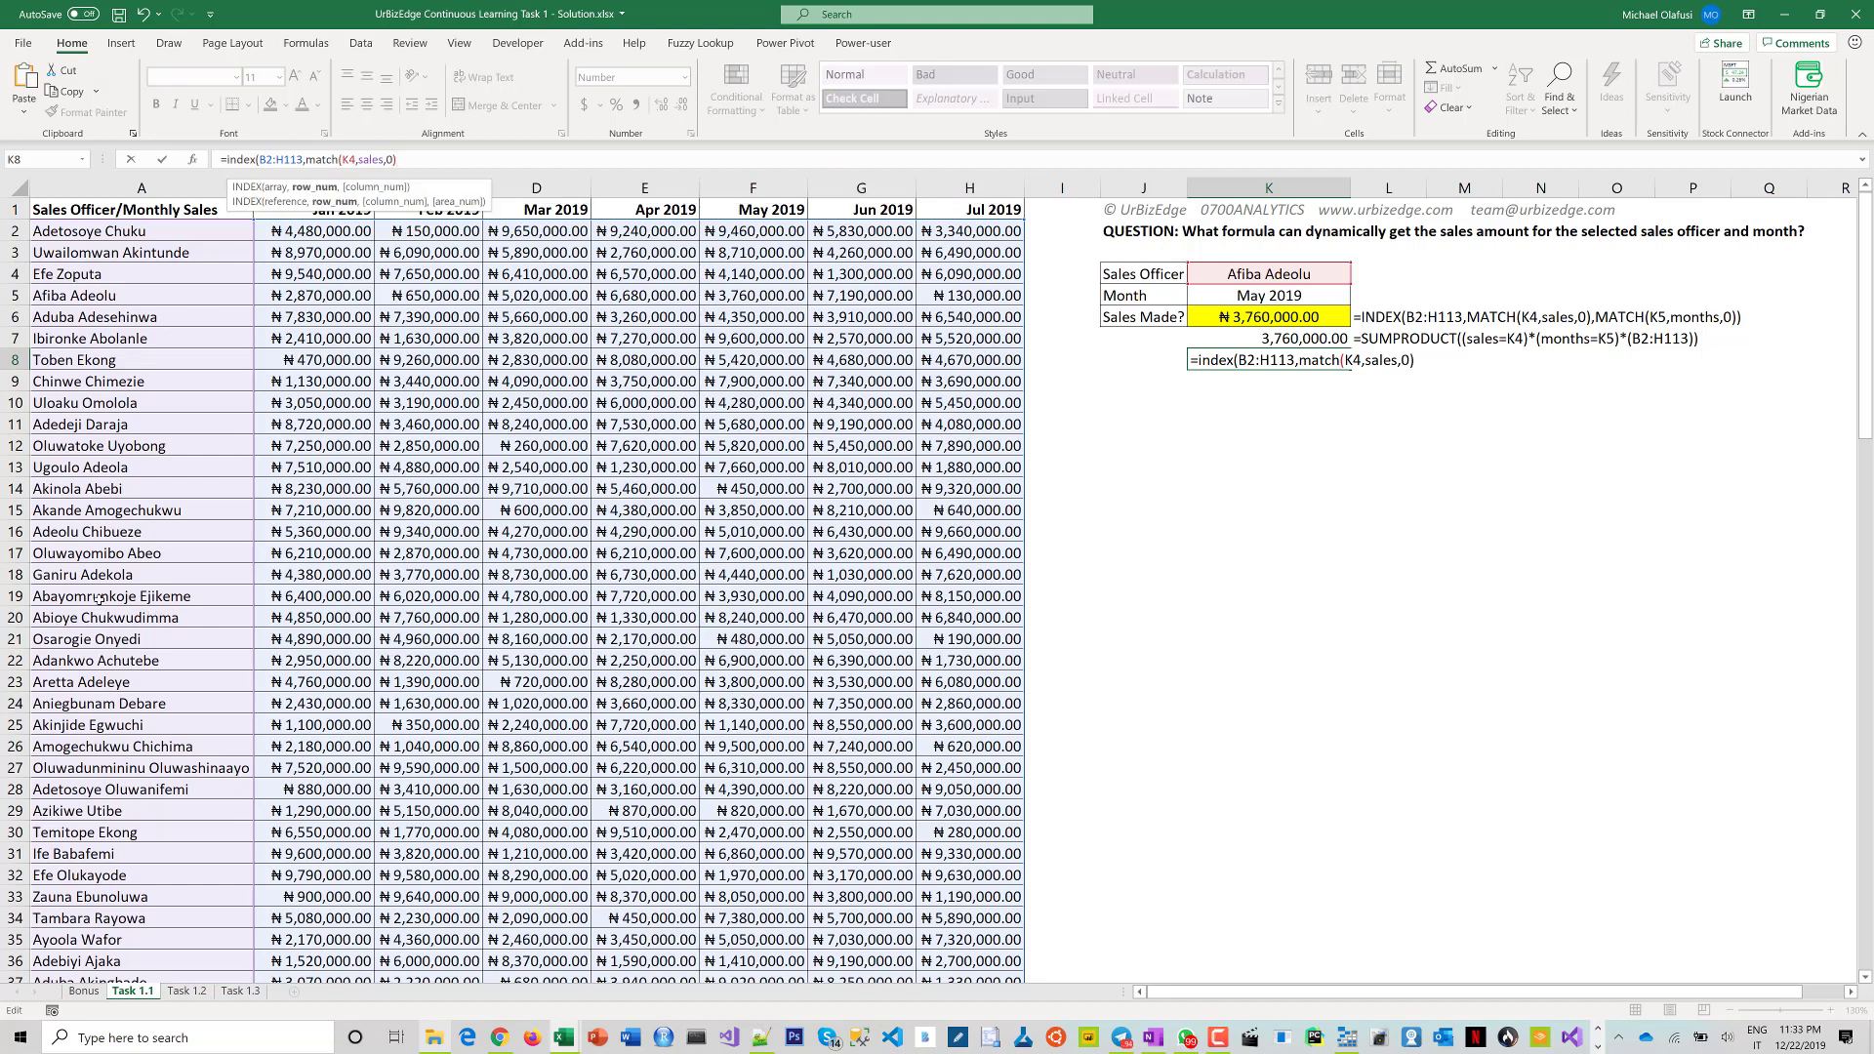
key("BackSpace")
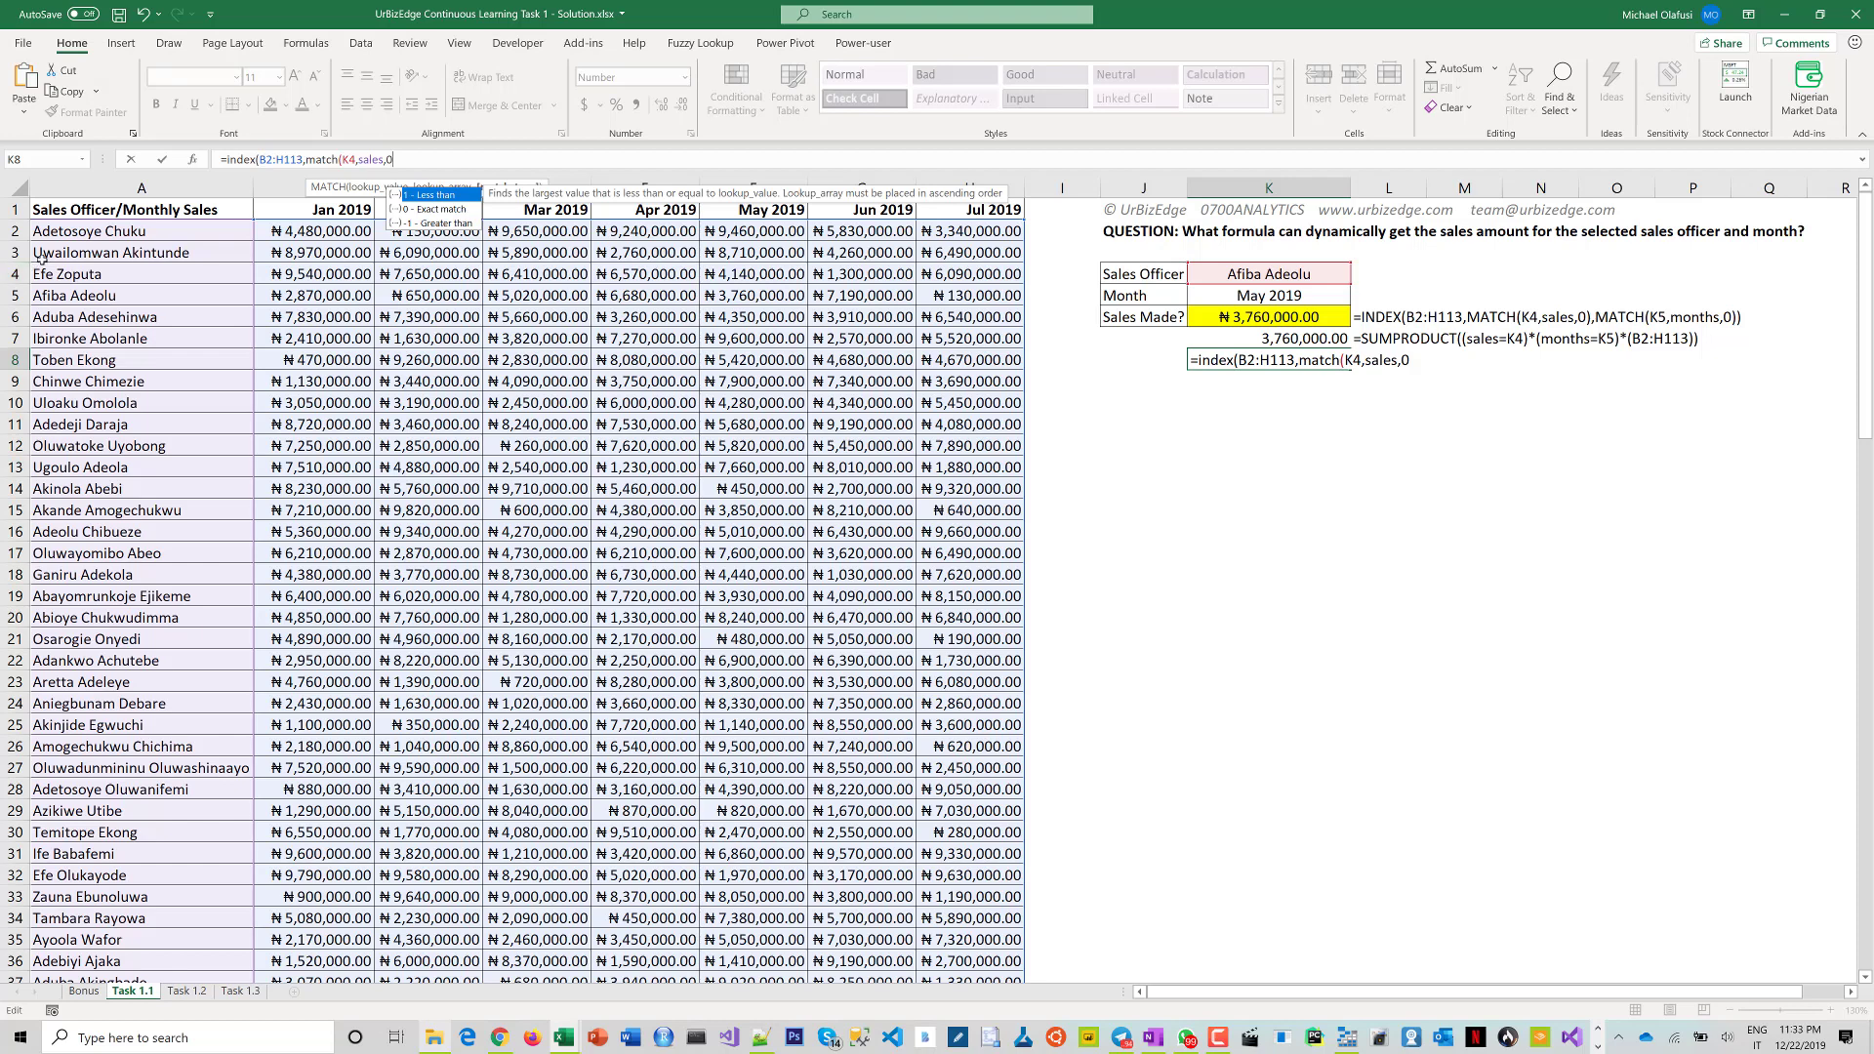
type(")")
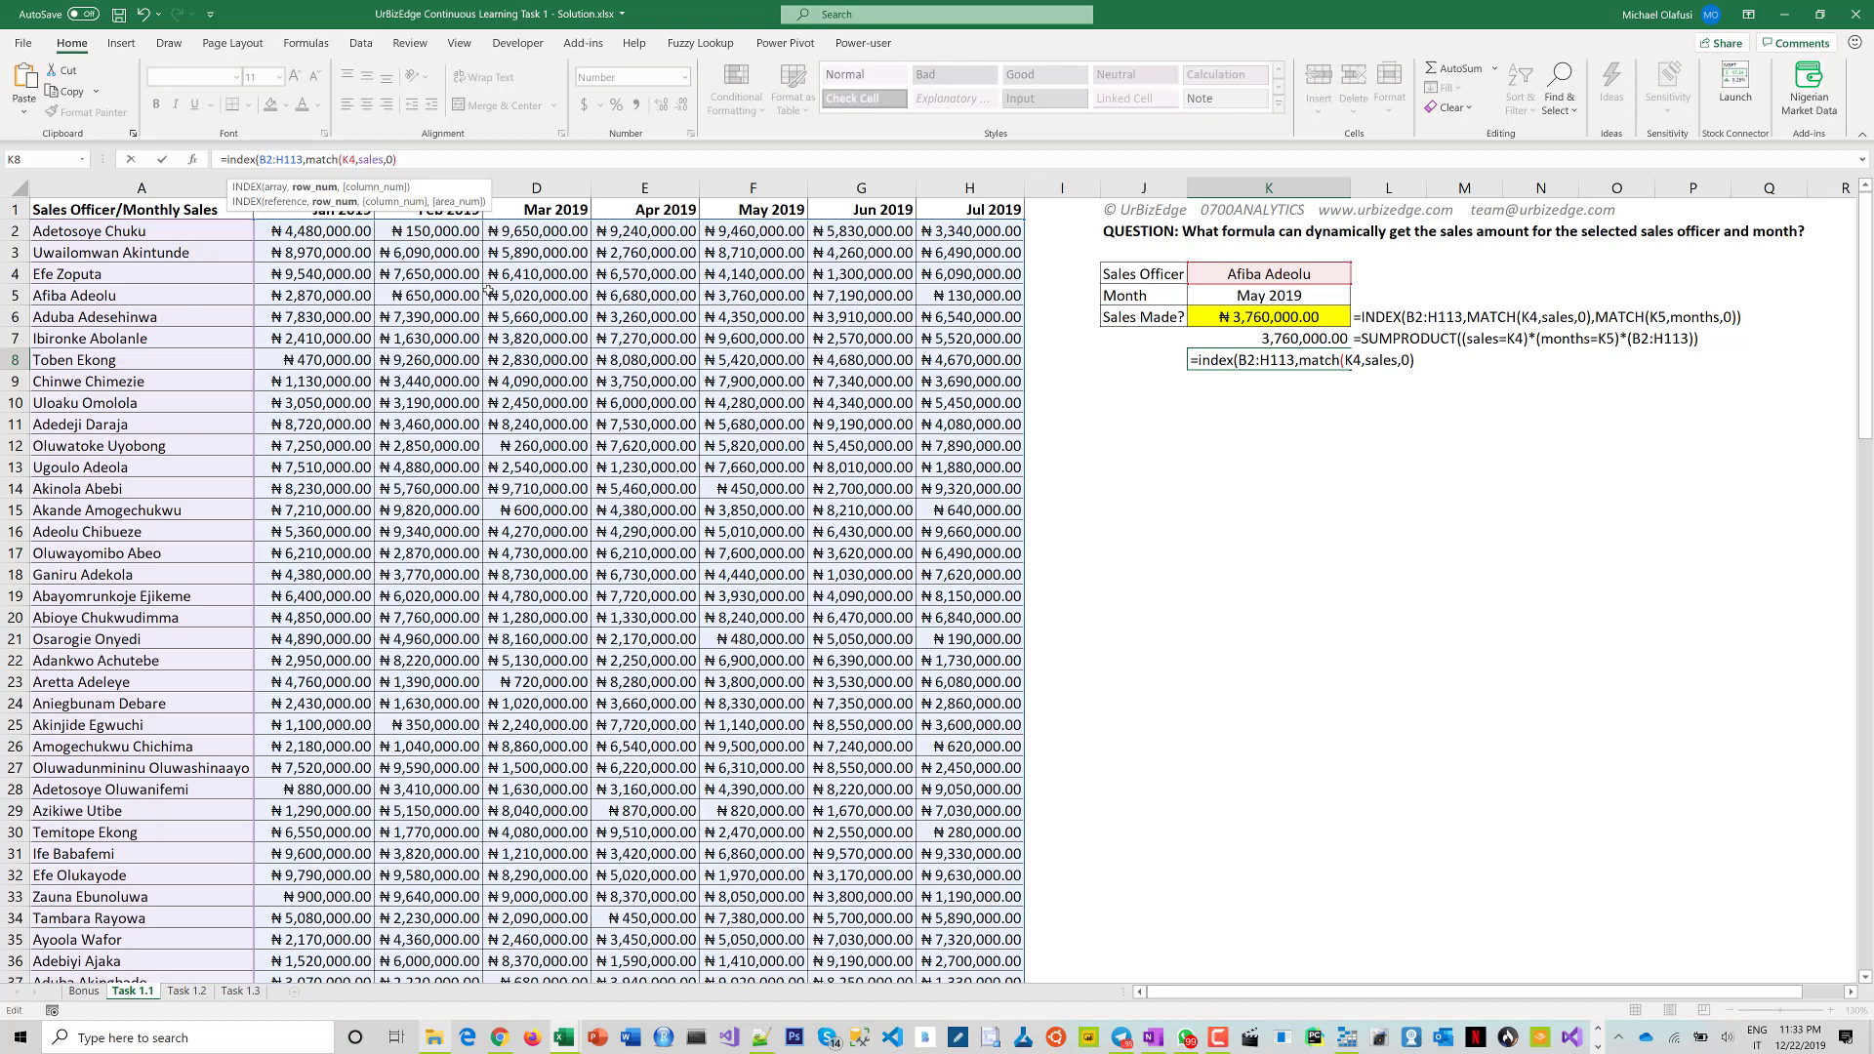
Step: Add a second MATCH as the column number, looking up the month in K5 within the month headers B1:H1 (months)
type(",match(")
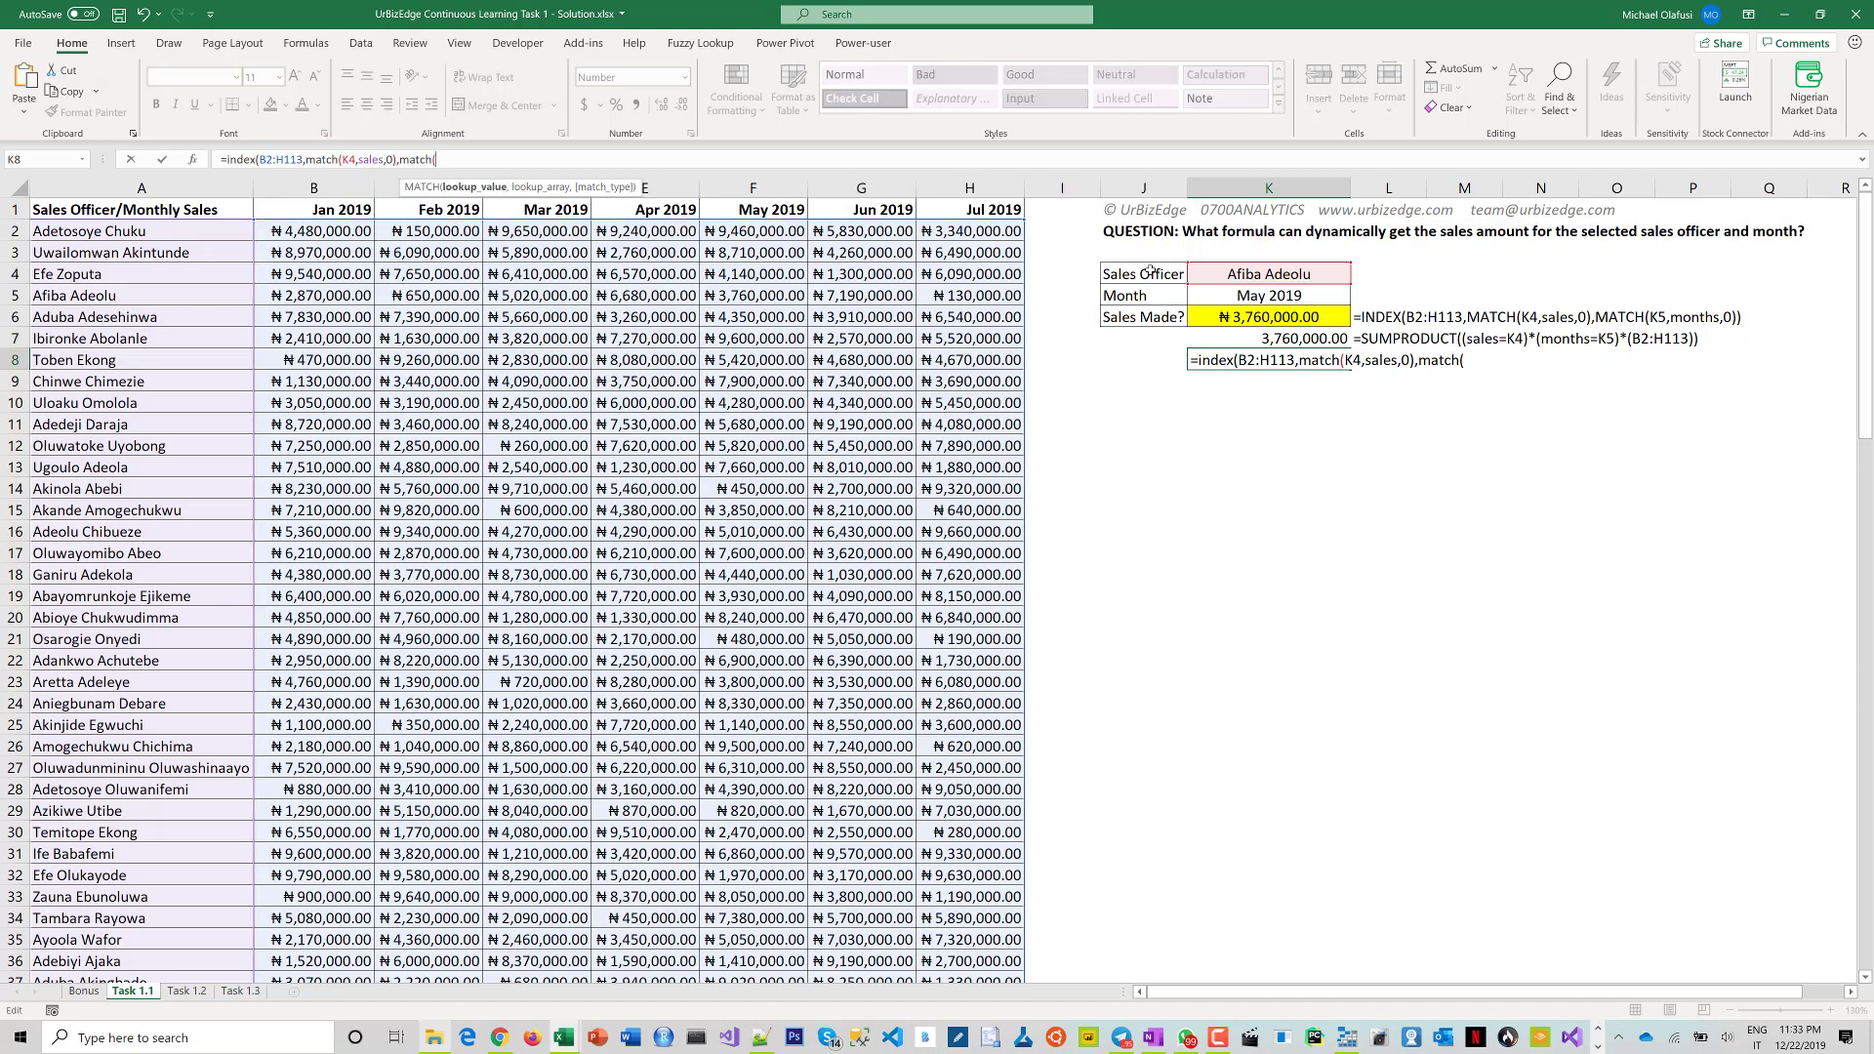
left_click(1250, 296)
type(",")
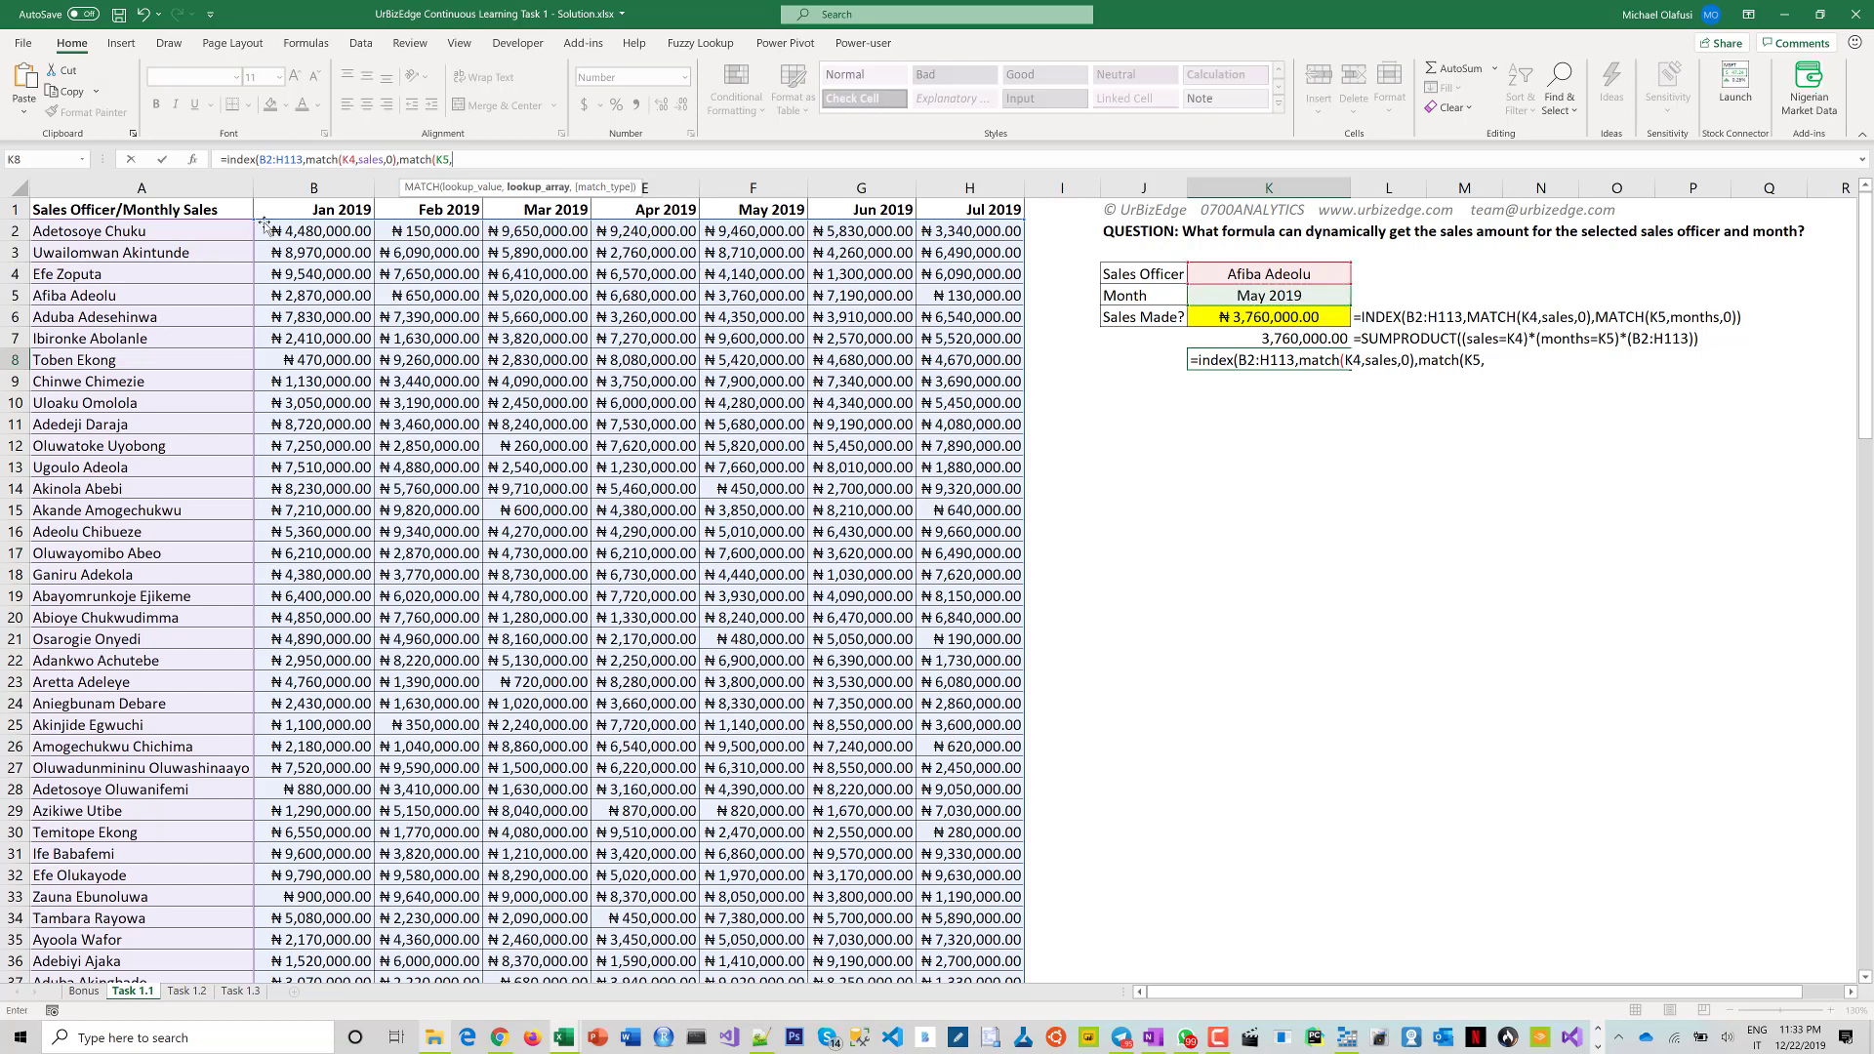
left_click(332, 207)
left_click_drag(933, 224, 993, 208)
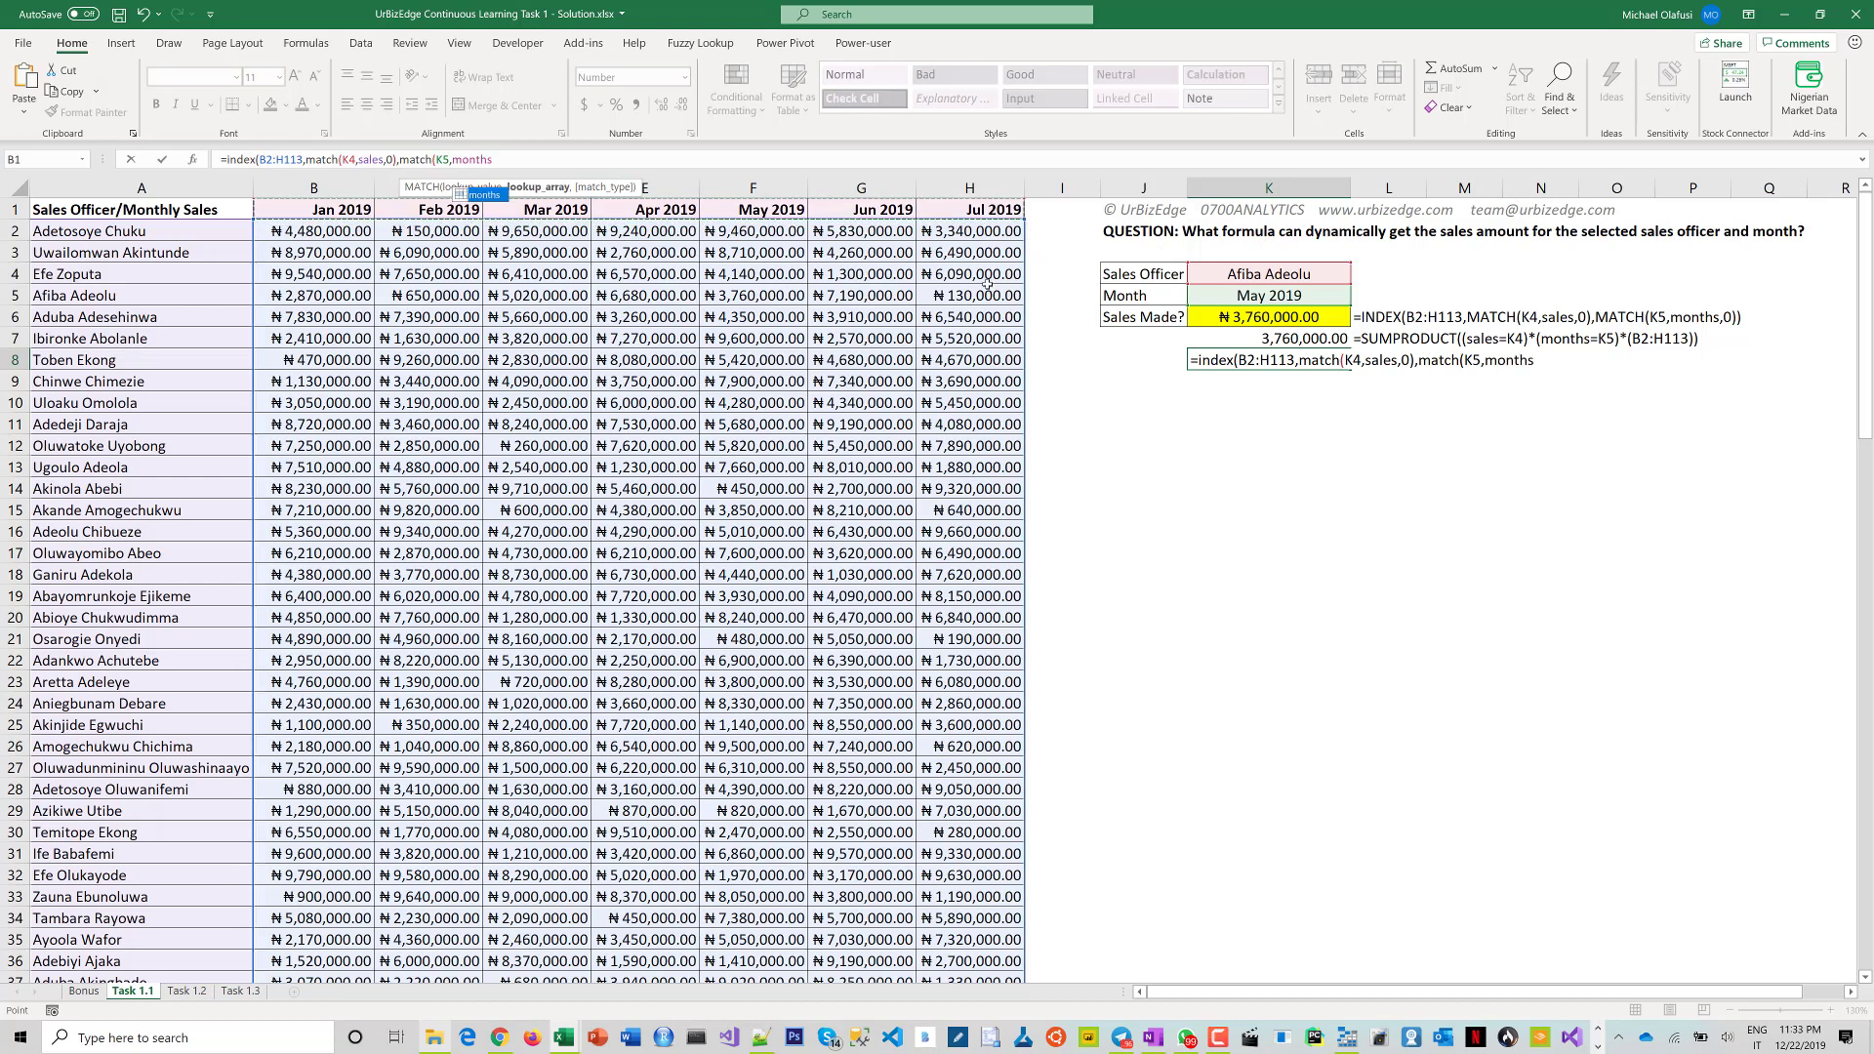
key("shift+Left")
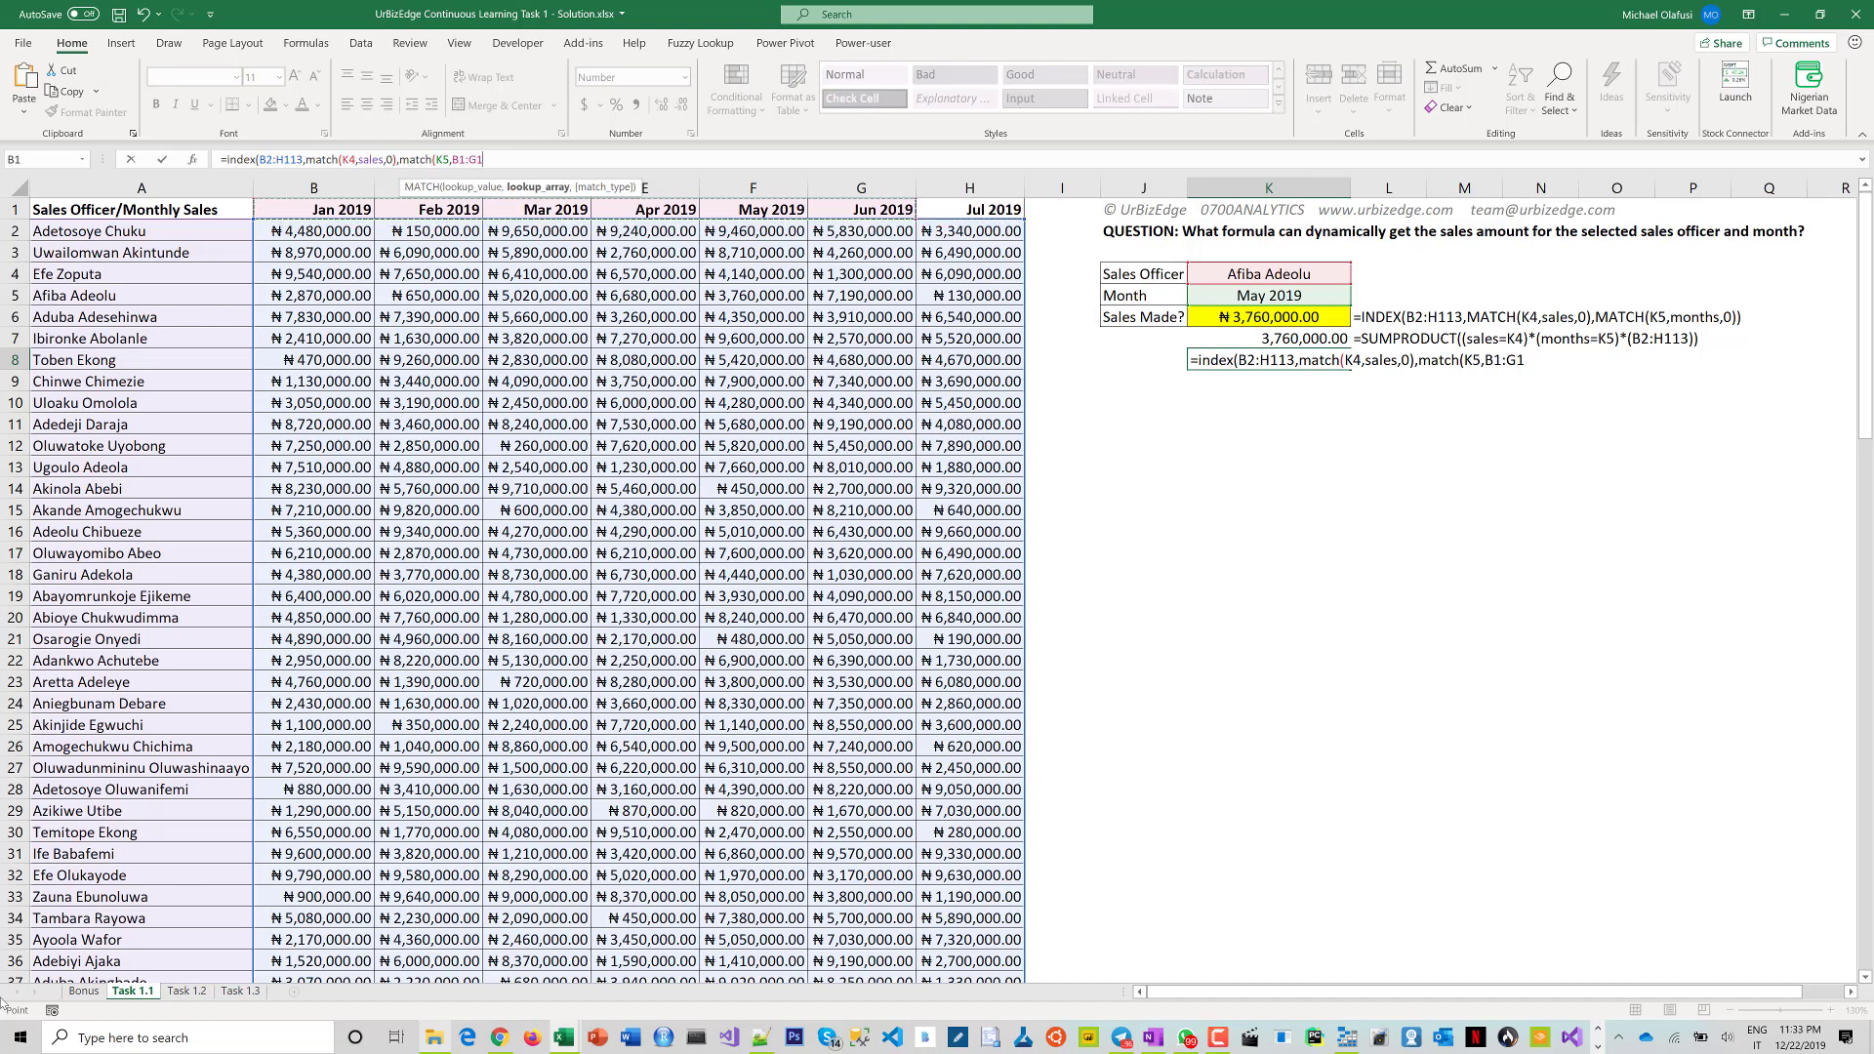
key("shift+Right")
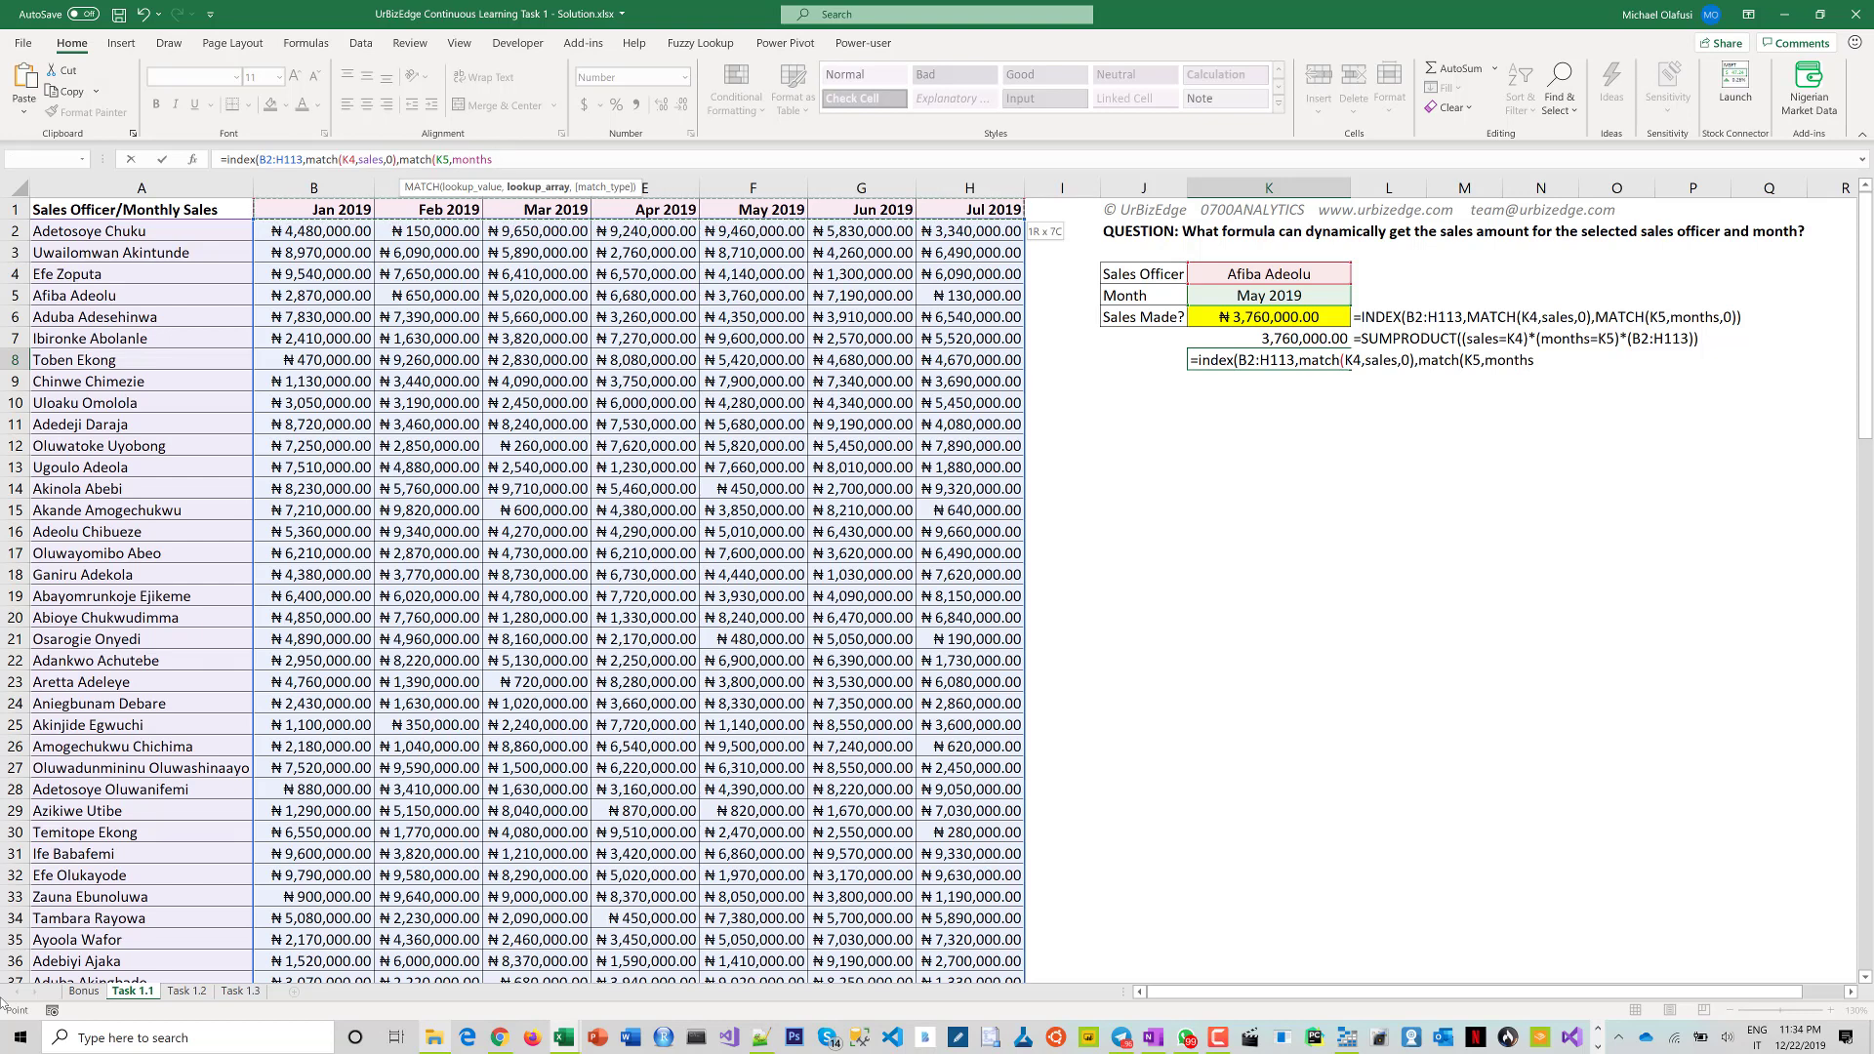
Step: Set the month MATCH to exact match 0 and complete the INDEX formula in K8
type(",")
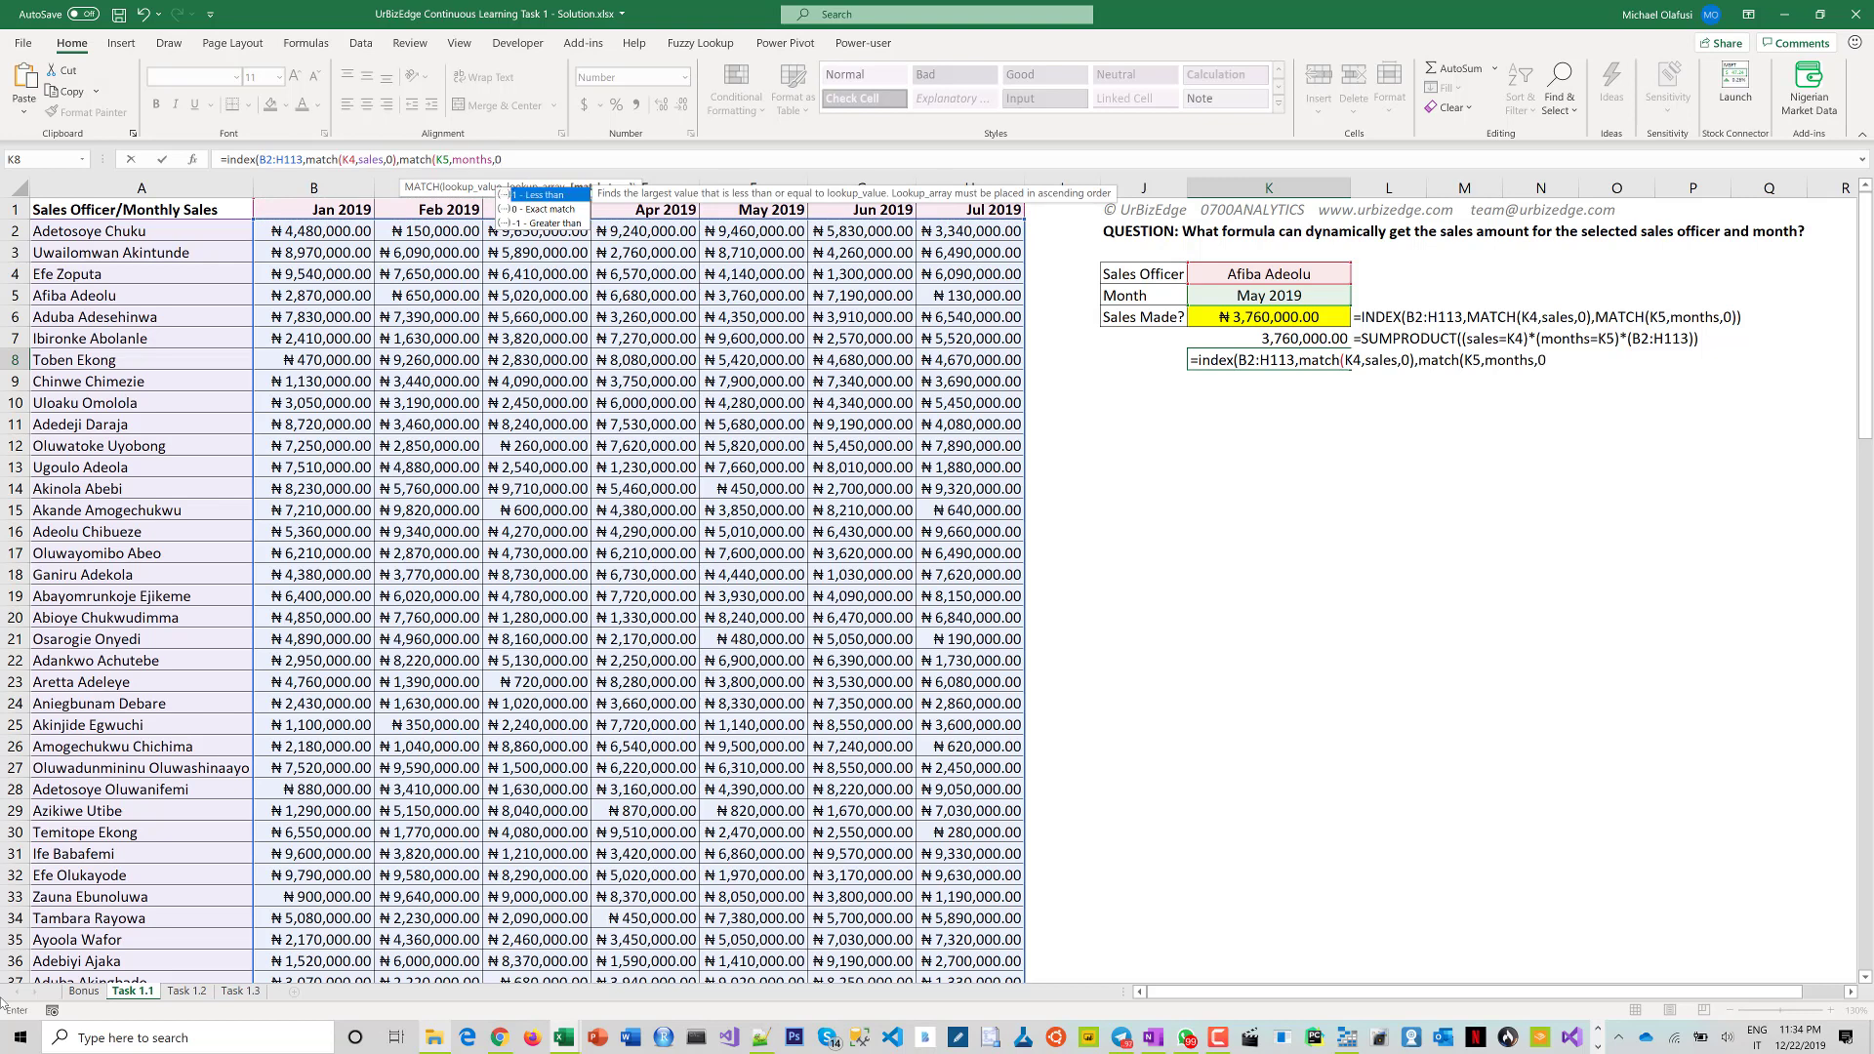
type("0)")
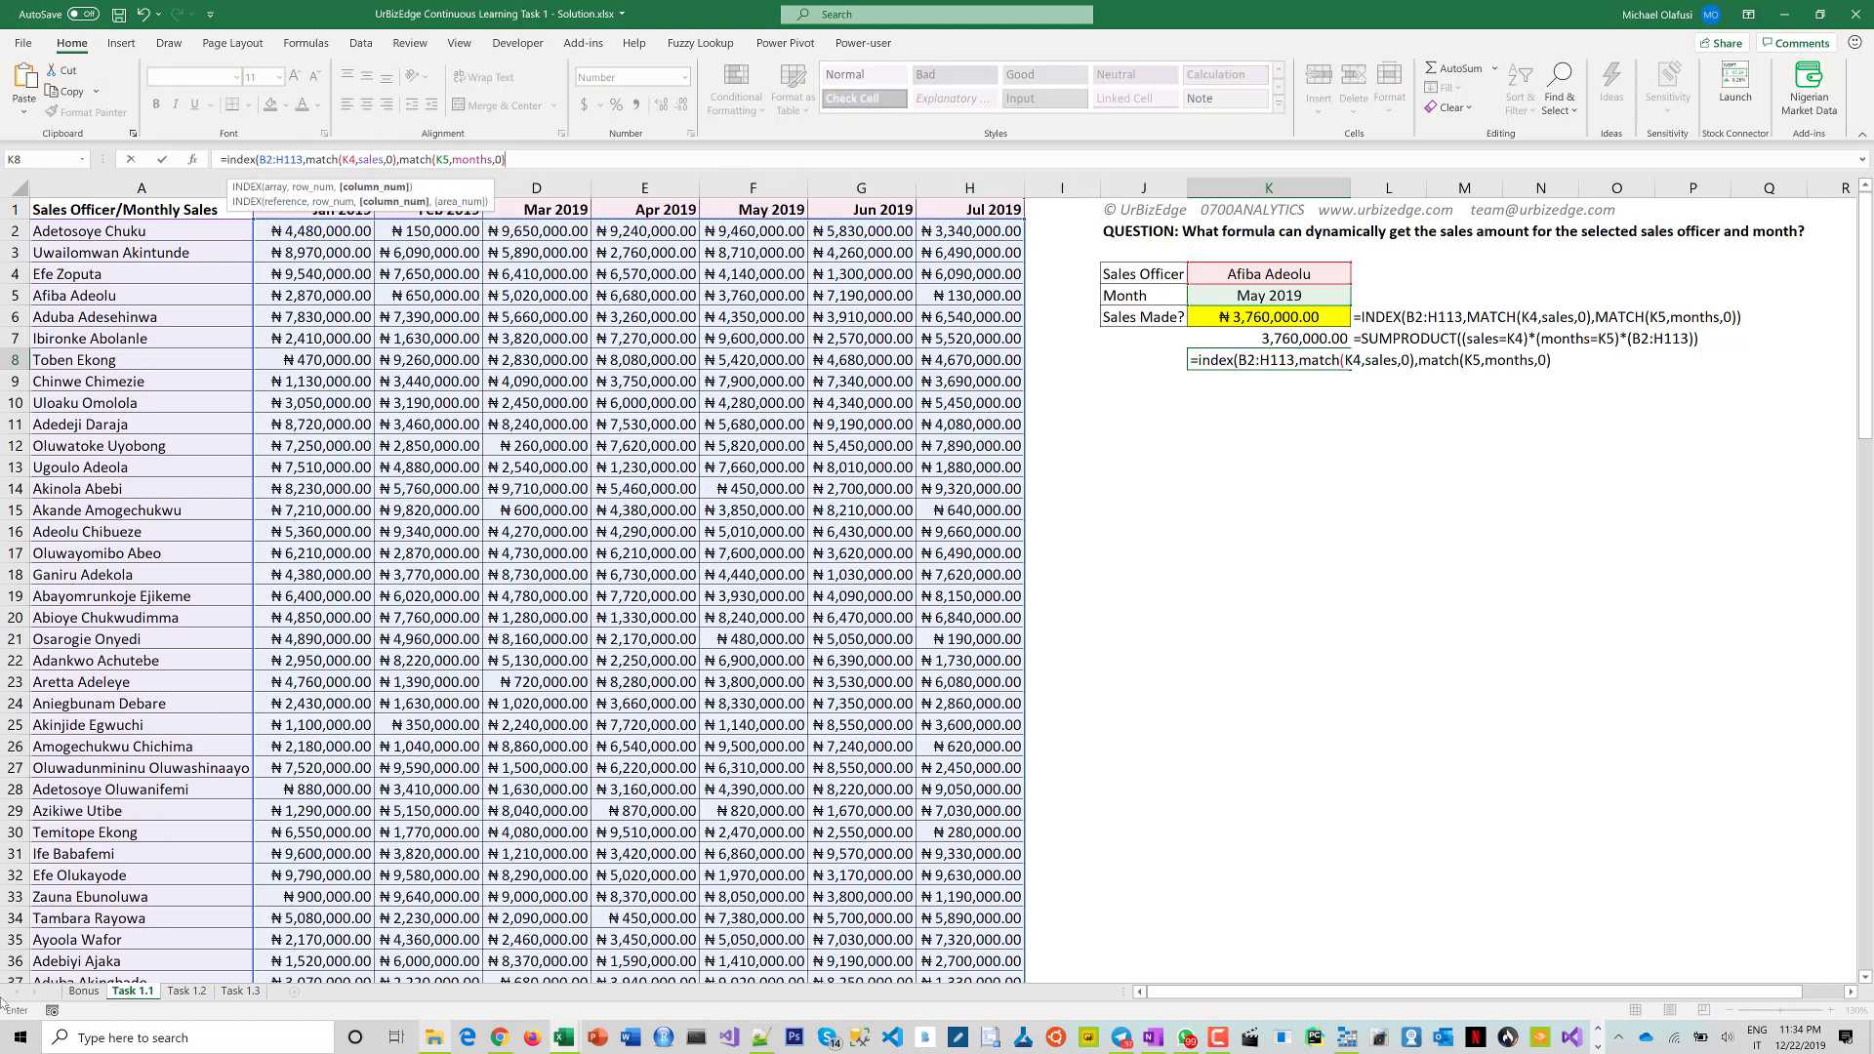
type(")")
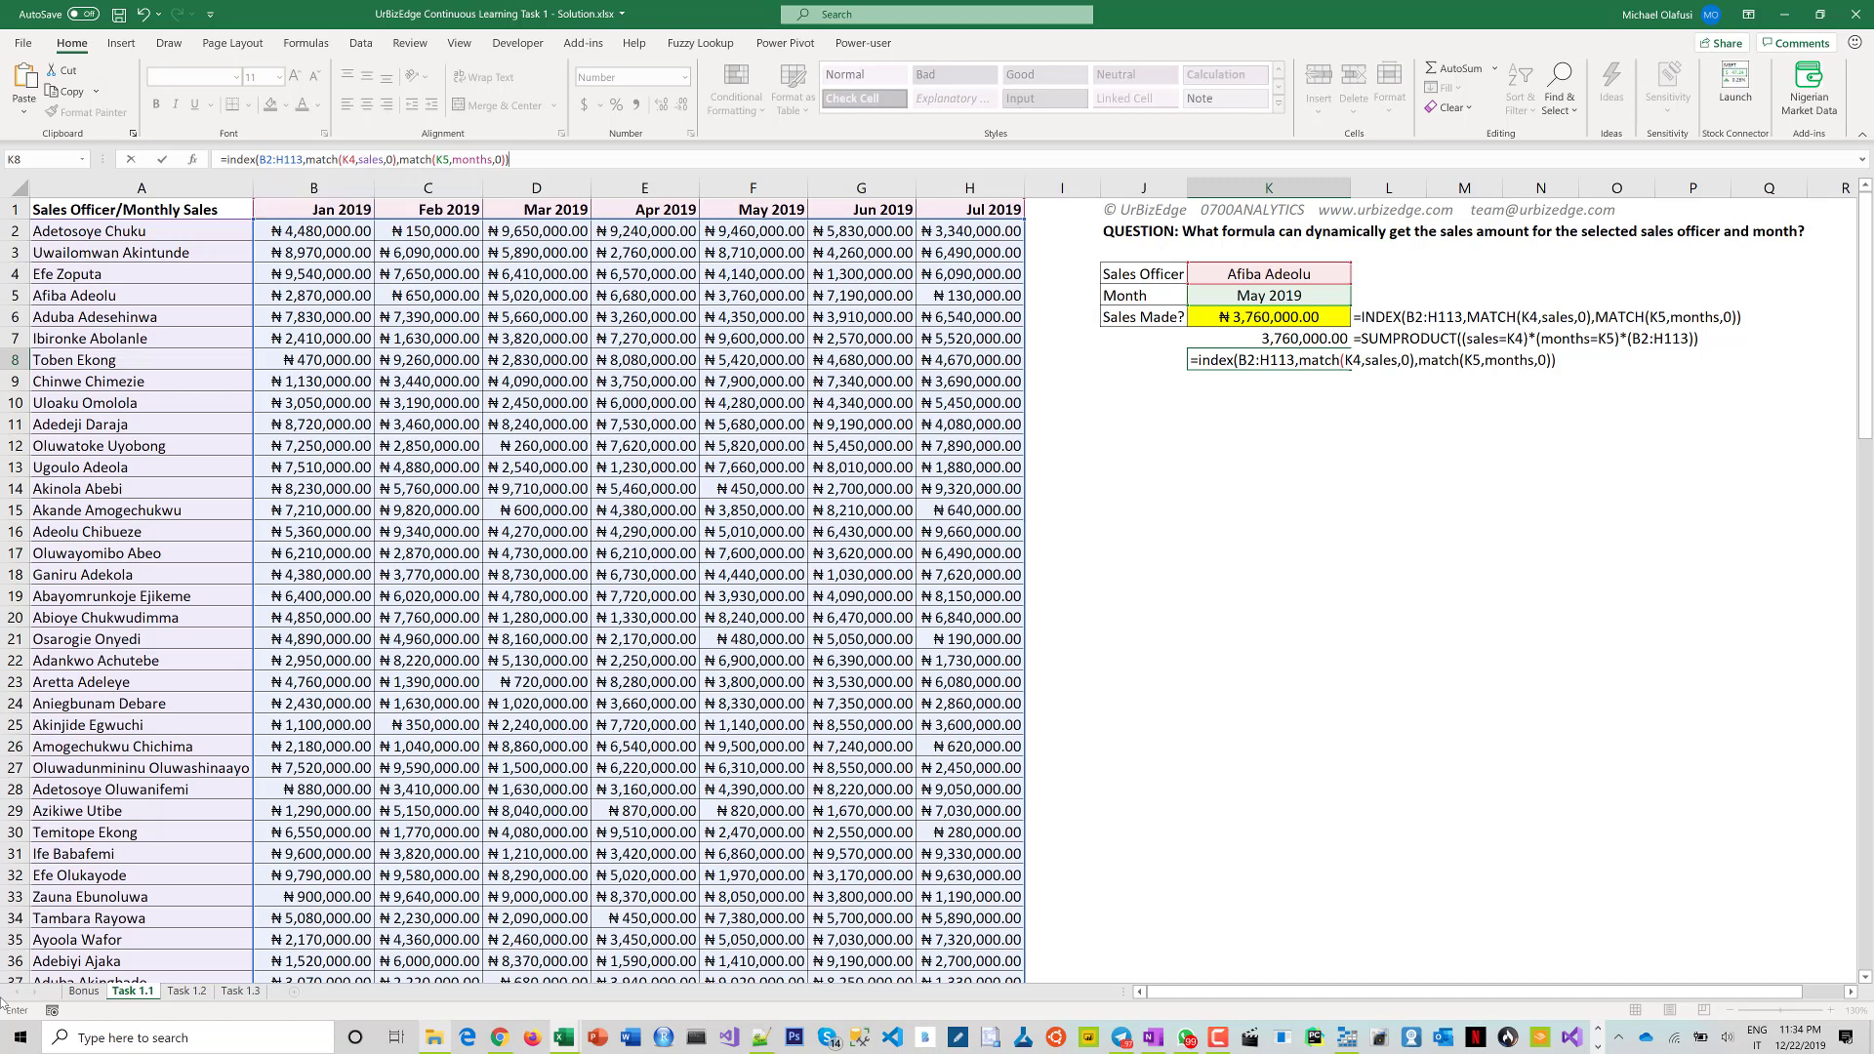
key("Return")
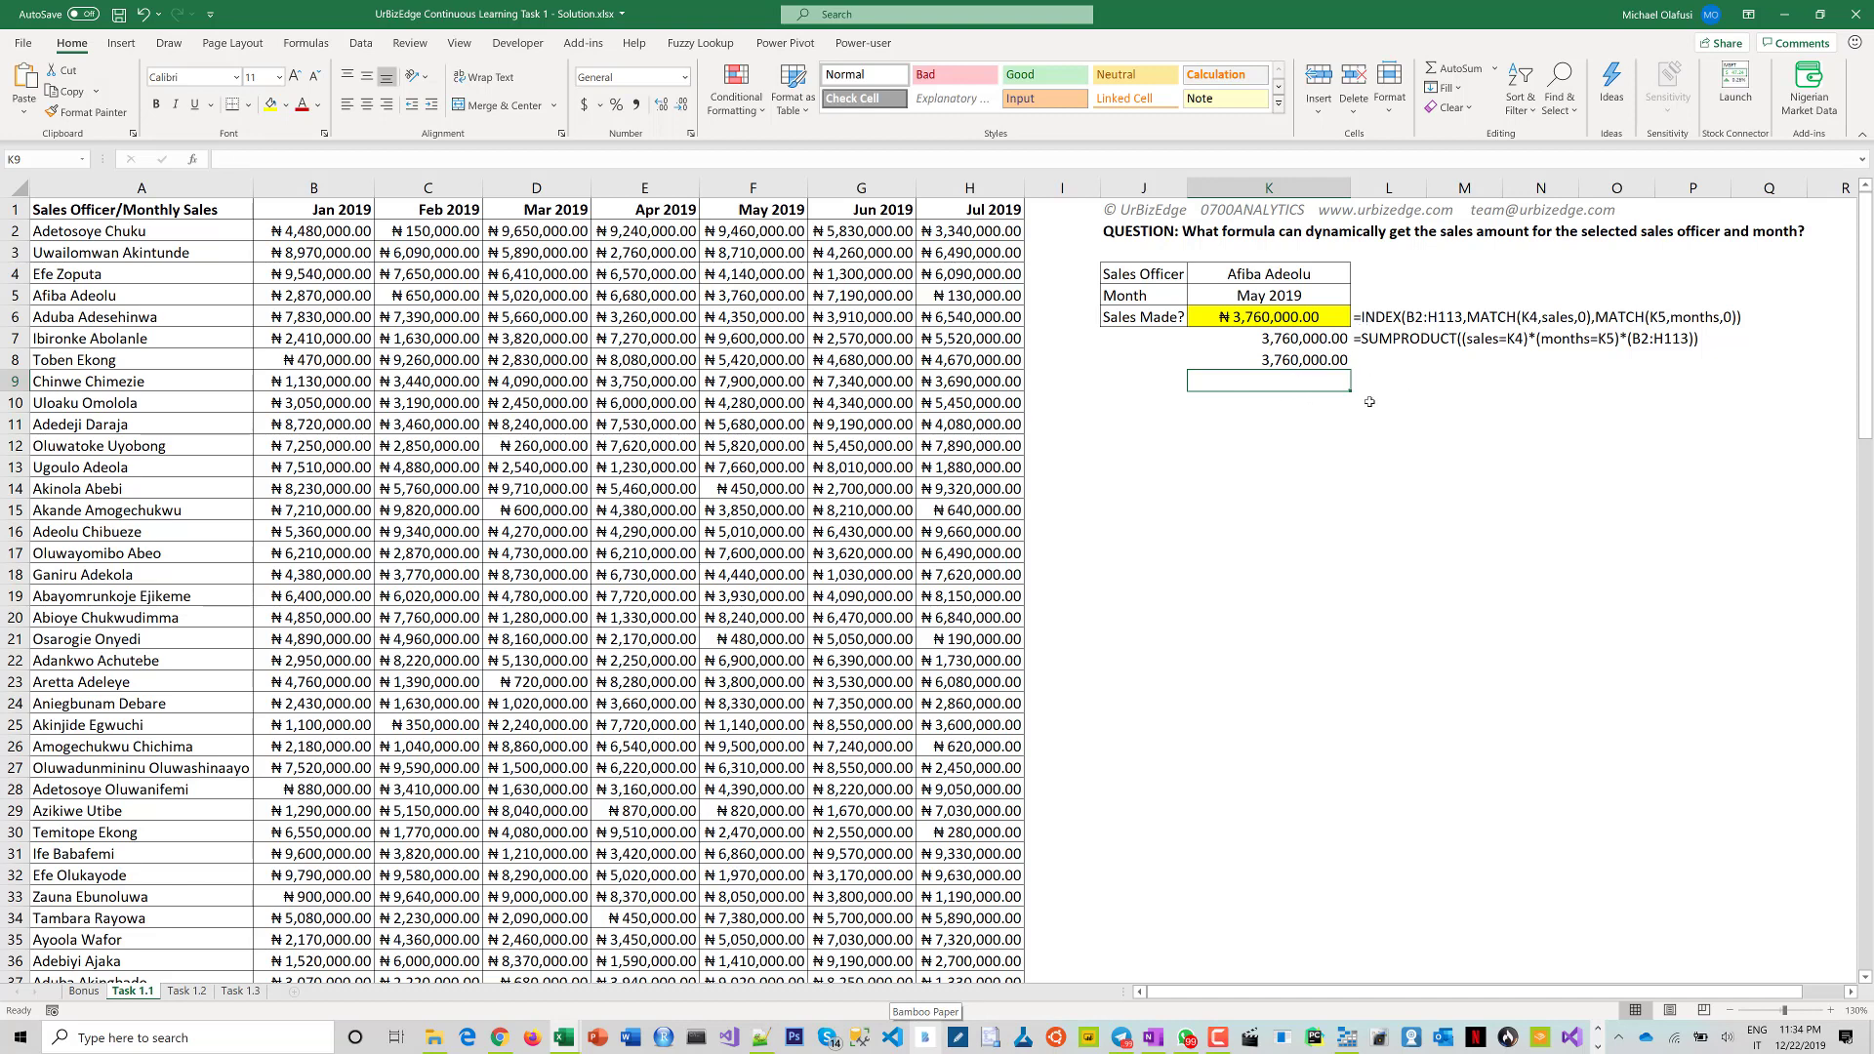
Step: Start a SUMPRODUCT formula in K9 with the condition that the officer names (sales) equal K4
type("=sumpr")
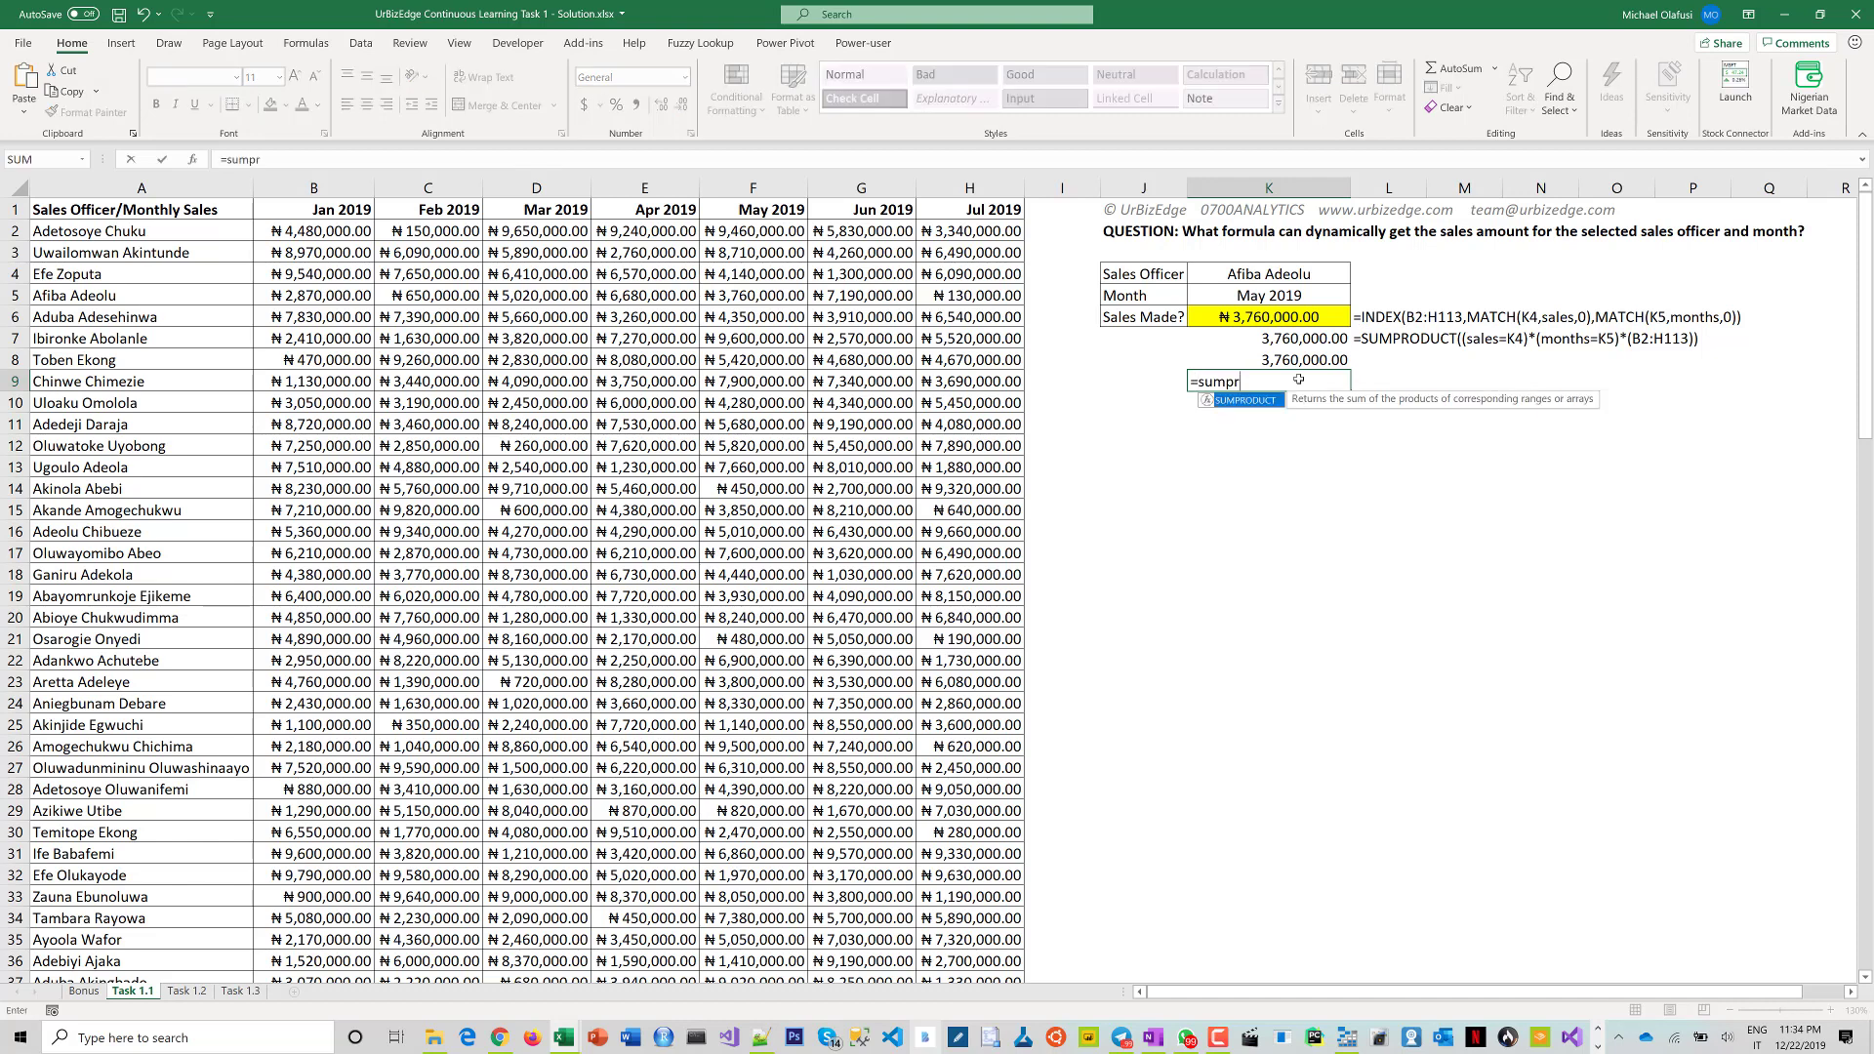
key("Tab")
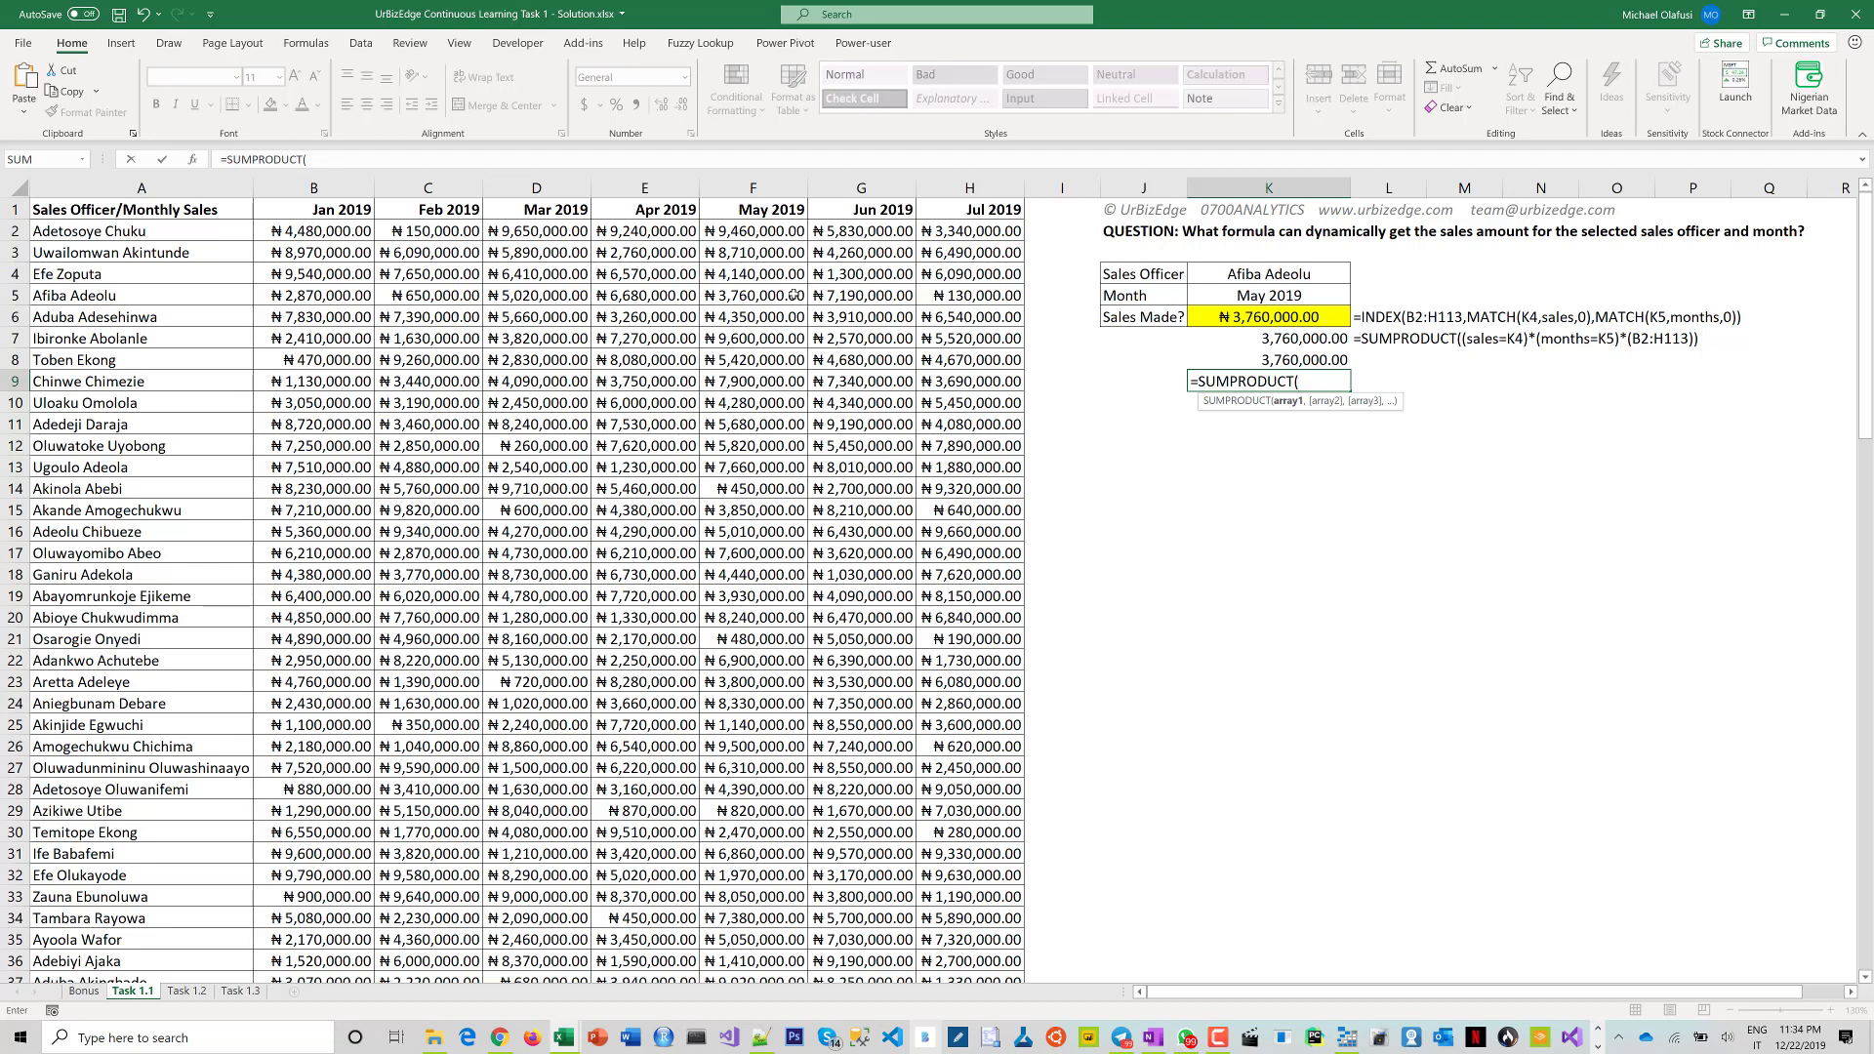
type("(")
left_click(161, 235)
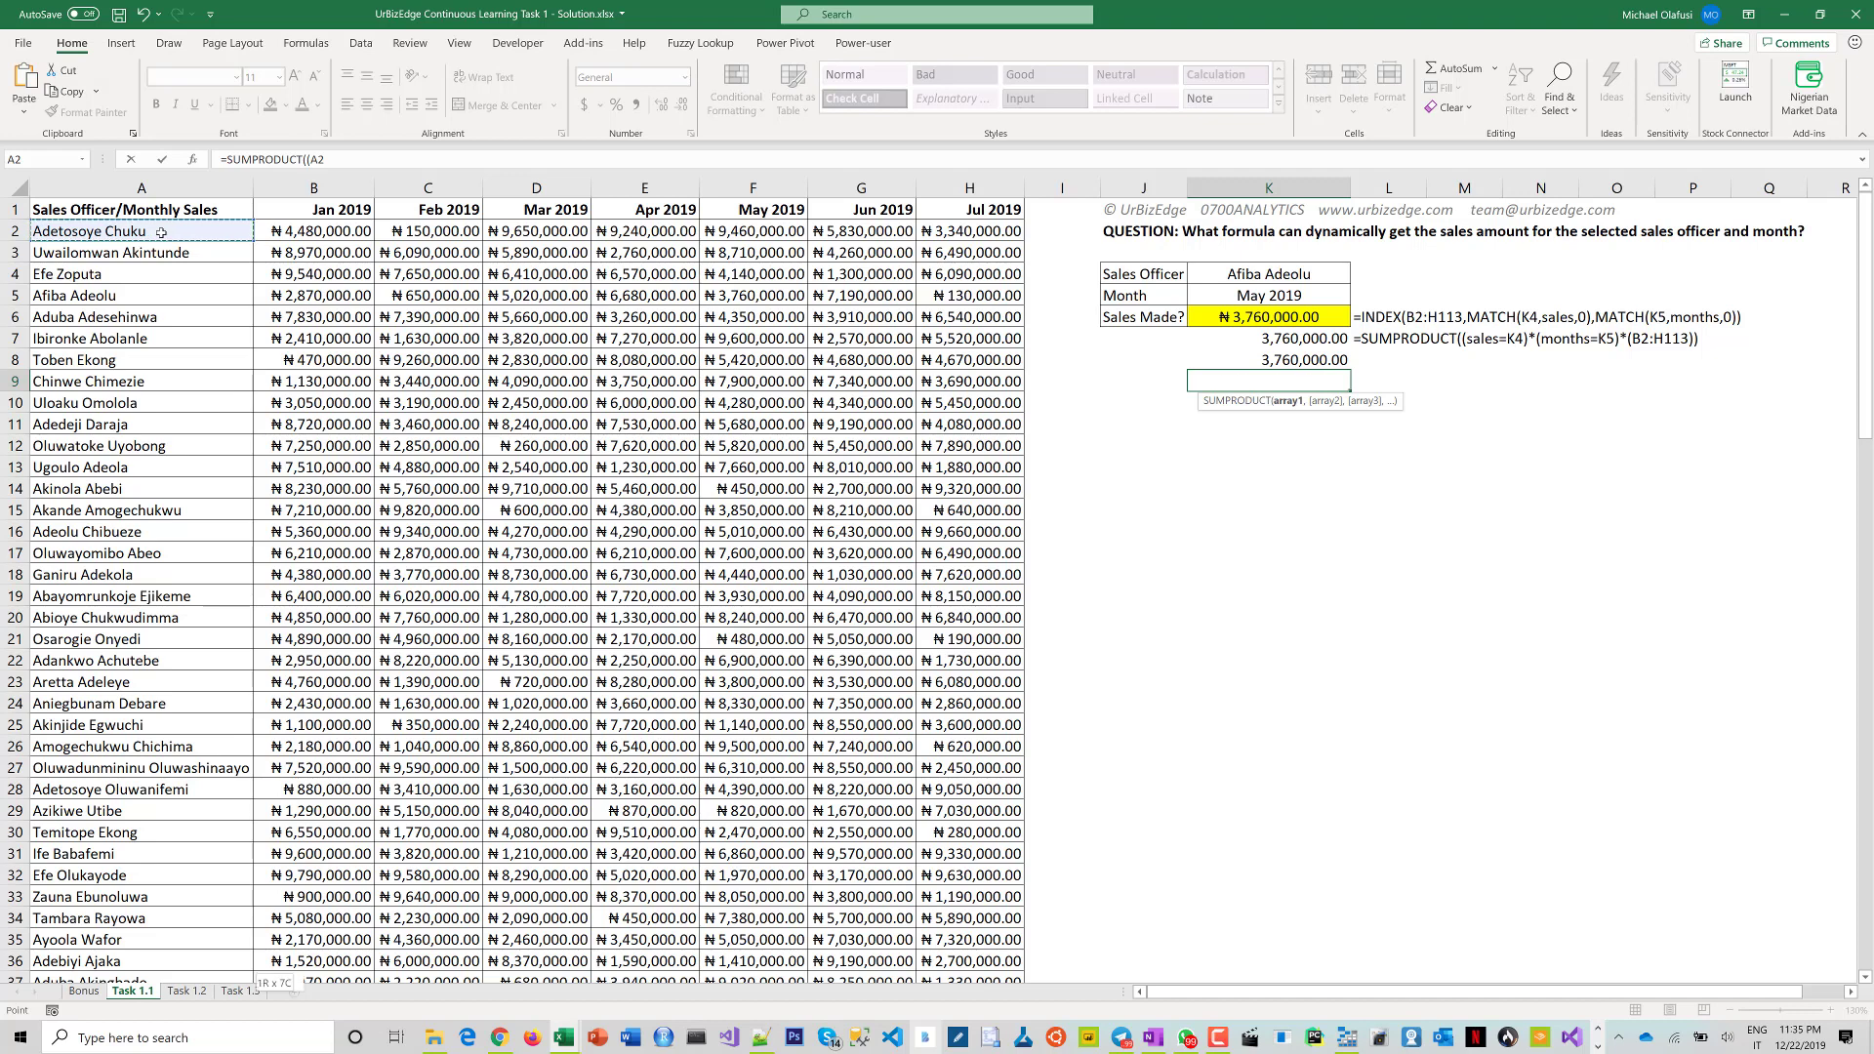
key("ctrl+shift+Down")
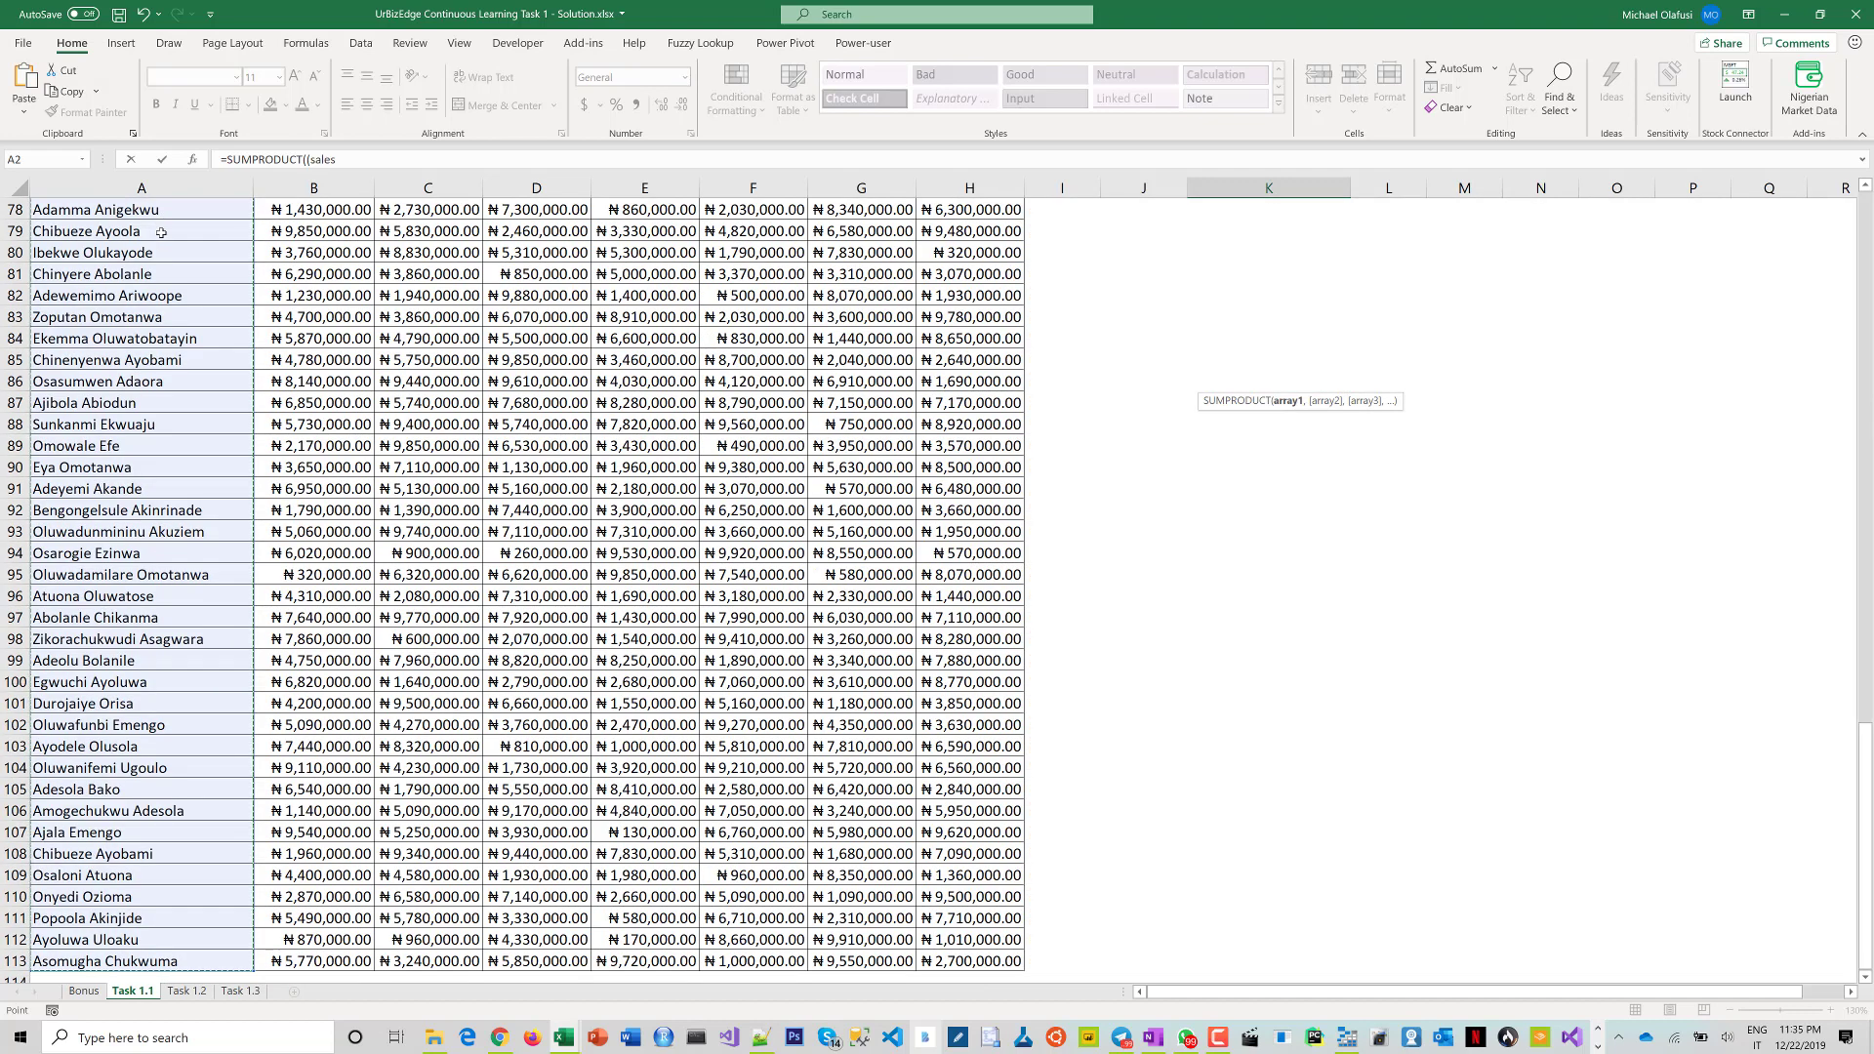
type("=")
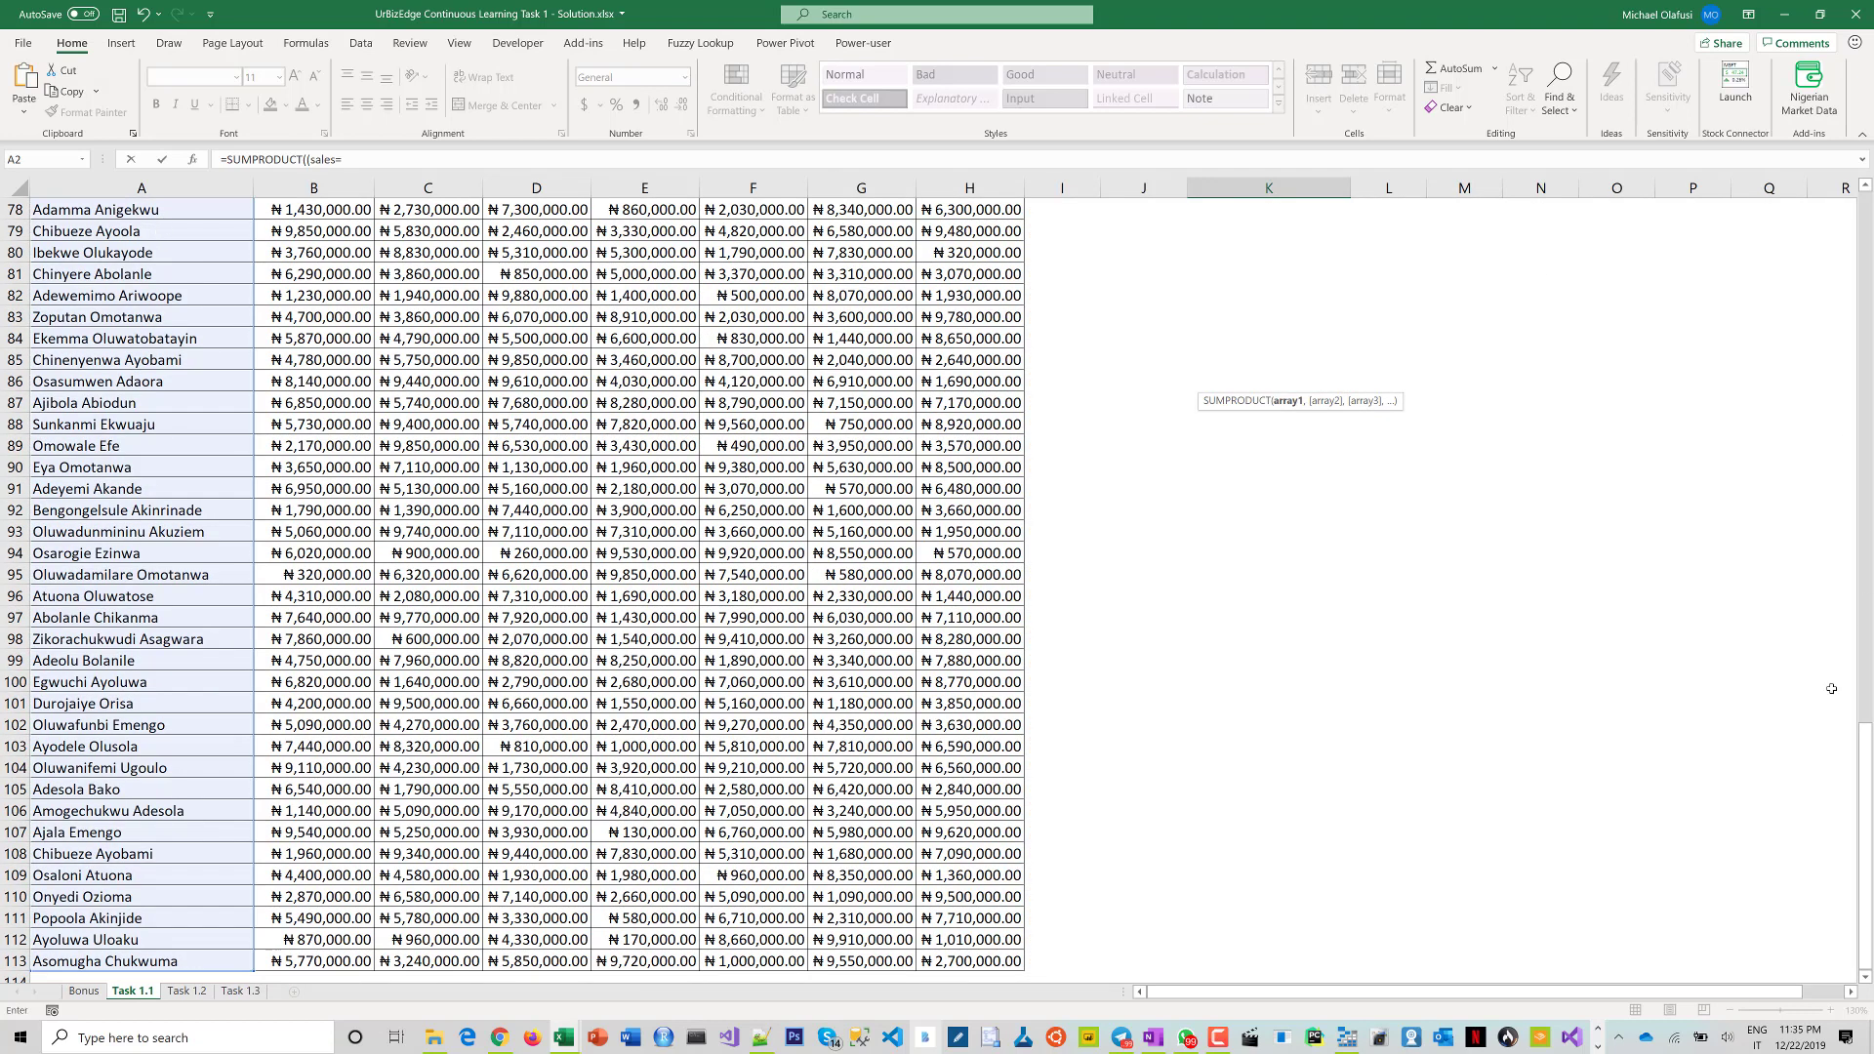
left_click_drag(1866, 729, 1860, 191)
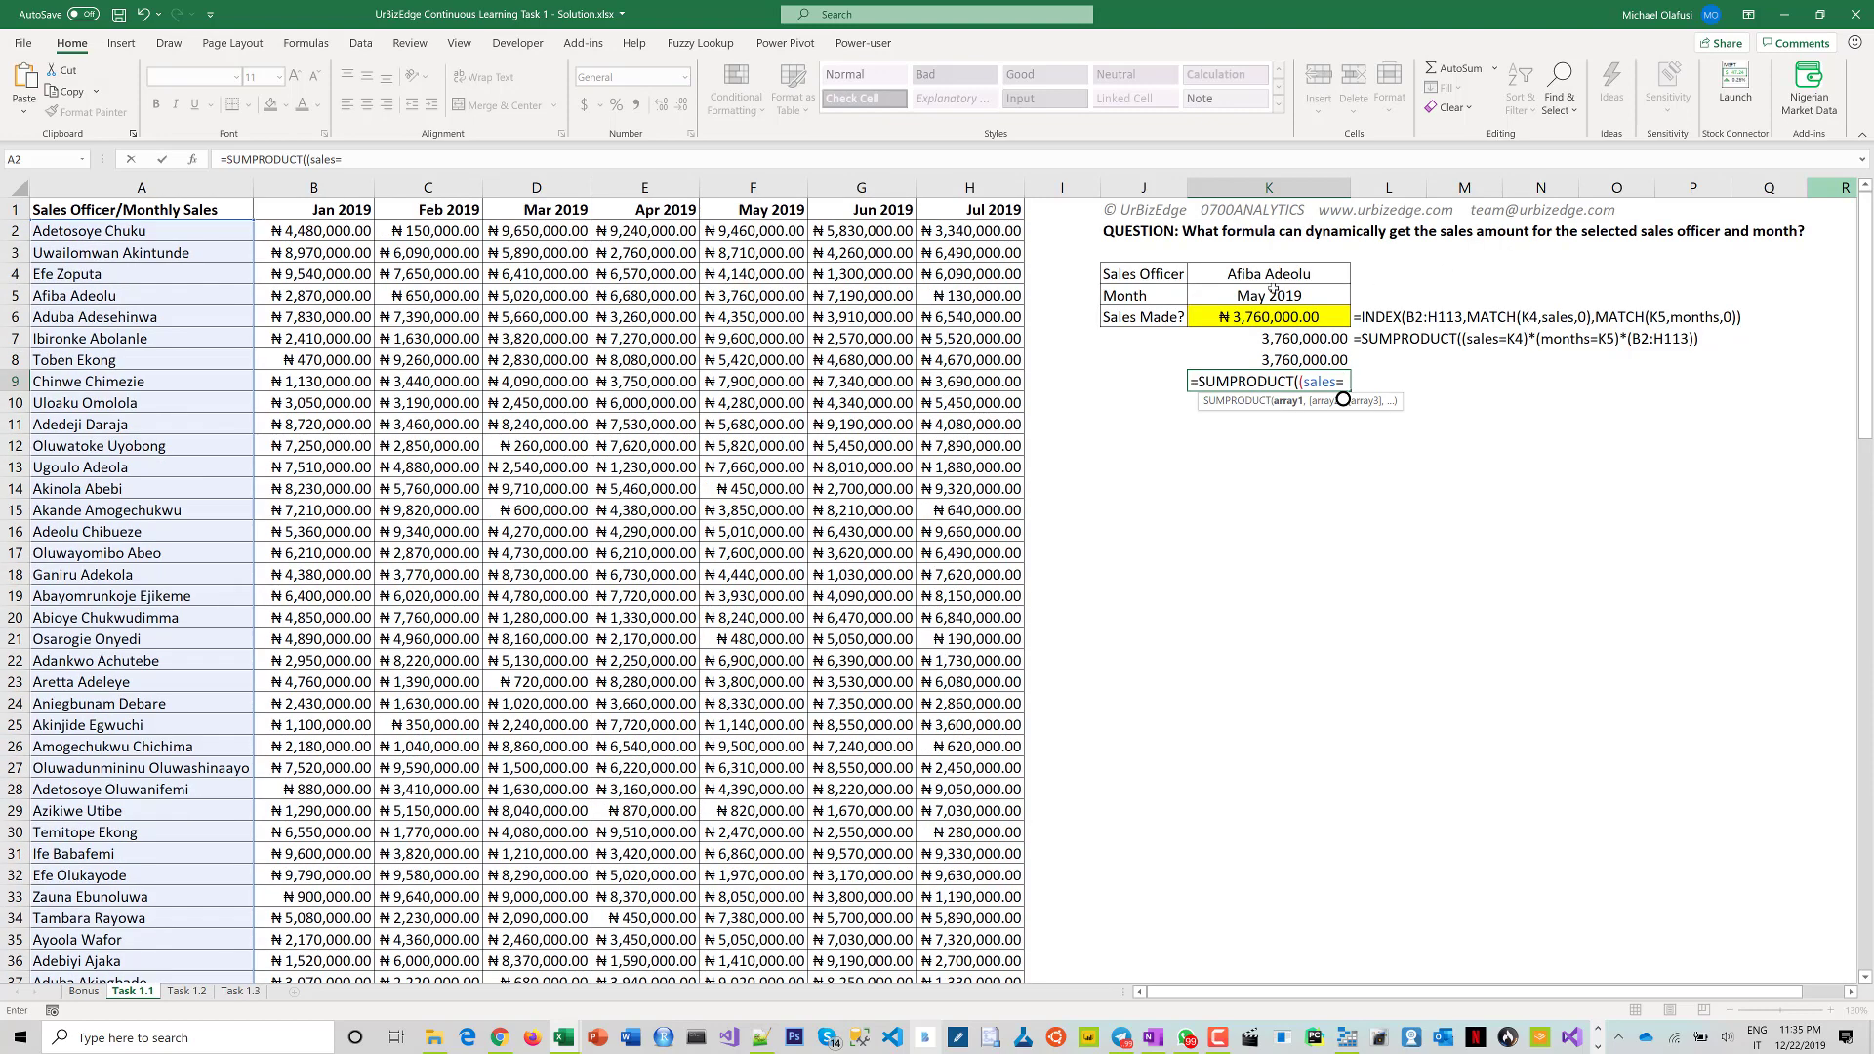
left_click(1265, 277)
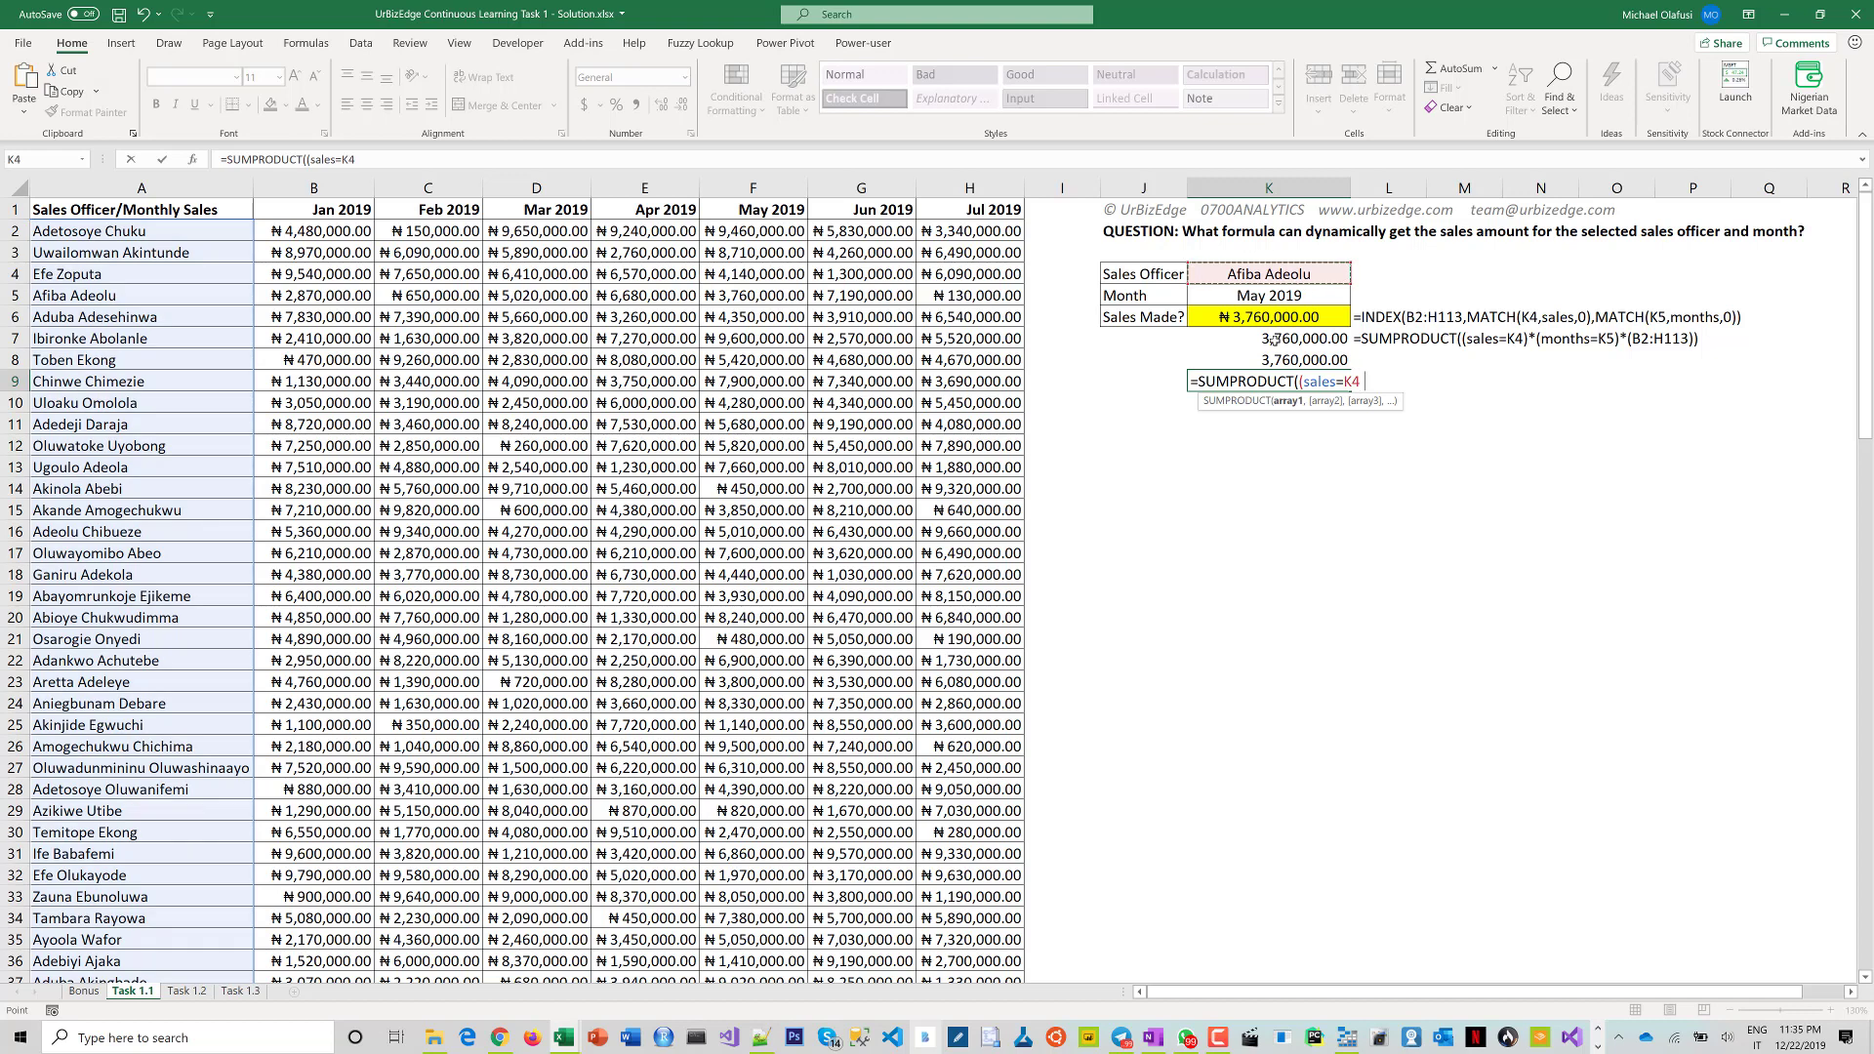
Step: Multiply the officer condition by a second condition that the month headers B1:H1 (months) equal K5
type(")*(")
mouse_move(290, 210)
left_mouse_down()
mouse_move(747, 230)
mouse_move(1000, 213)
left_mouse_up()
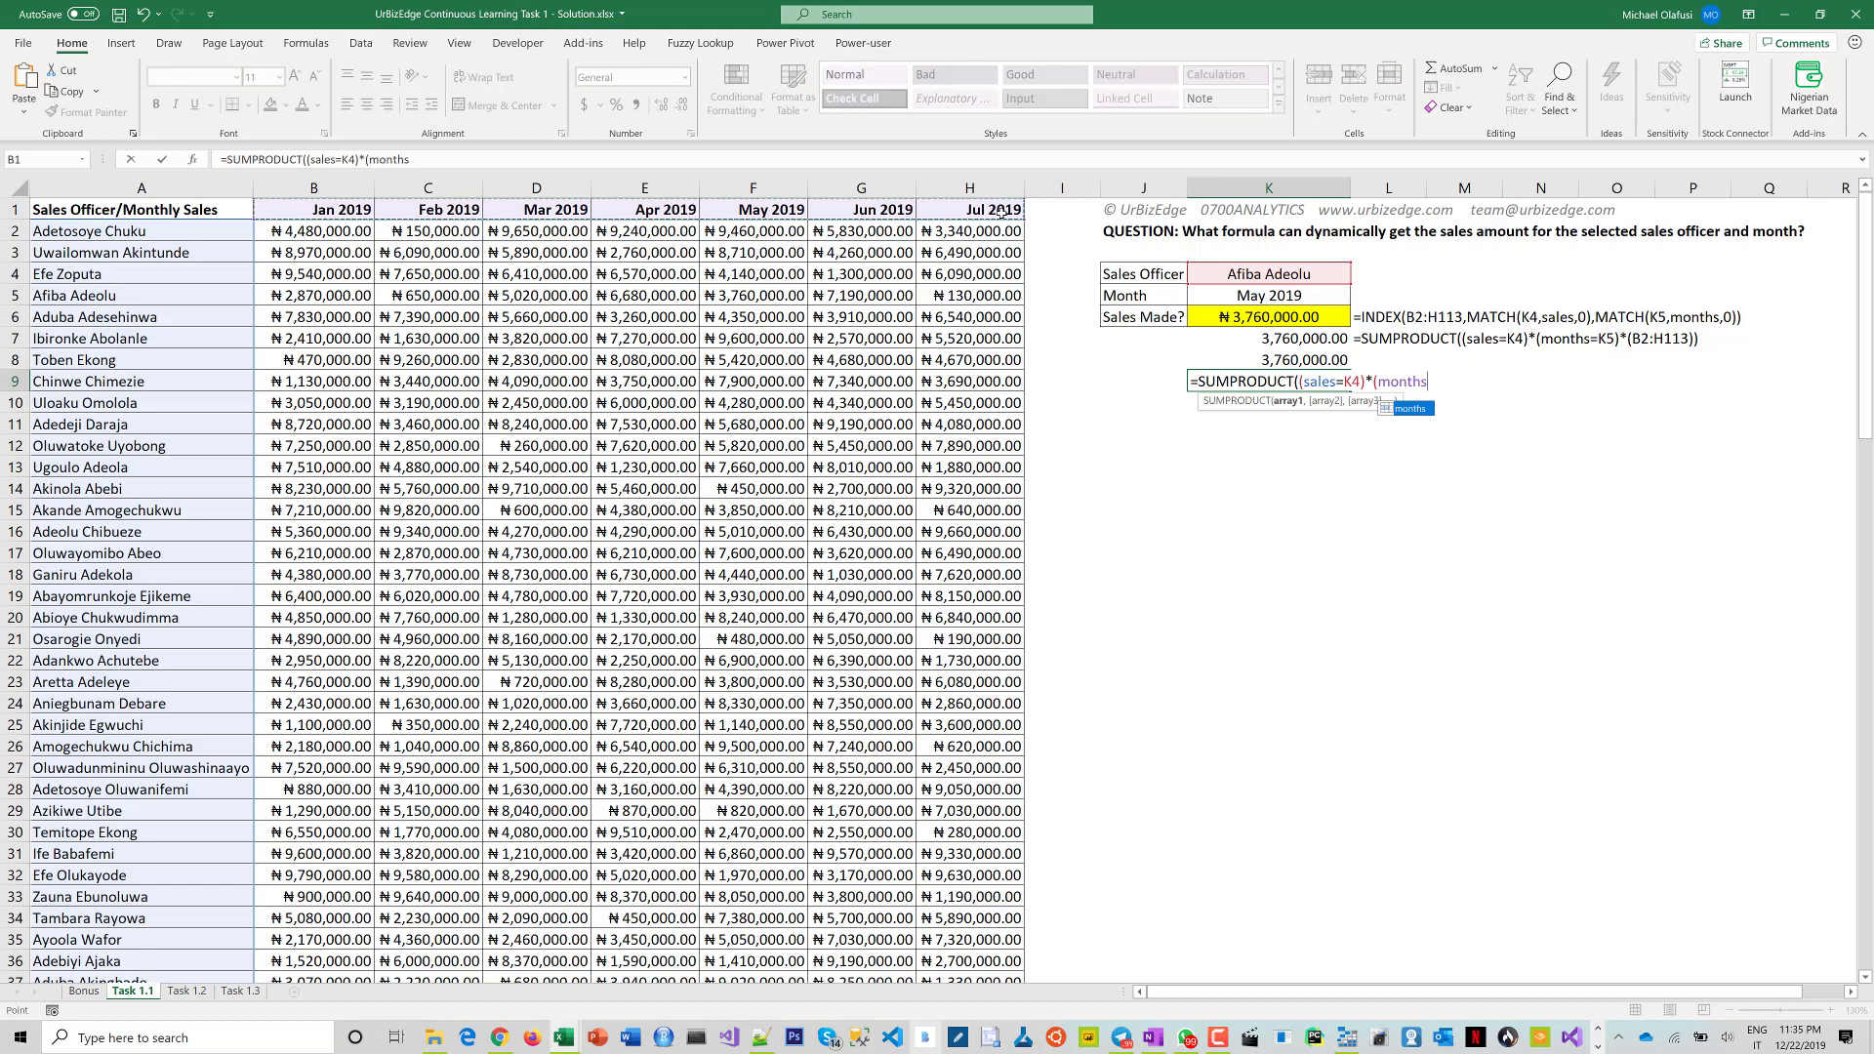
type("=")
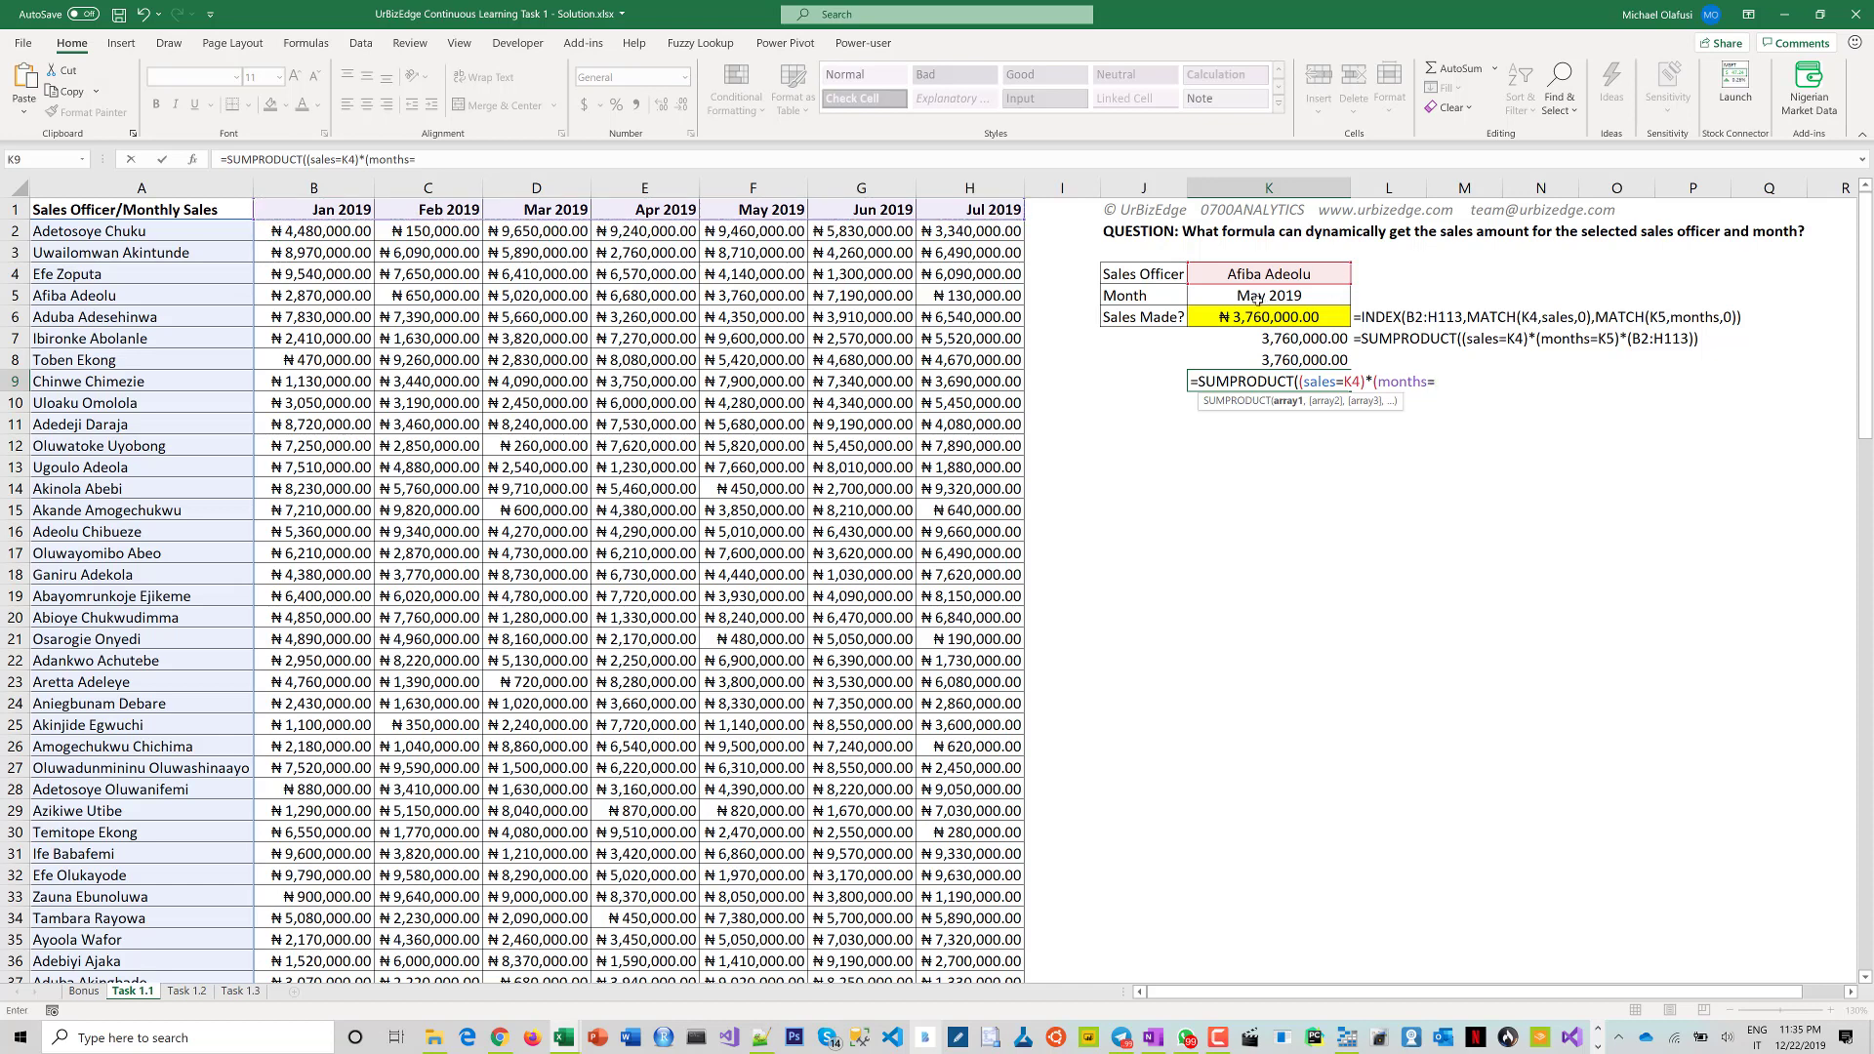
left_click(1257, 298)
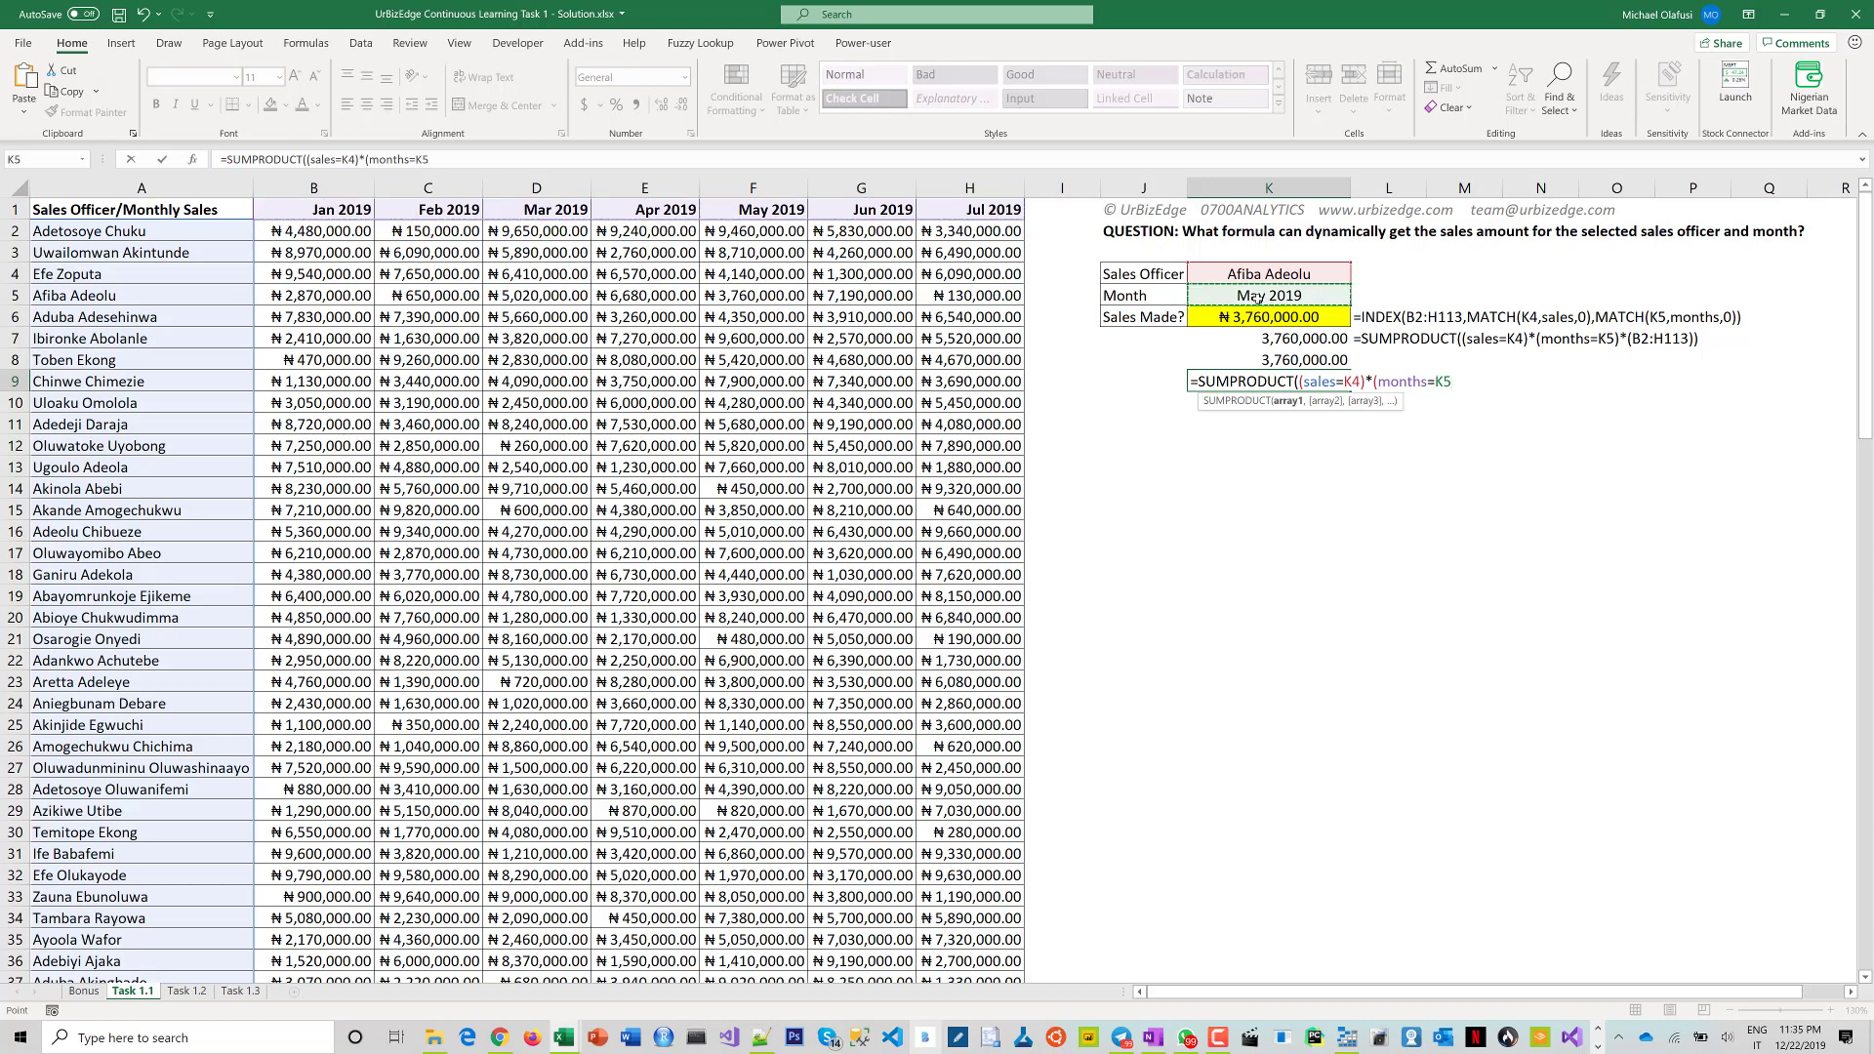
Step: Multiply the two conditions by the sales amounts B2:H113 and complete the SUMPRODUCT formula in K9
type(")*(")
left_click_drag(310, 230, 1015, 234)
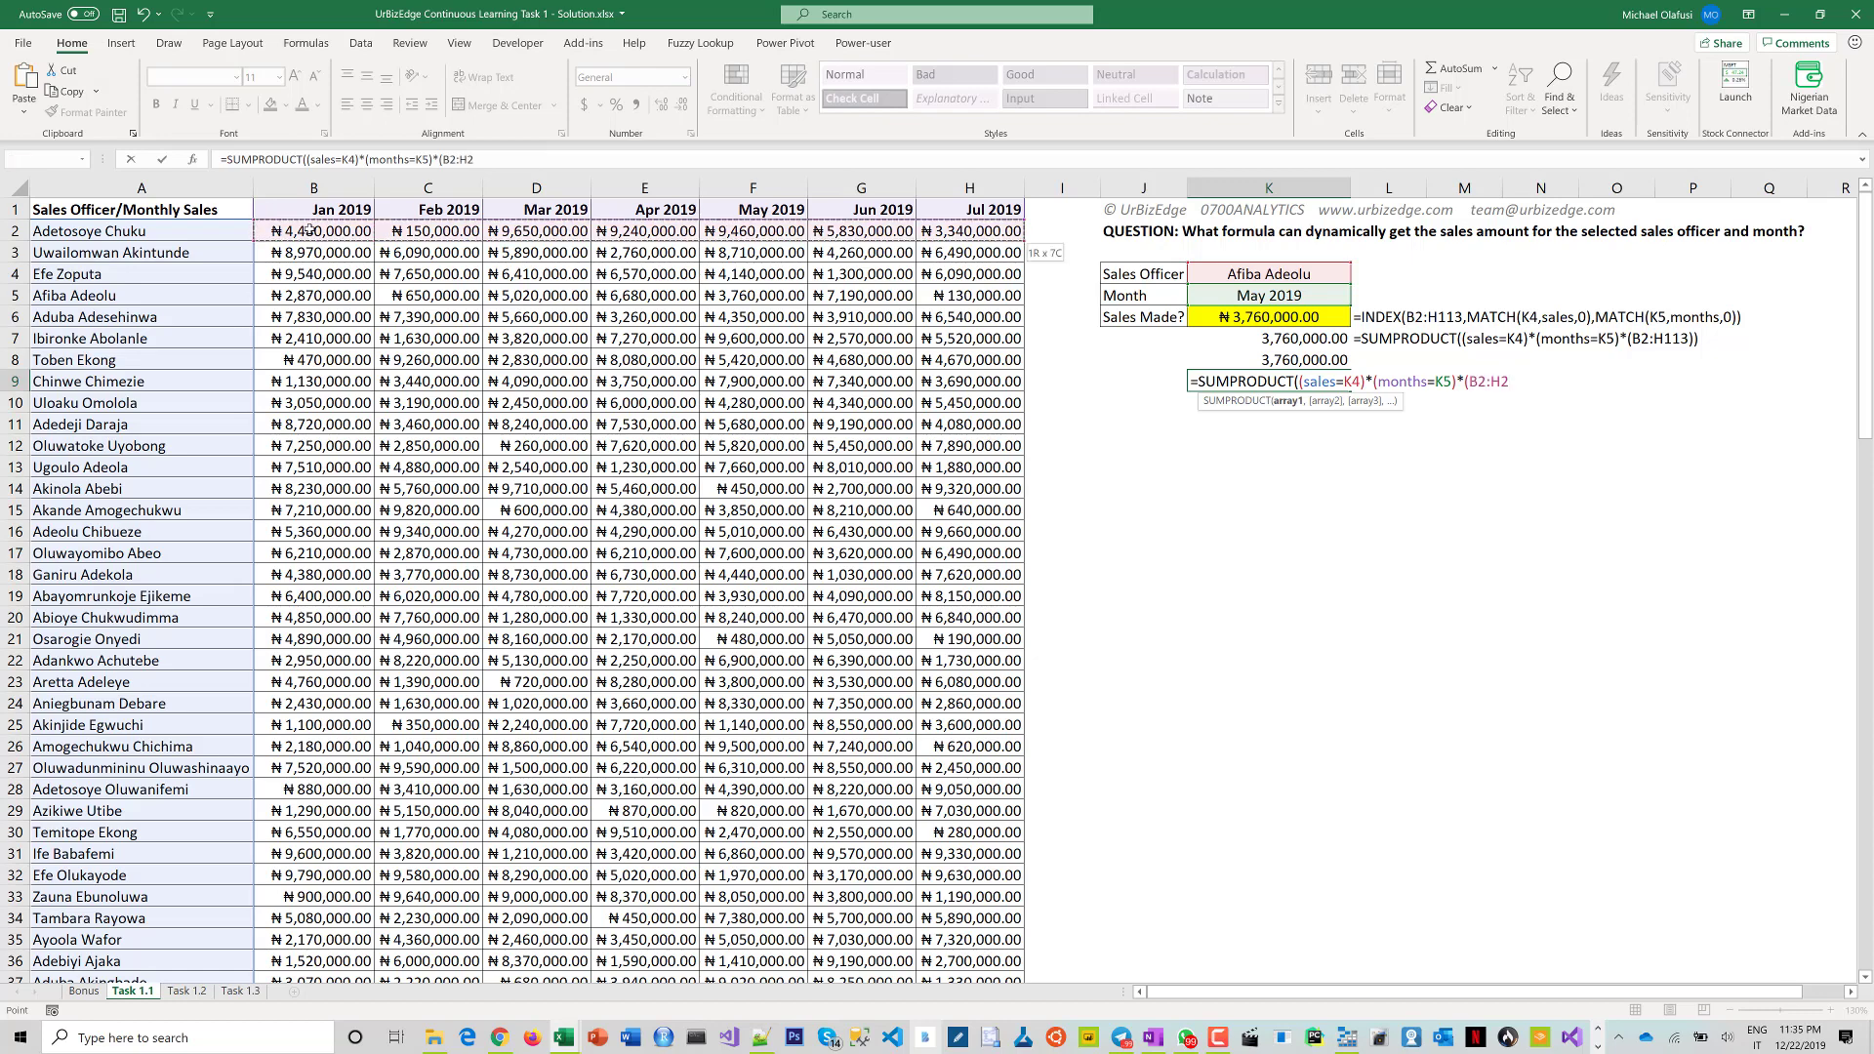
key("ctrl+shift+Down")
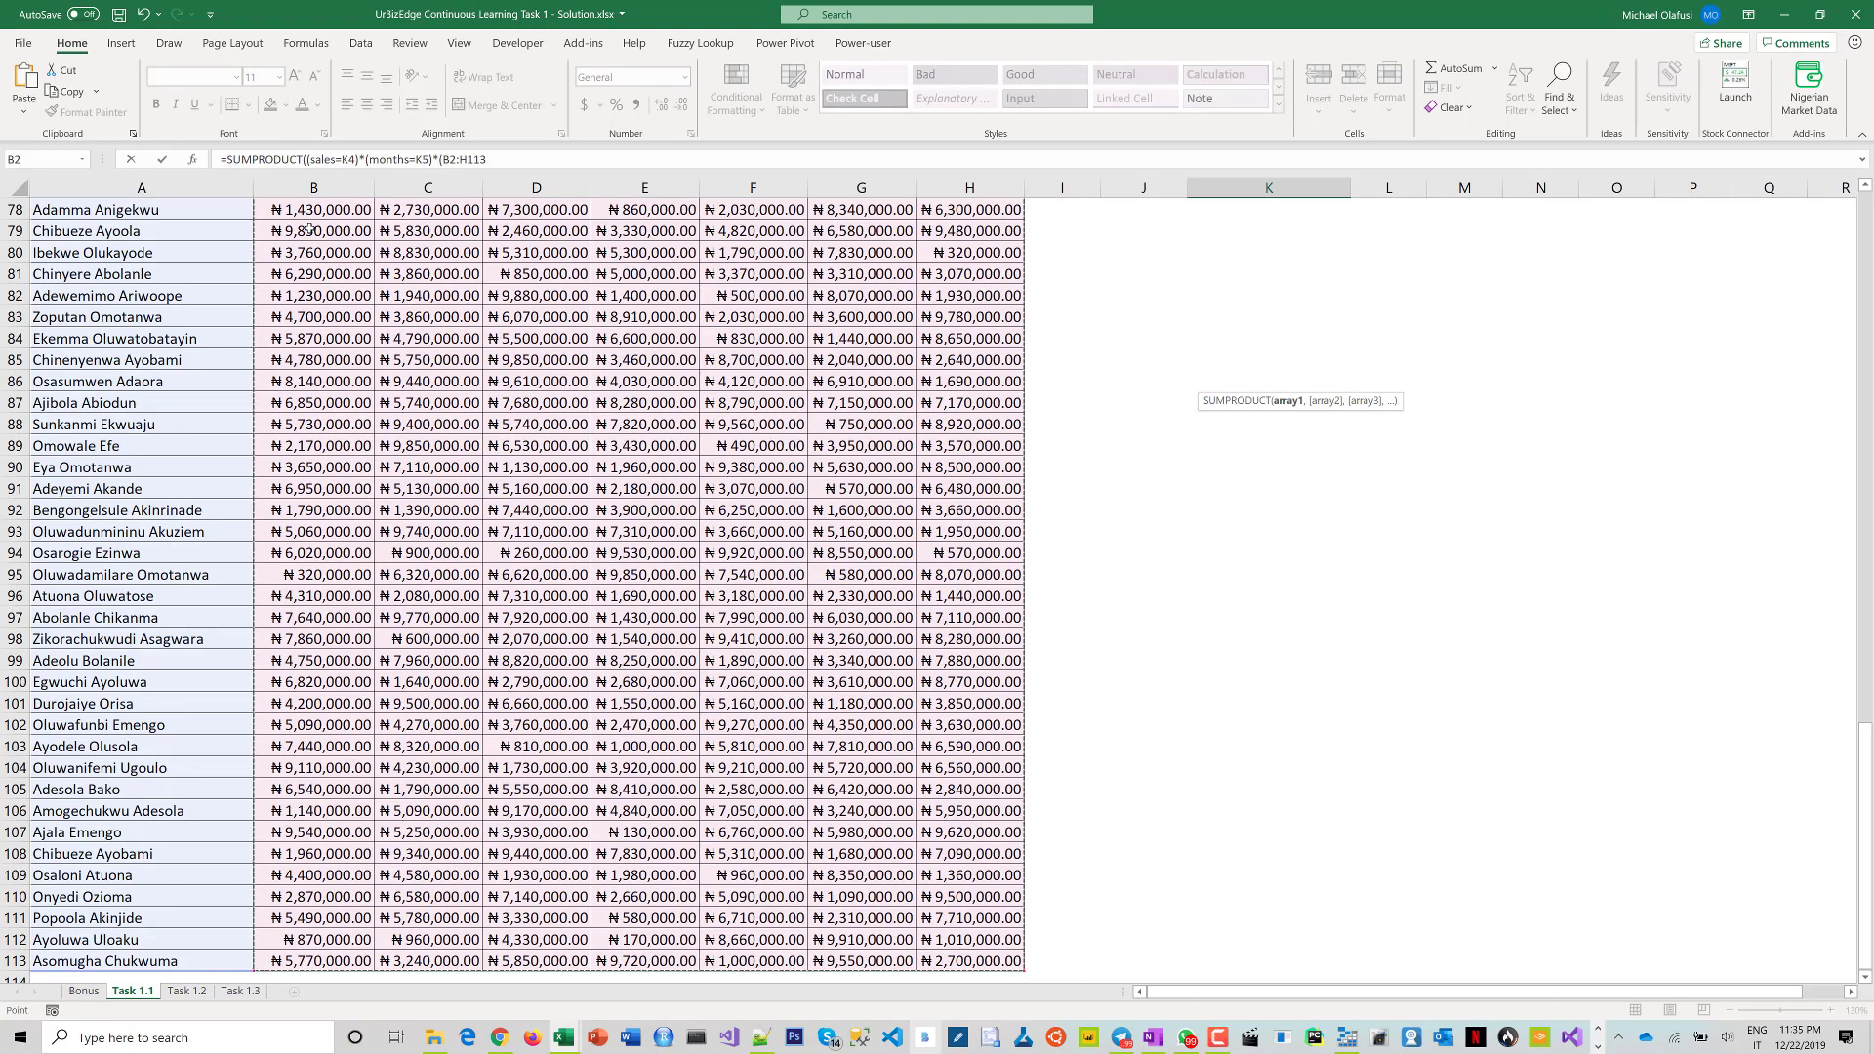
type(")")
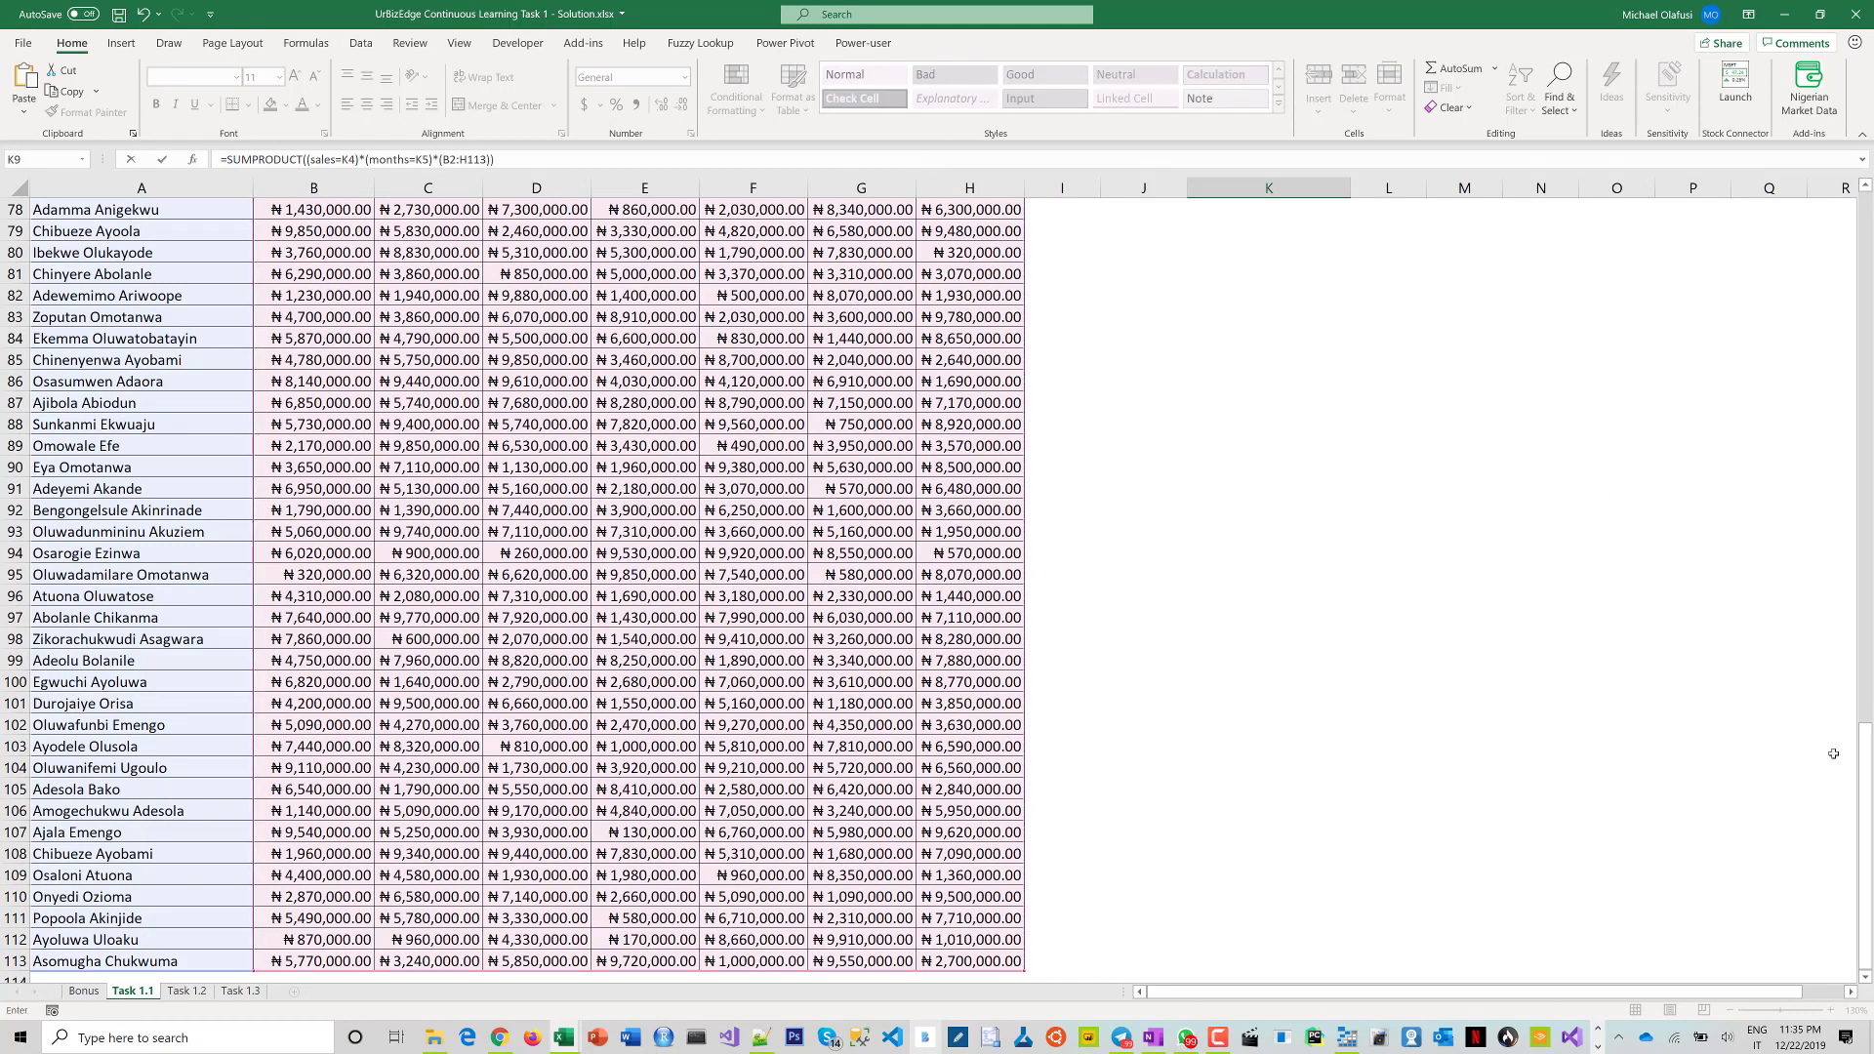
key("ctrl+Return")
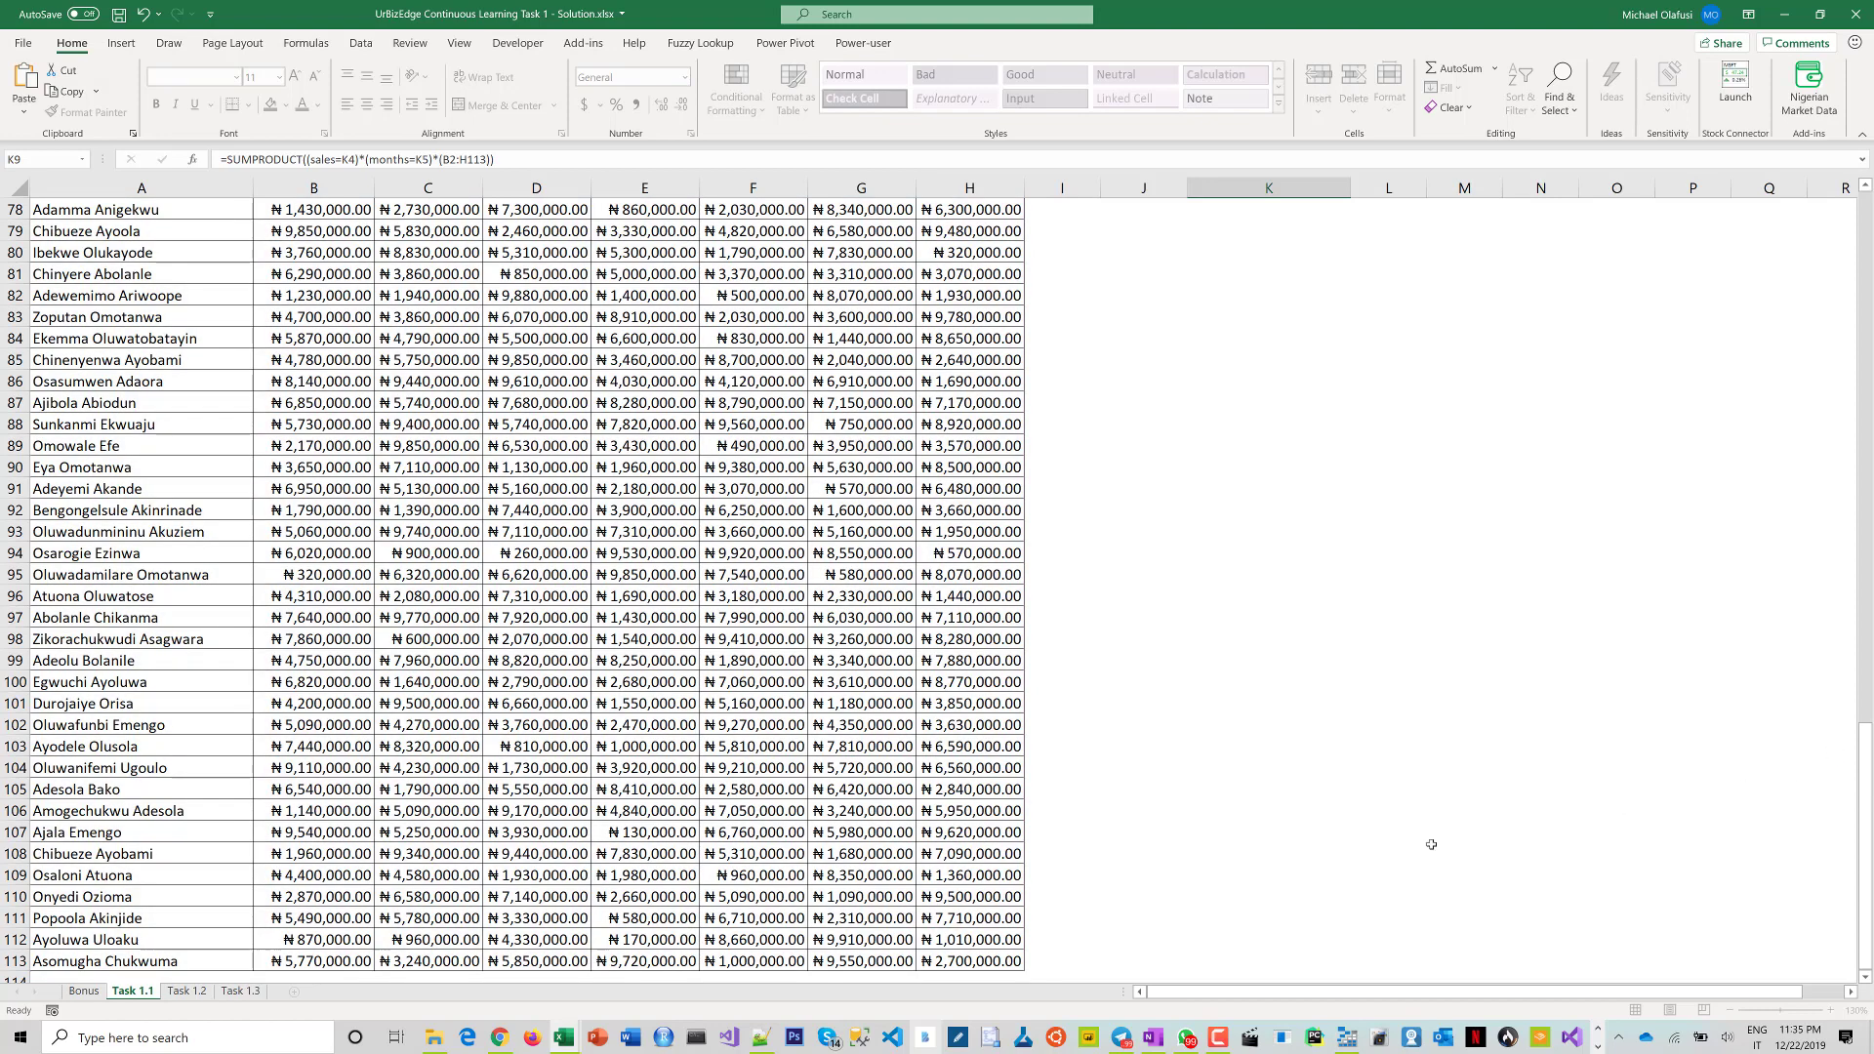
key("Up")
key("Up")
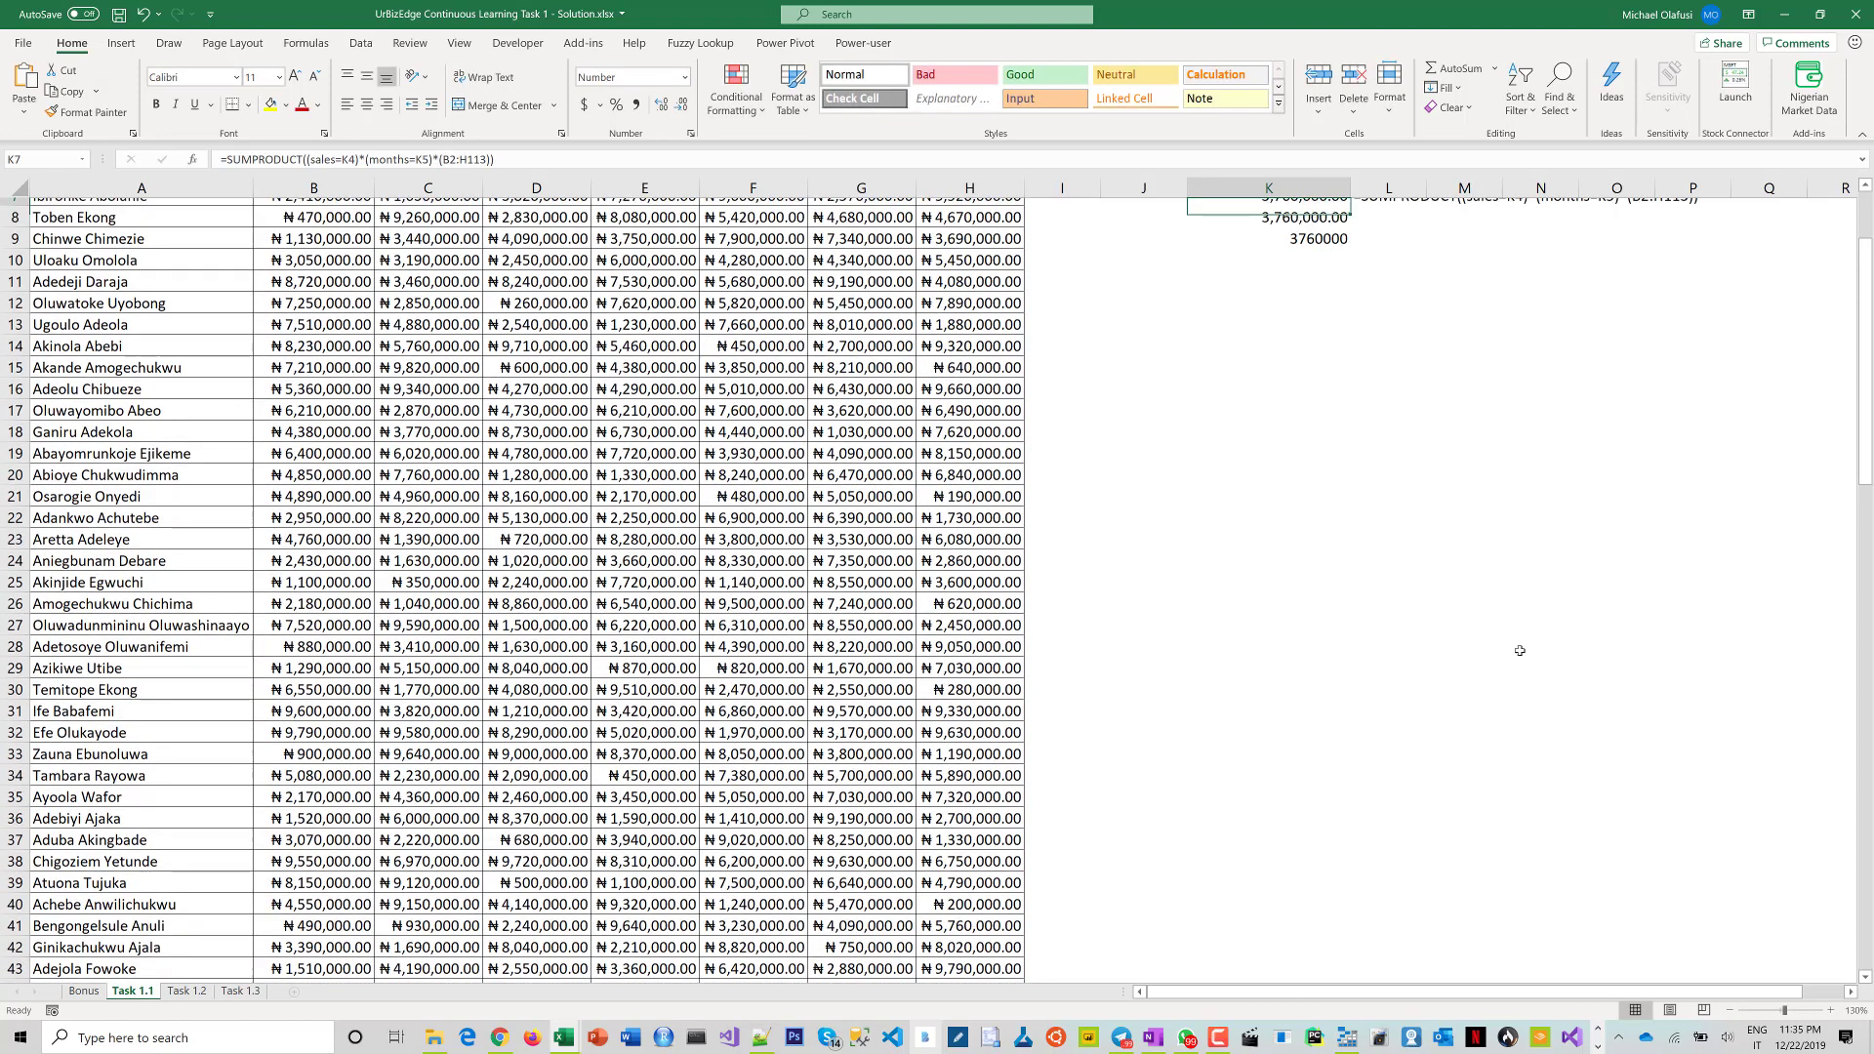
key("ctrl+Up")
scroll(1310, 348, "up", 1)
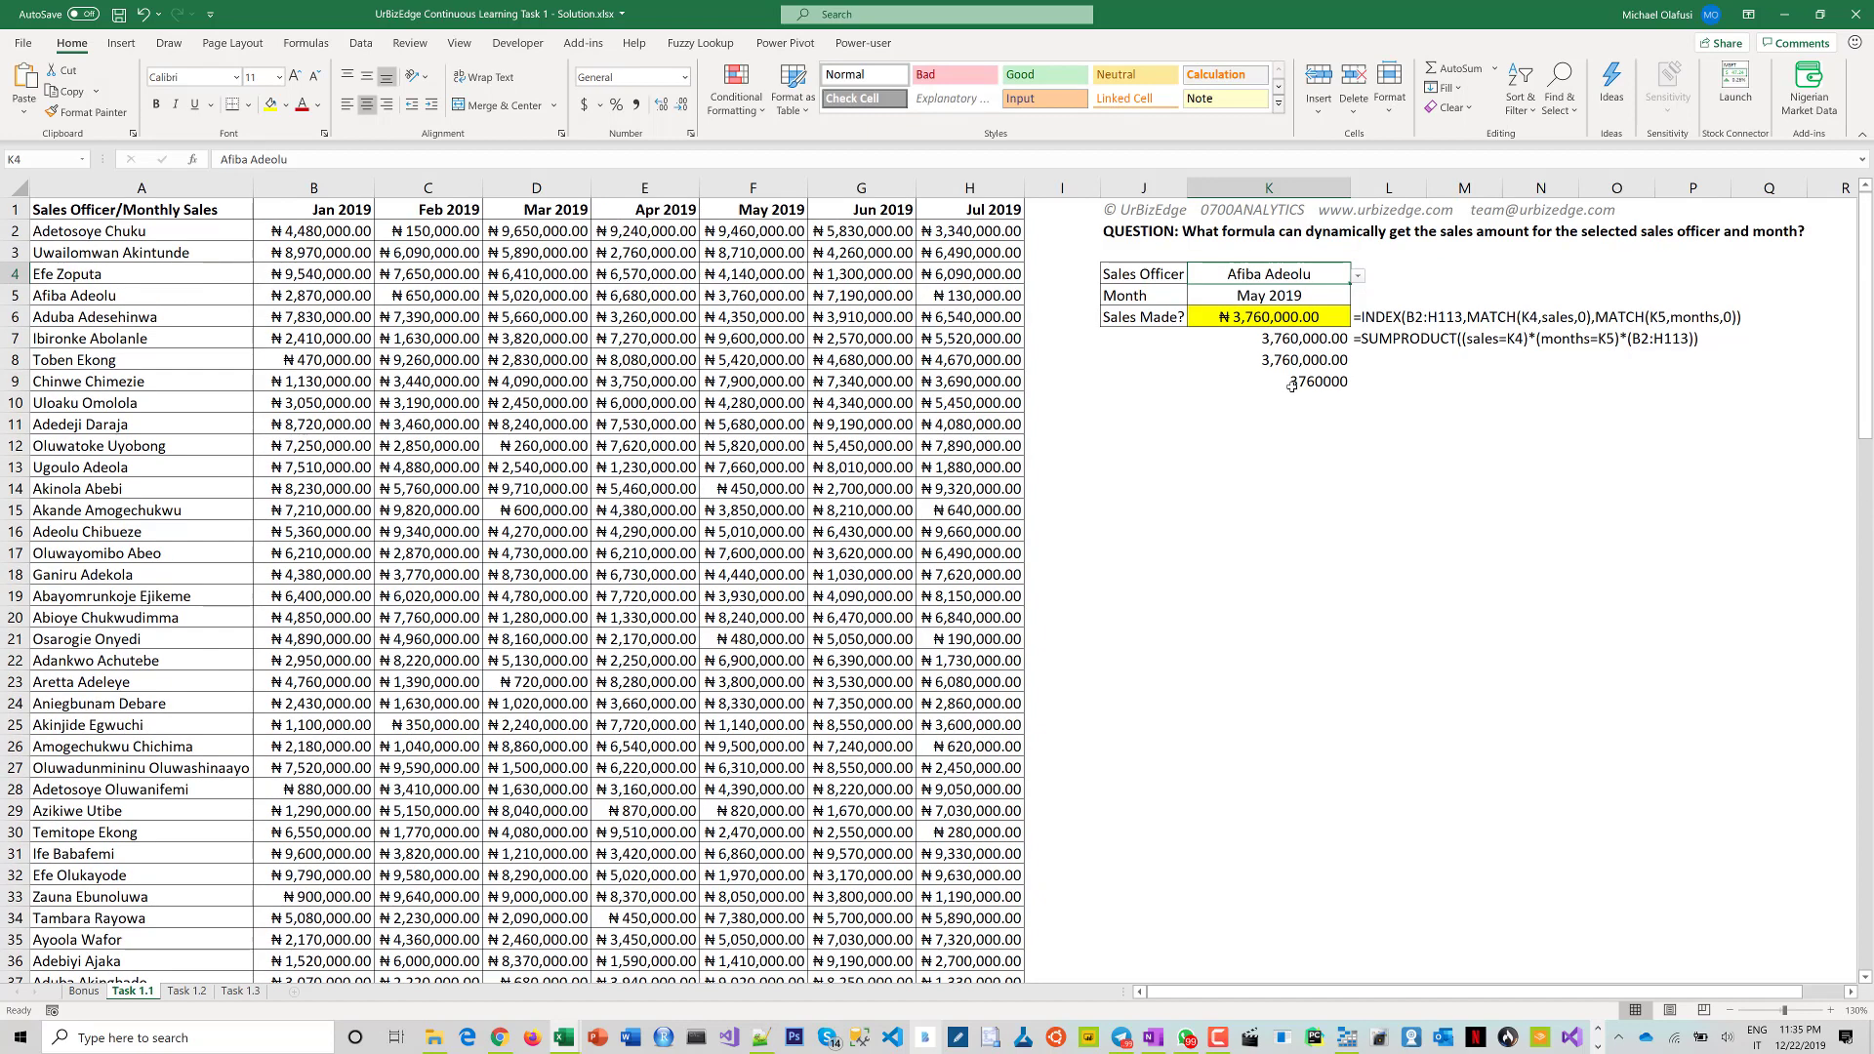
Step: Examine the SUMPRODUCT formula in K9 and the ranges it refers to, leaving the cell as it is
left_click(1298, 382)
double_click(1301, 381)
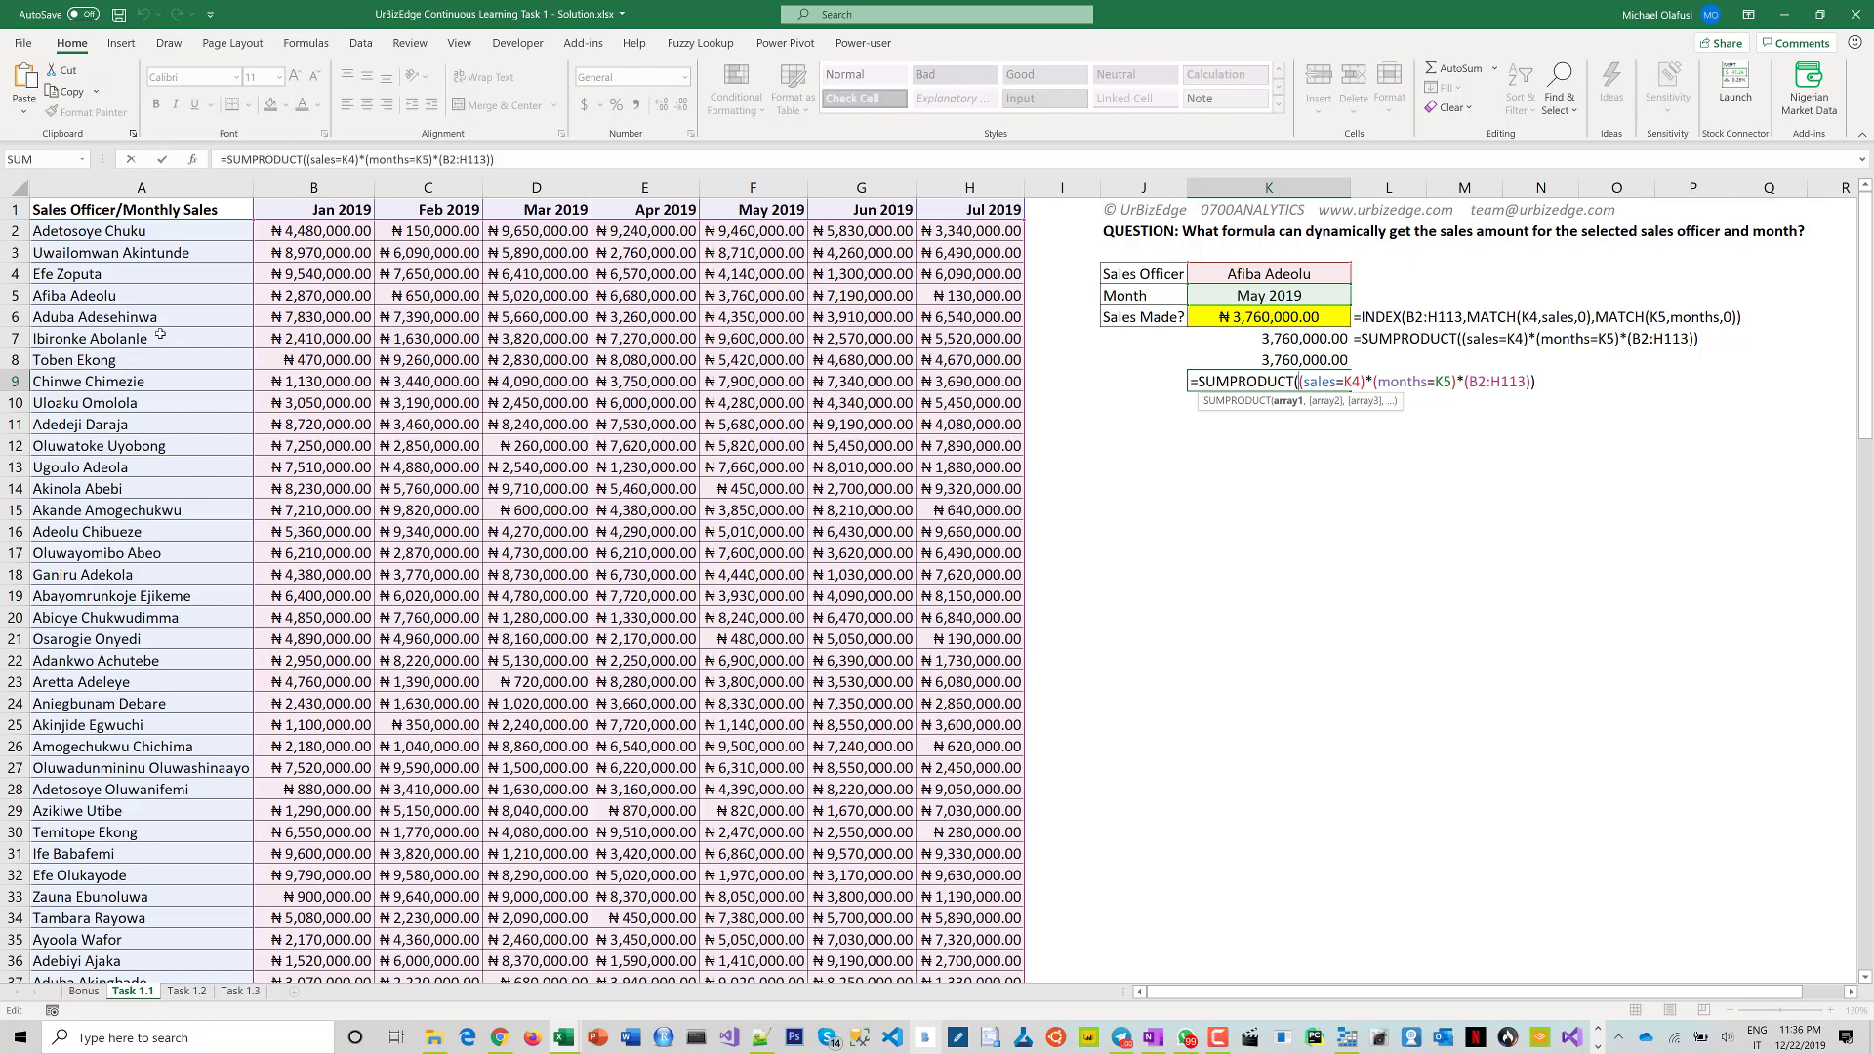
key("Return")
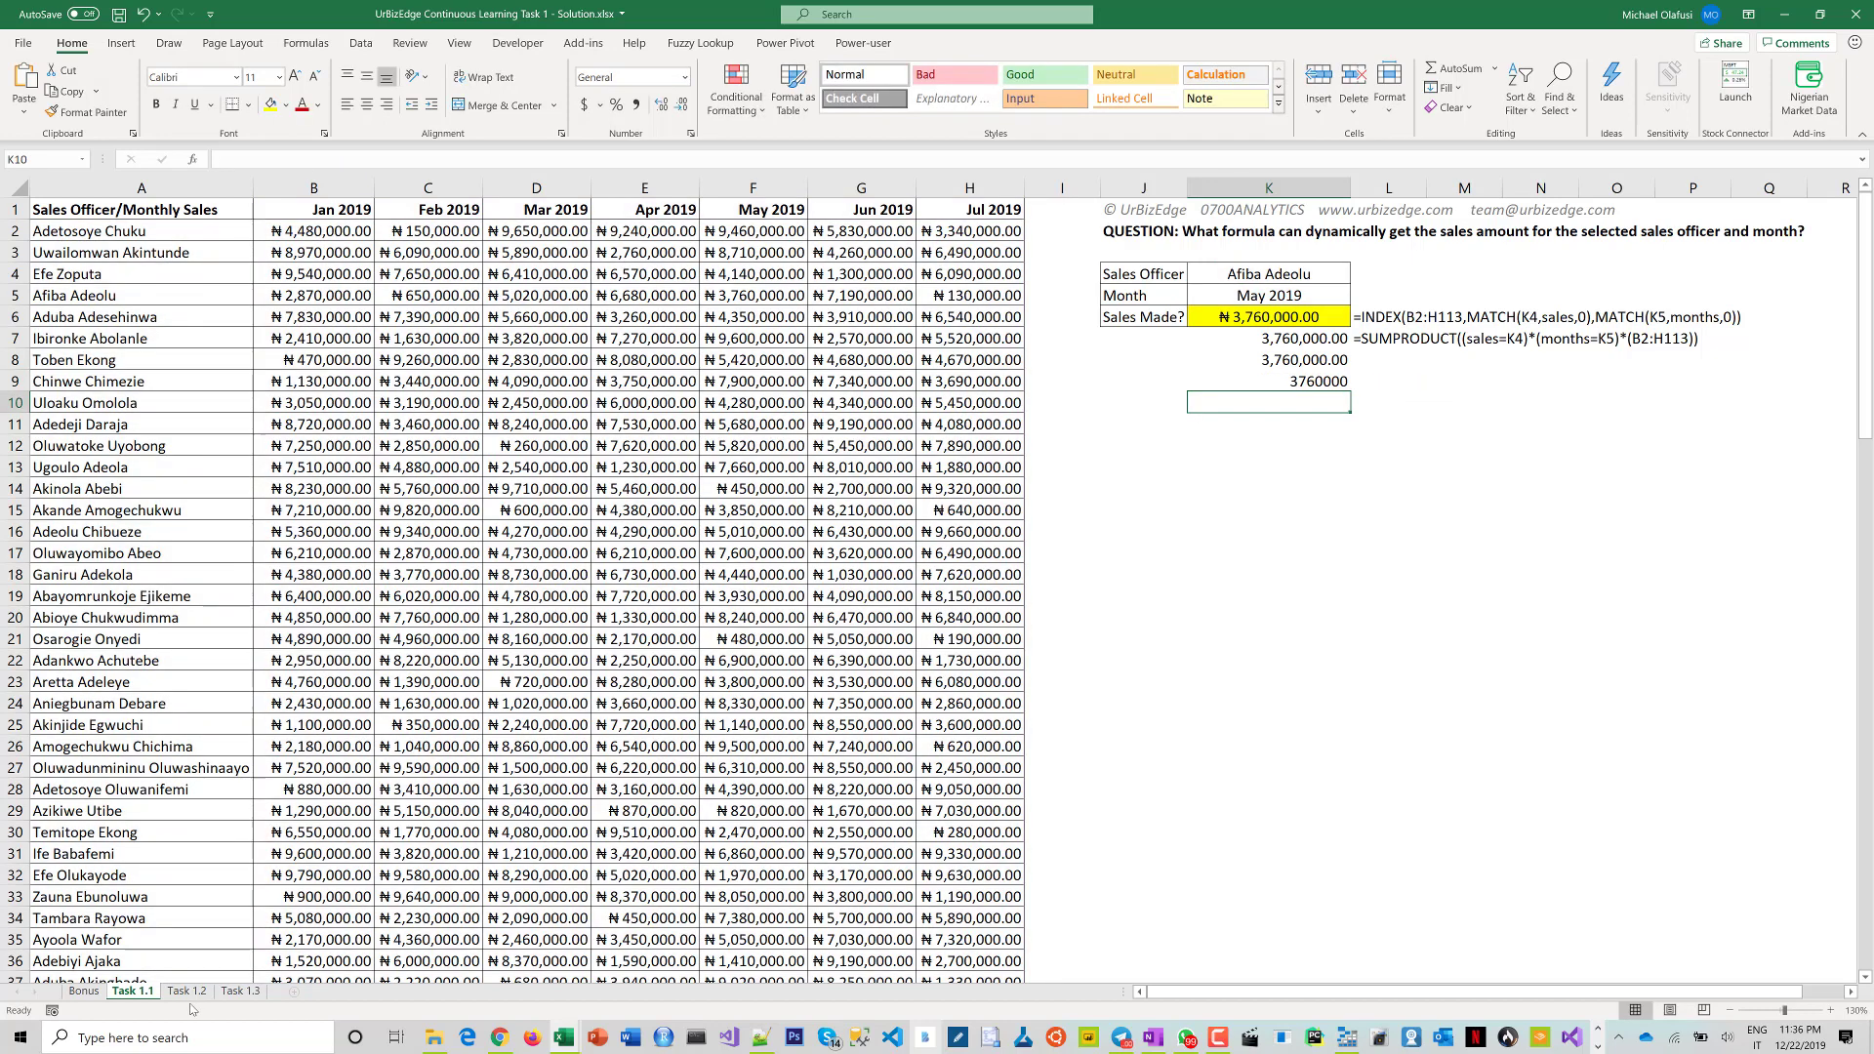
Step: Switch to the Task 1.2 sheet and set the sales officer in L4 to the third name of its list
key("ctrl+Page_Down")
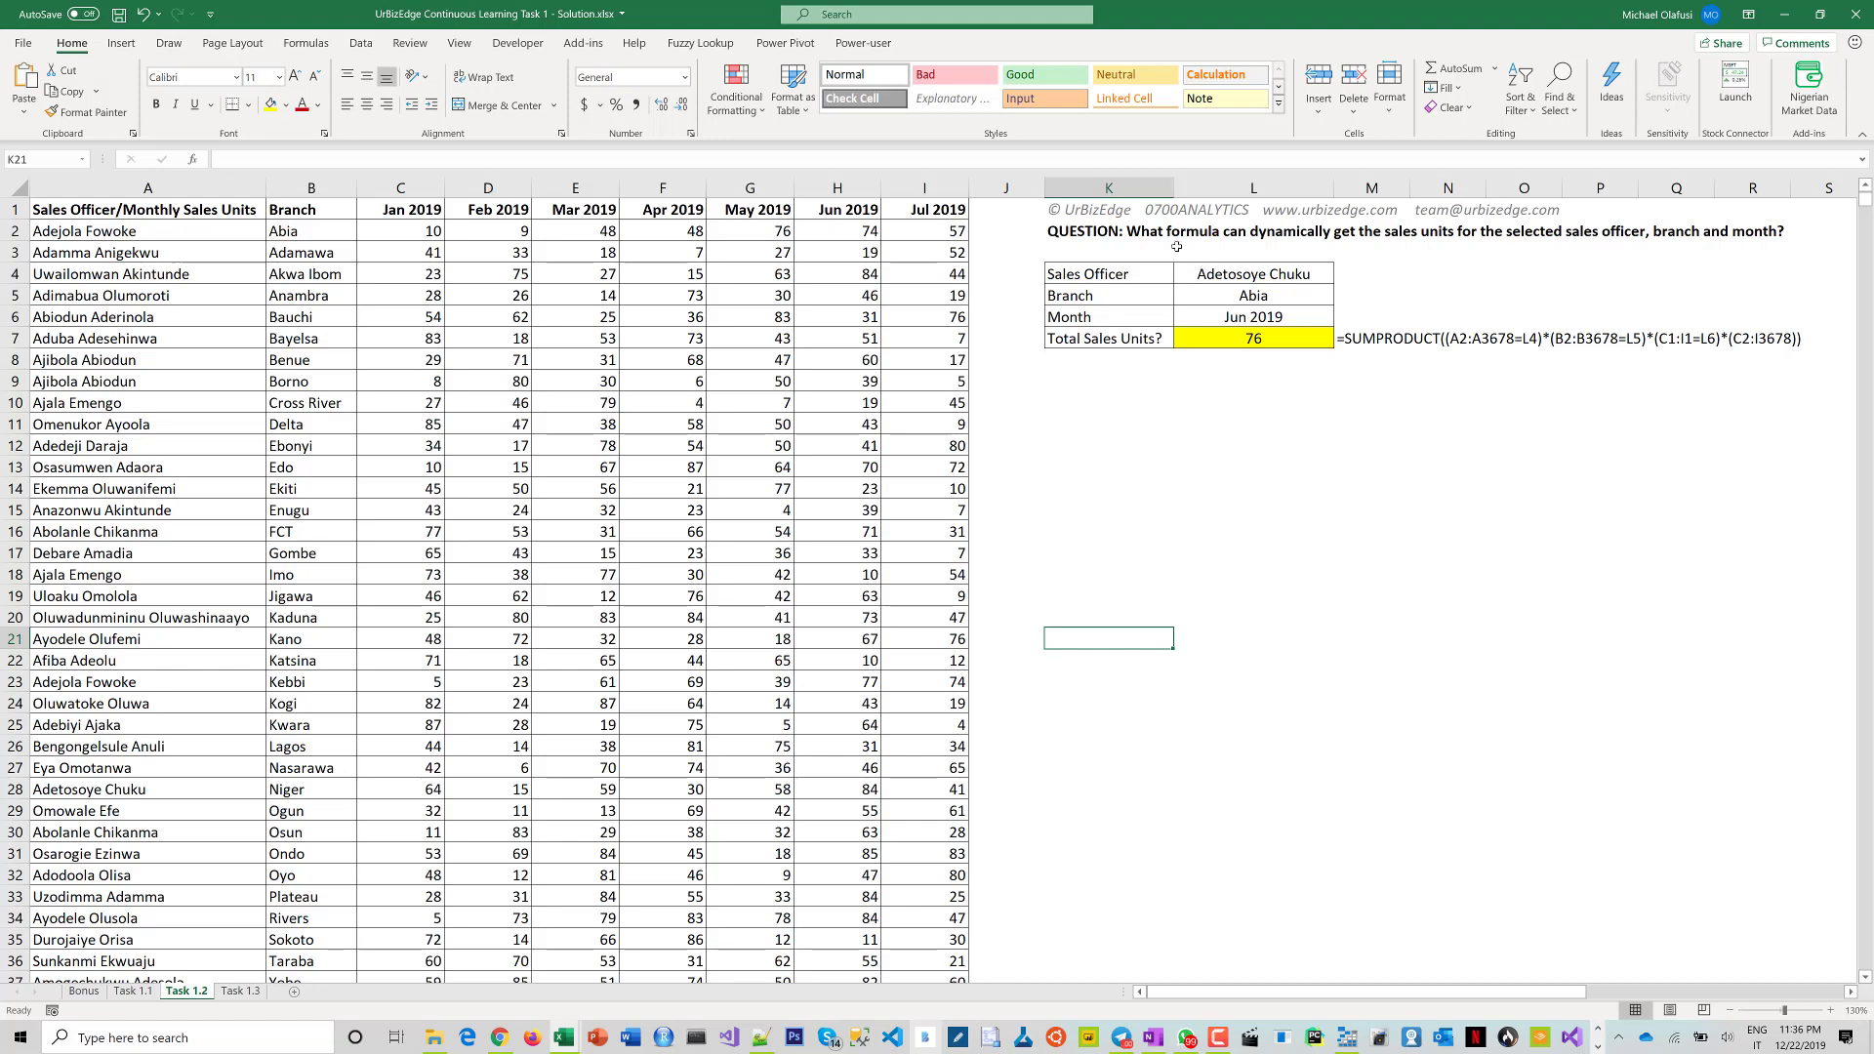
left_click(1240, 337)
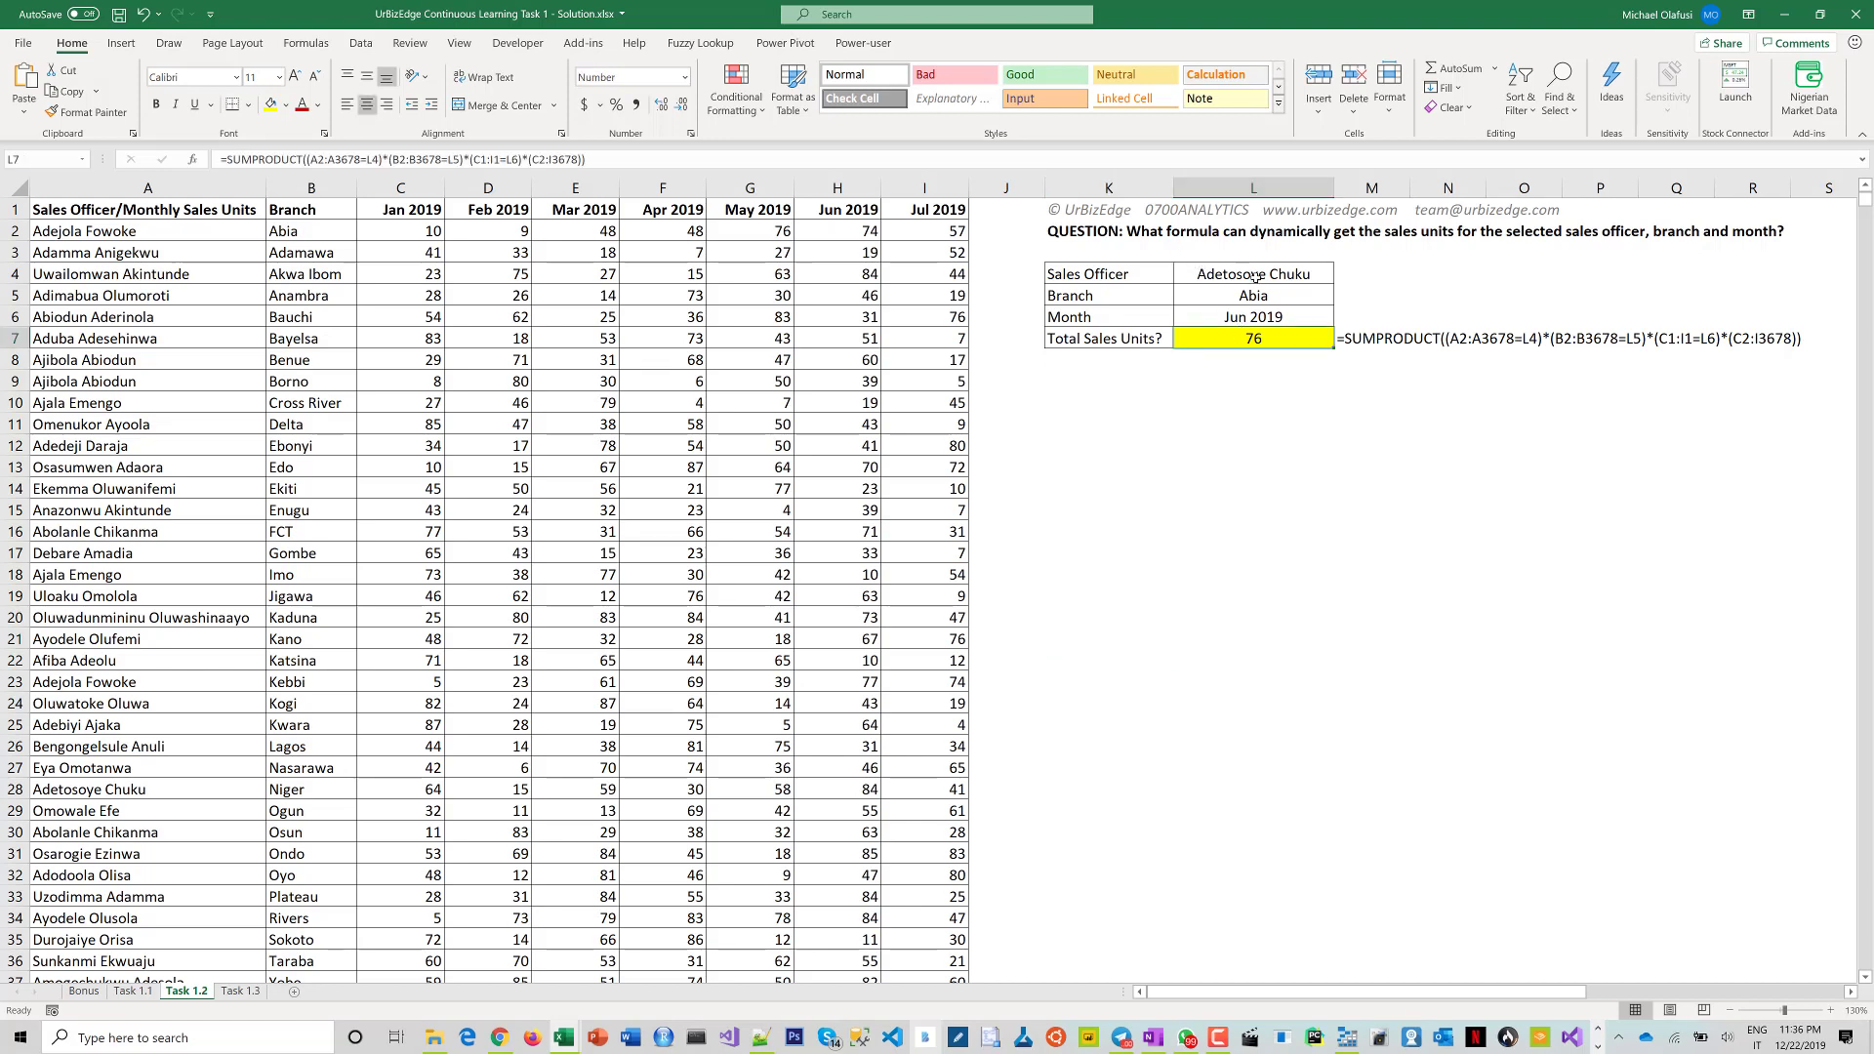
left_click(1308, 276)
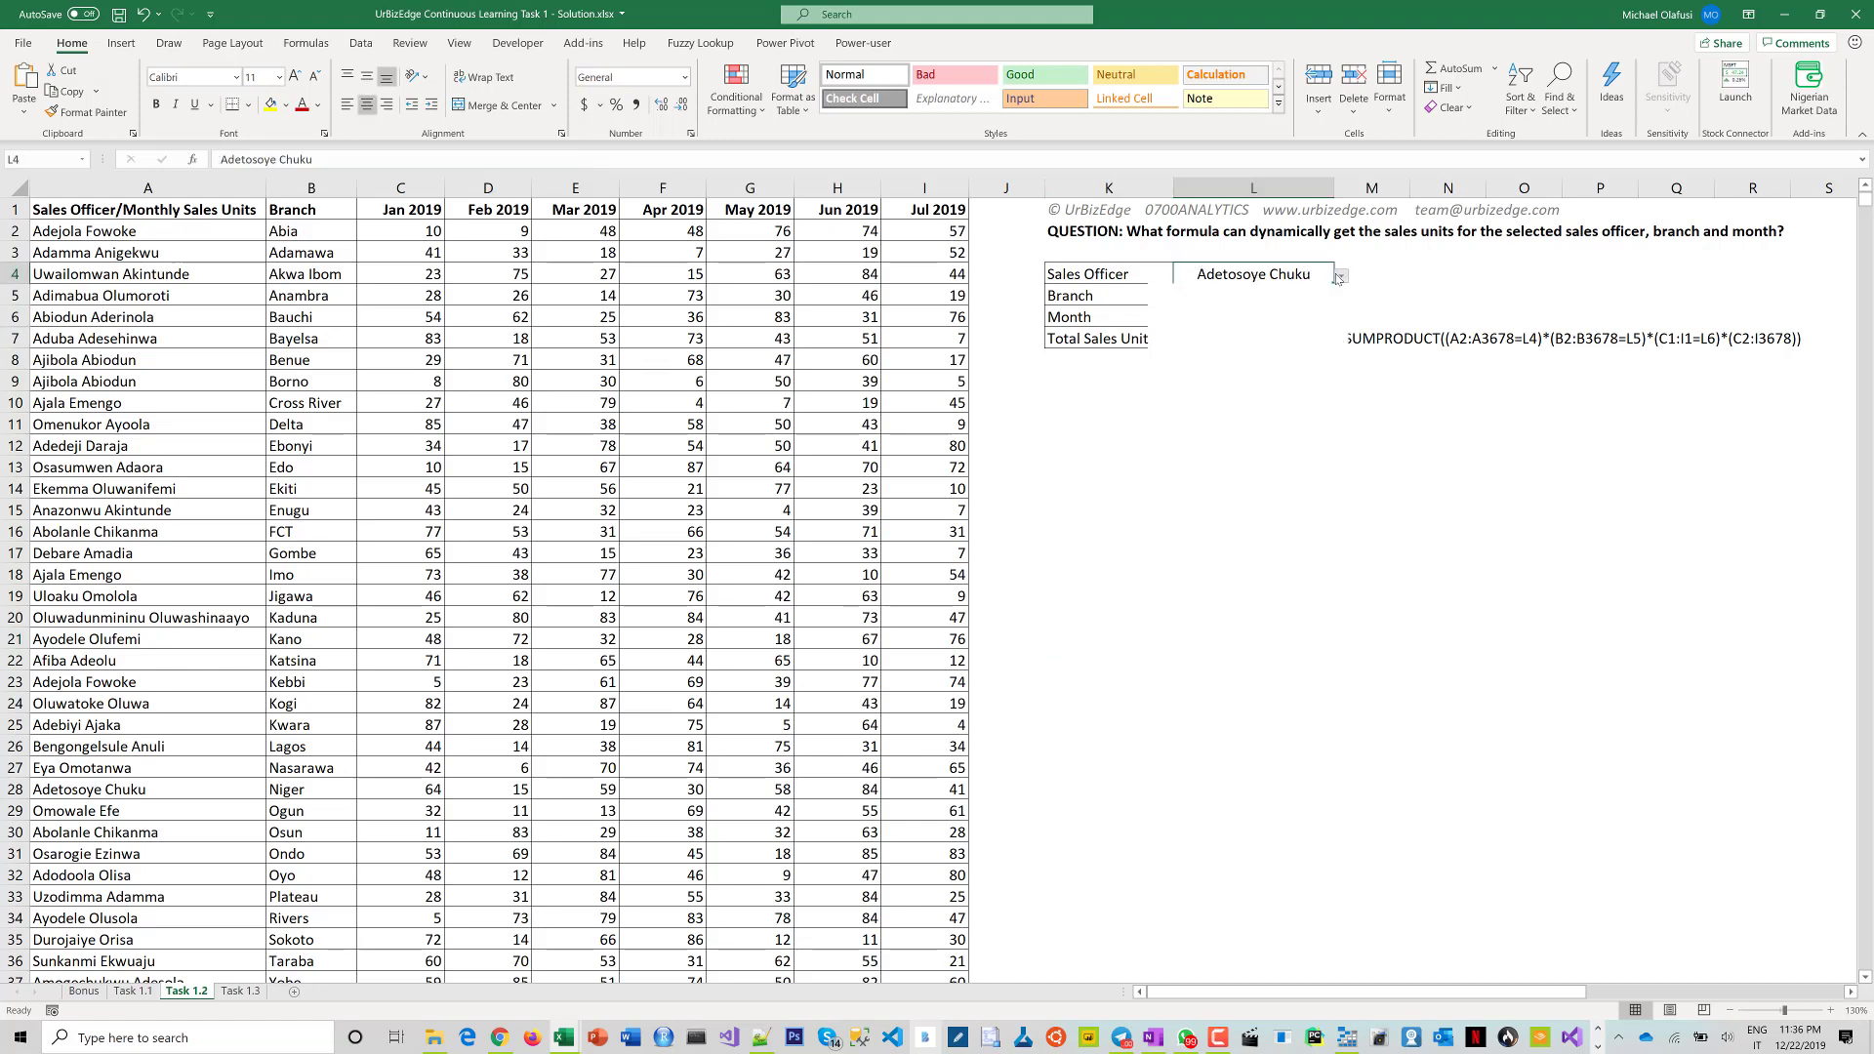
left_click(1342, 276)
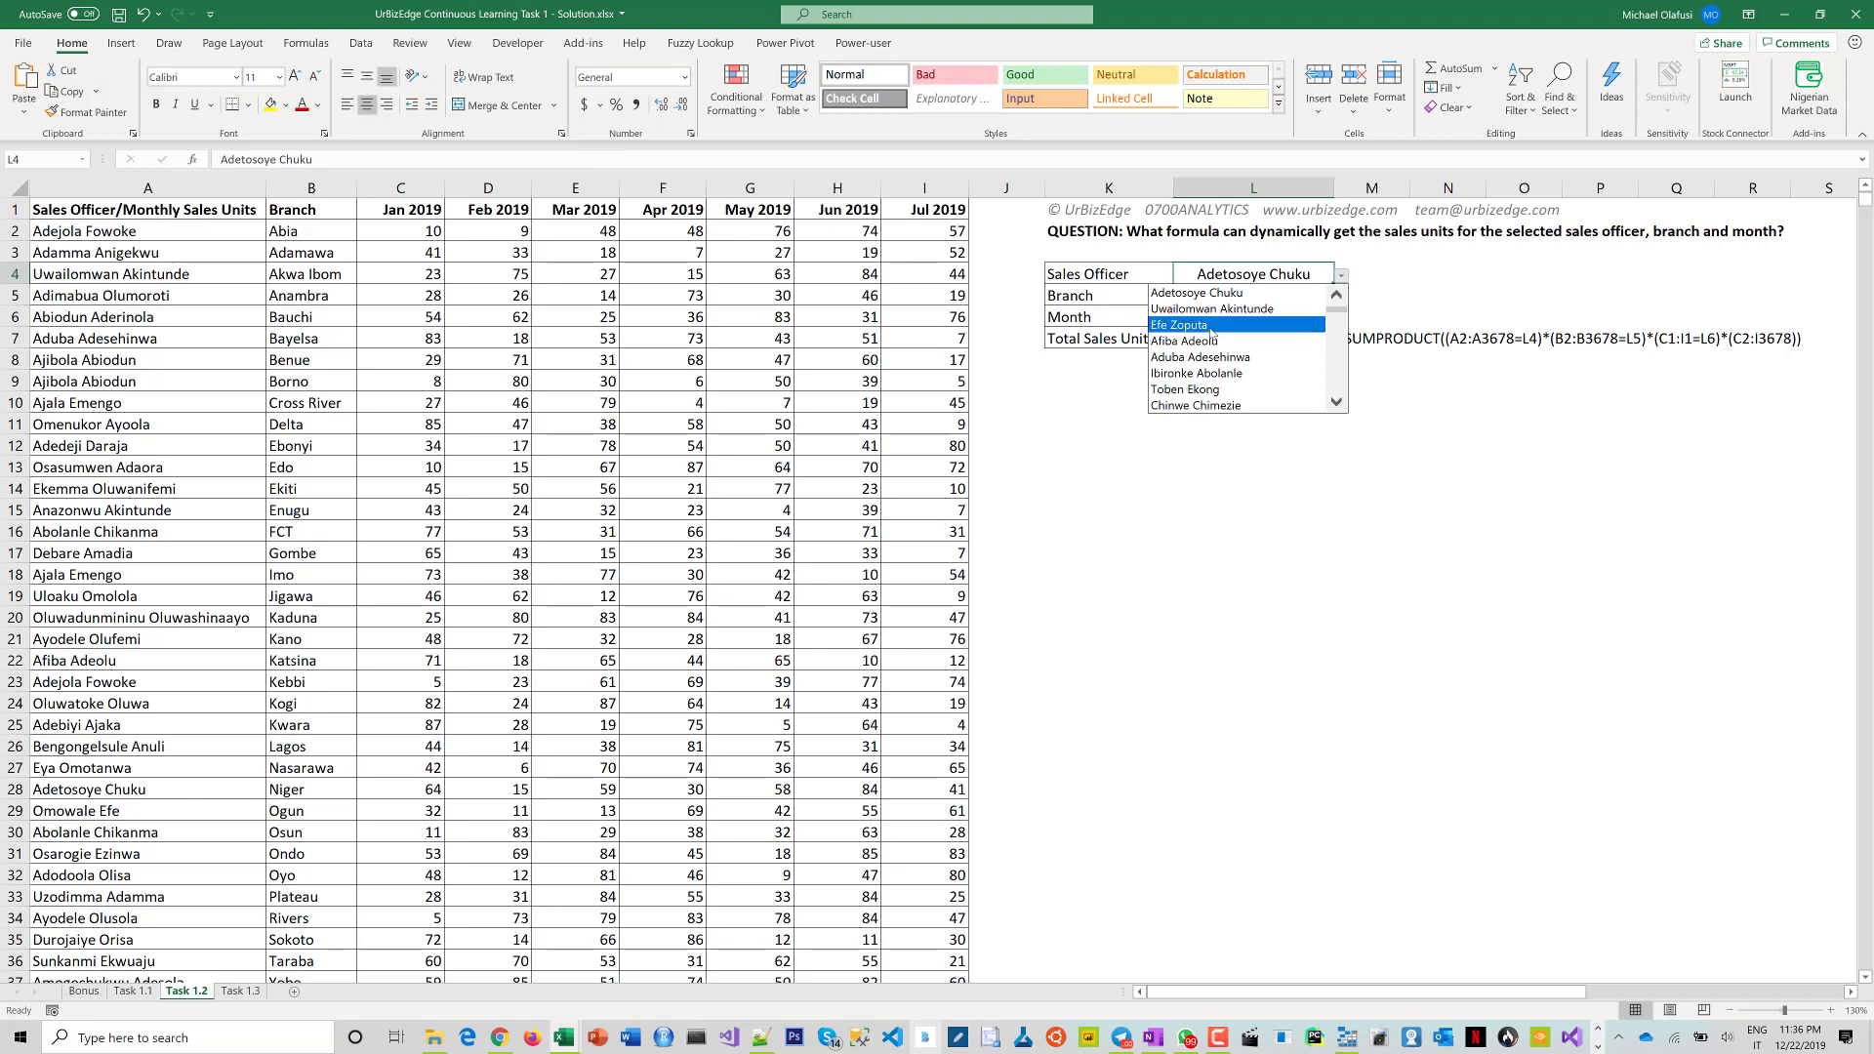
left_click(1210, 328)
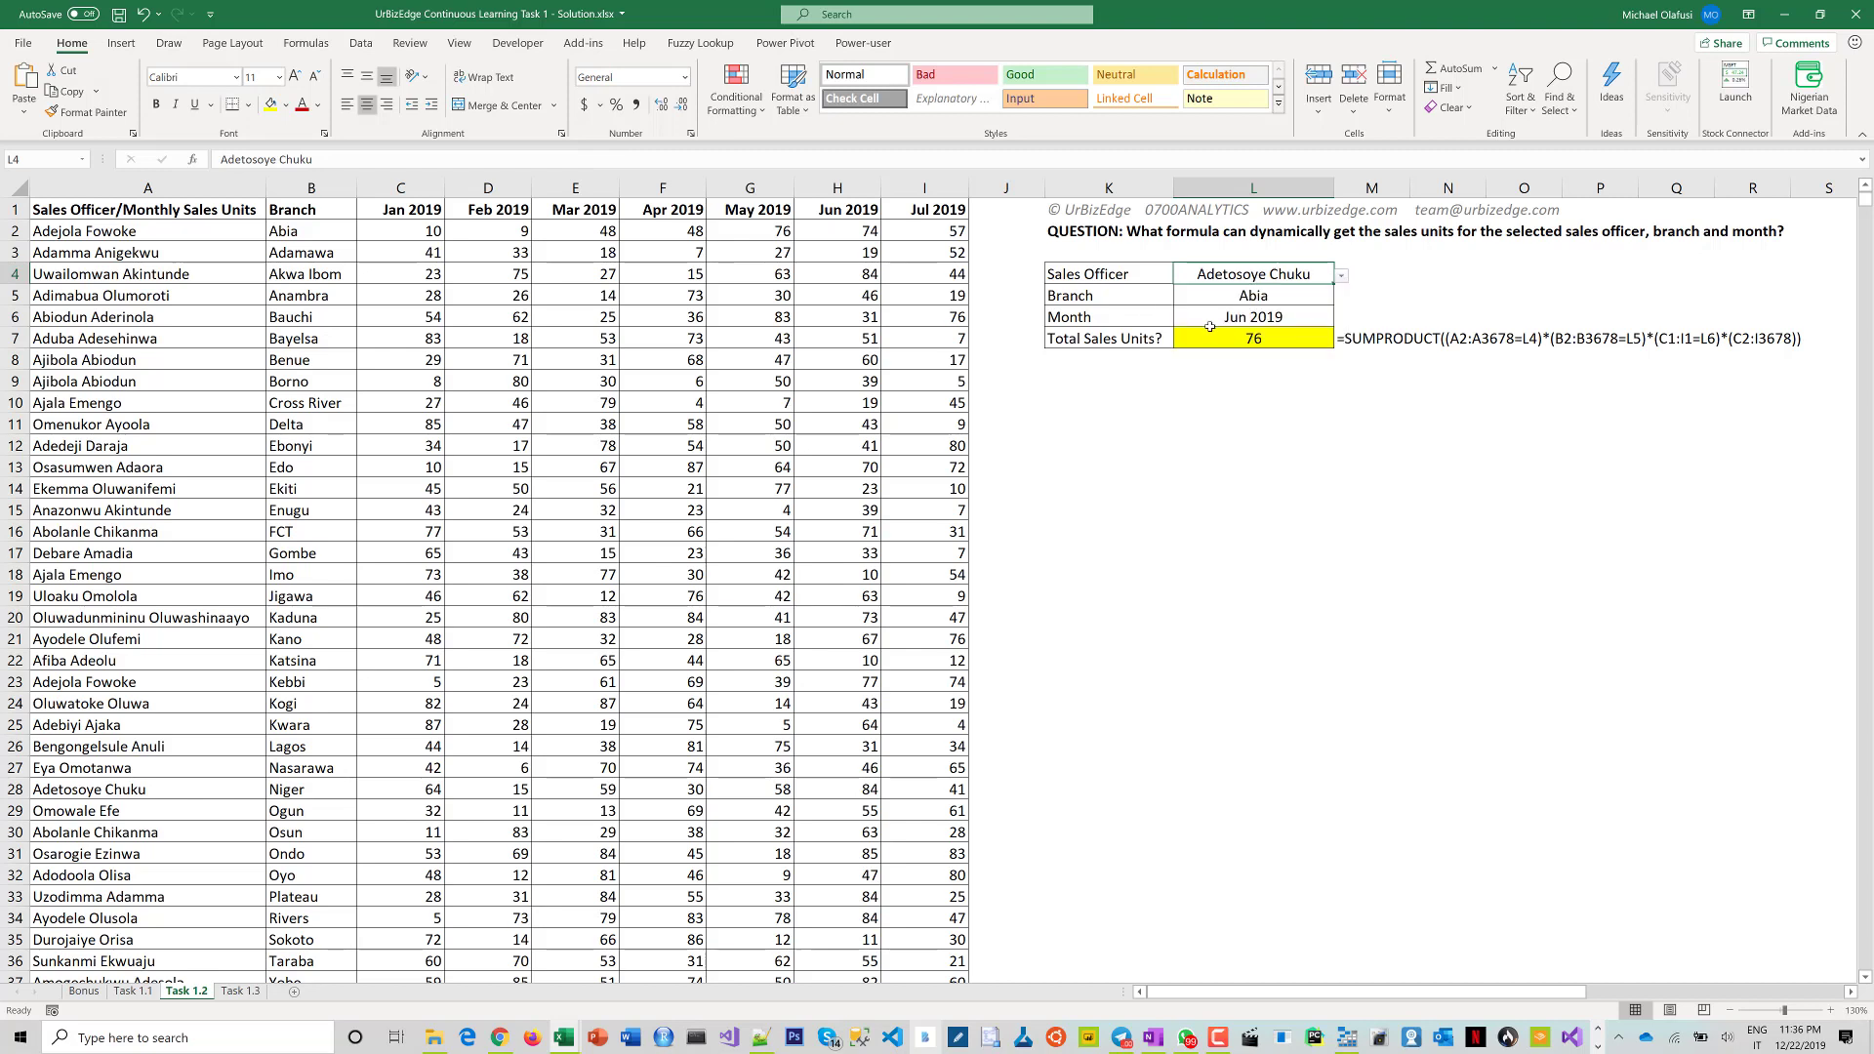
Step: Set the branch in L5 to Anambra and the month in L6 to May 2019
left_click(1314, 297)
key("alt+Down")
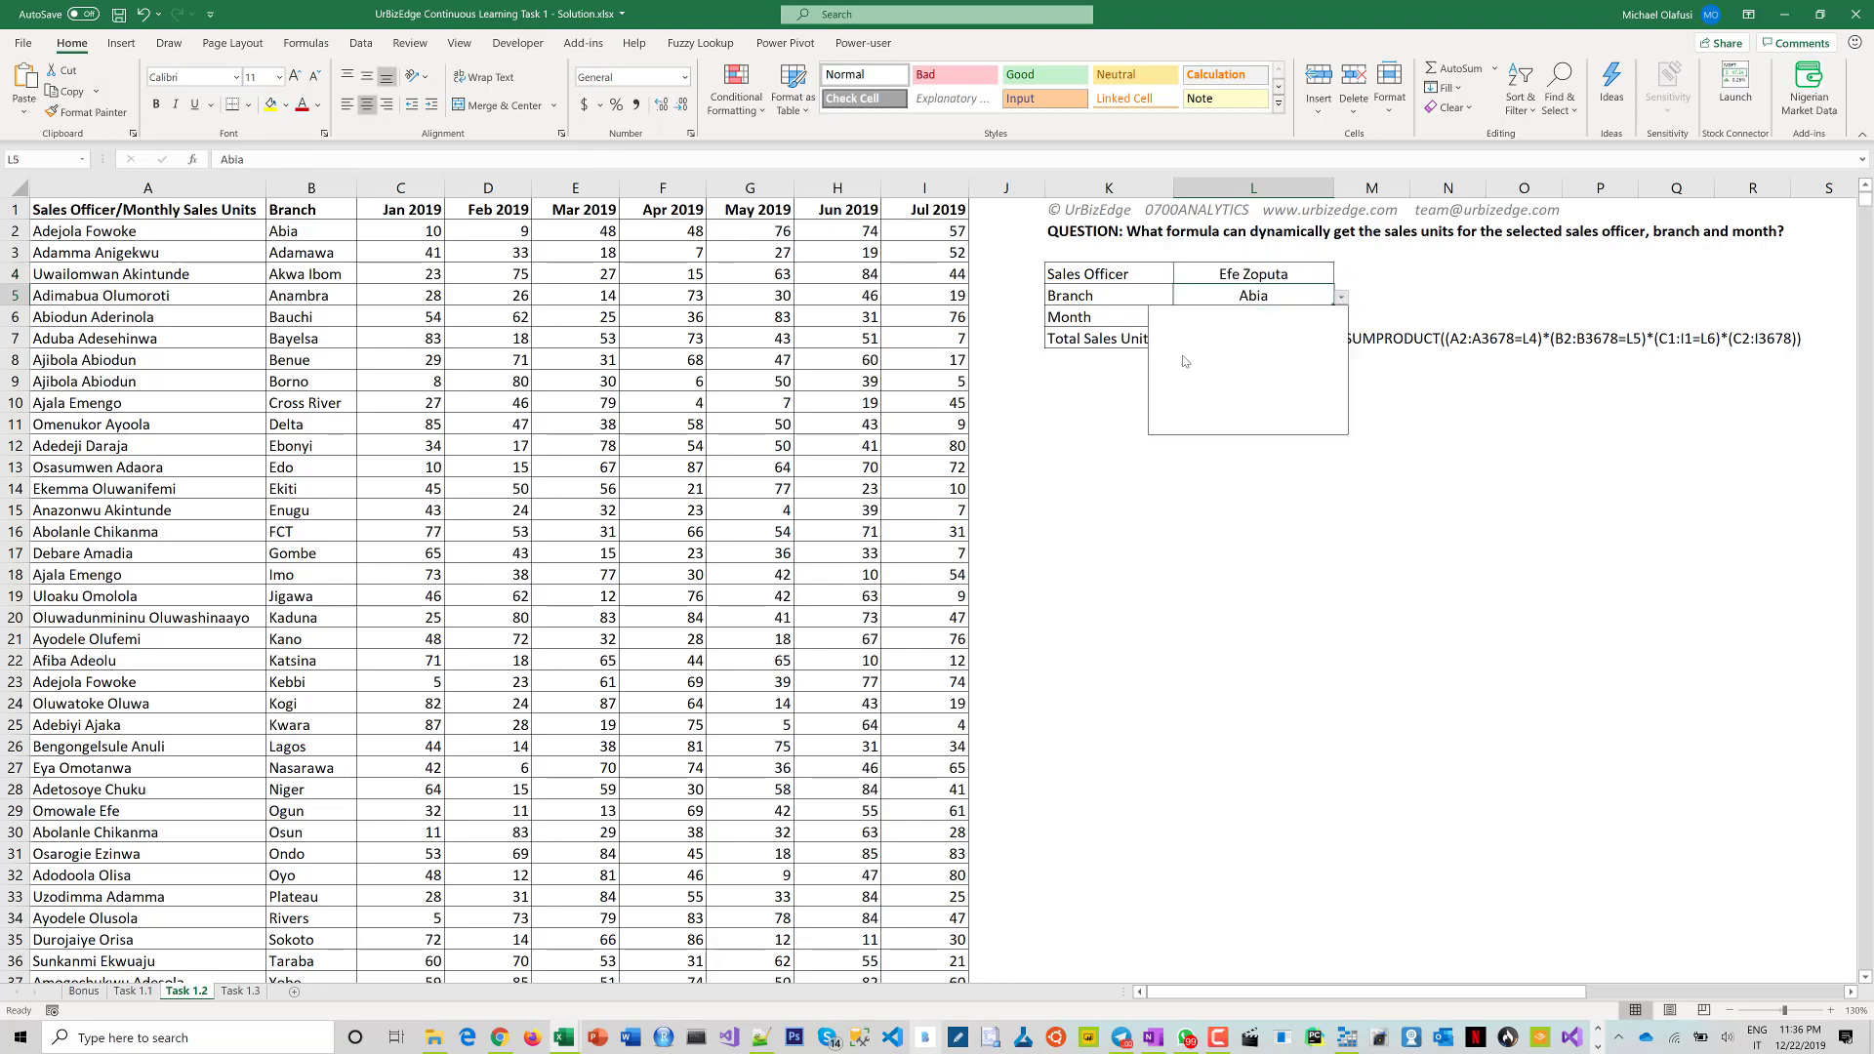
left_click(1186, 363)
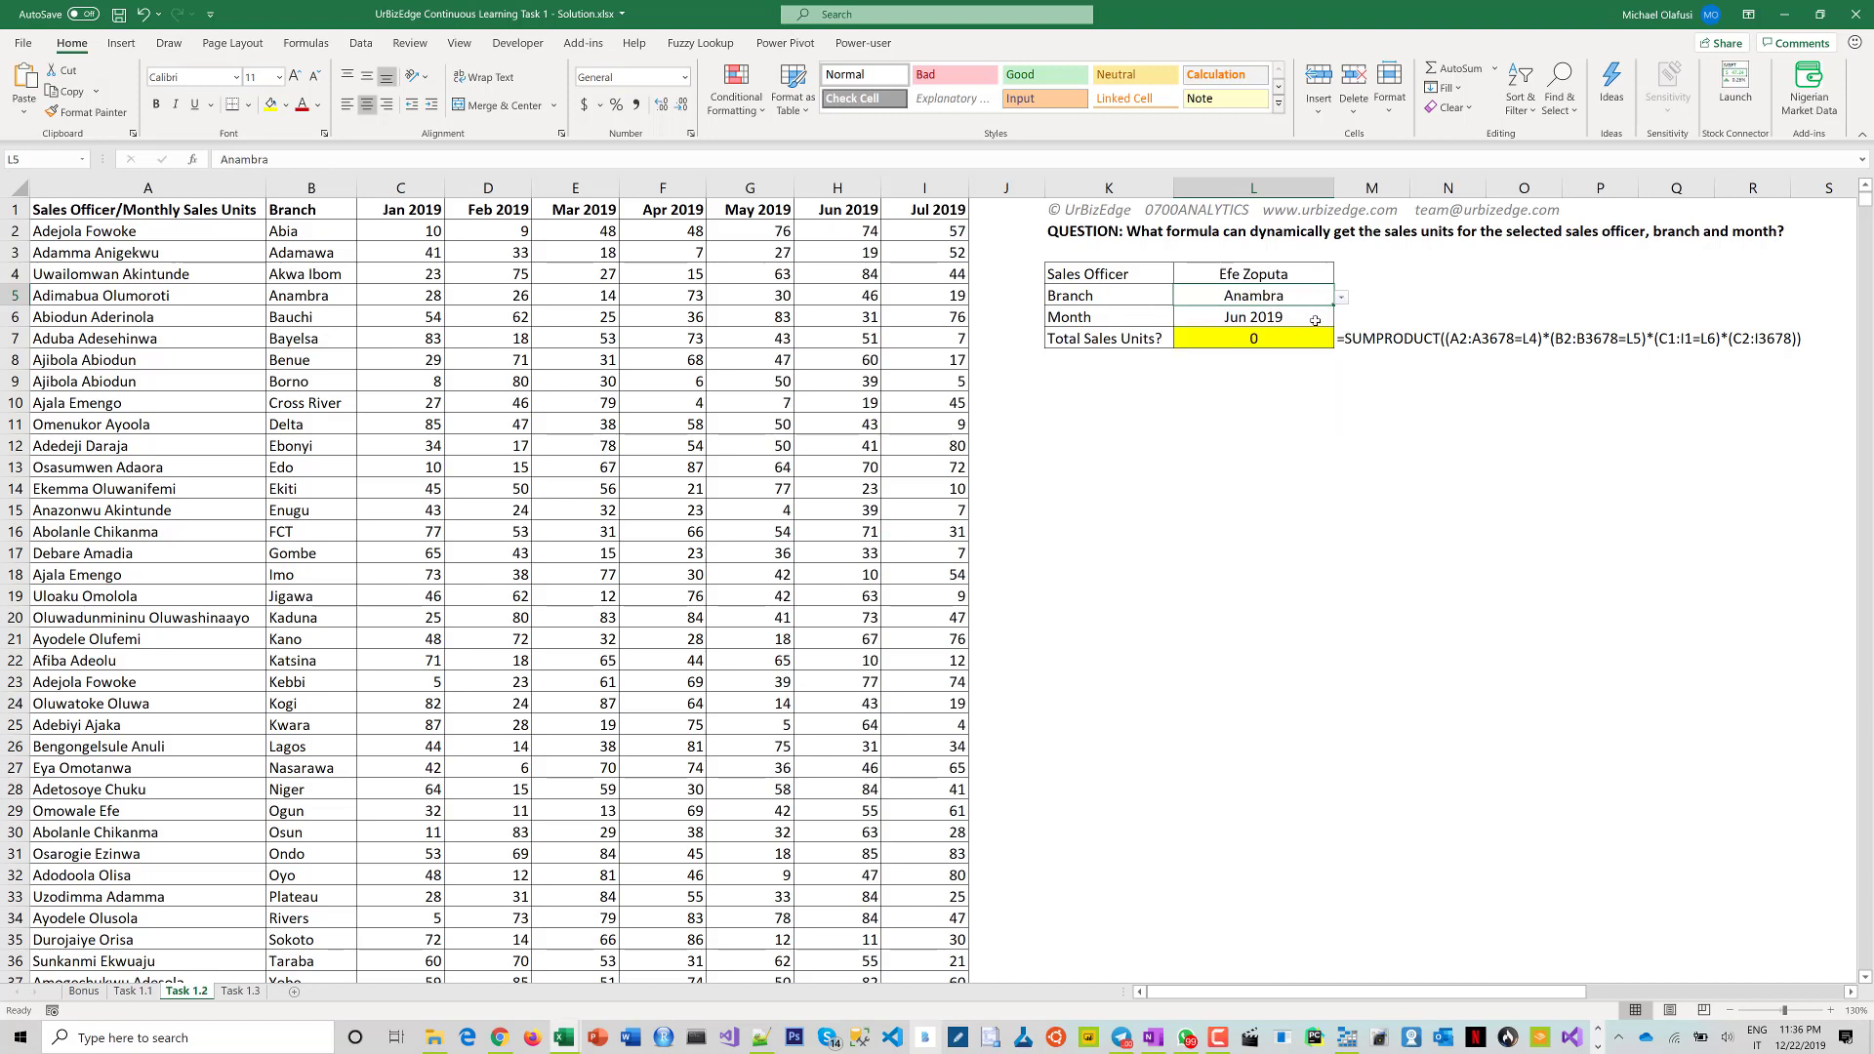
left_click(1315, 318)
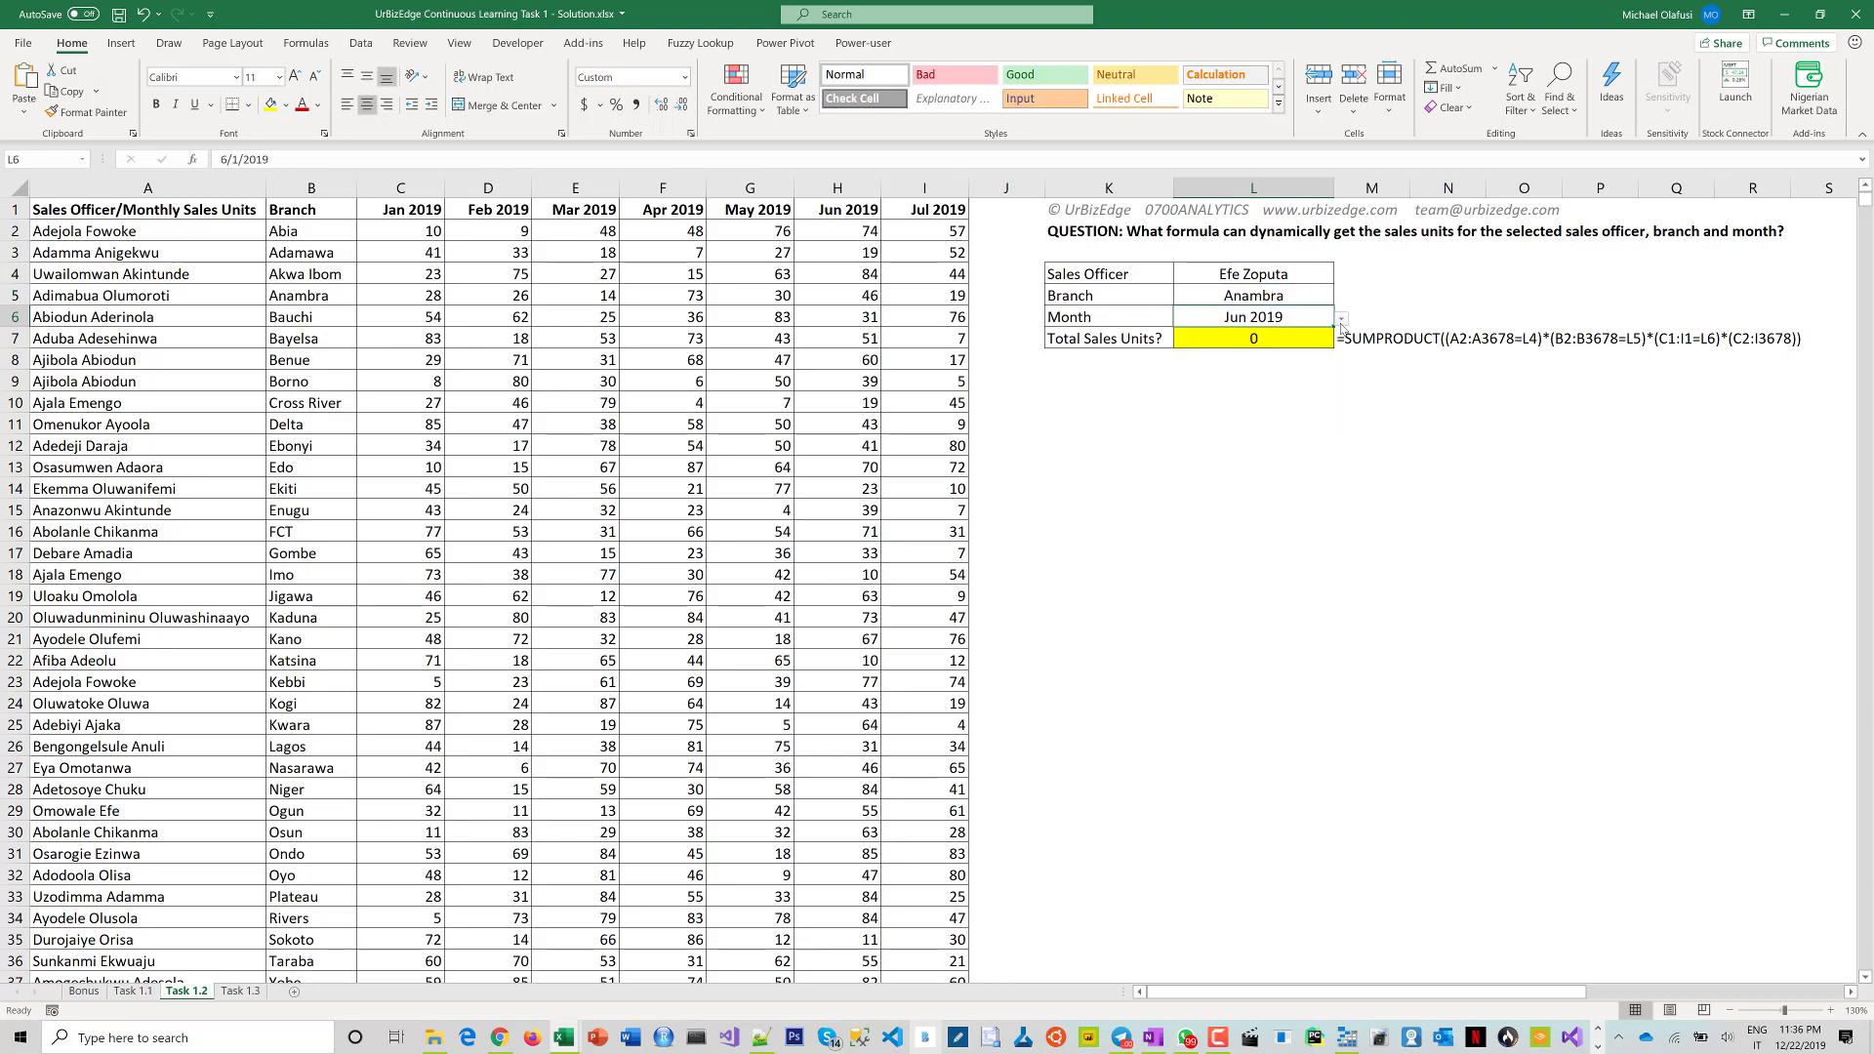
key("alt+Down")
left_click(1211, 404)
Step: Set the branch in L5 to Borno
left_click(1326, 298)
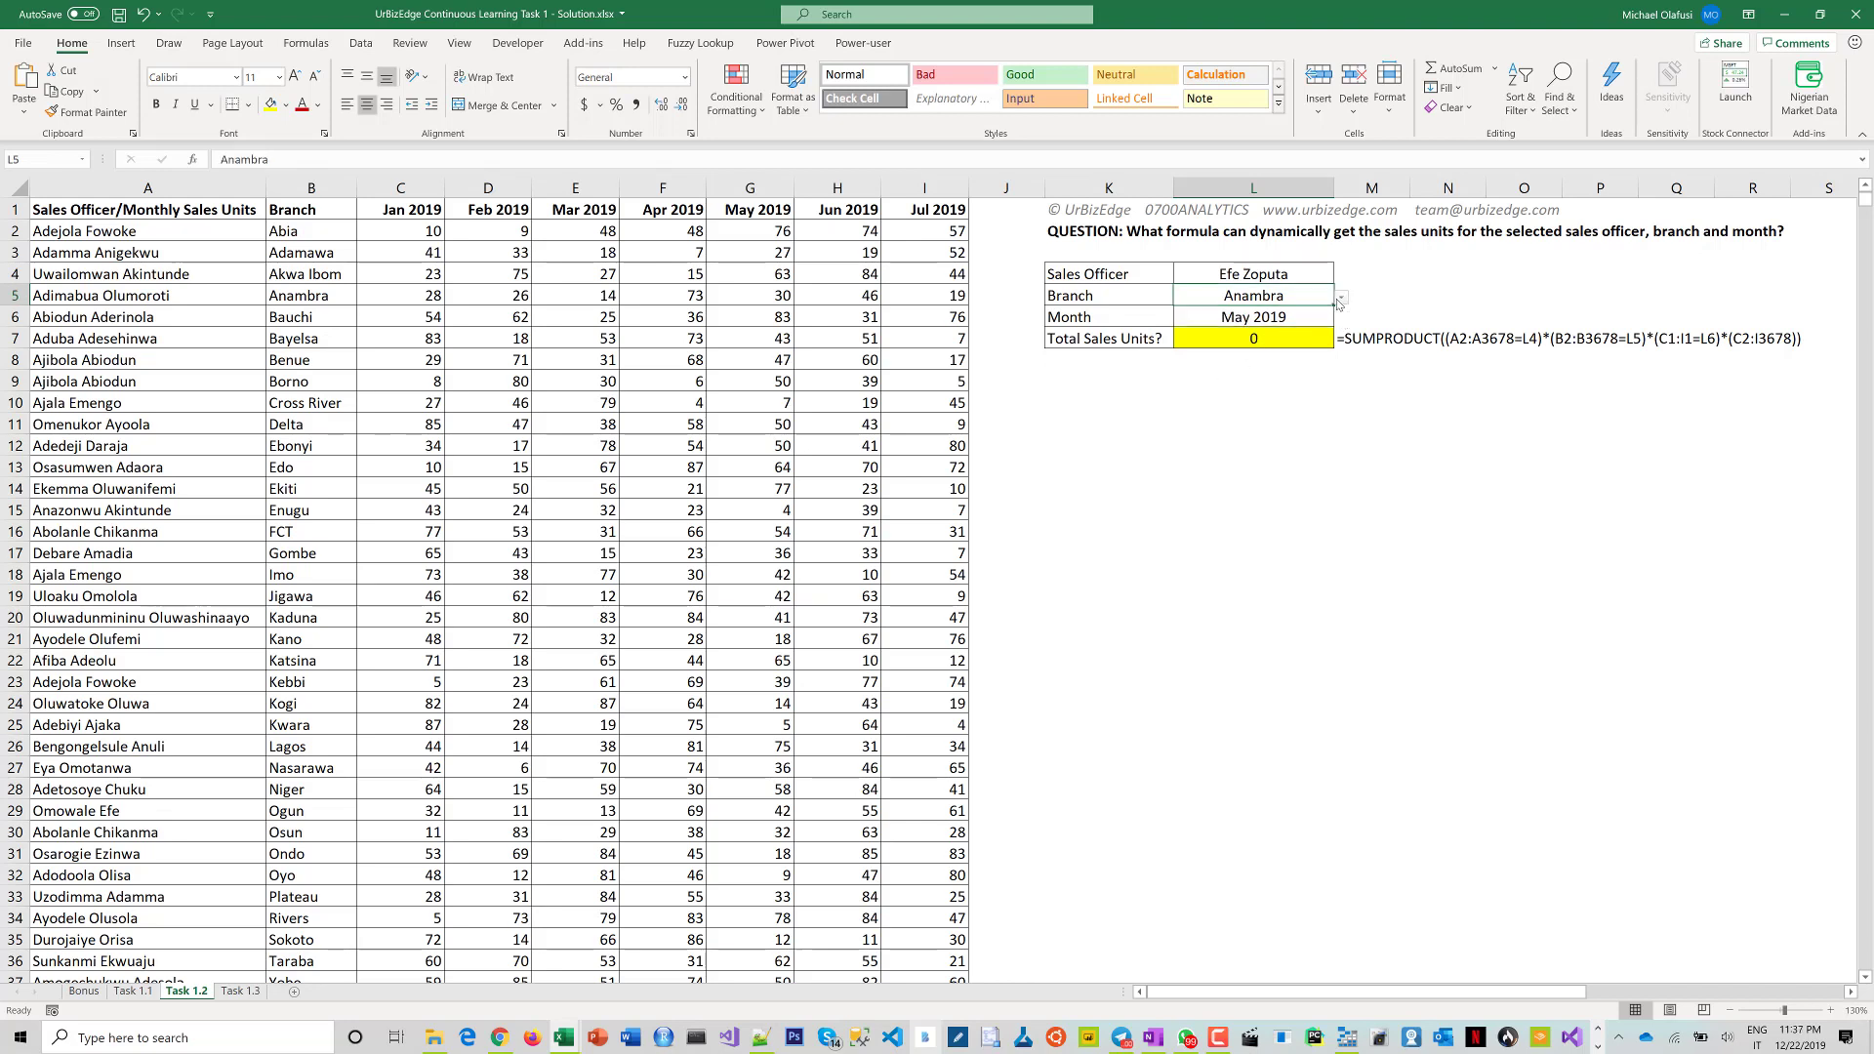
key("alt+Down")
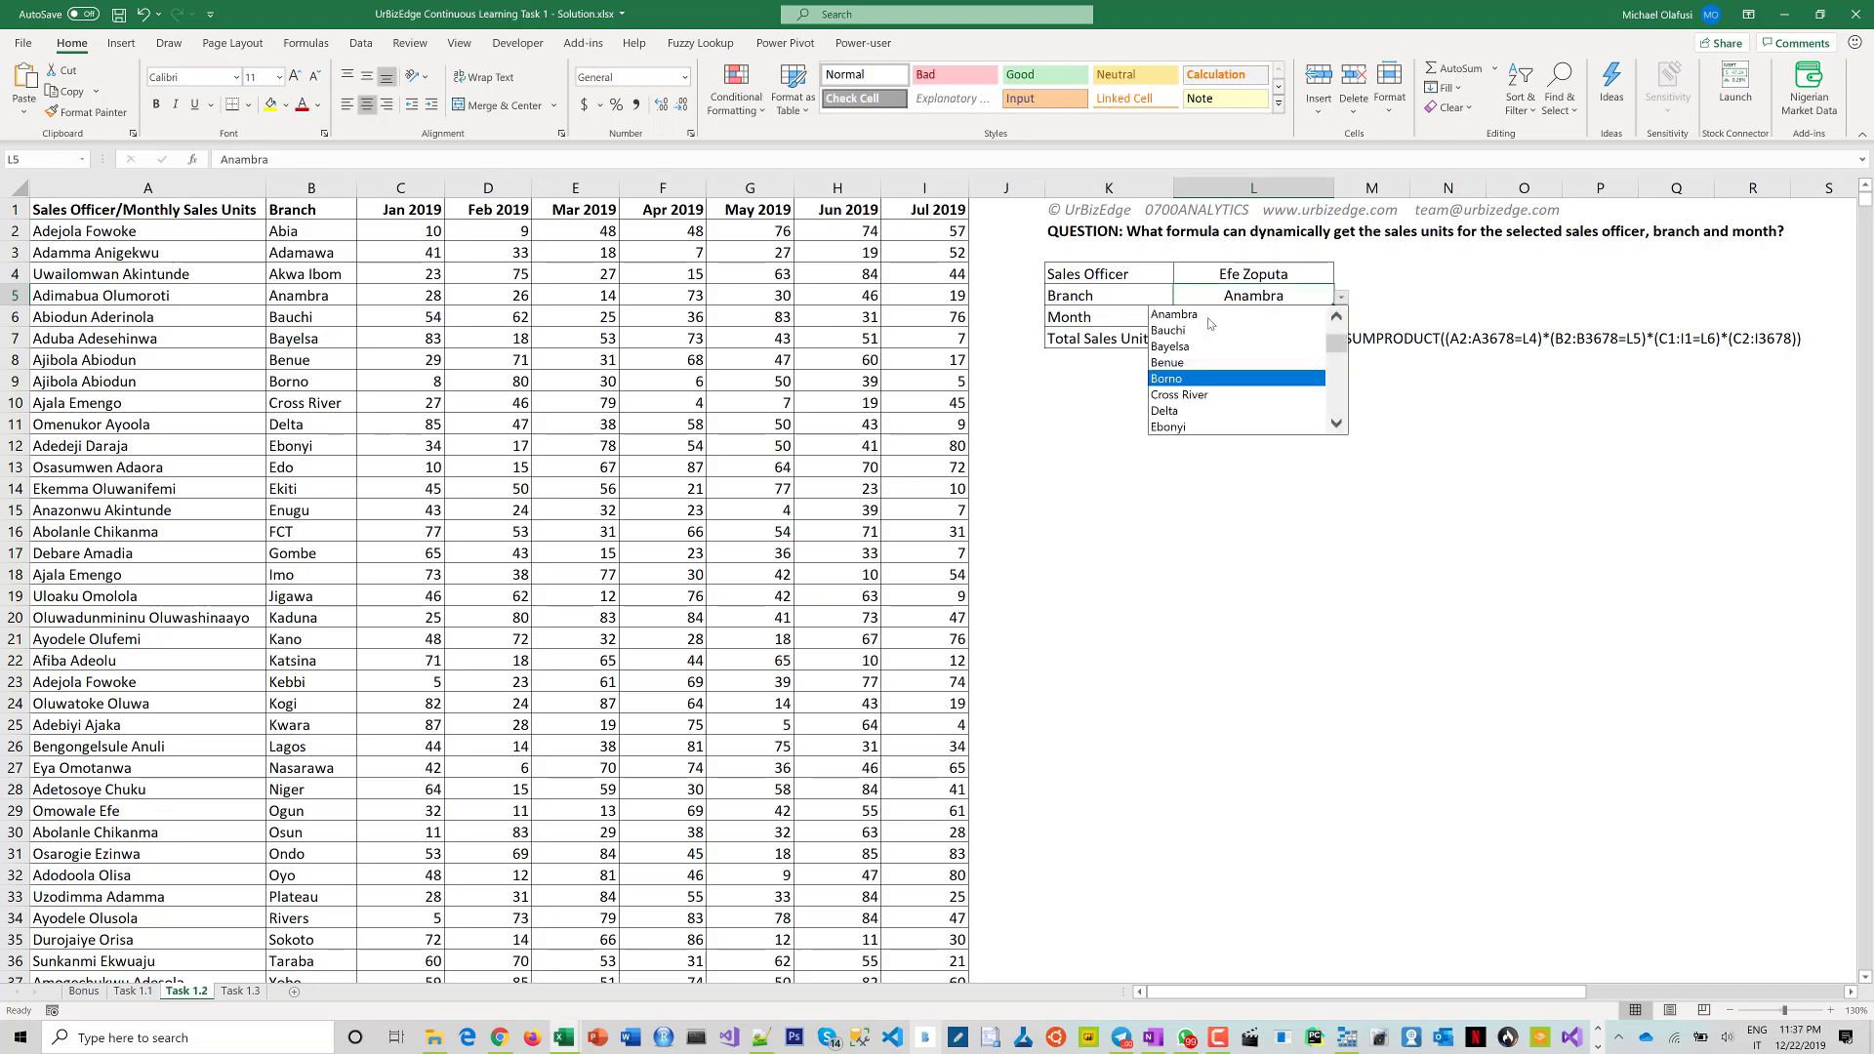
left_click(1211, 318)
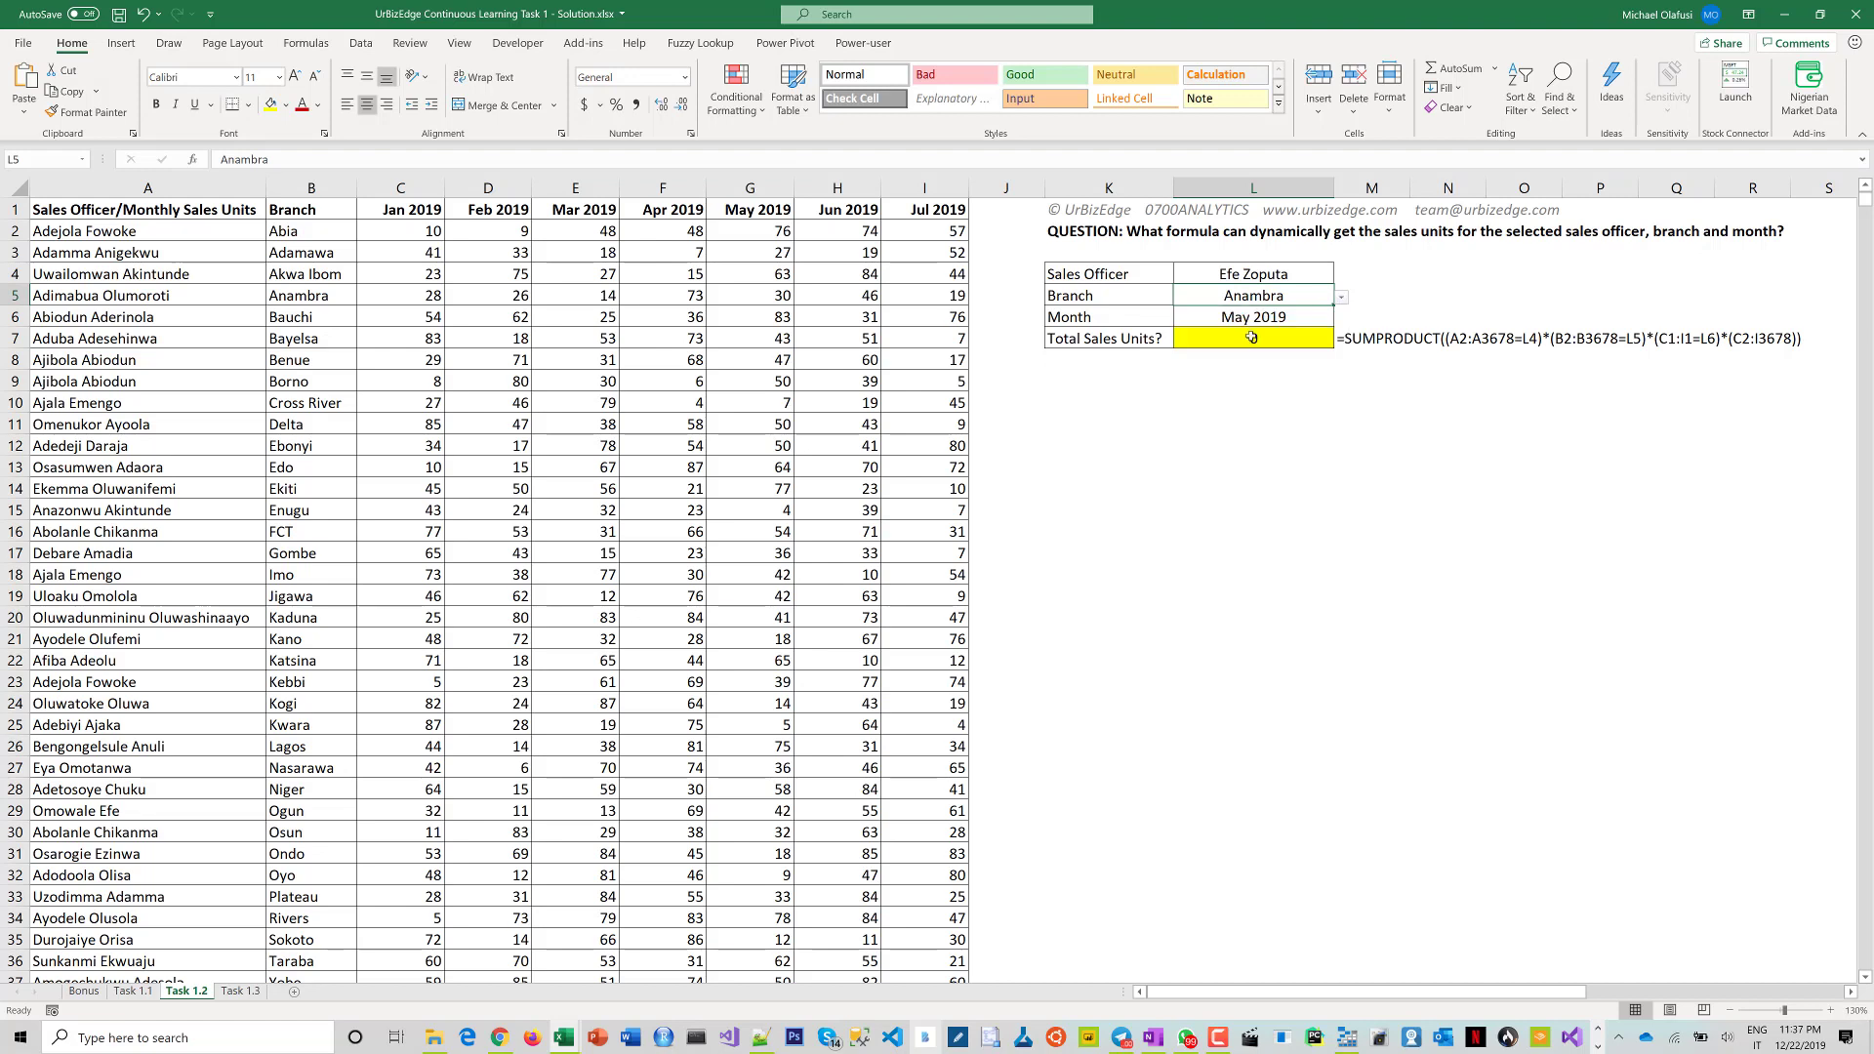
left_click(1342, 298)
left_click(1192, 383)
Step: Set the sales officer in L4 to the first name of its list and the branch in L5 to Delta
left_click(1329, 277)
left_click(1342, 279)
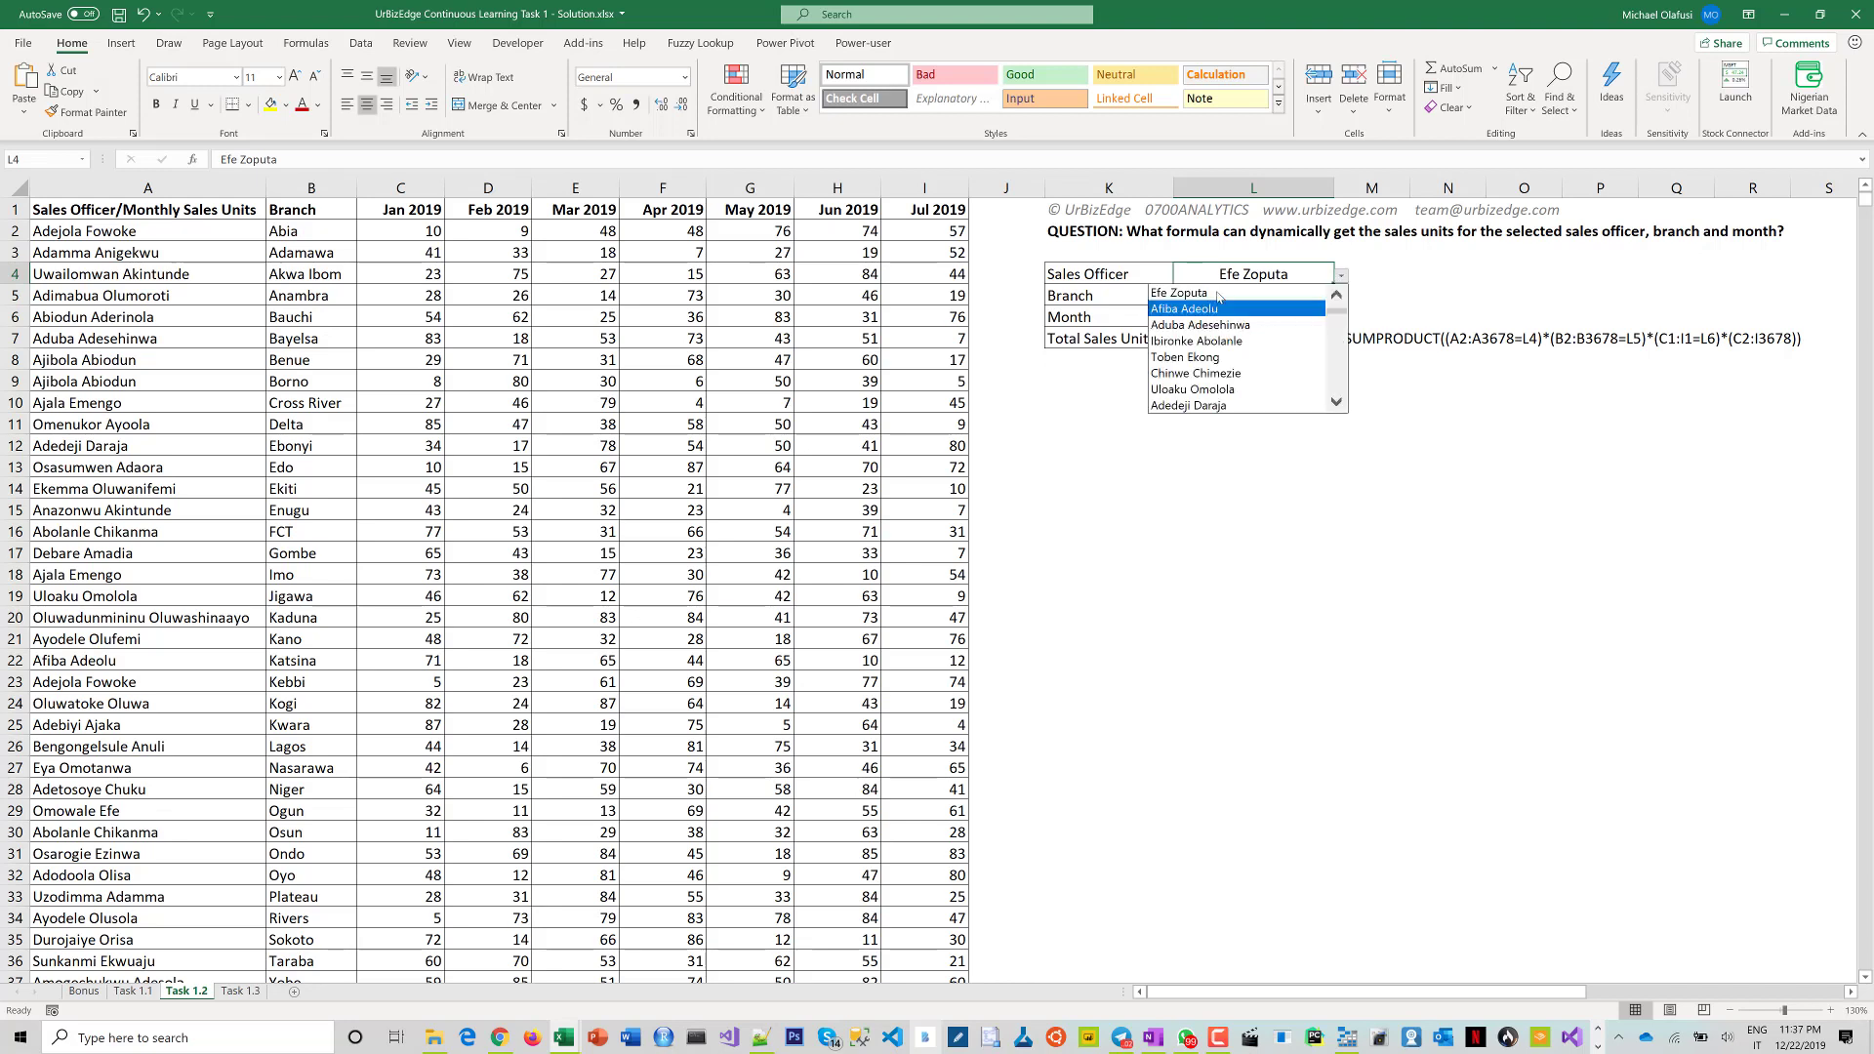
left_click(1337, 294)
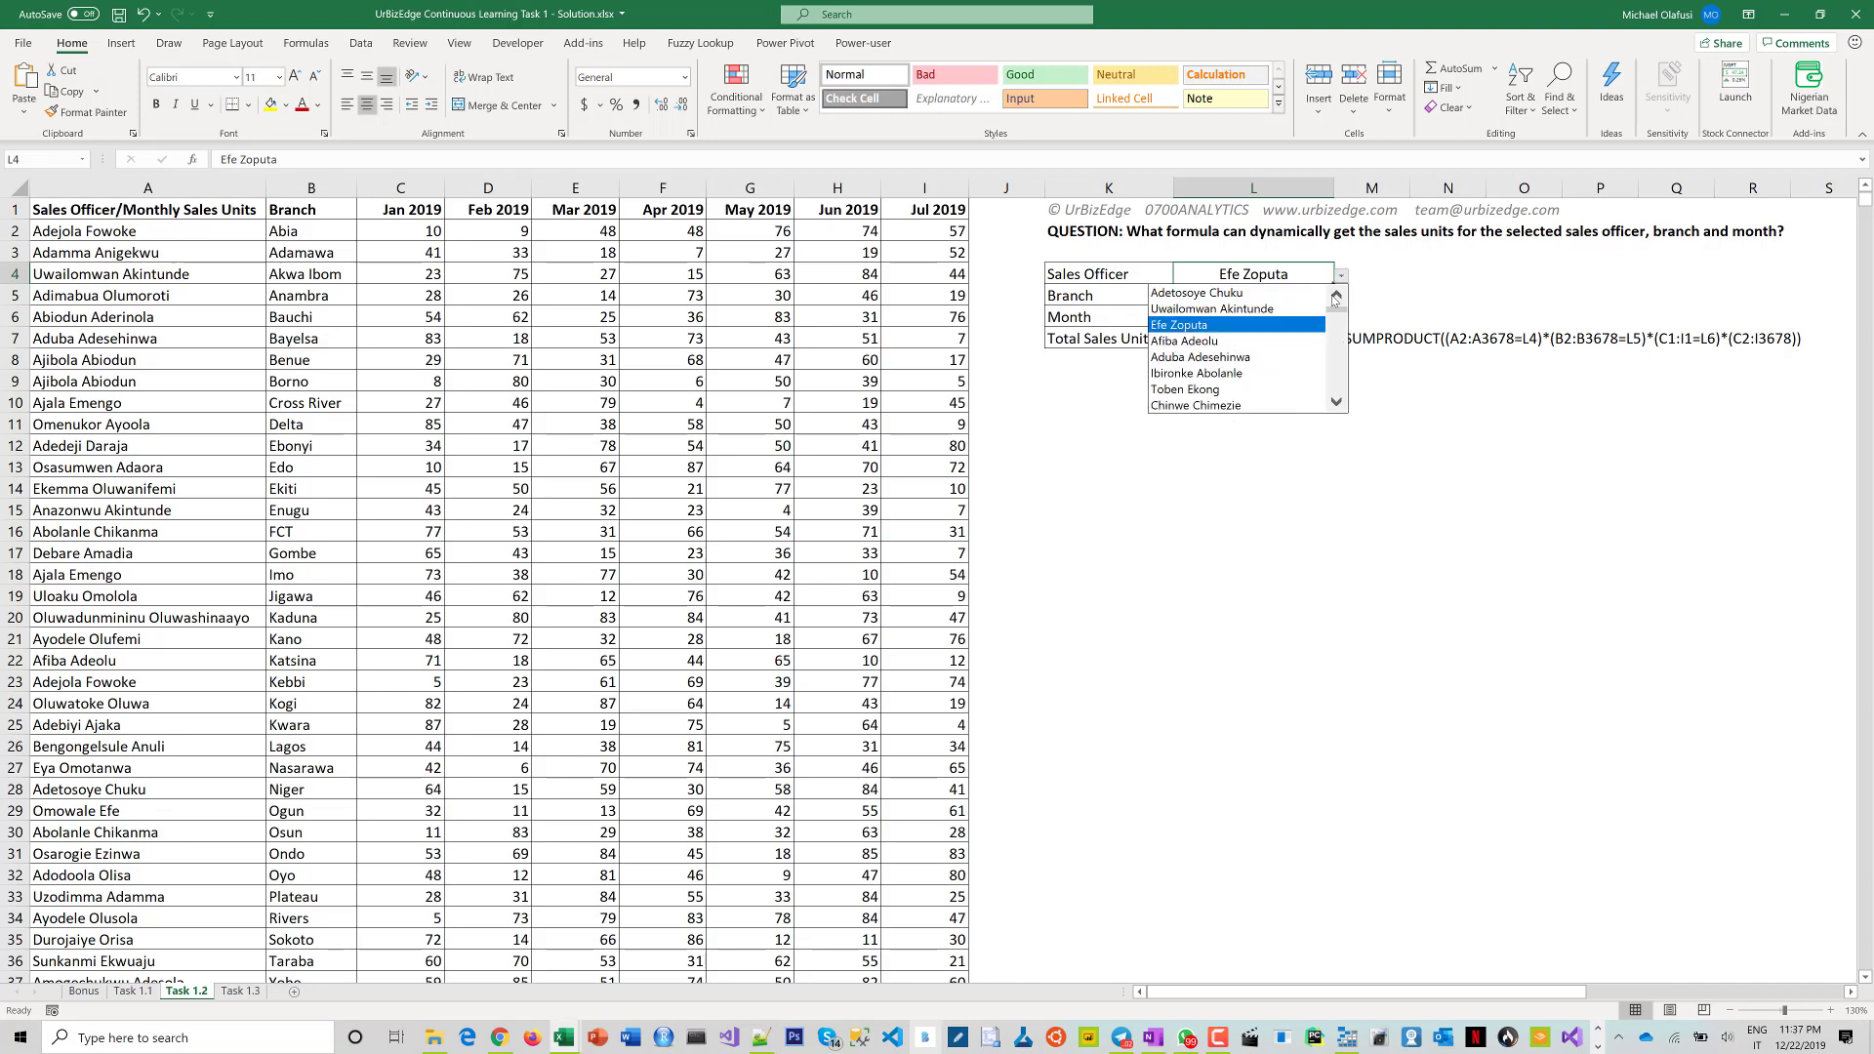
left_click(1196, 293)
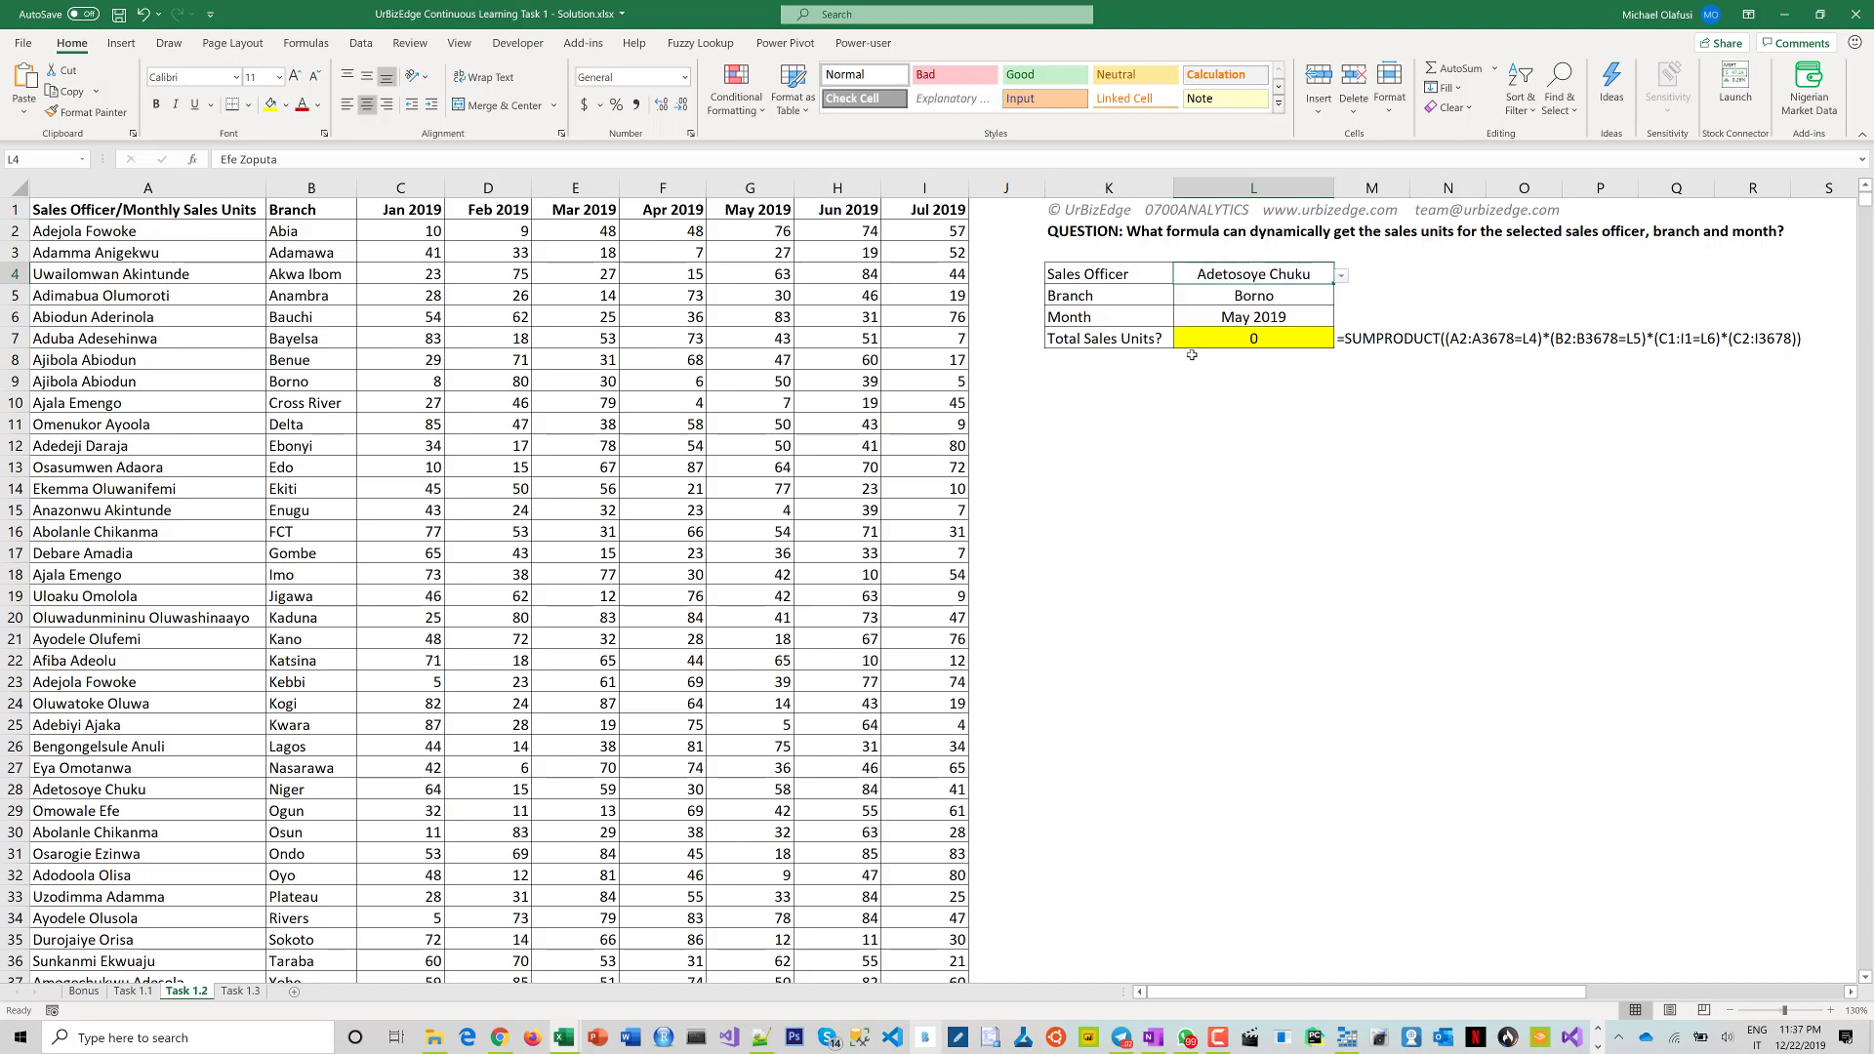
left_click(1295, 298)
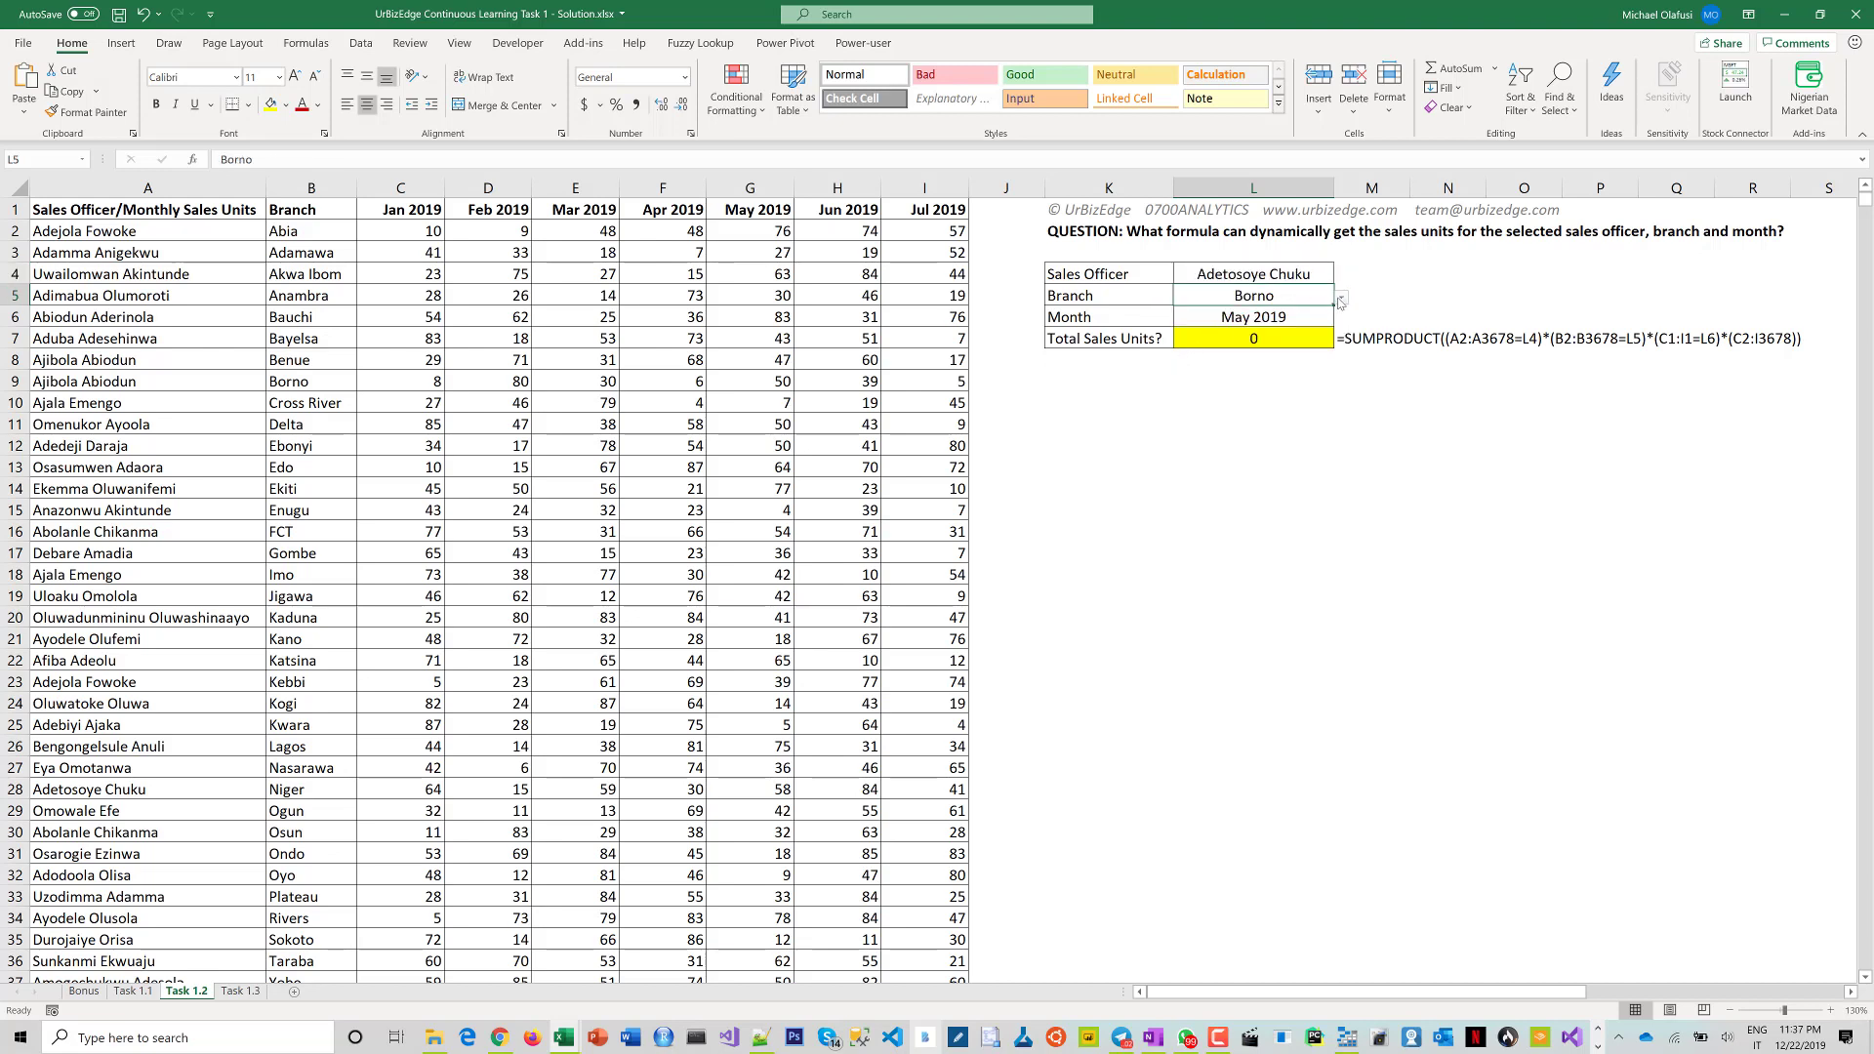
left_click(1341, 298)
left_click(1253, 354)
Step: Set the month in L6 to Jul 2019 and highlight the month columns C through I
left_click(1323, 321)
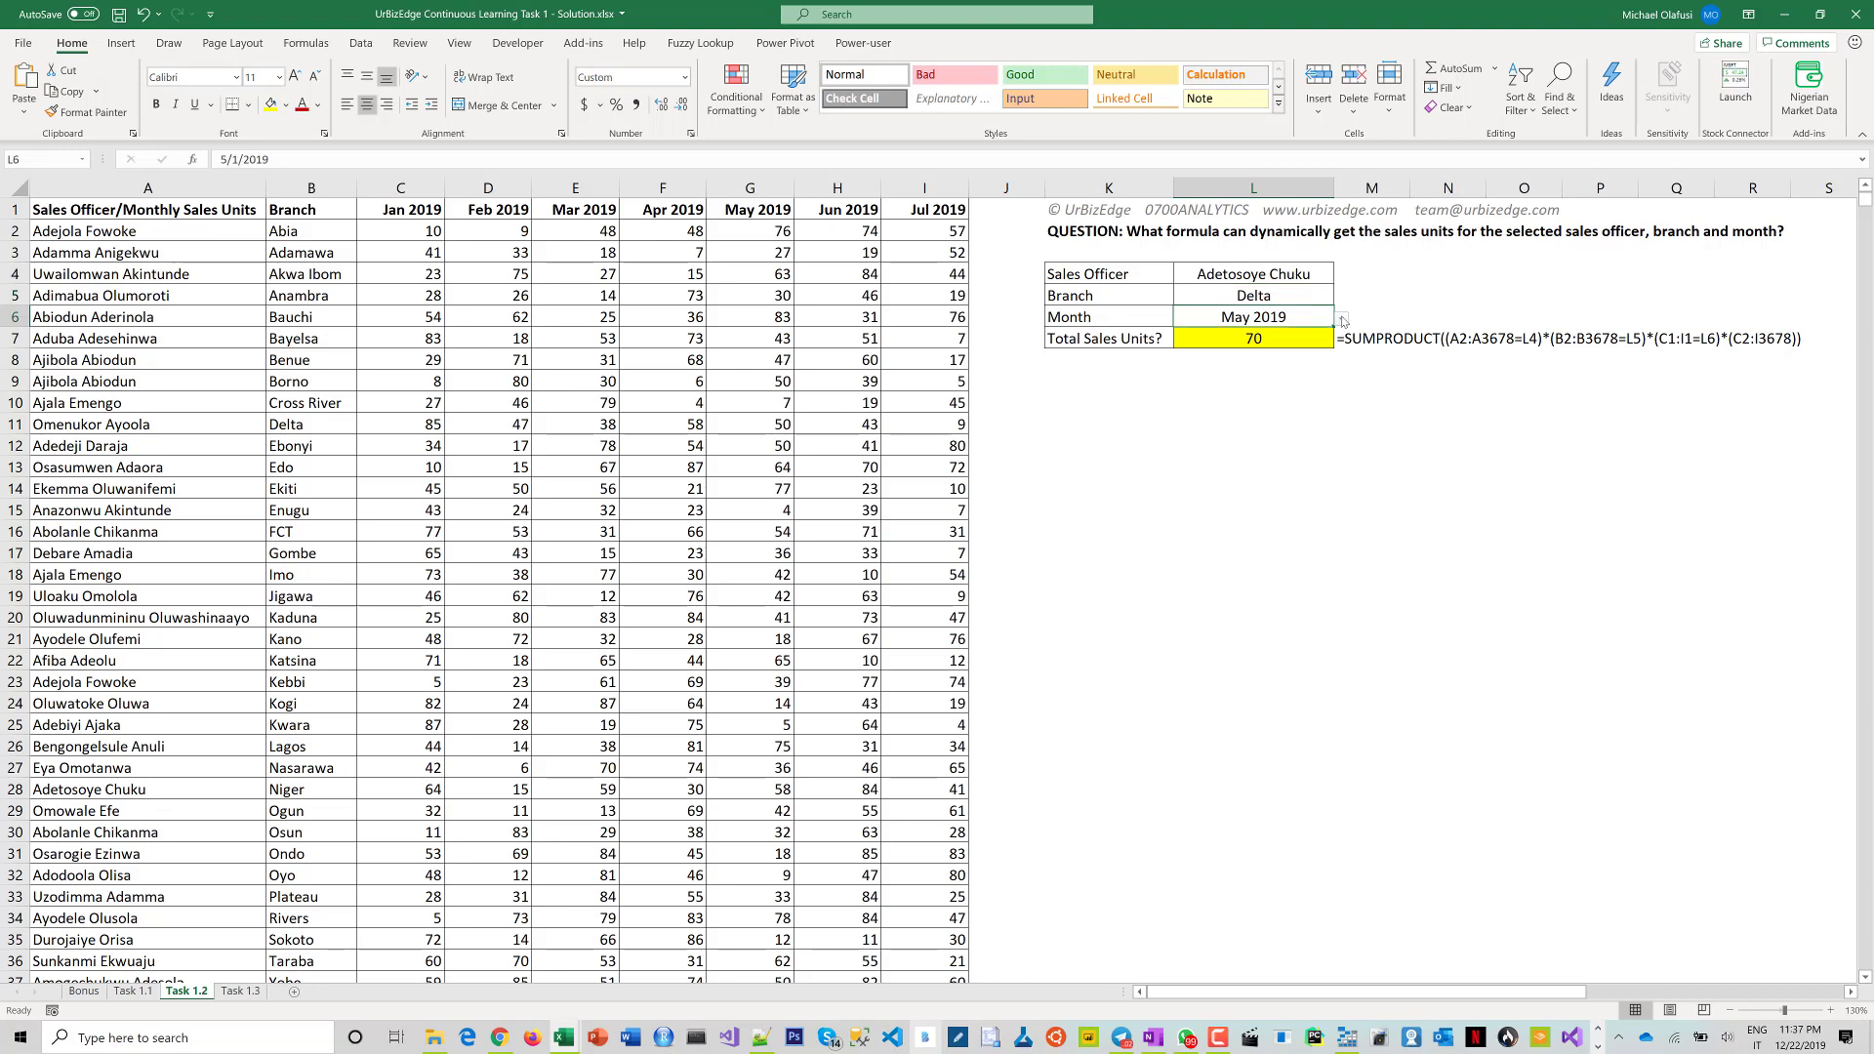
left_click(1342, 320)
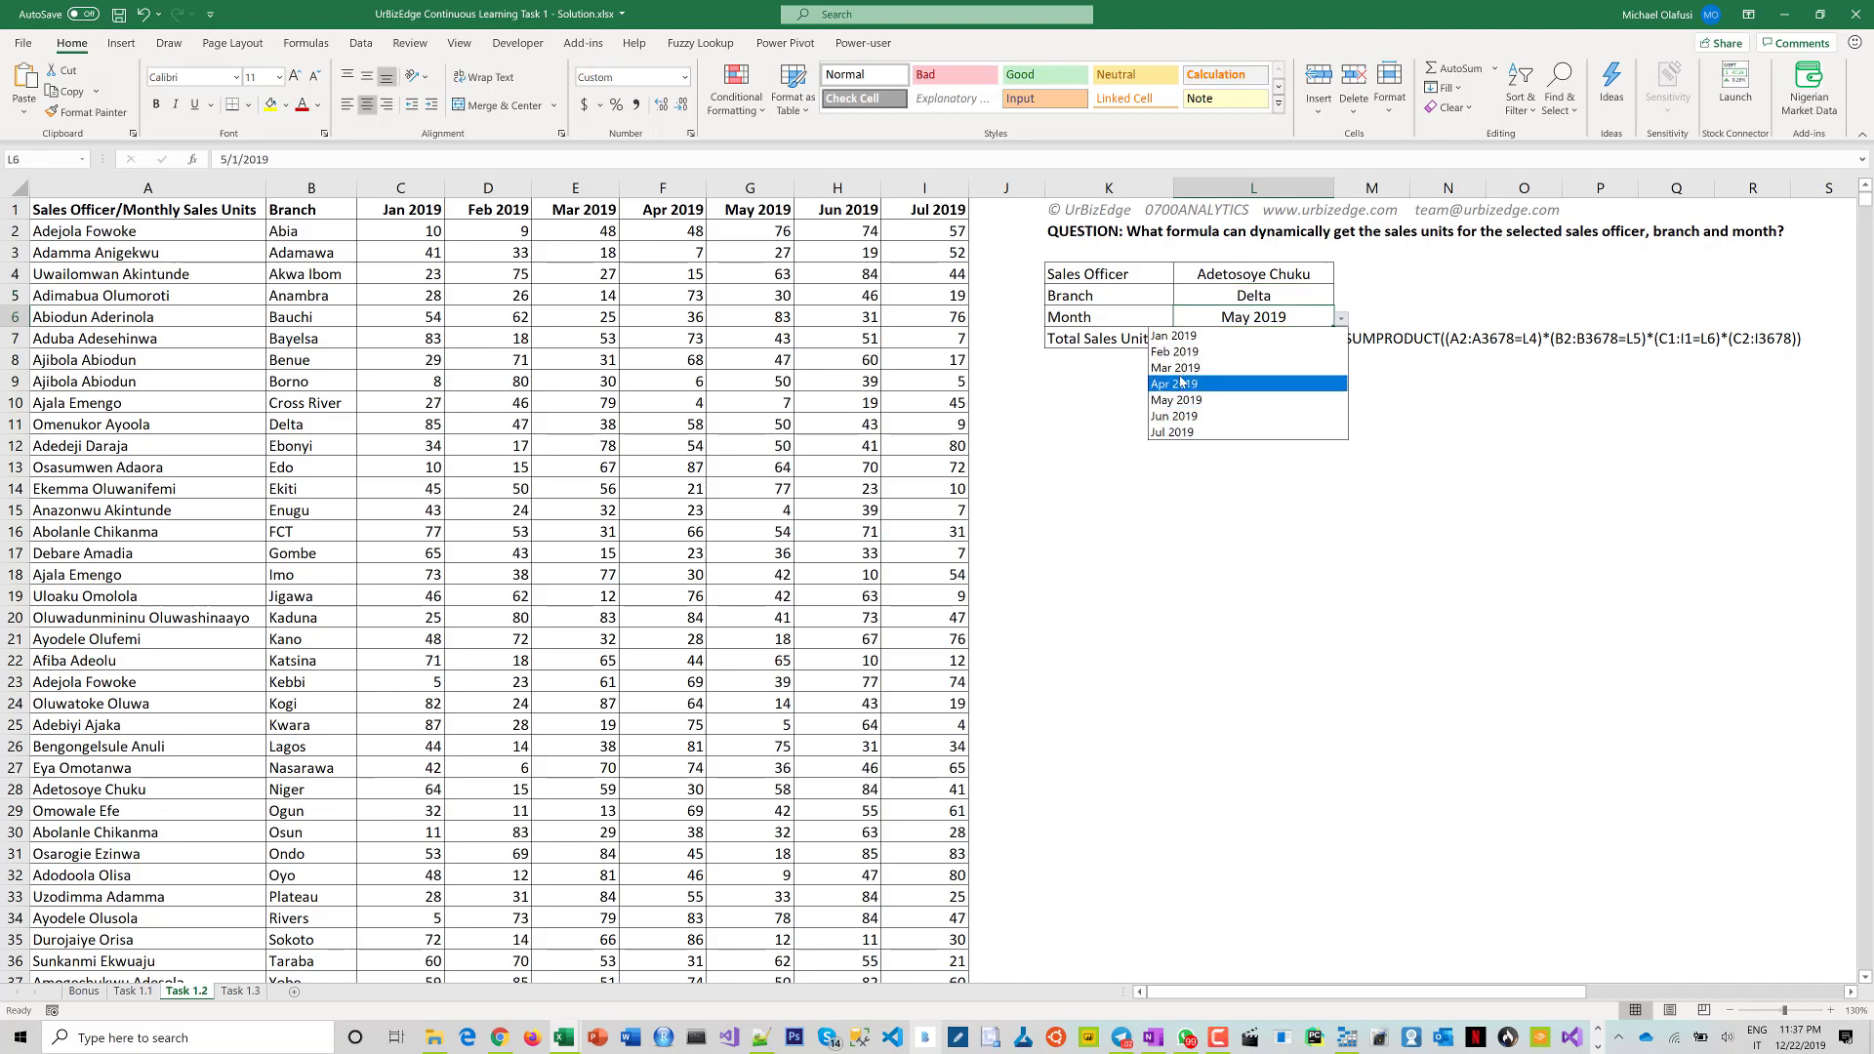
left_click(1176, 400)
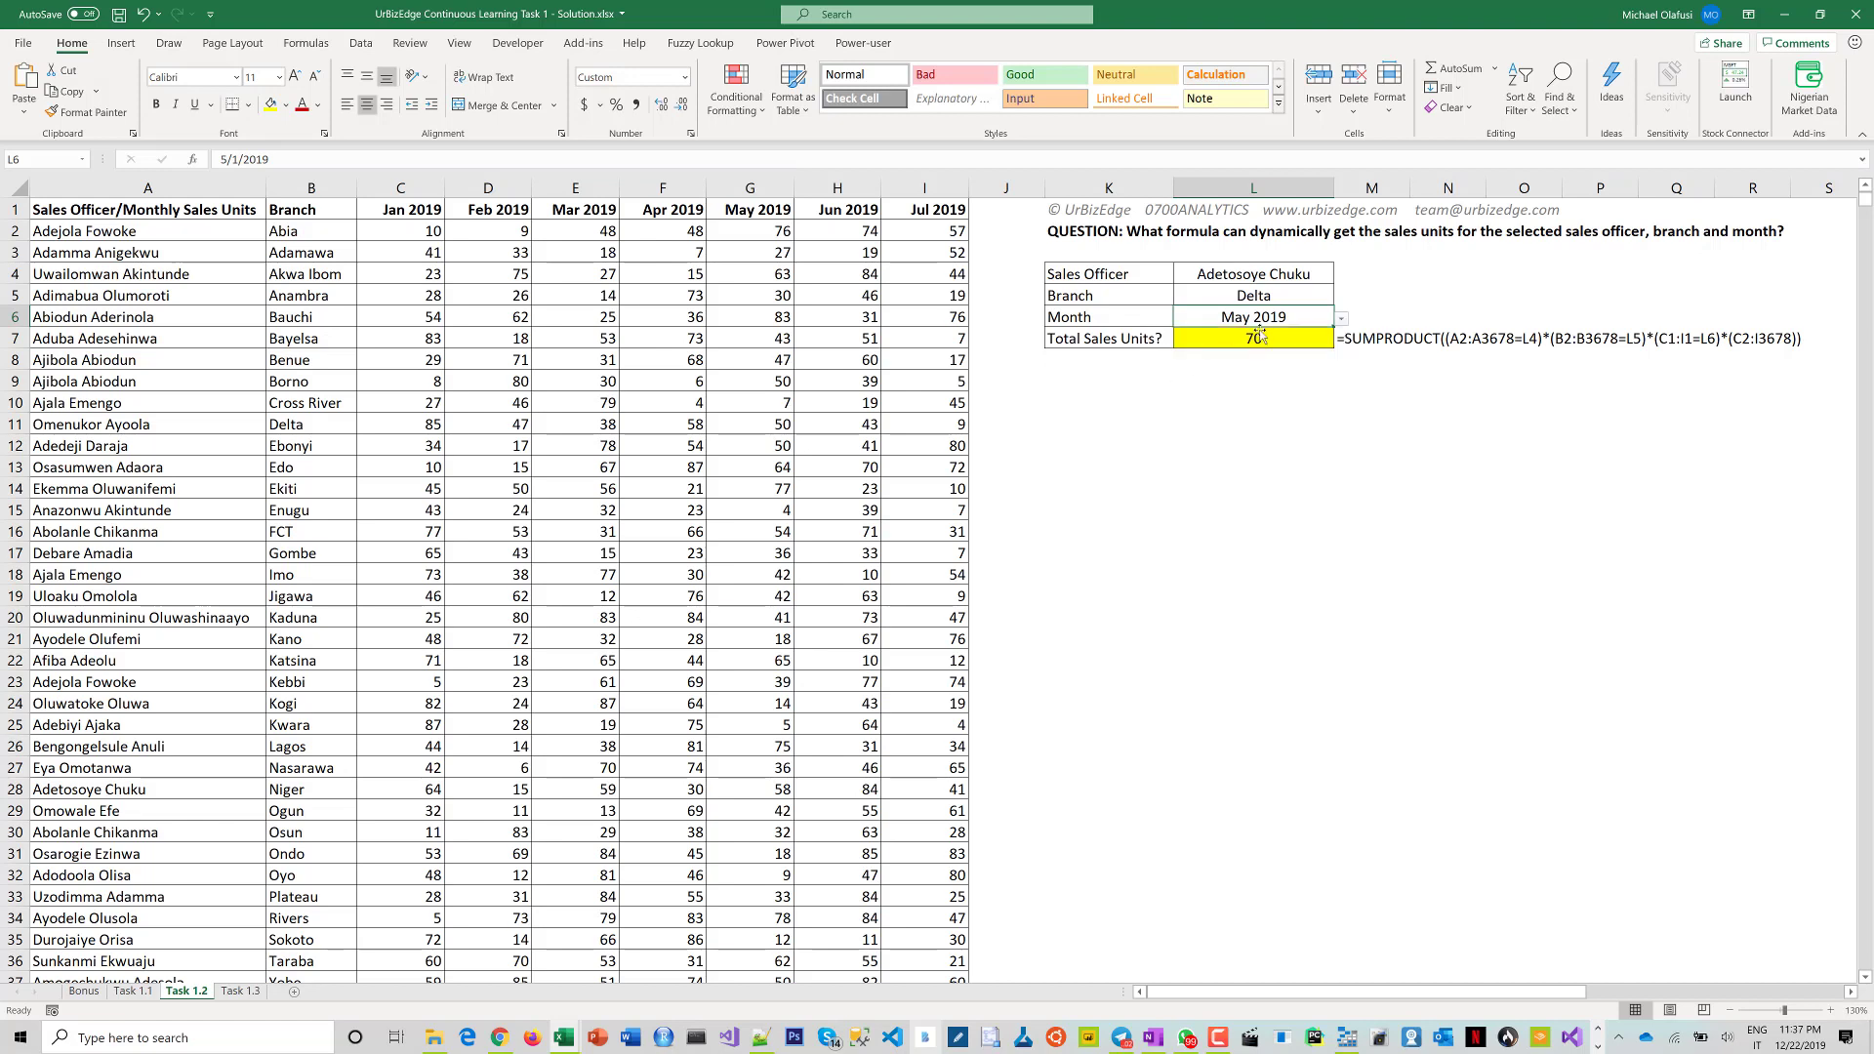
left_click(1343, 323)
left_click(1176, 431)
left_click(742, 187)
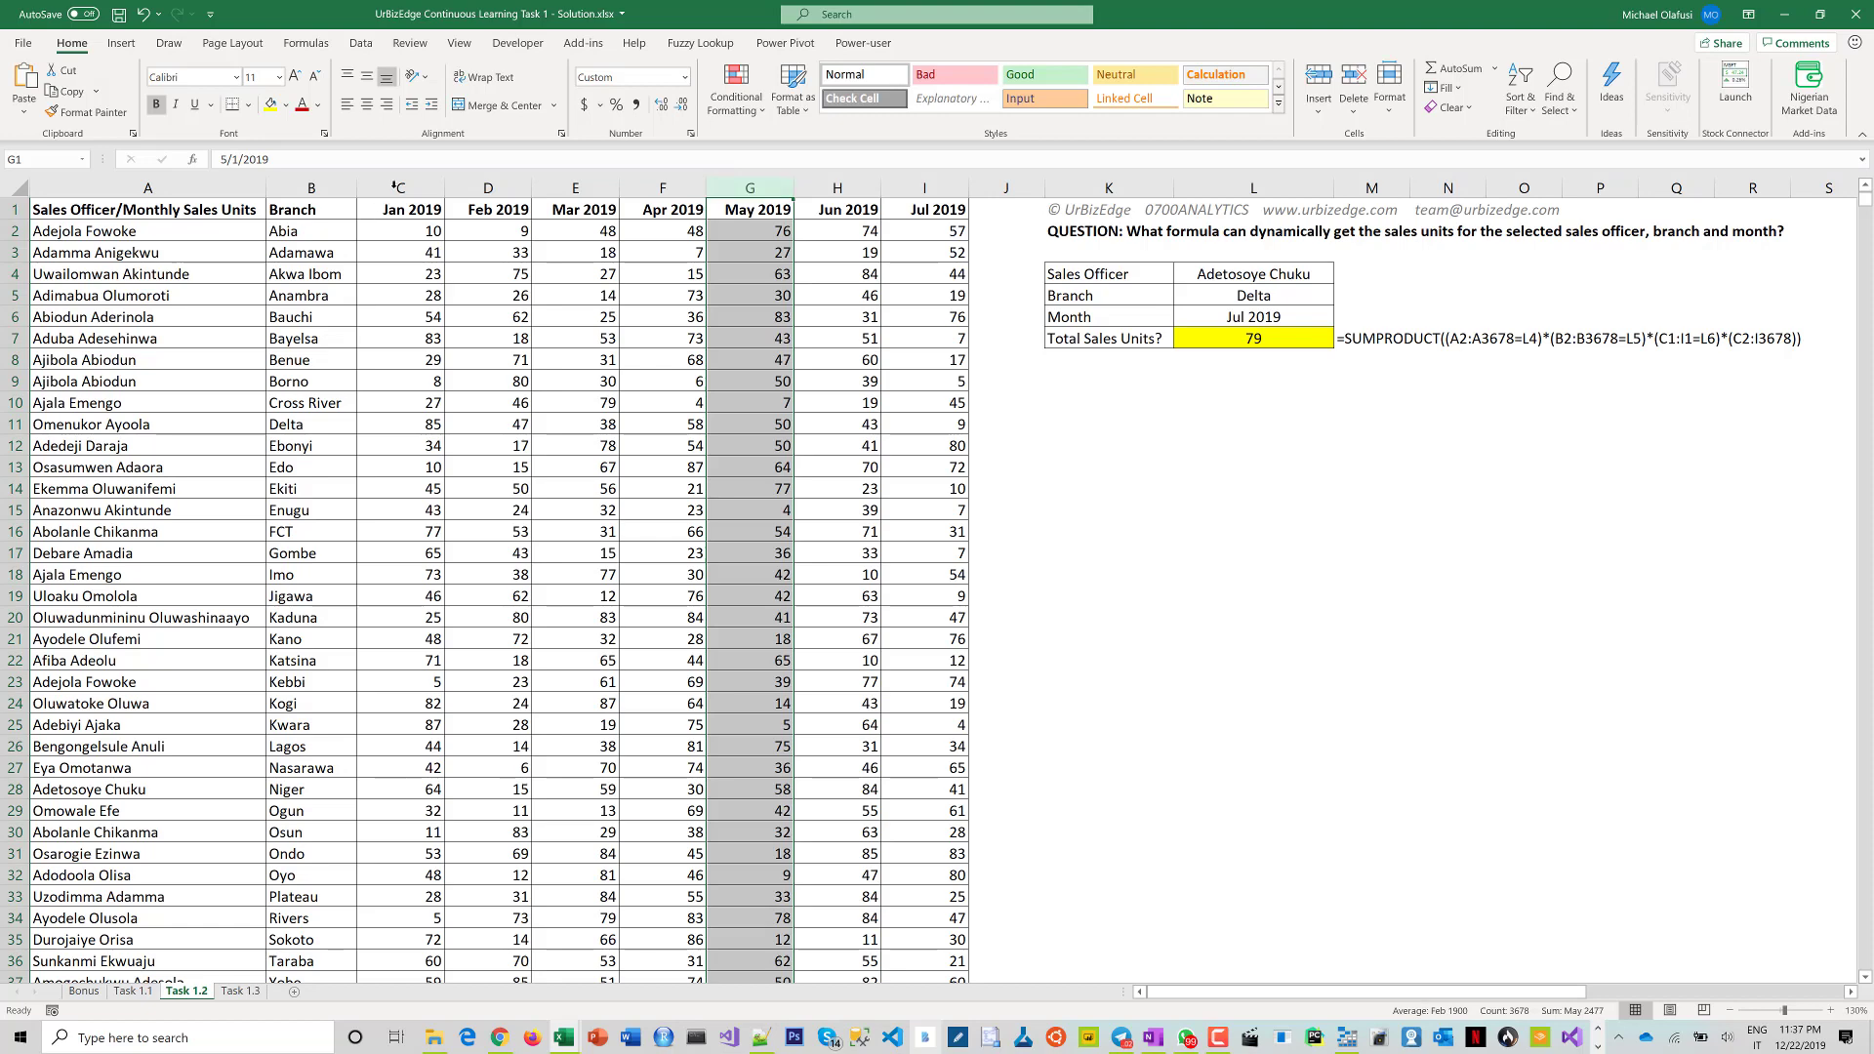
left_click_drag(400, 188, 908, 233)
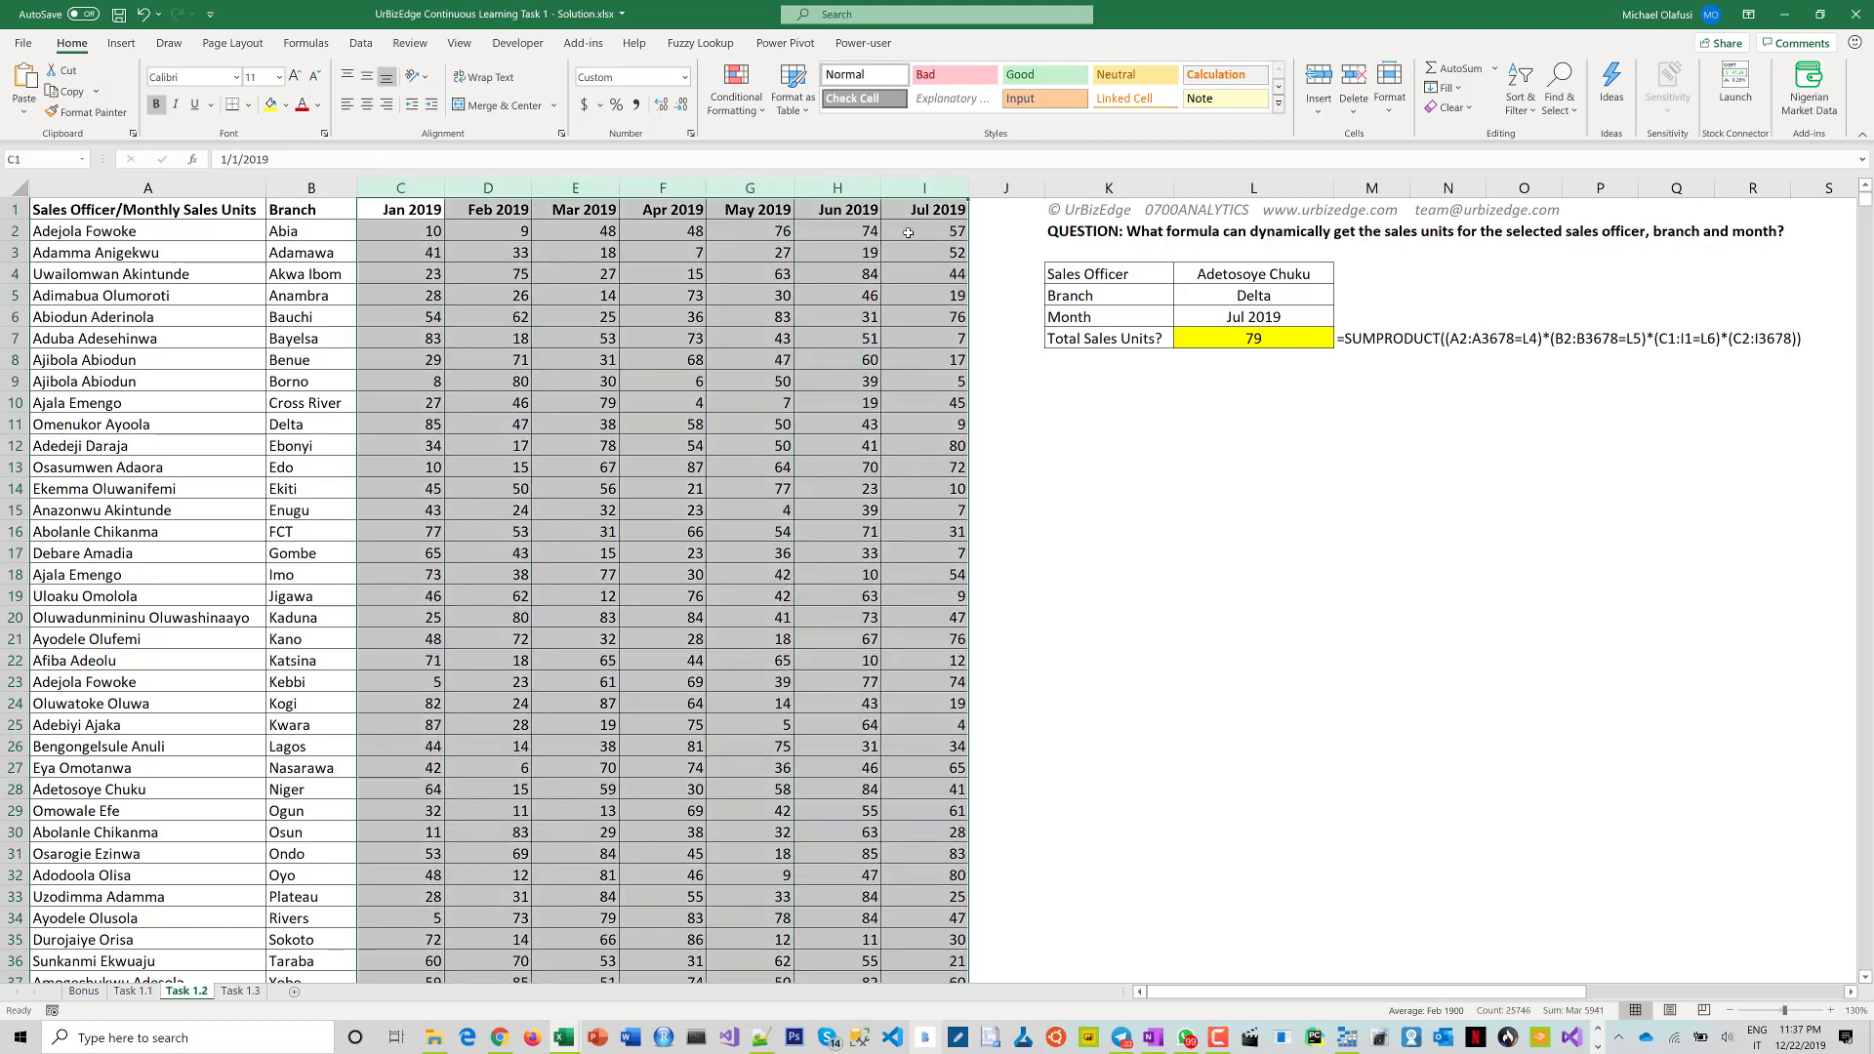
Step: Start a SUMPRODUCT formula in L8 with the condition that the officer names A2:A3678 equal L4
left_click(1267, 364)
type("=sumpr")
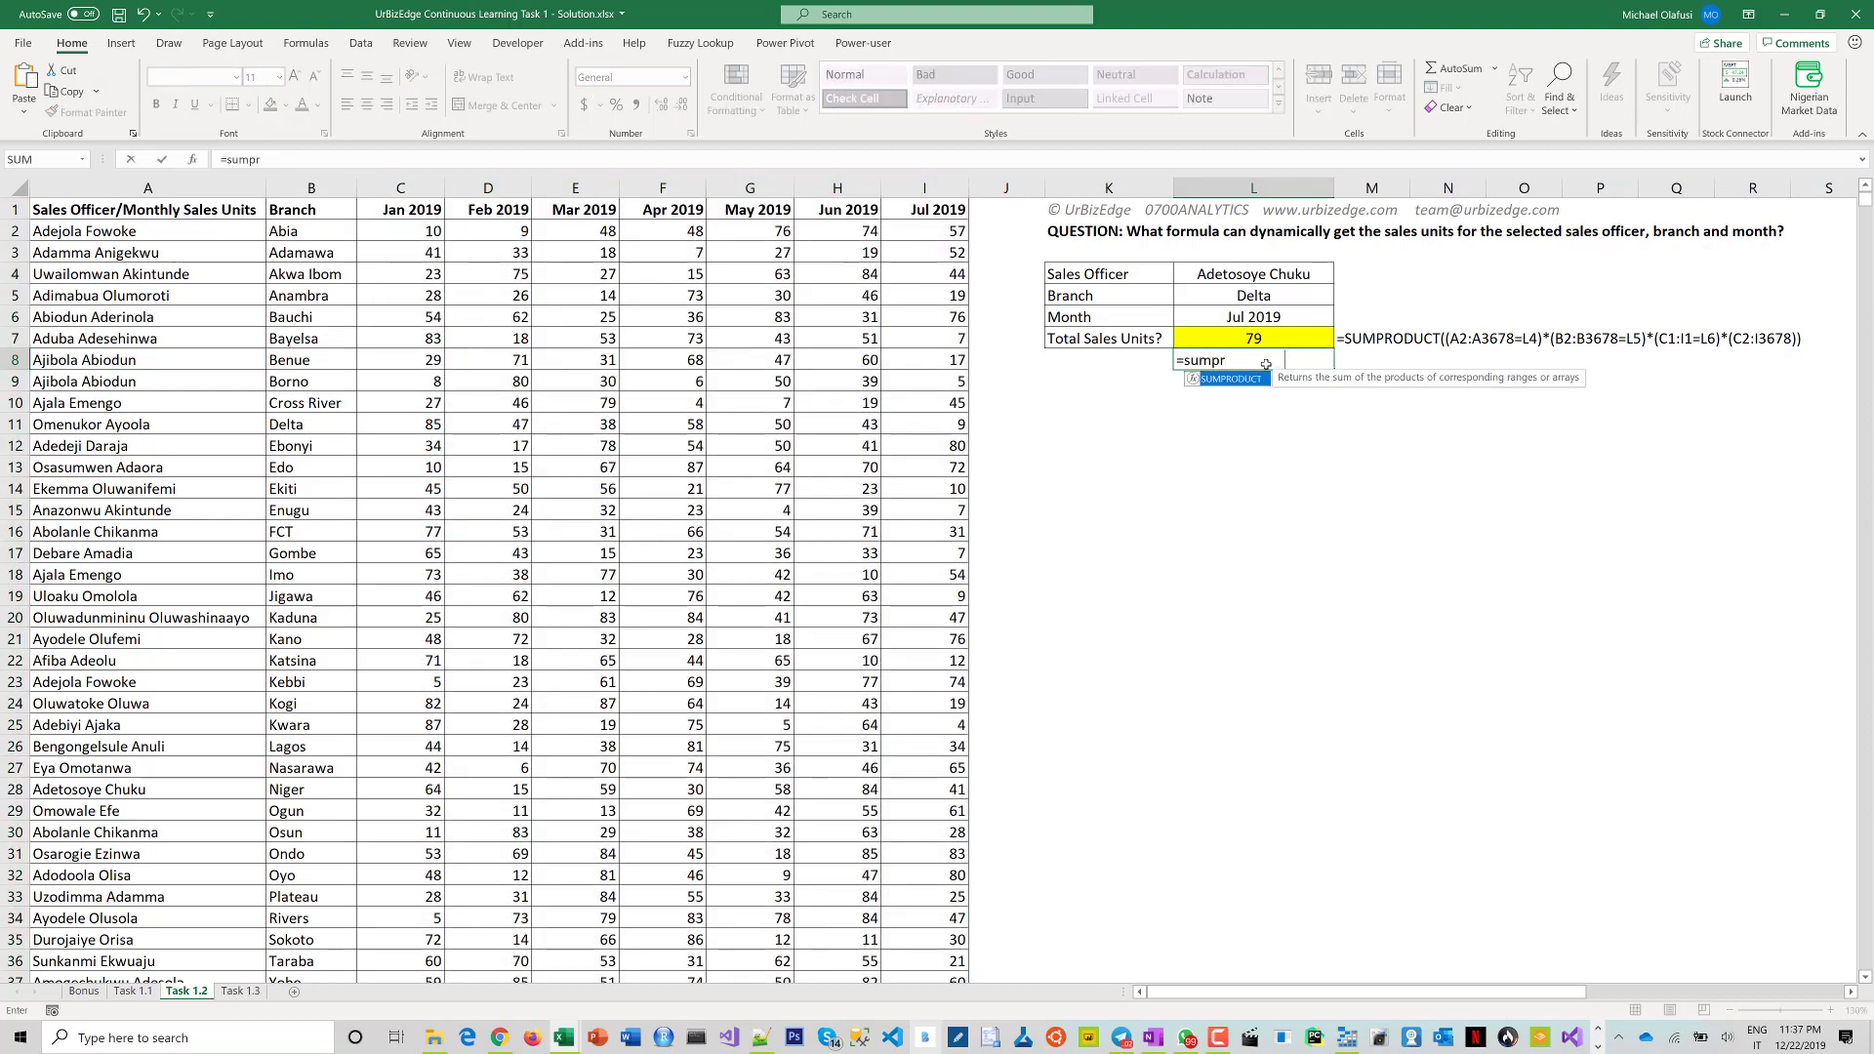
key("Tab")
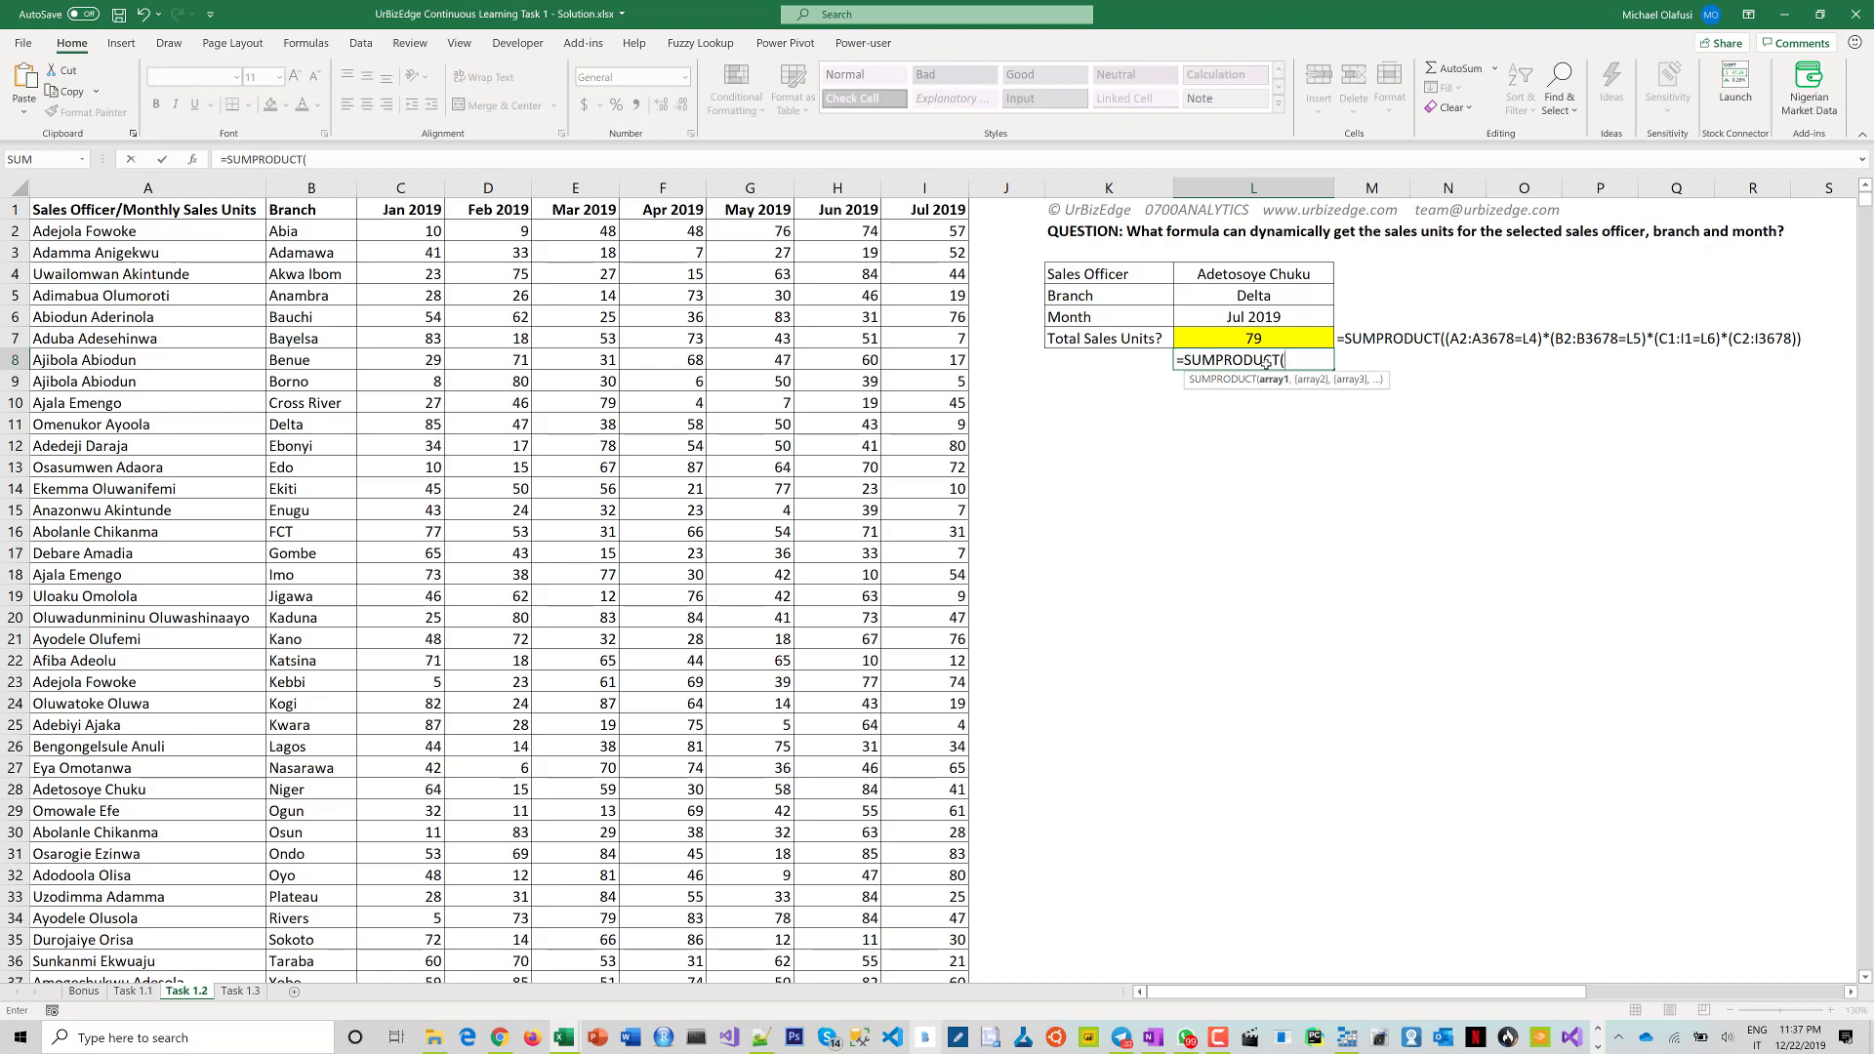
type("(")
left_click(146, 231)
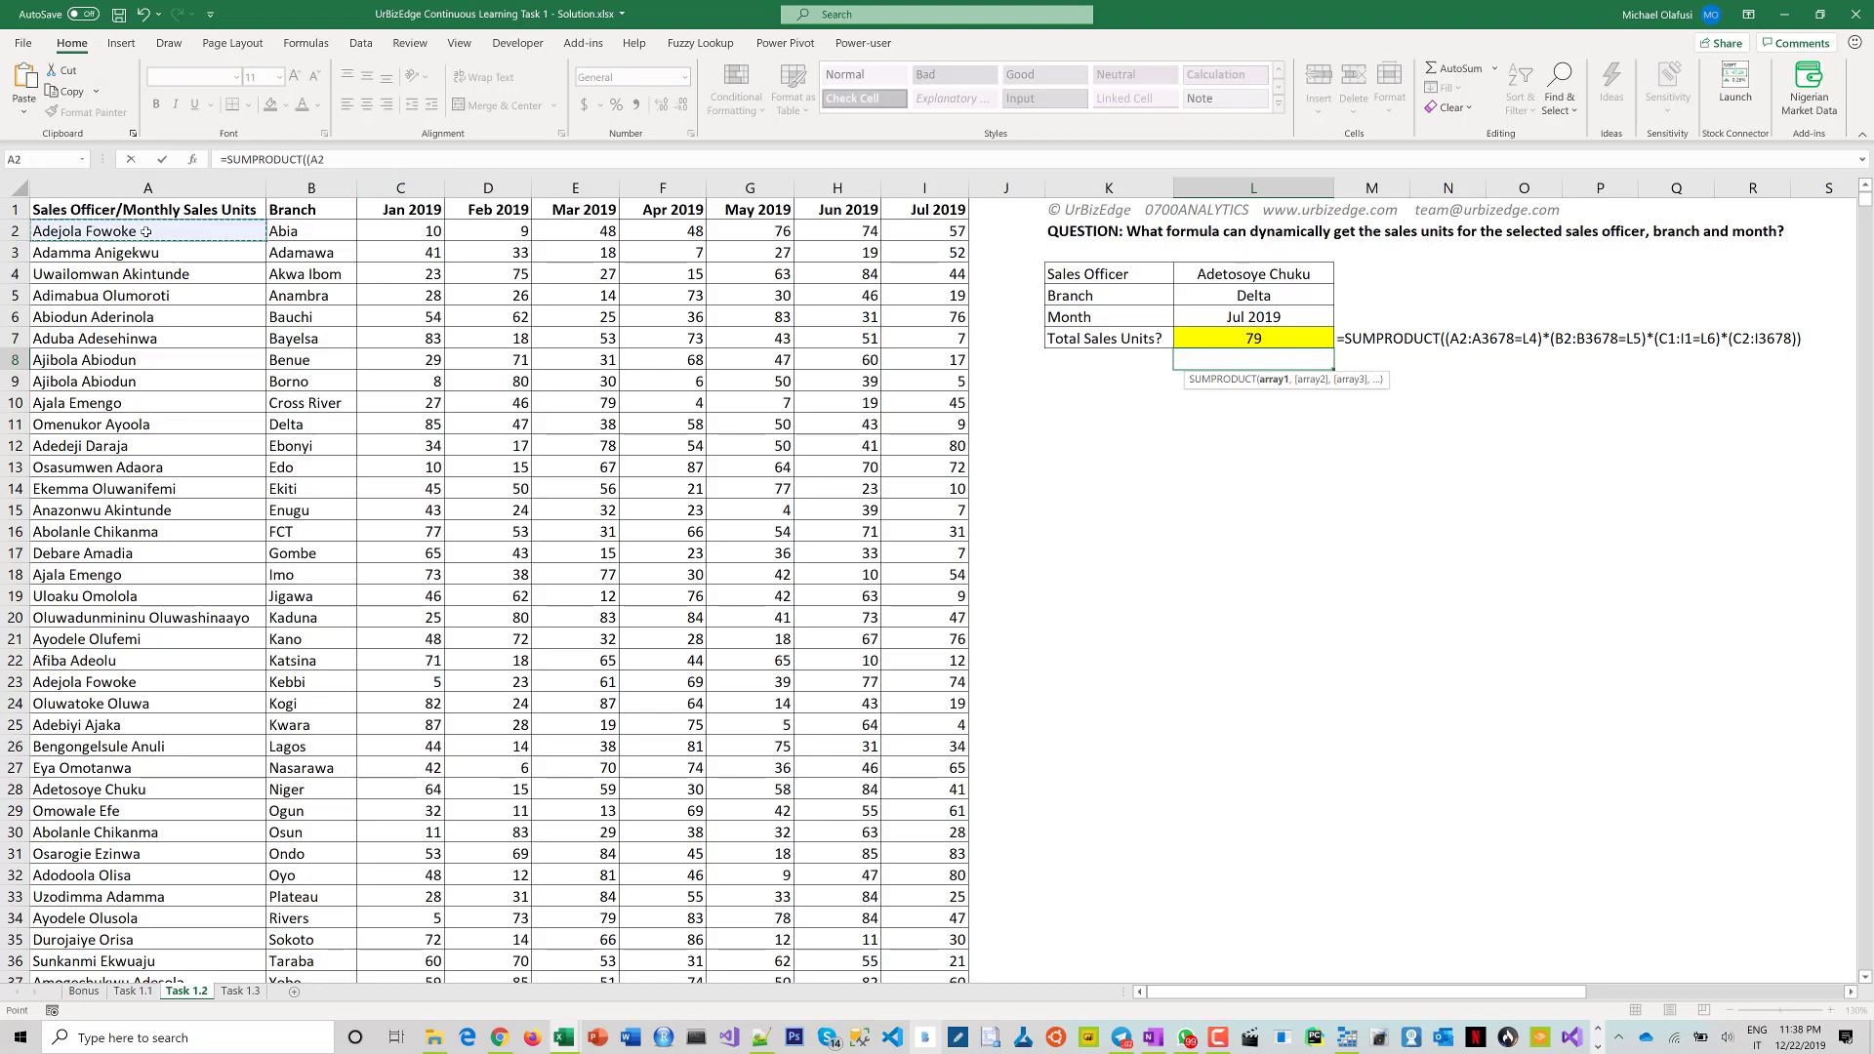
key("ctrl+shift+Down")
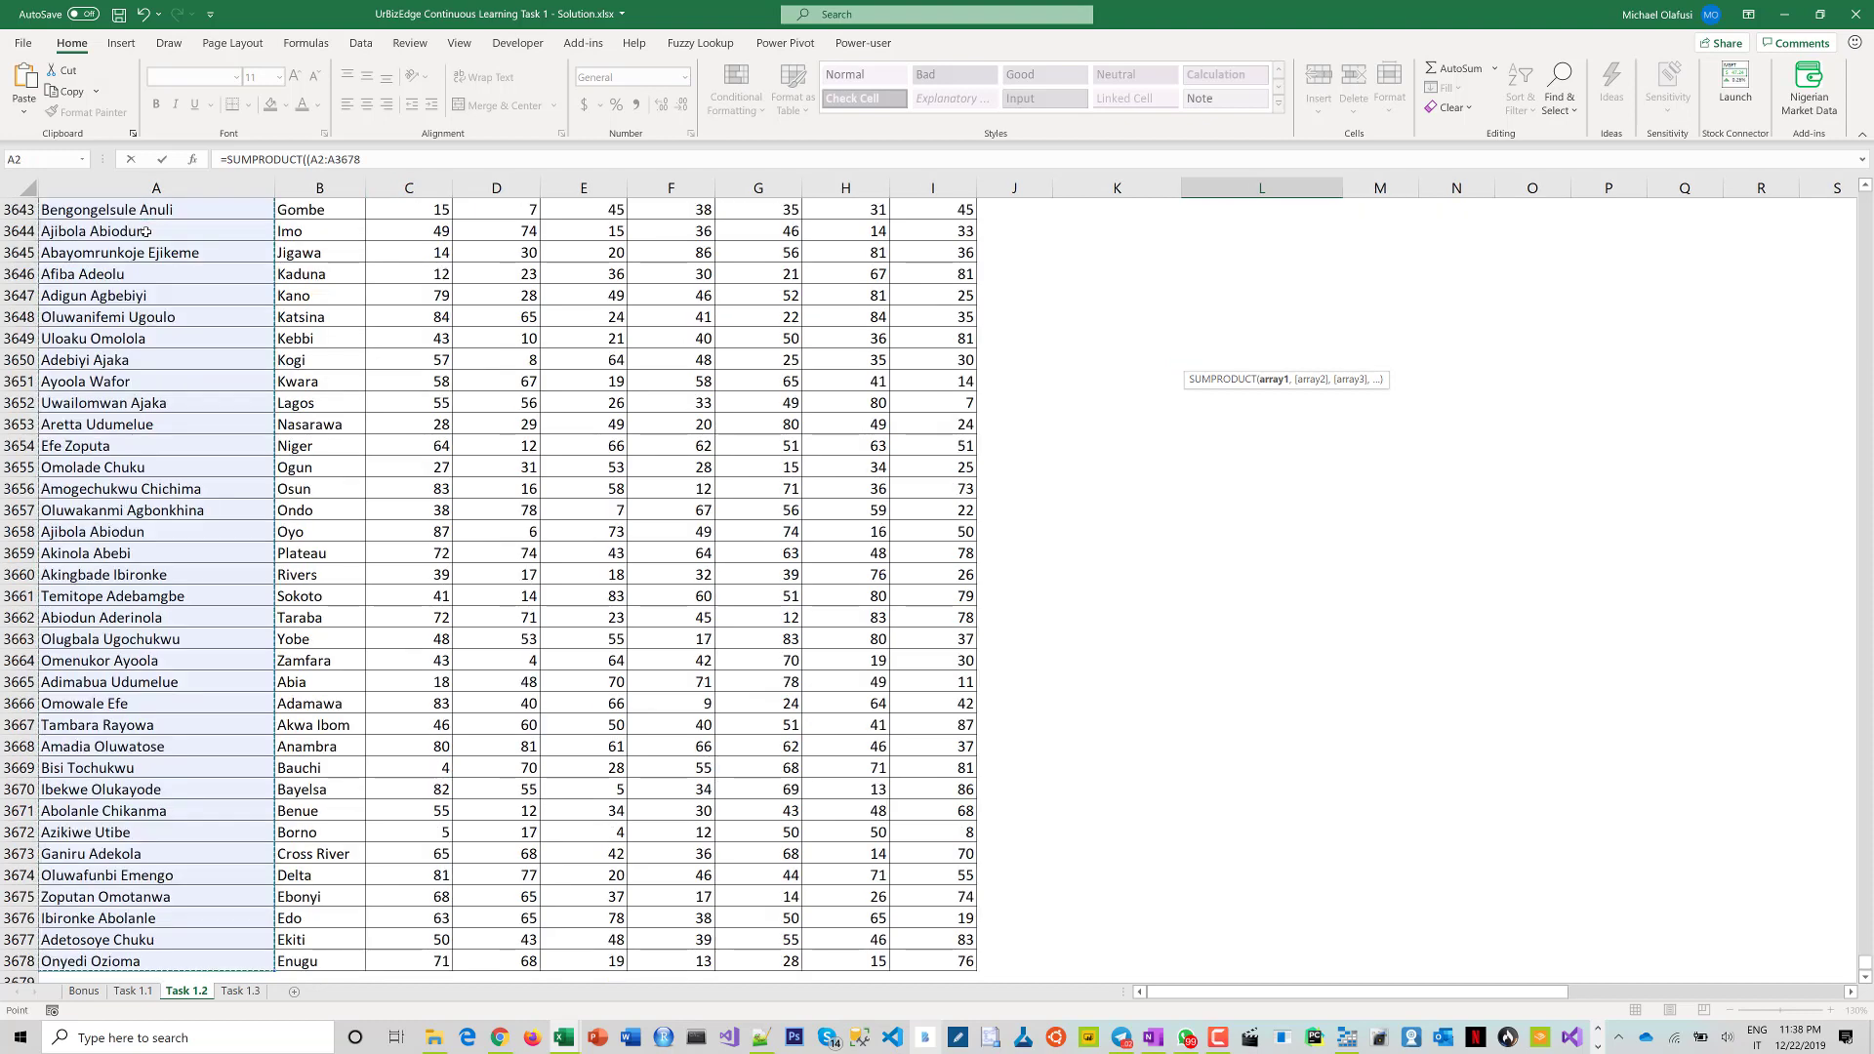
type("=")
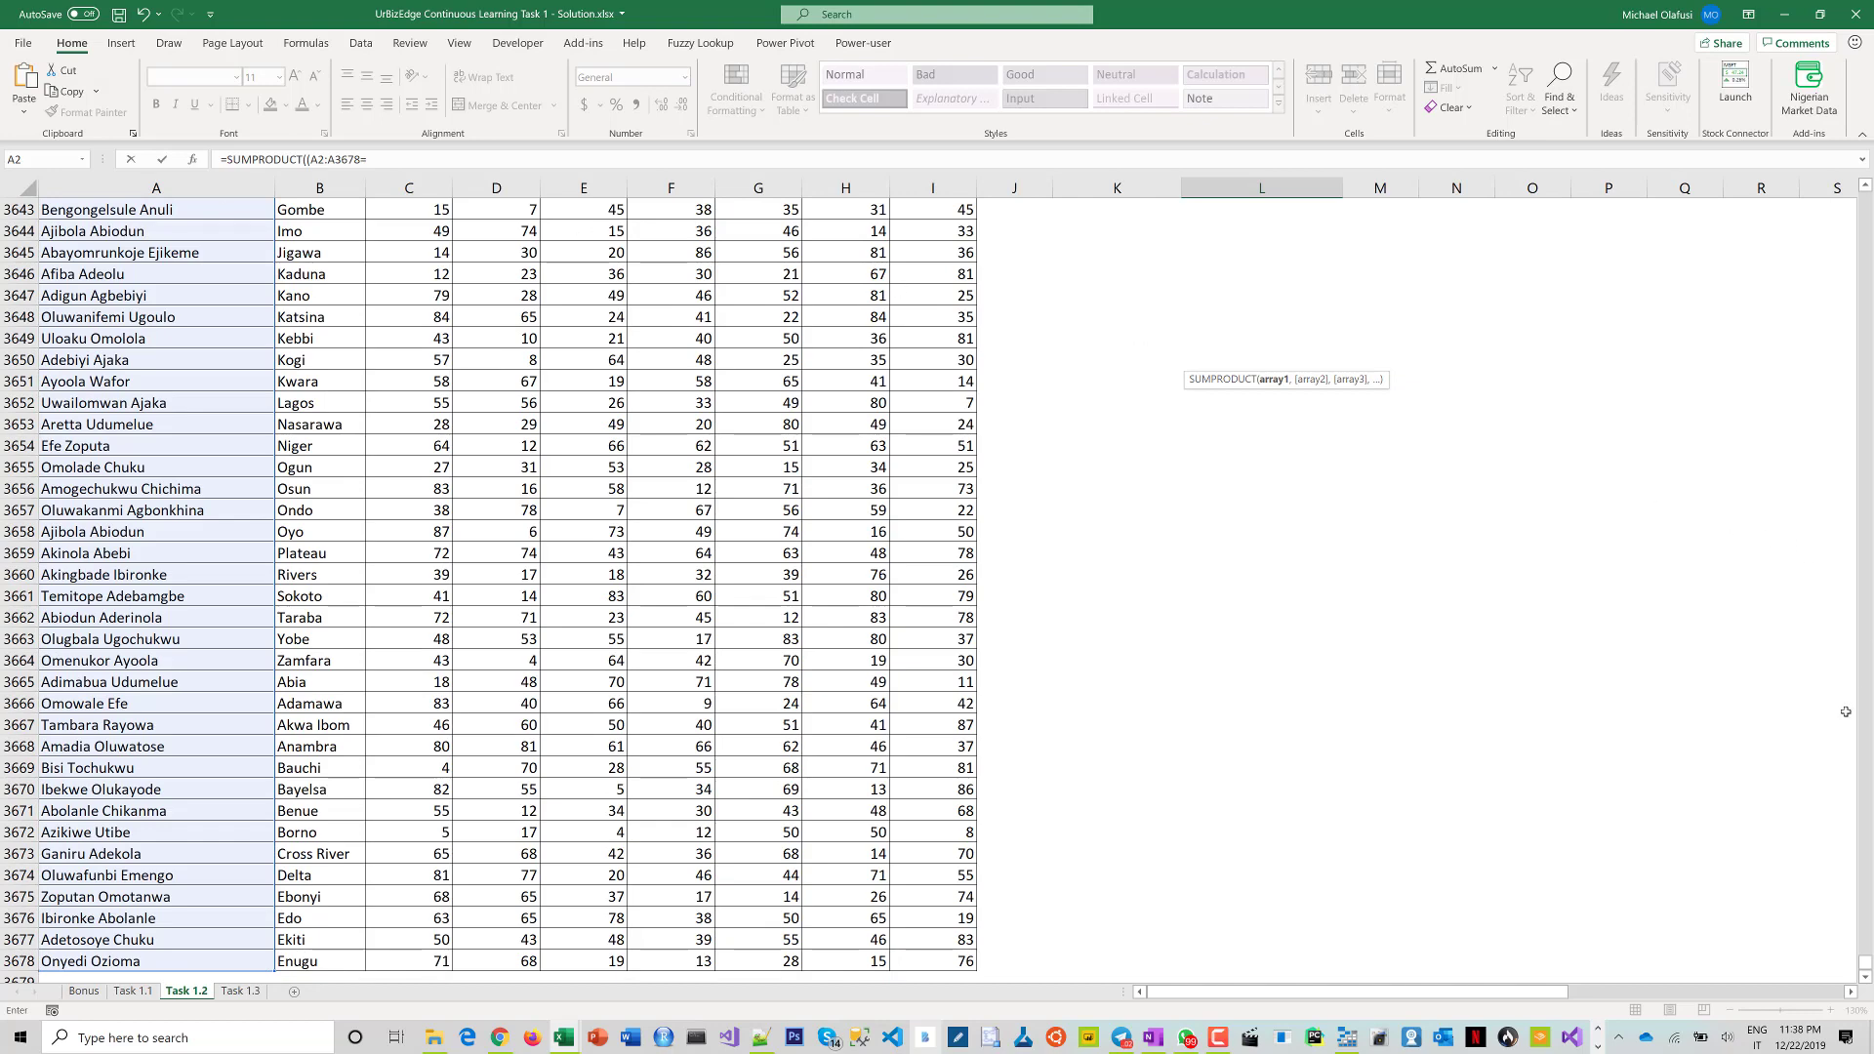
left_click_drag(1865, 966, 1865, 890)
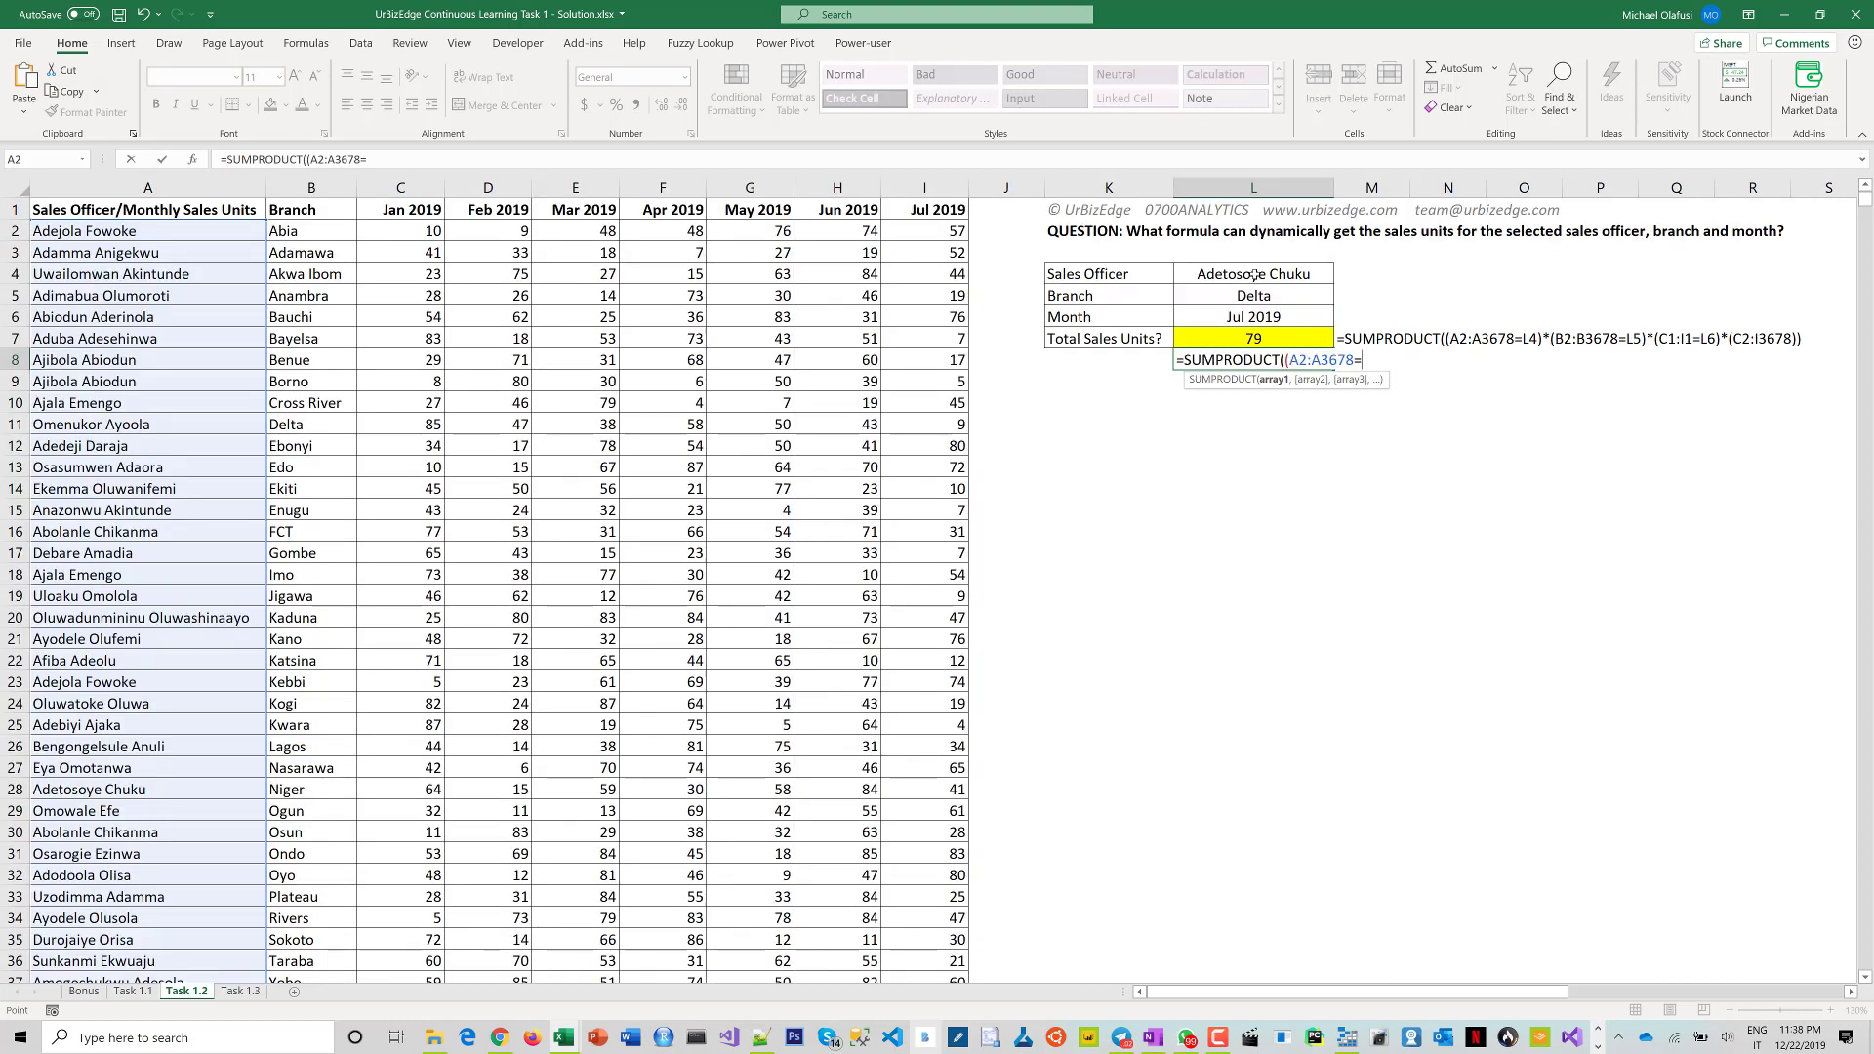
left_click(1255, 277)
type(")")
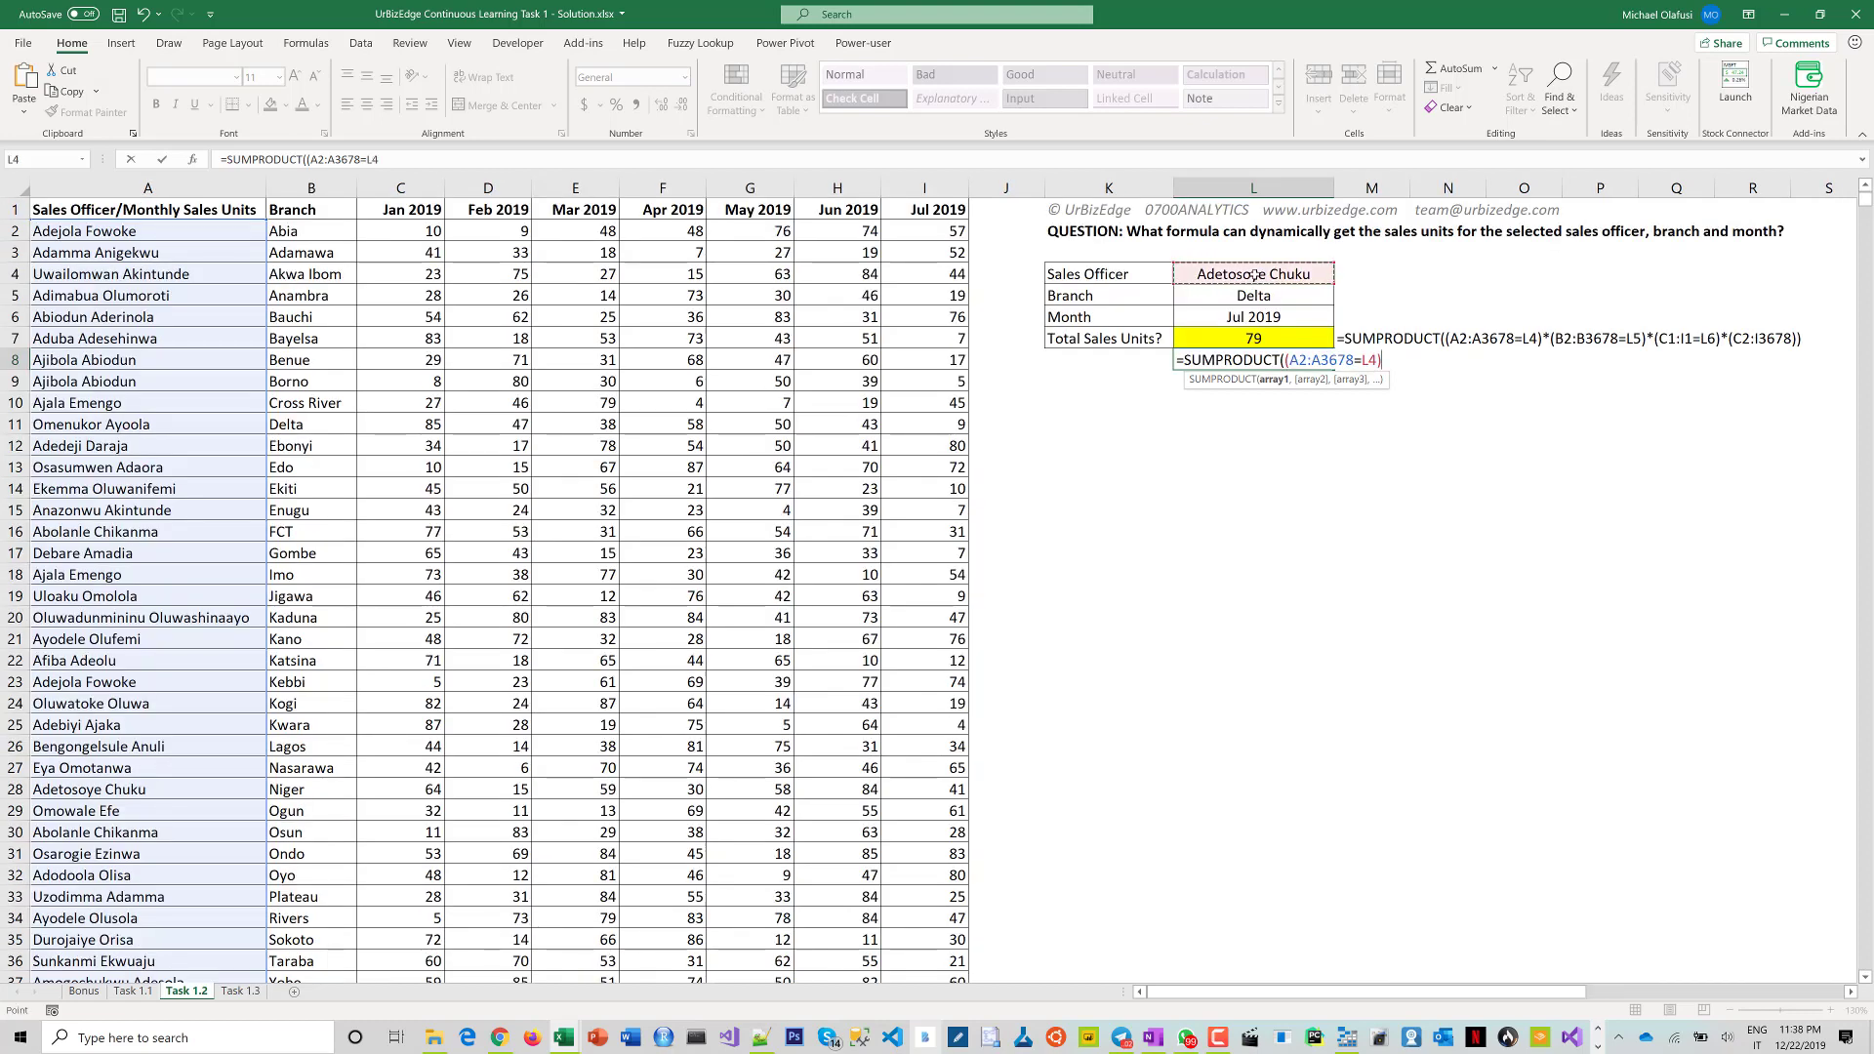
Step: Multiply the SUMPRODUCT's officer condition in L8 by a second condition that the branches B2:B3678 equal L5
type("*(")
left_click(324, 229)
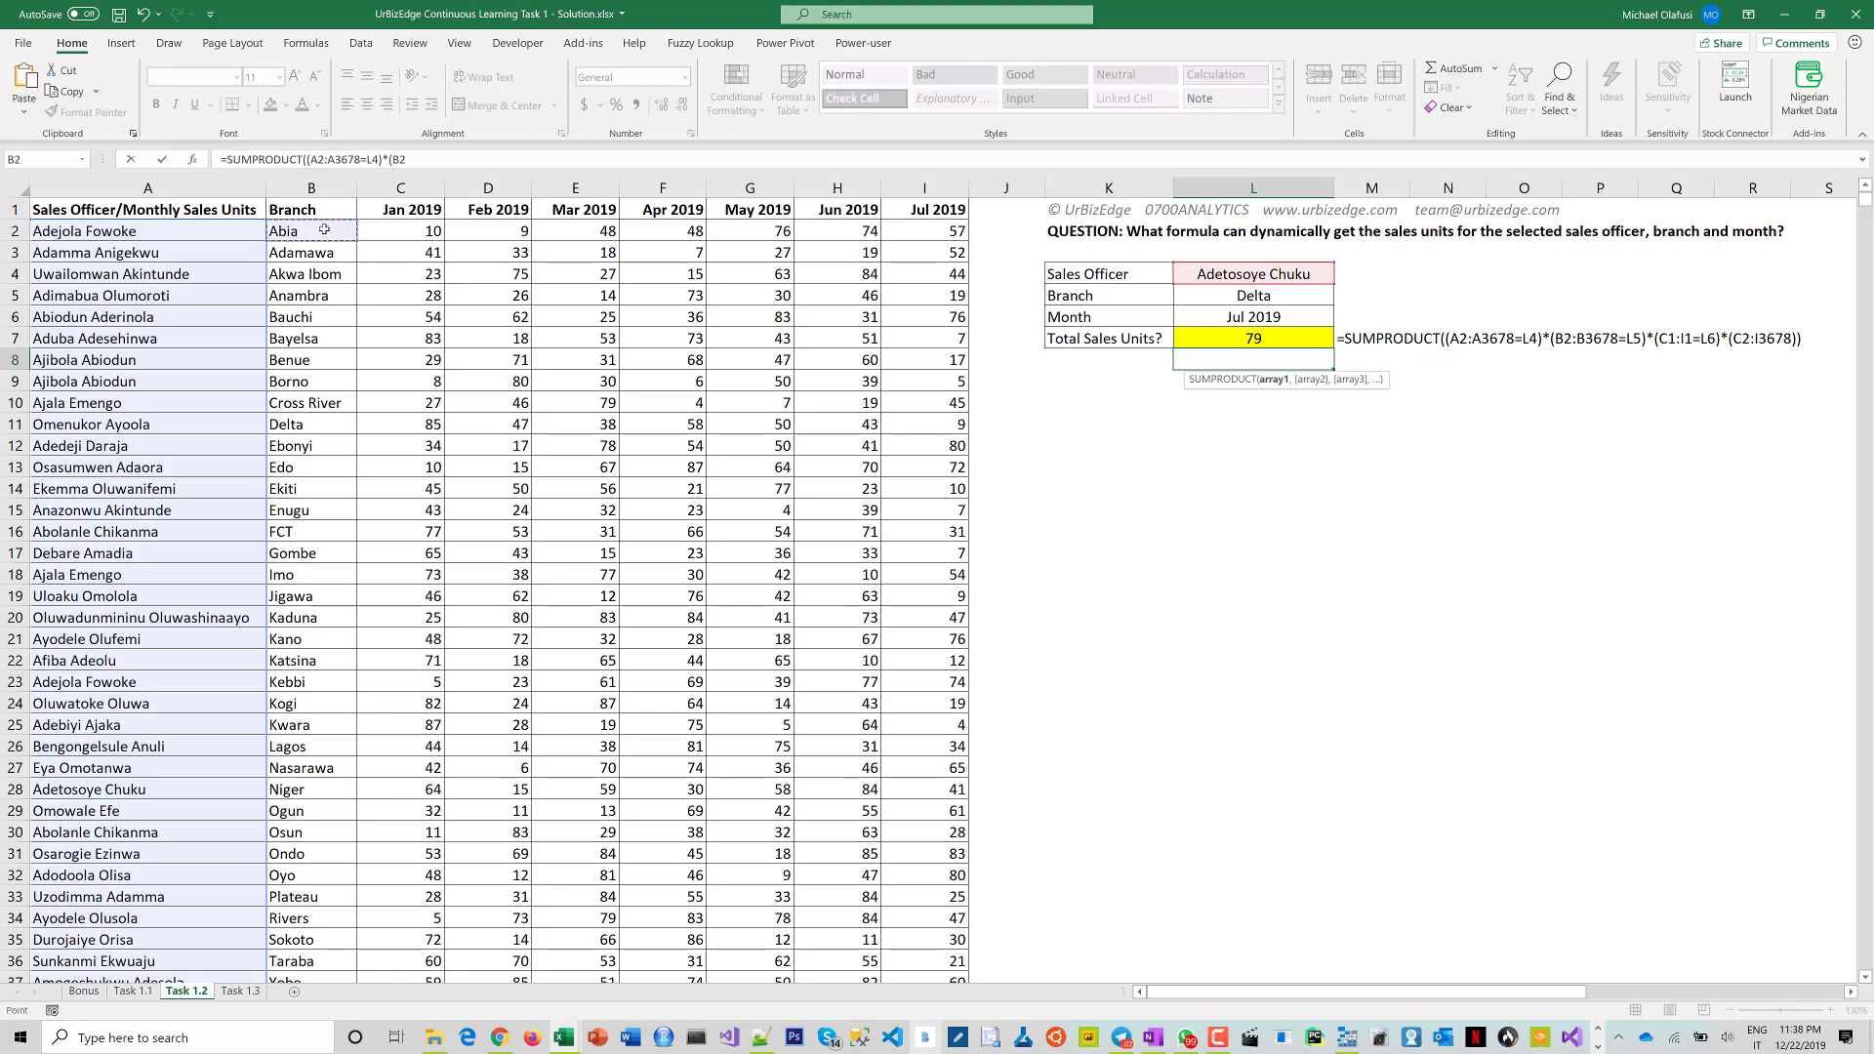
key("ctrl+shift+Down")
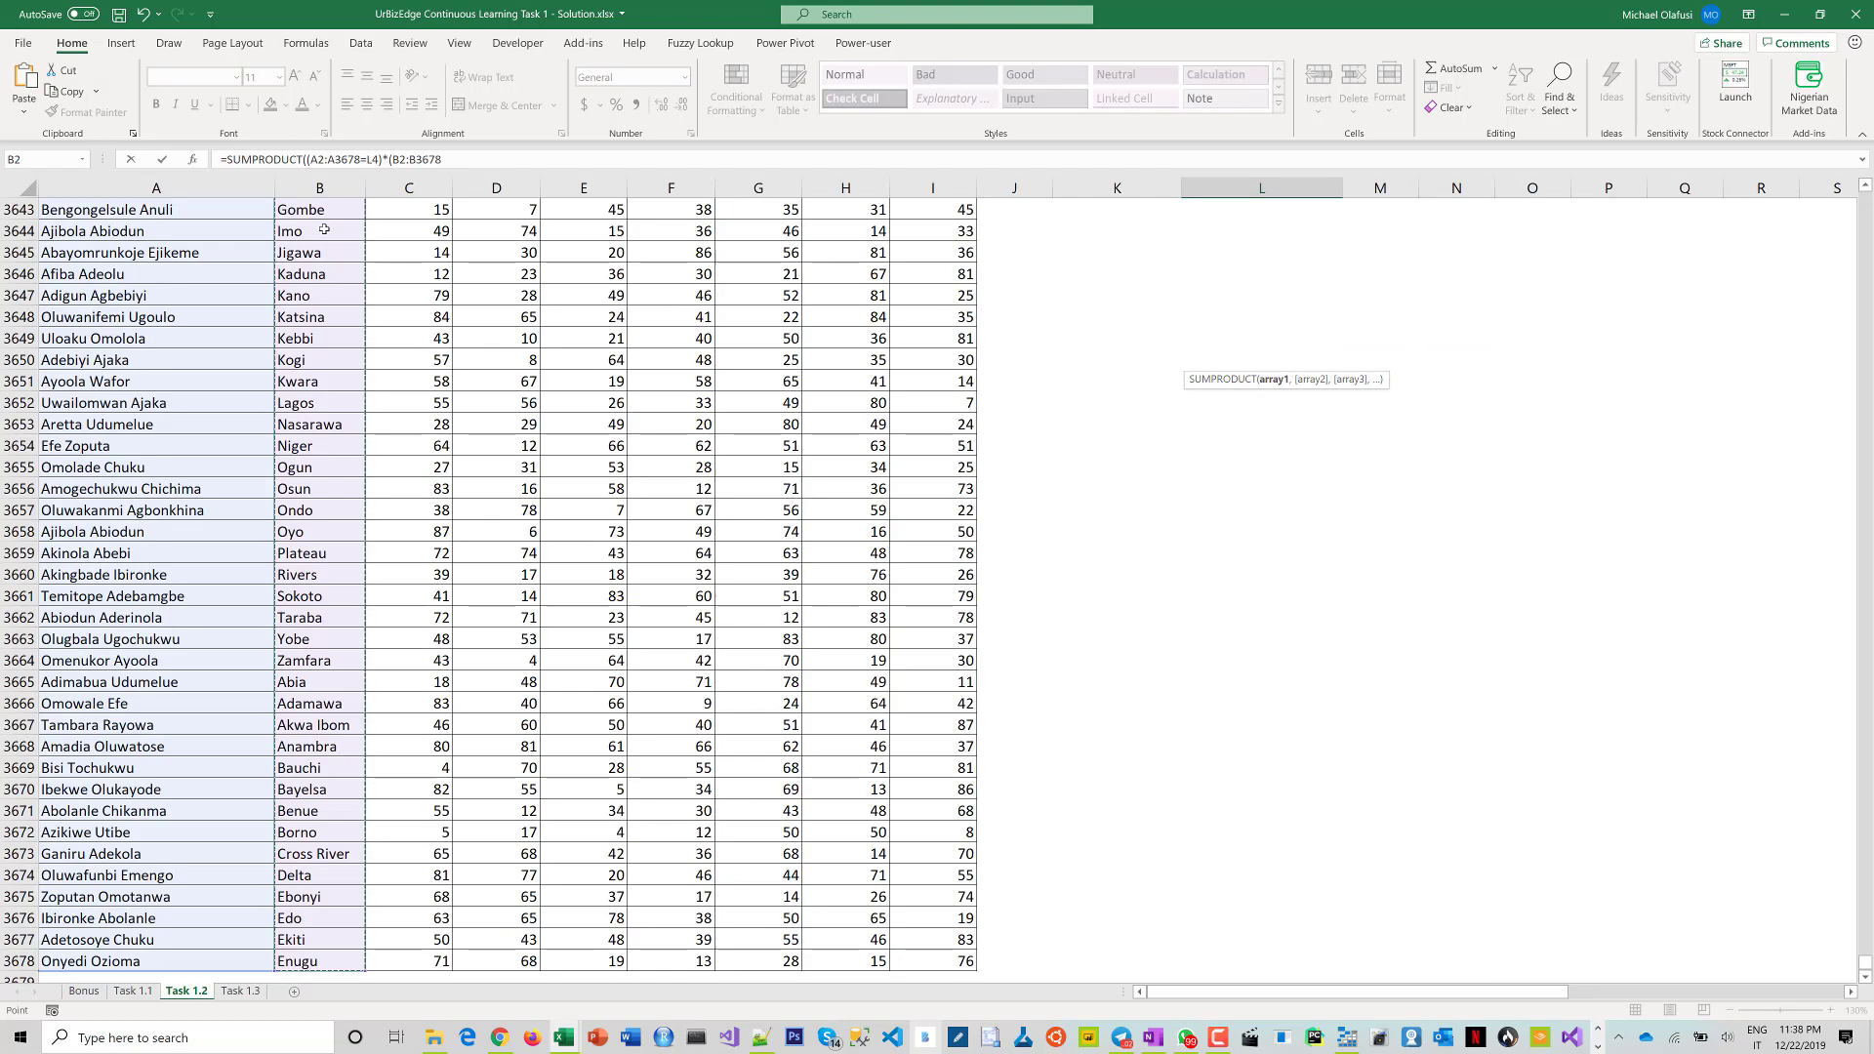
type("=")
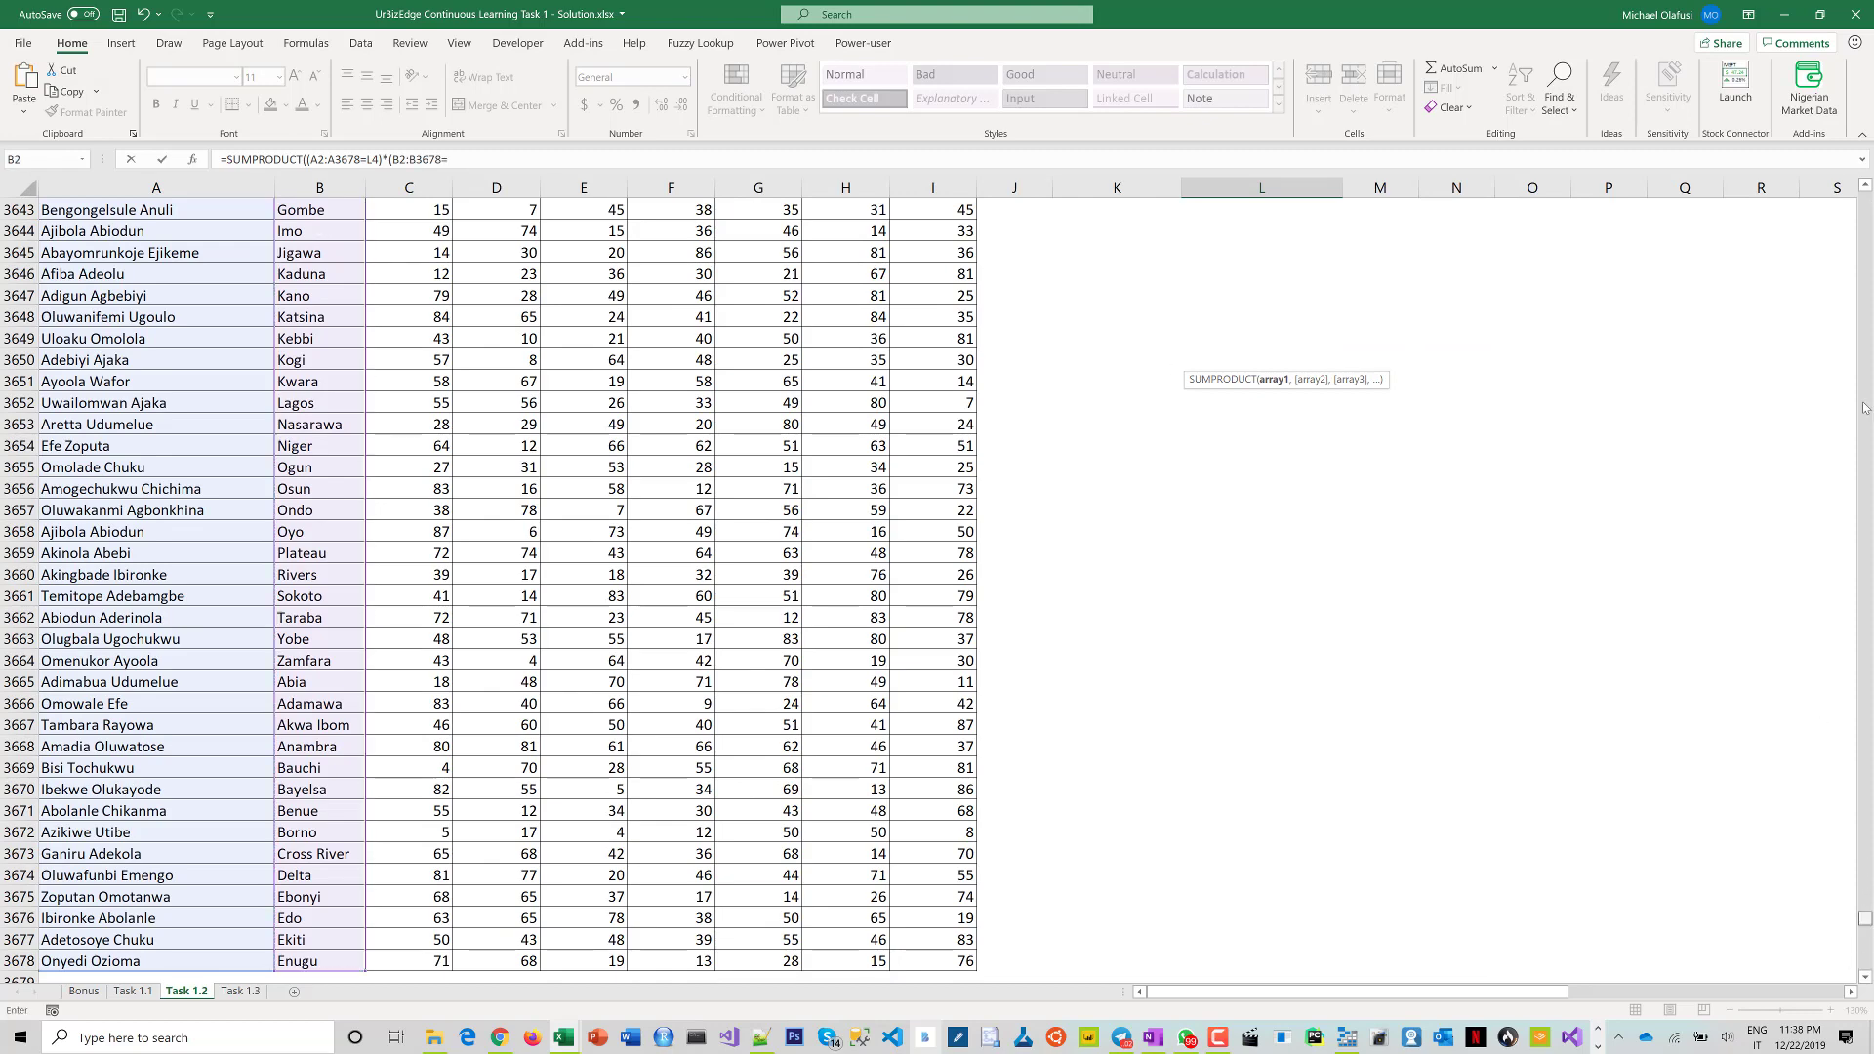
left_click_drag(1865, 408, 1864, 190)
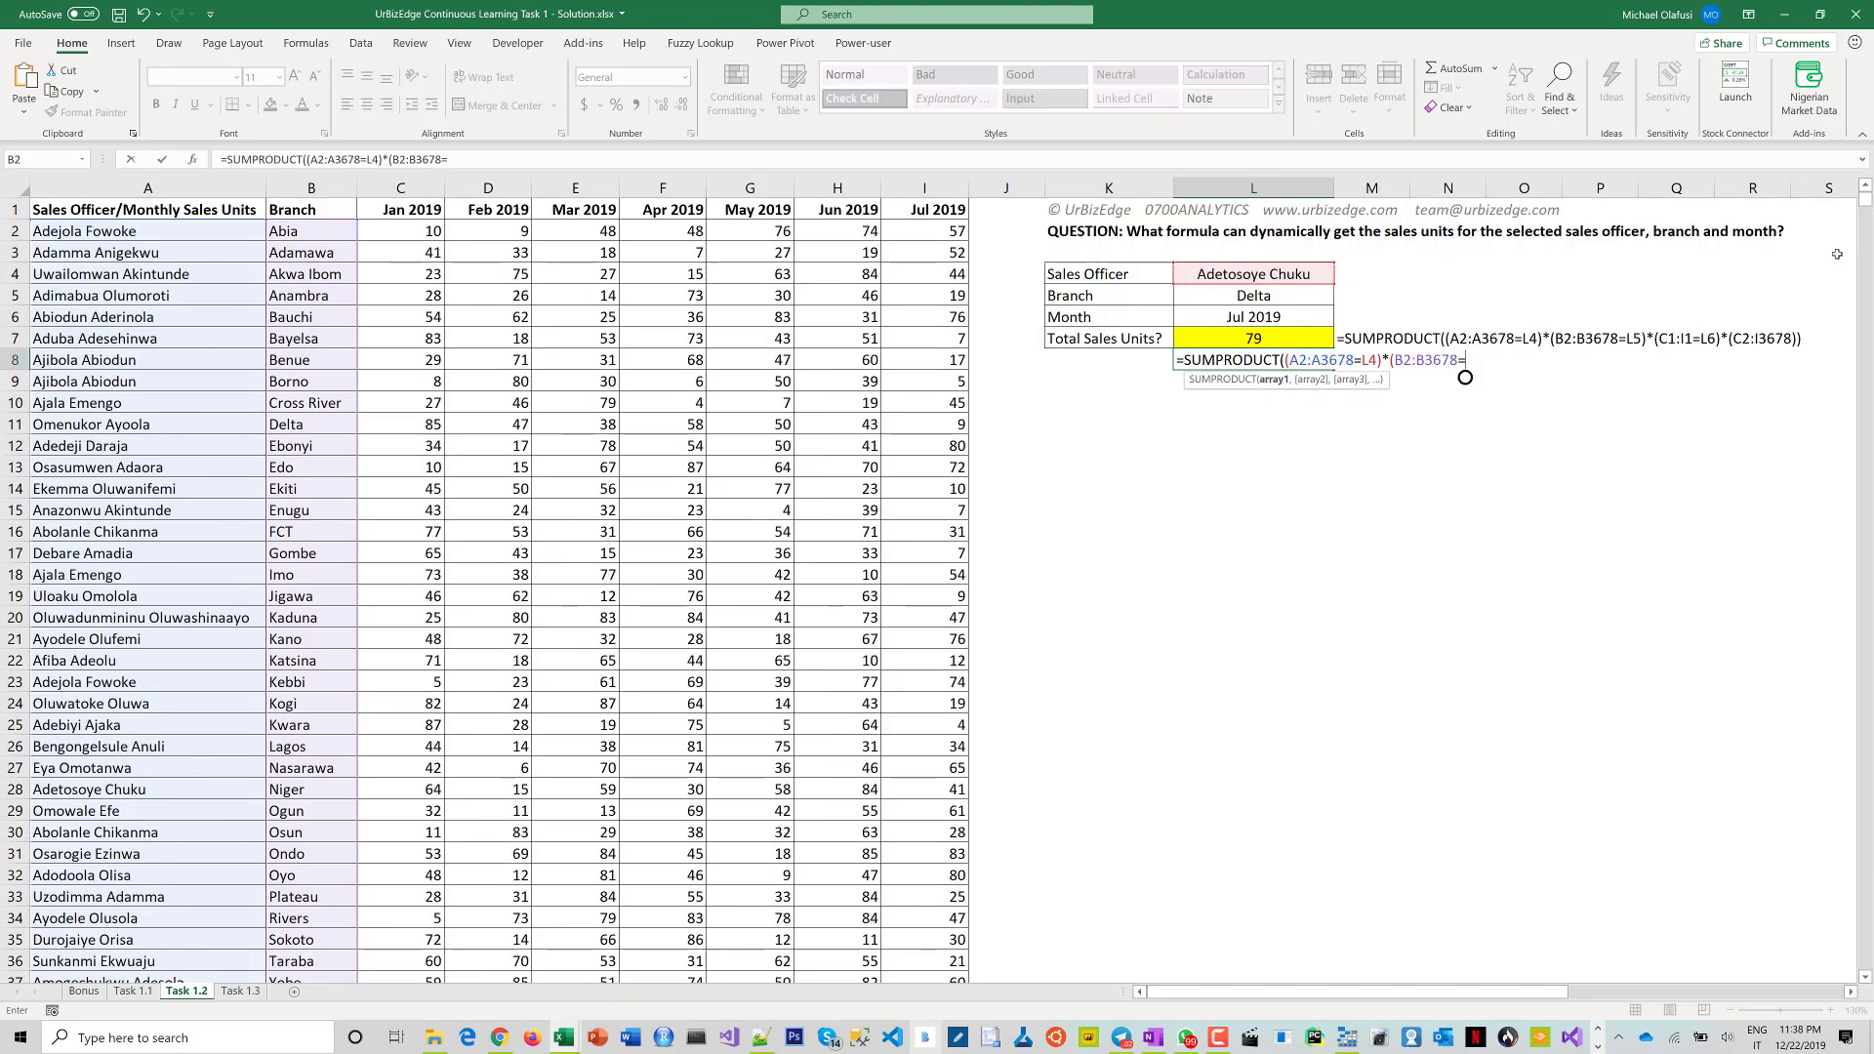
left_click(1276, 298)
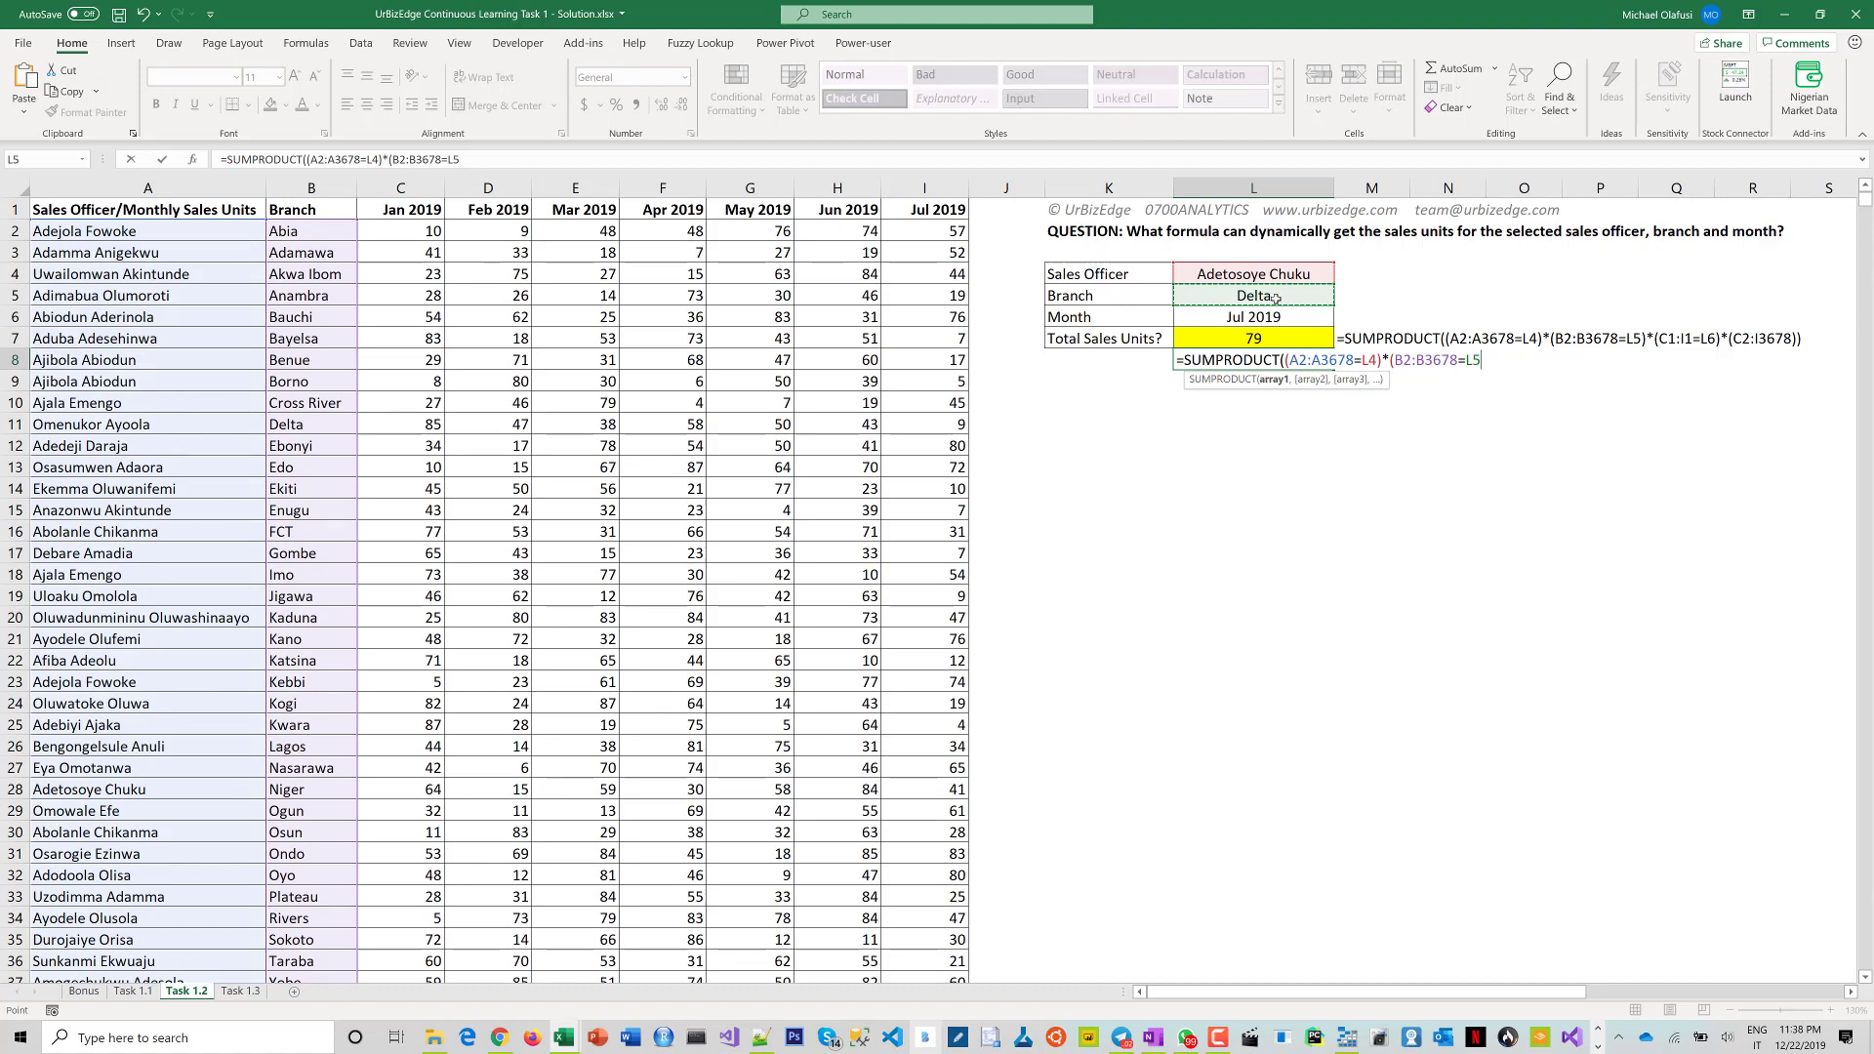
Step: Add a third condition to the SUMPRODUCT that the month headers C1:I1 equal L6
type(")*(")
left_click(426, 210)
left_click_drag(427, 210, 927, 209)
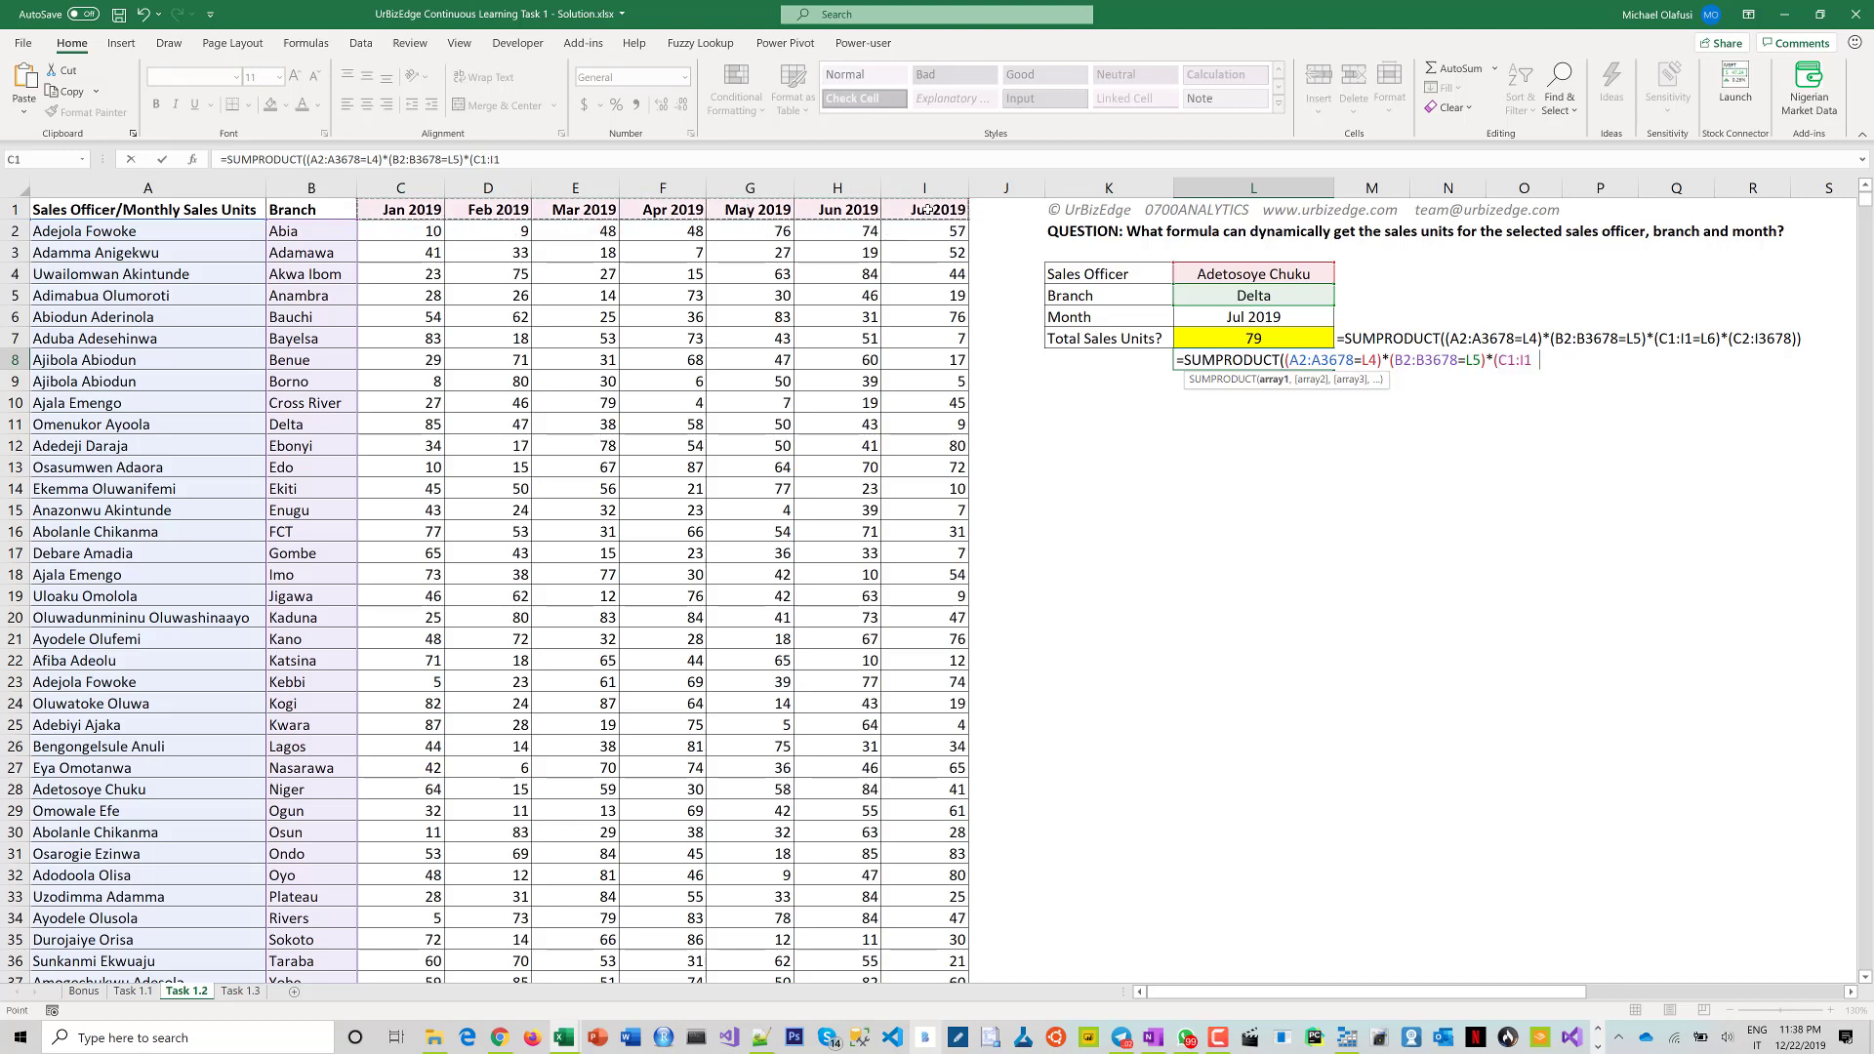
type("=")
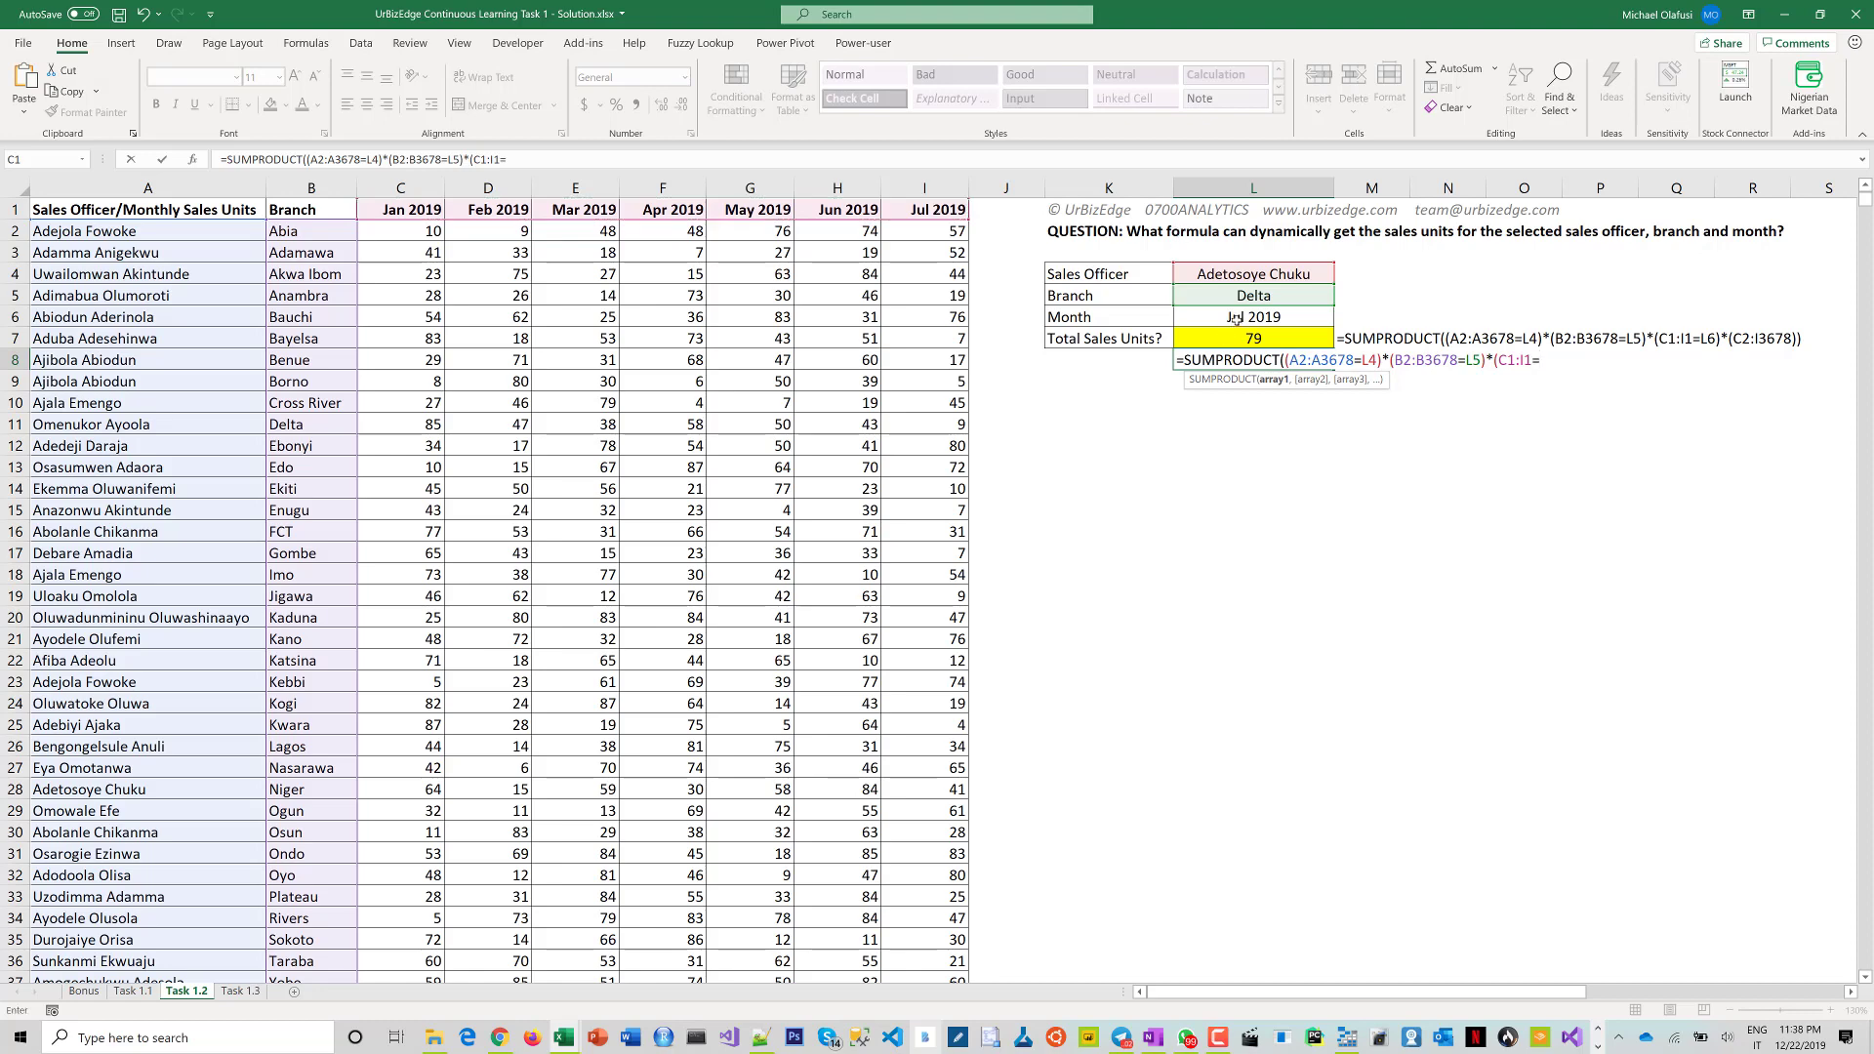
left_click(1236, 320)
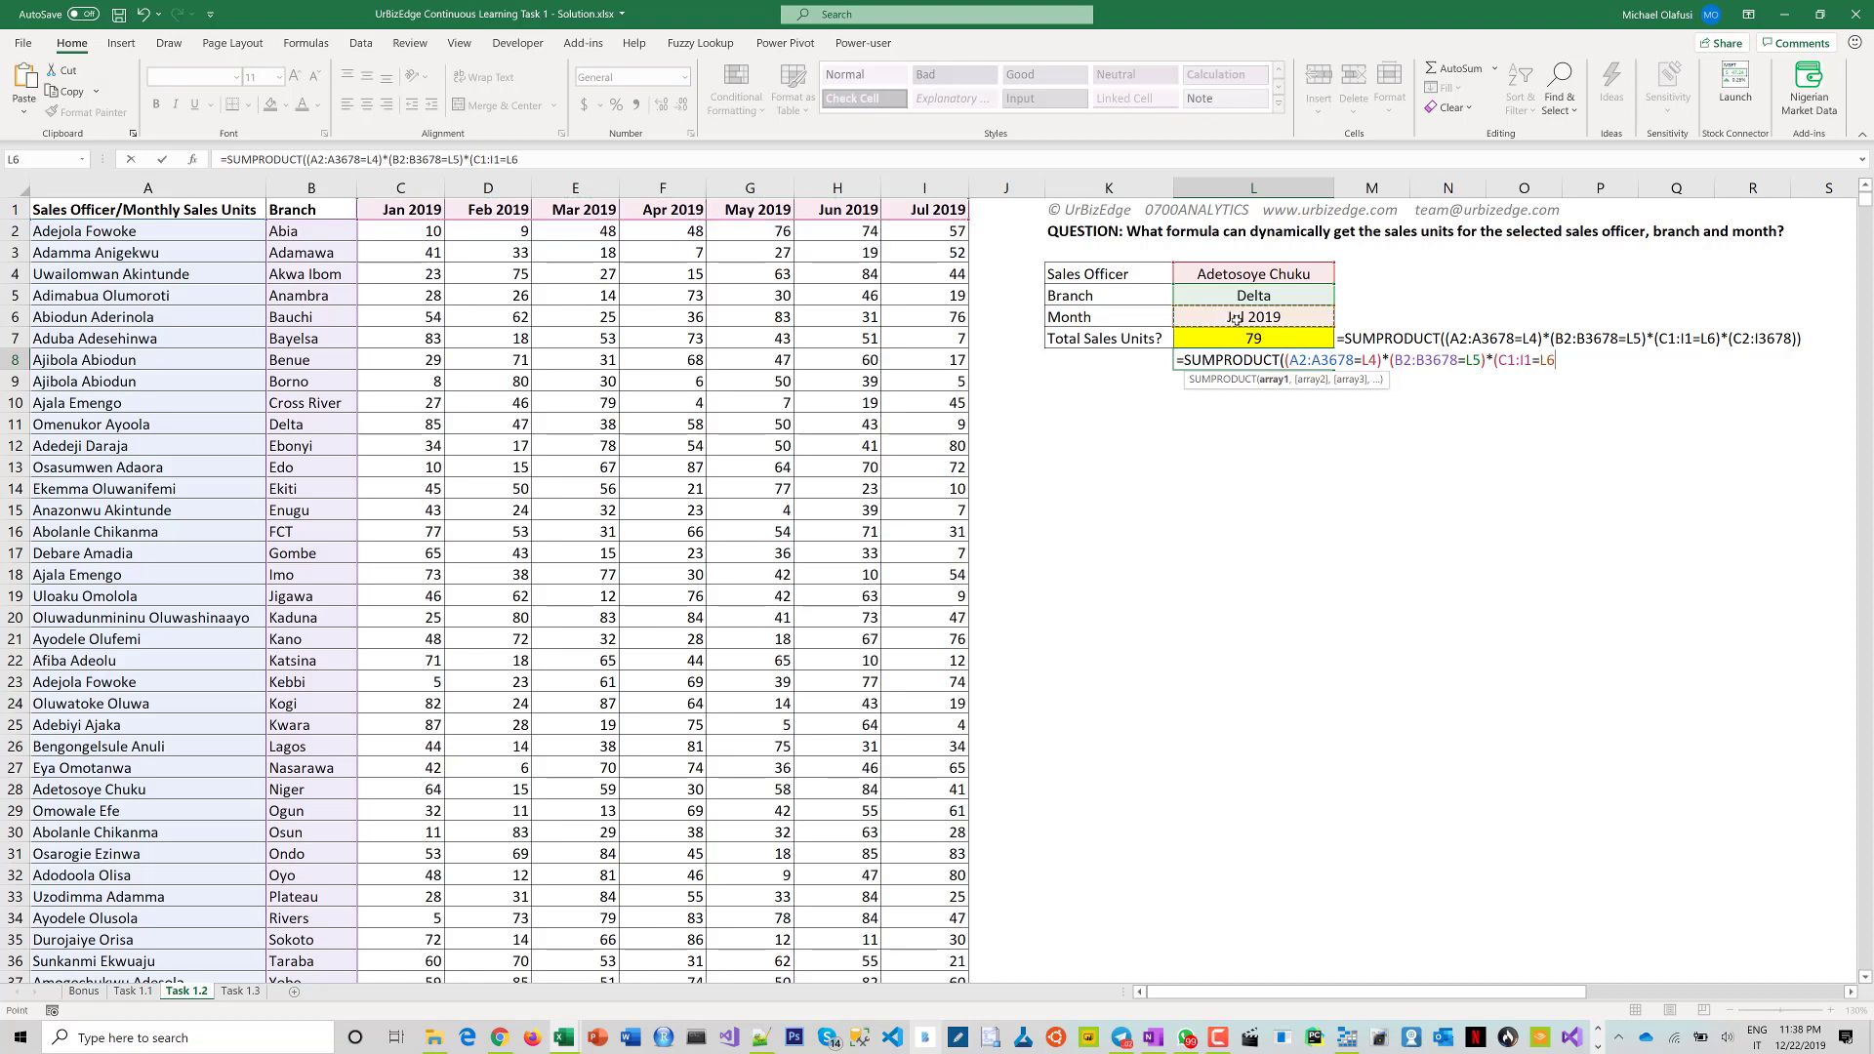
Step: Multiply the conditions by the sales values C2:I3678, complete the SUMPRODUCT formula, and return to cell L8
type(")*(")
left_click_drag(402, 232, 923, 268)
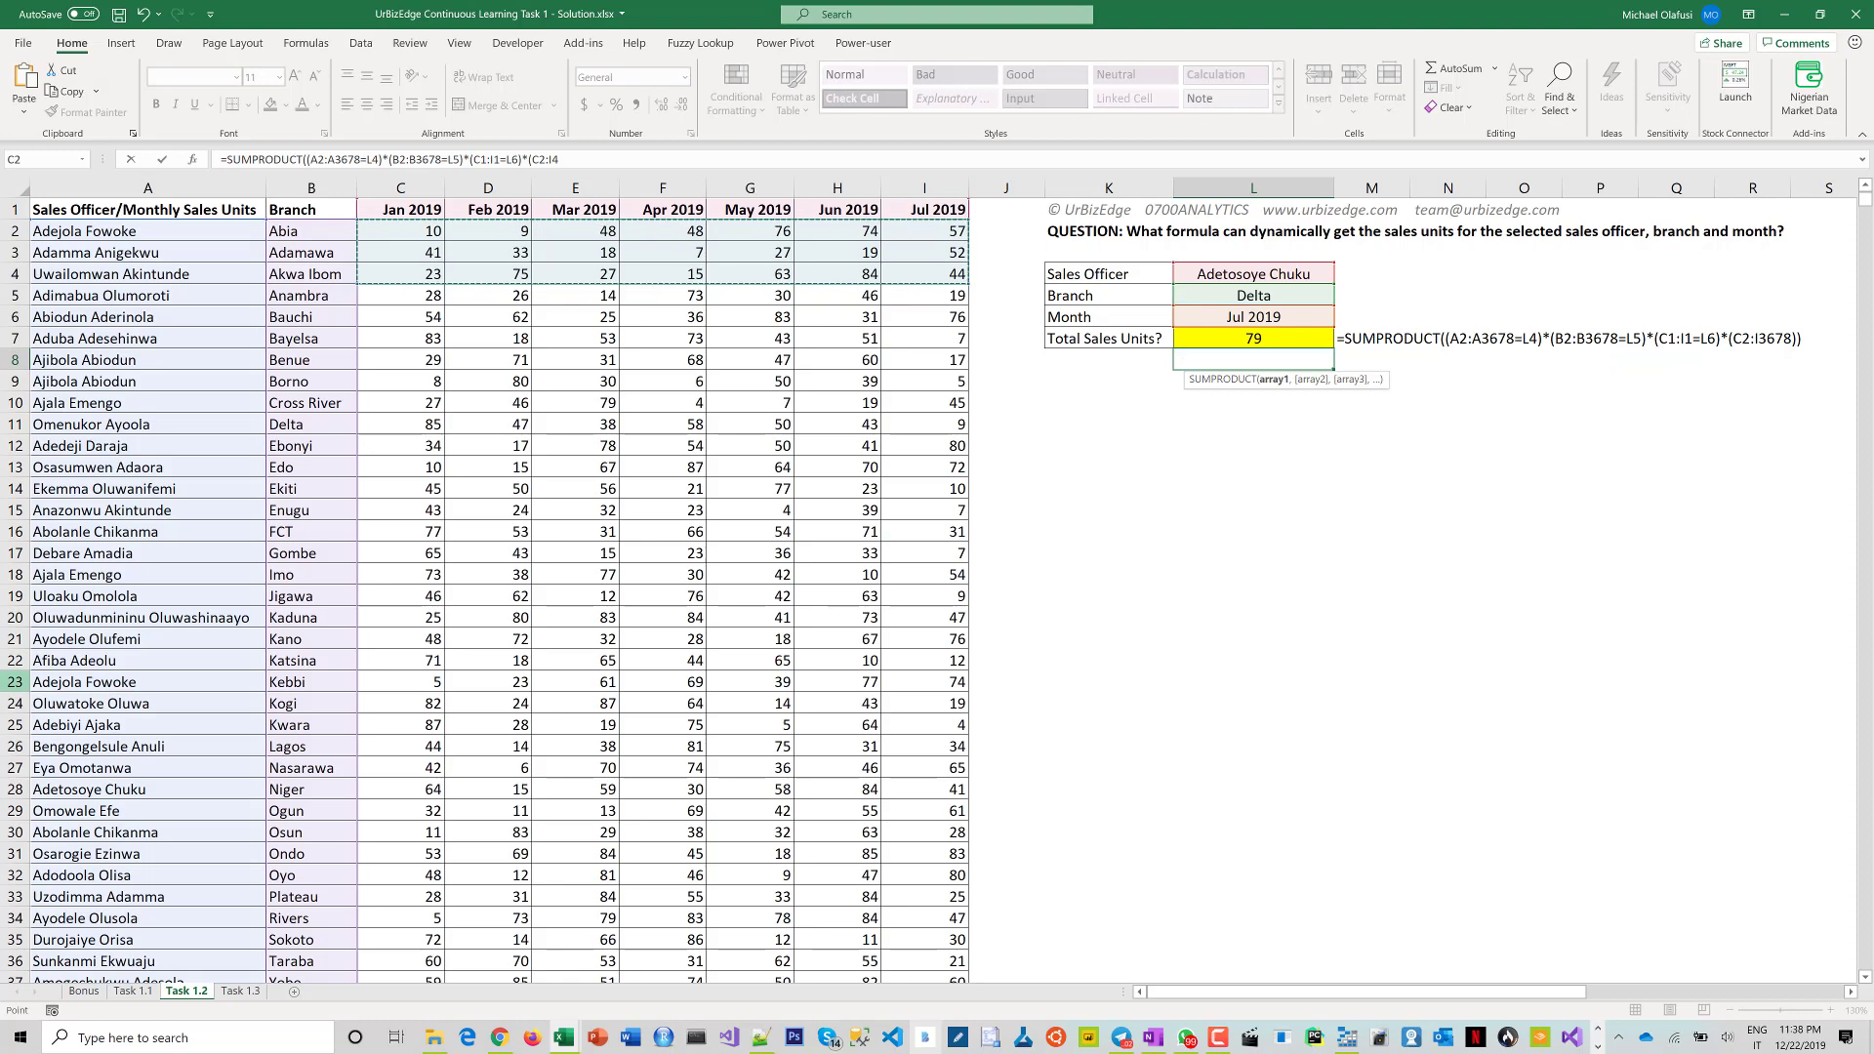
key("ctrl+shift+Down")
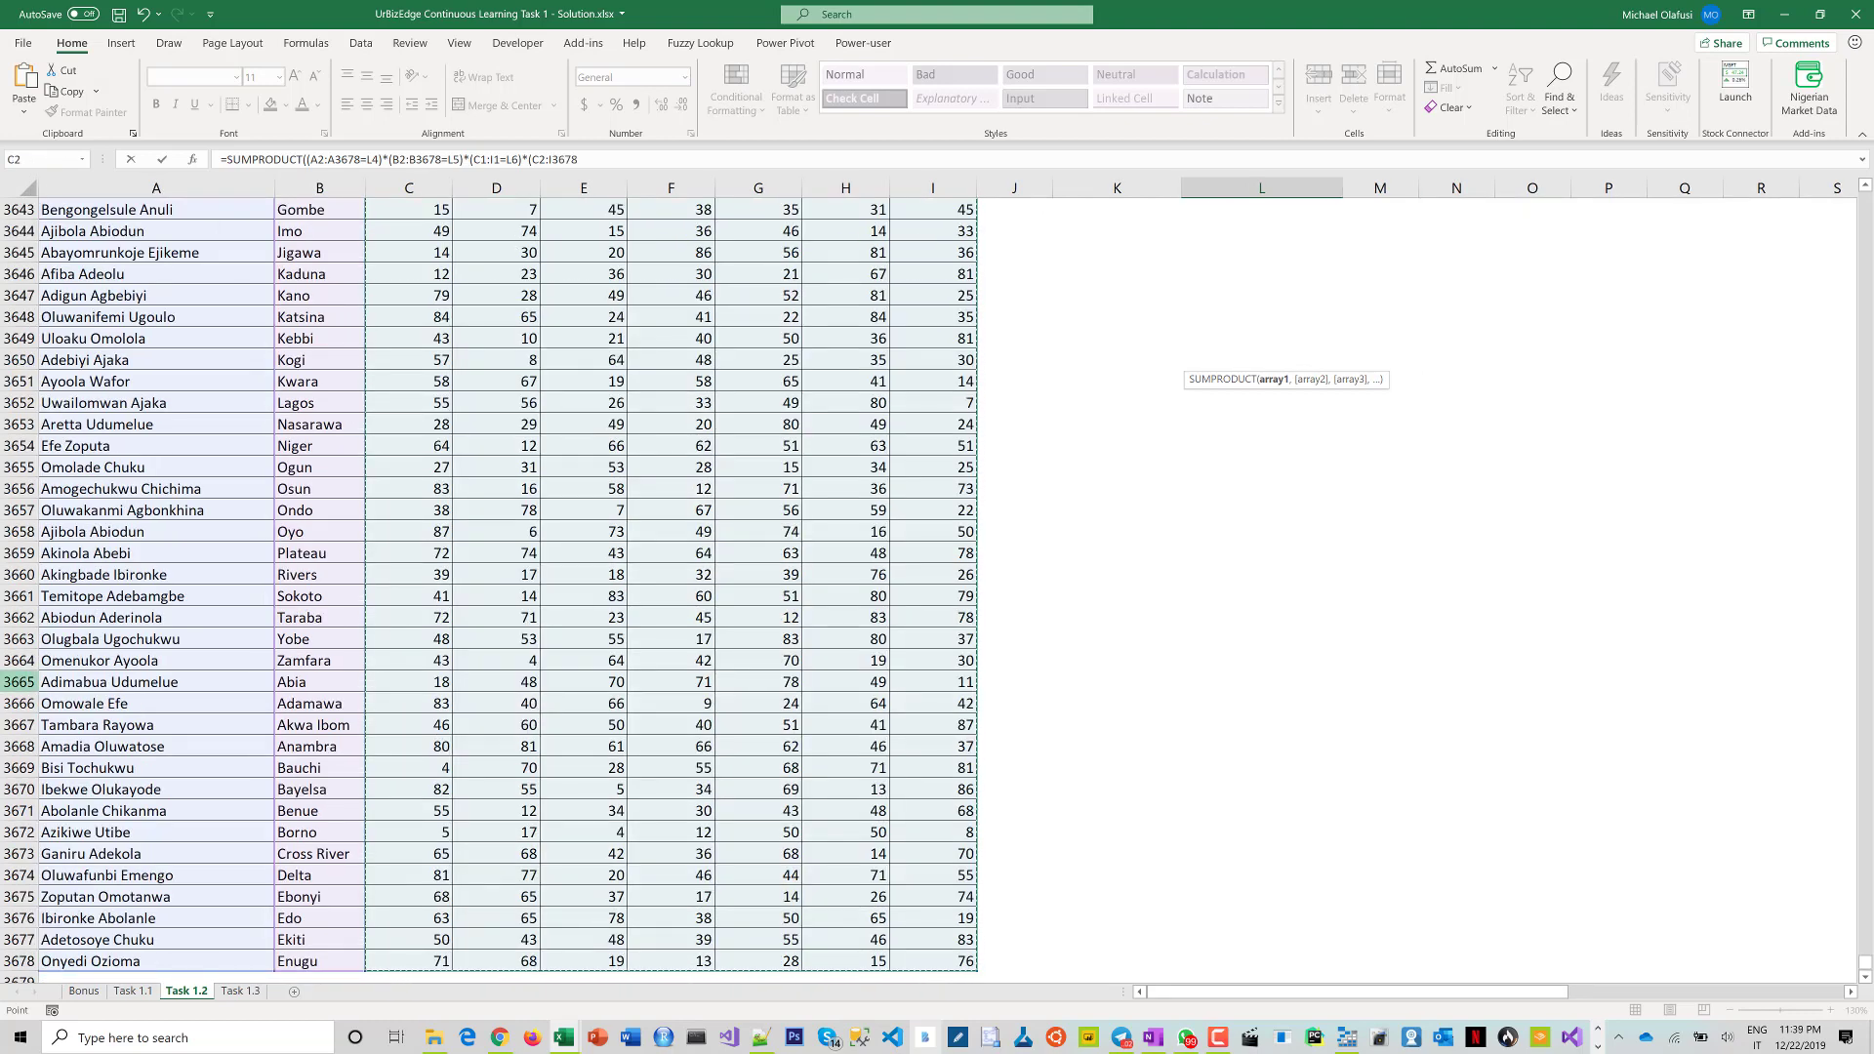
type("))")
key("ctrl+Return")
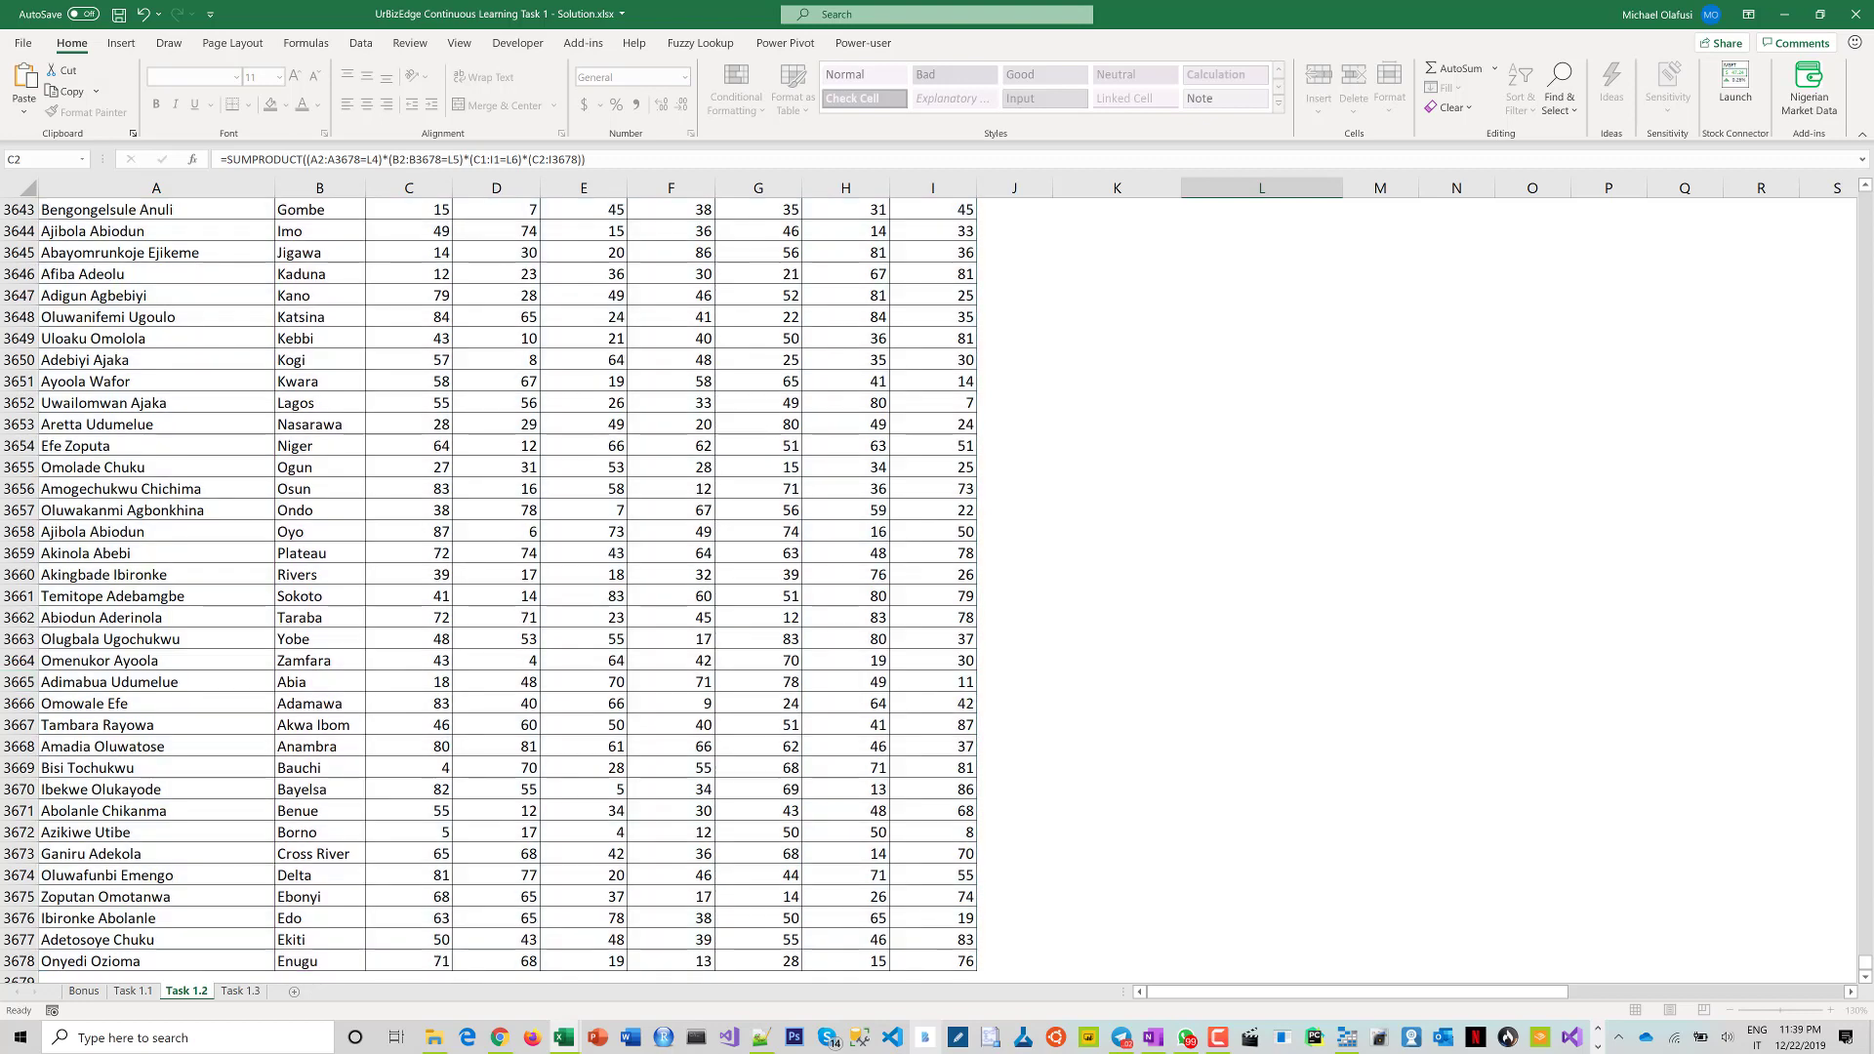
key("ctrl+Home")
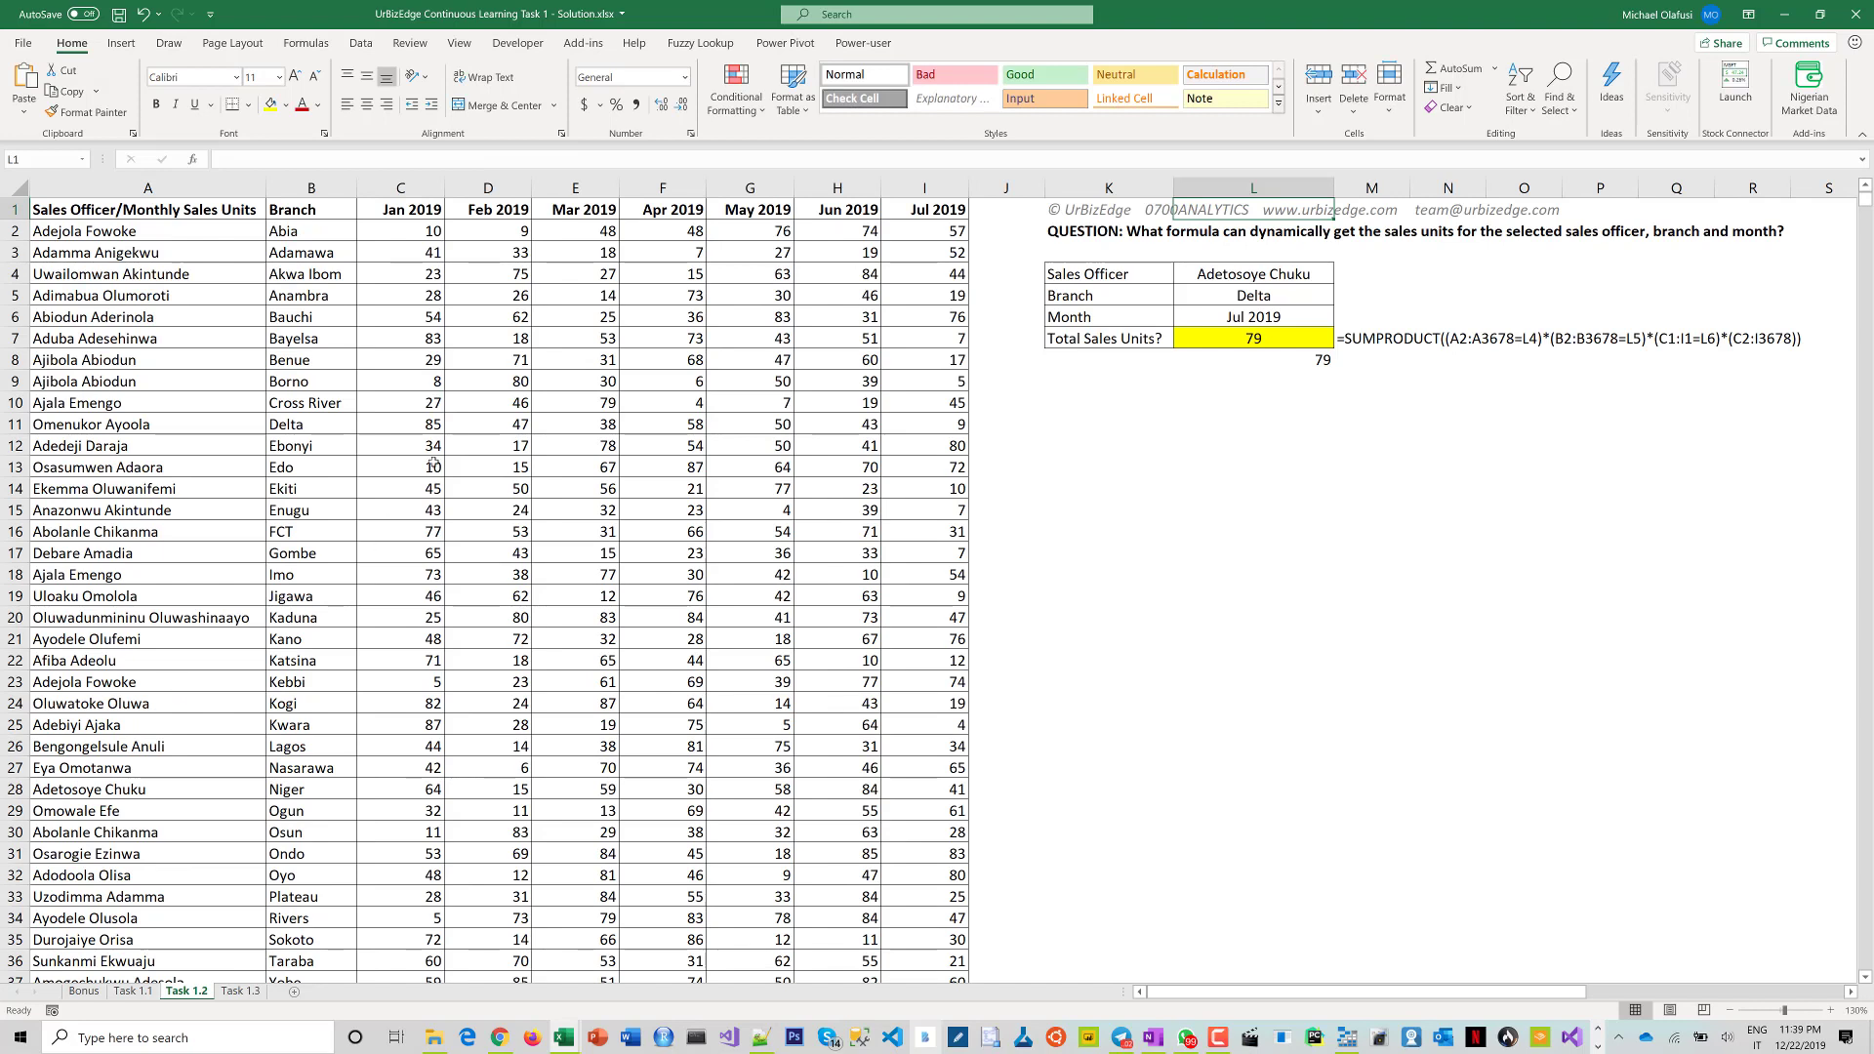
left_click(1202, 364)
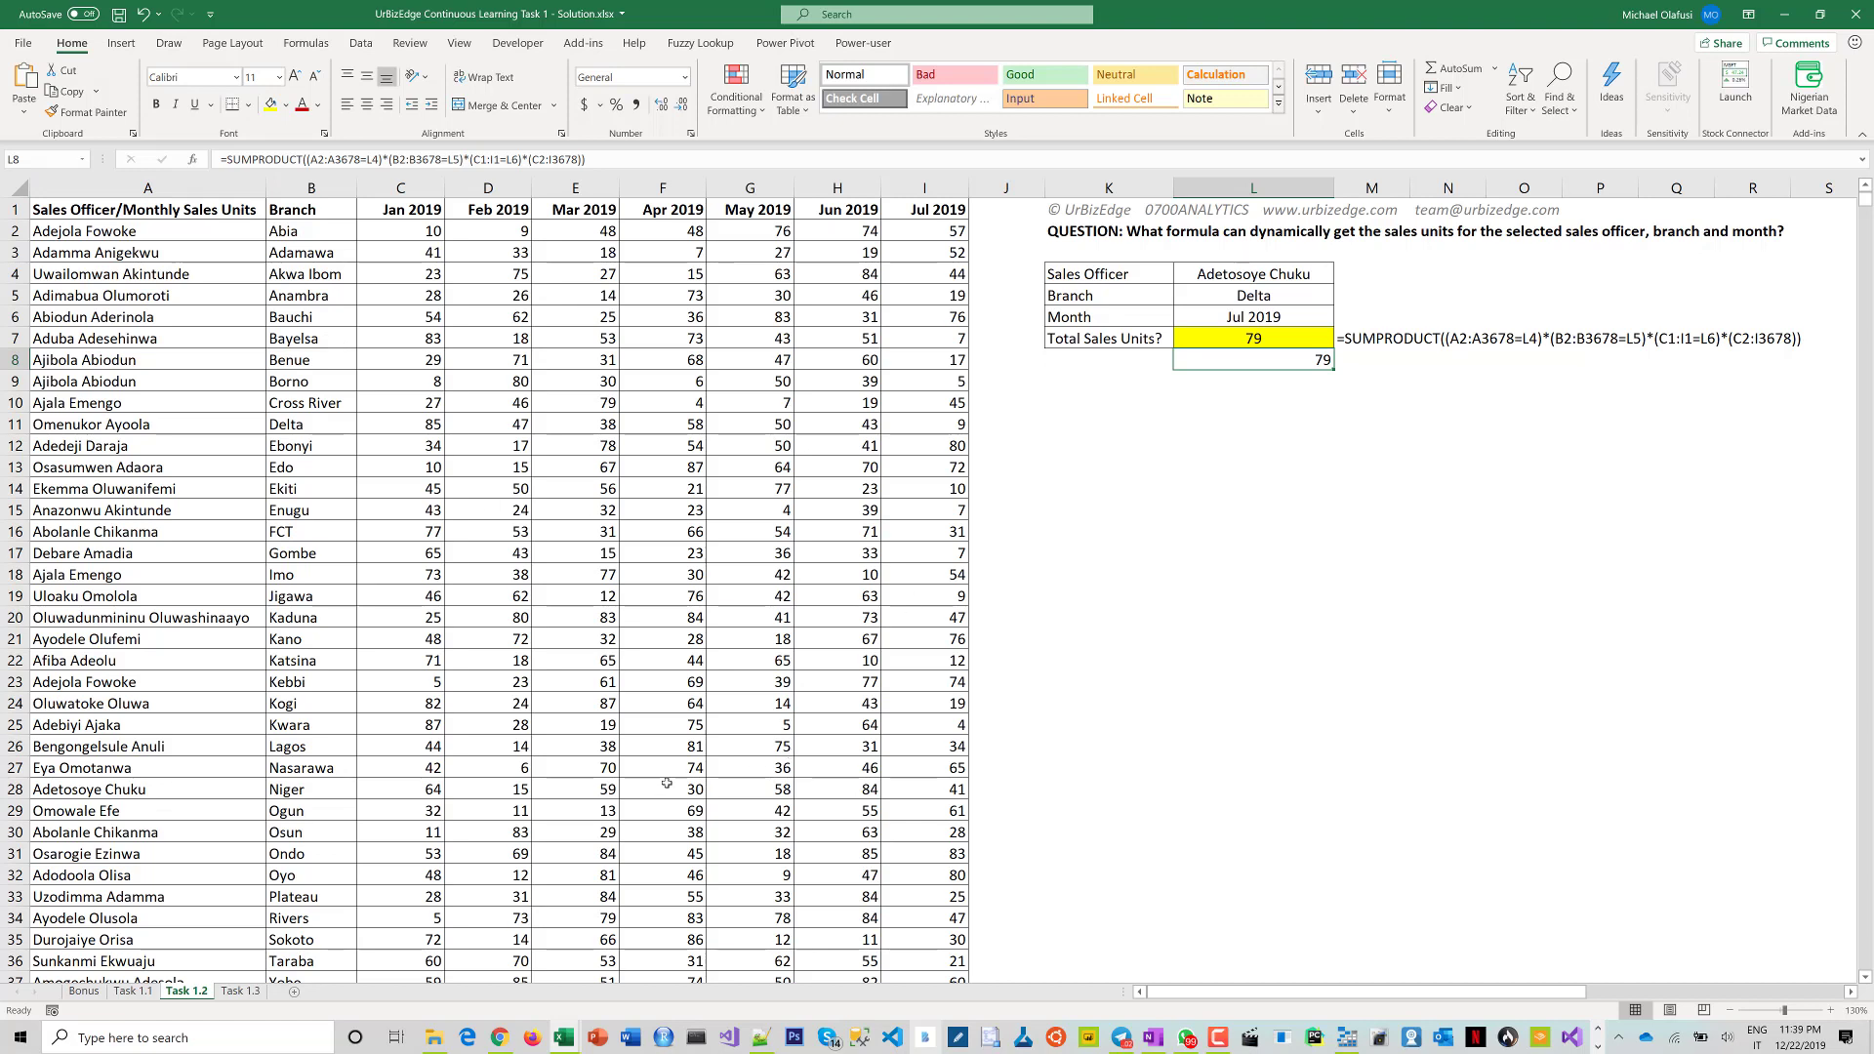
Step: On the Task 1.3 sheet, highlight the sales officer names, the branch names and the two branch criteria in L5:L6
left_click(240, 991)
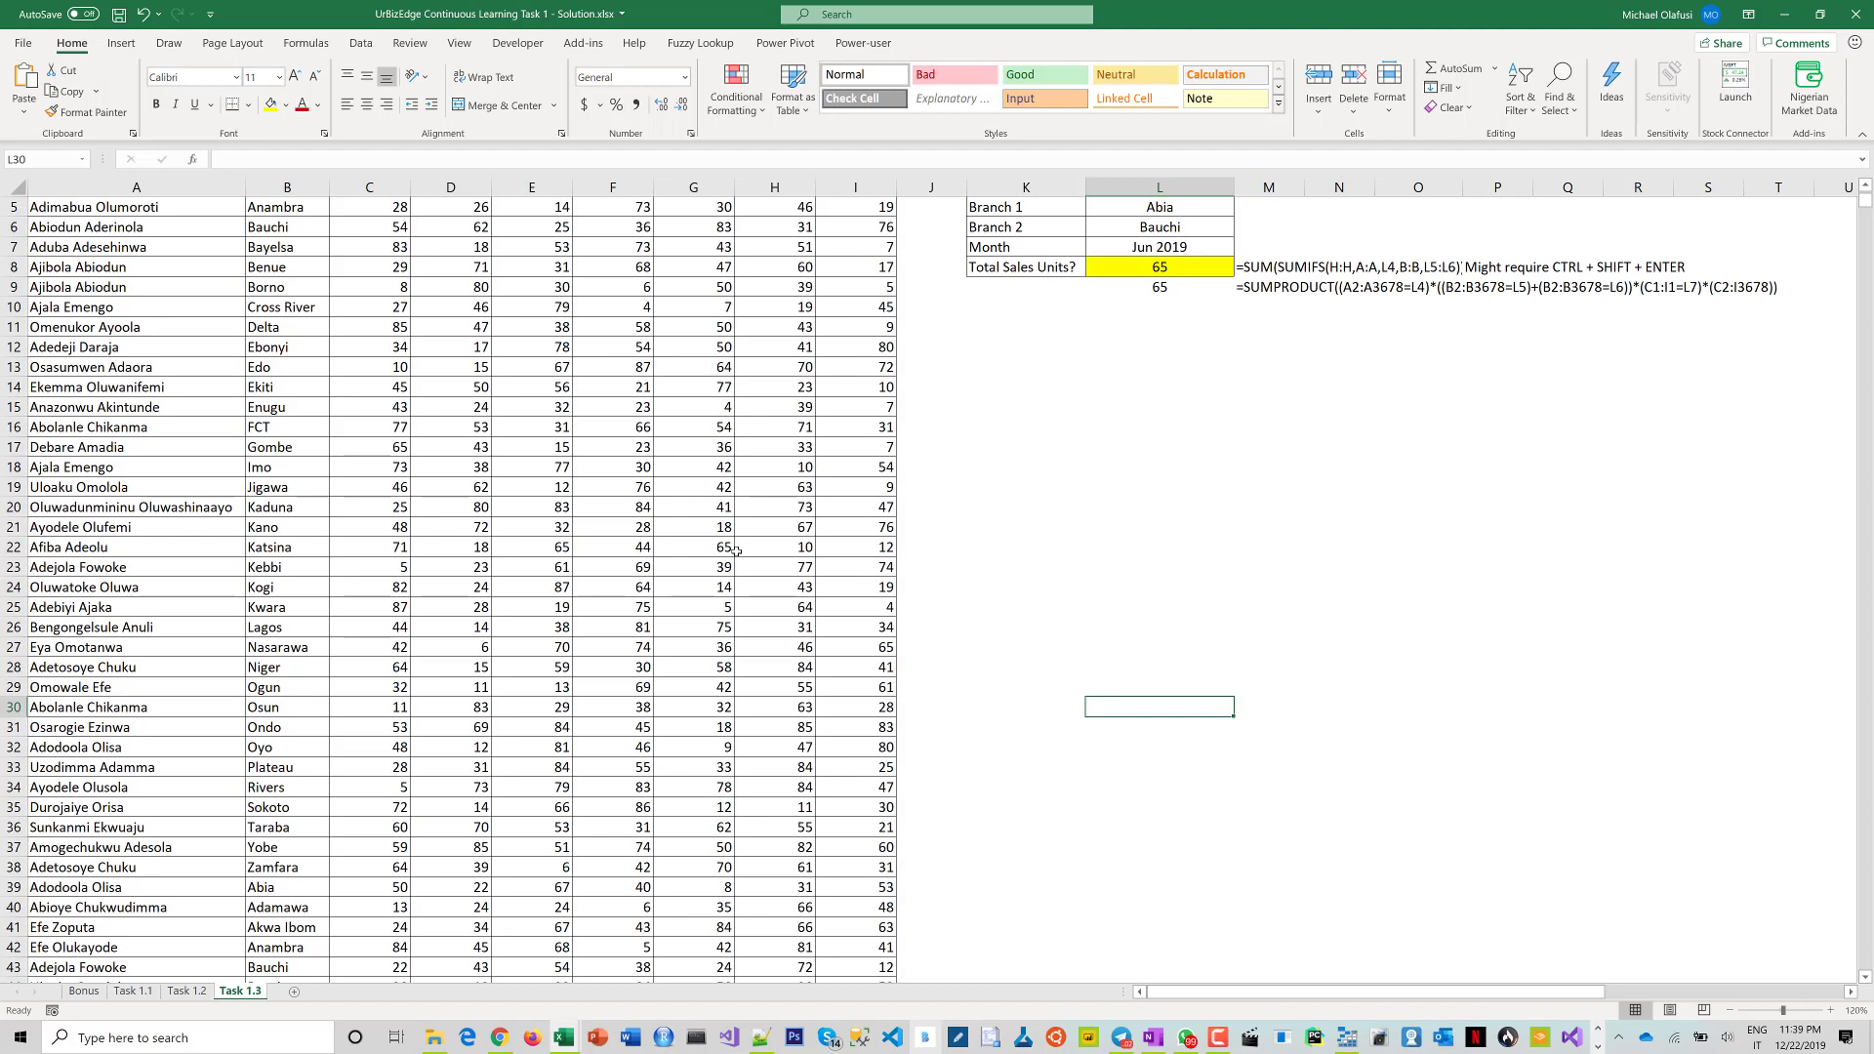
left_click(1073, 615)
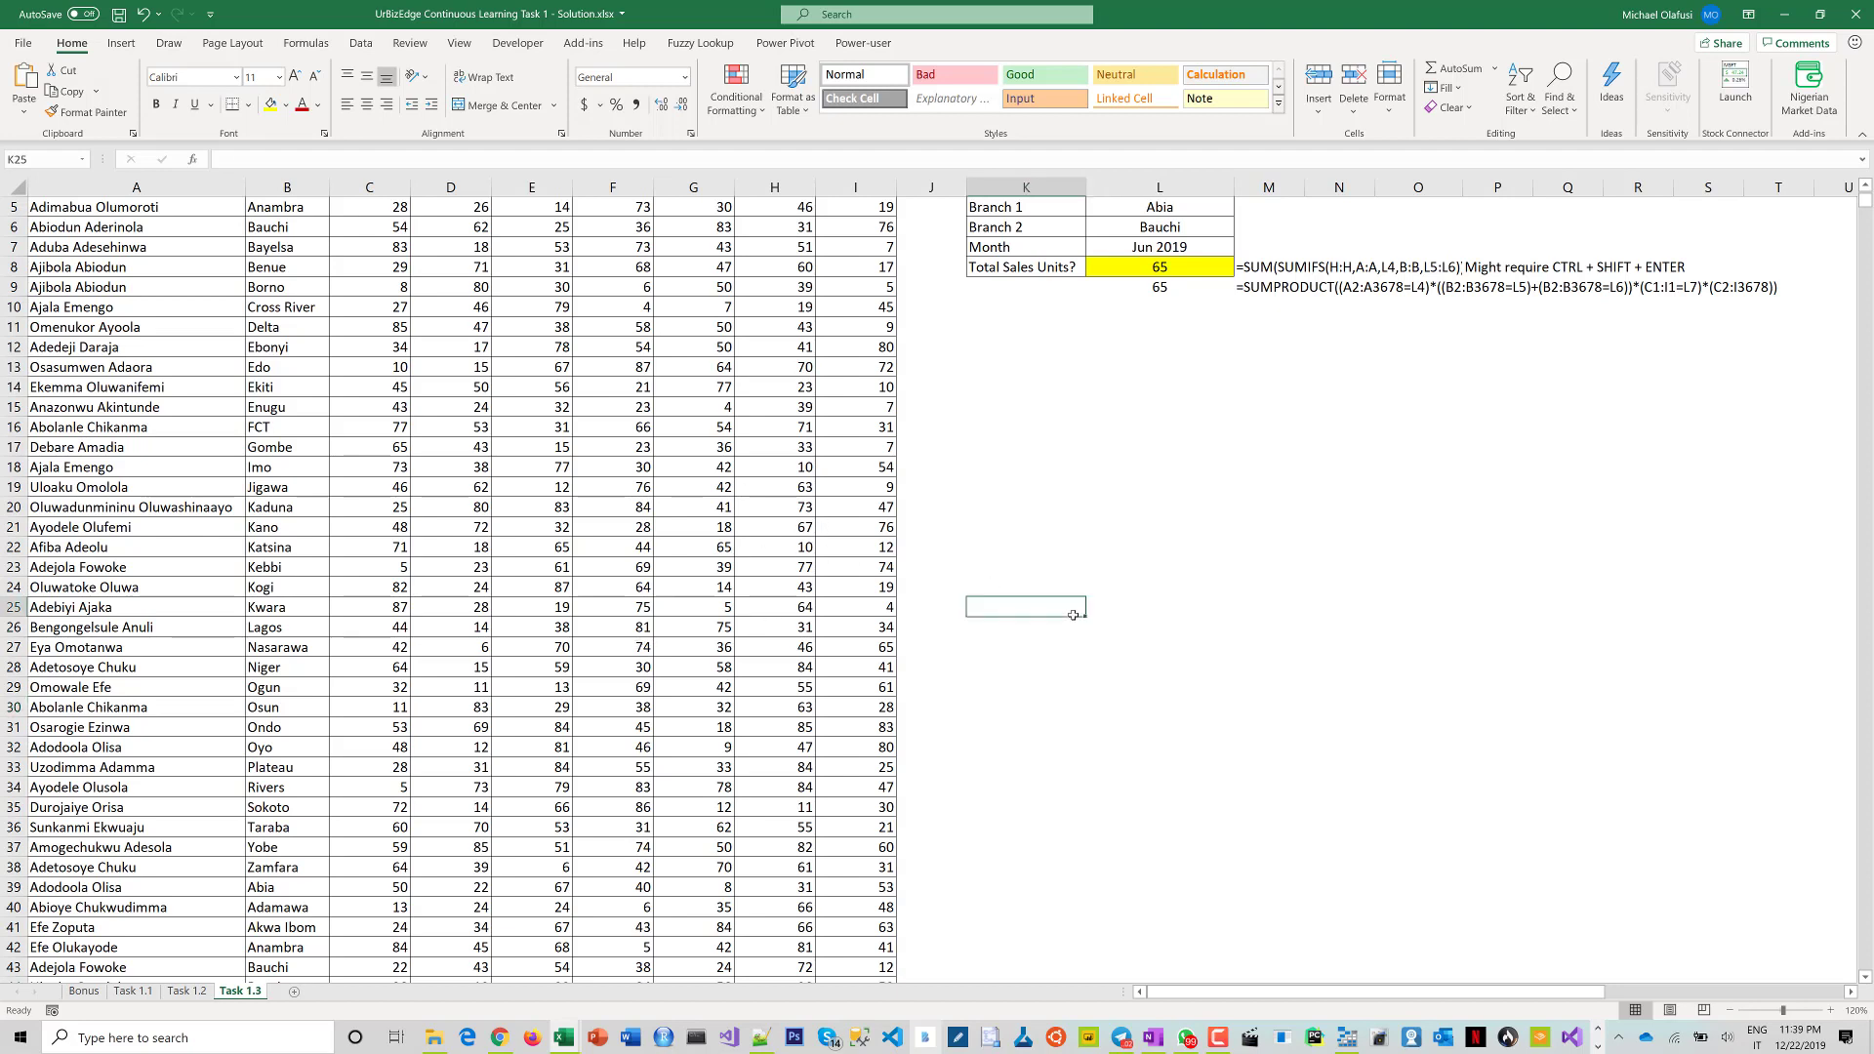
scroll(775, 445, "up", 2)
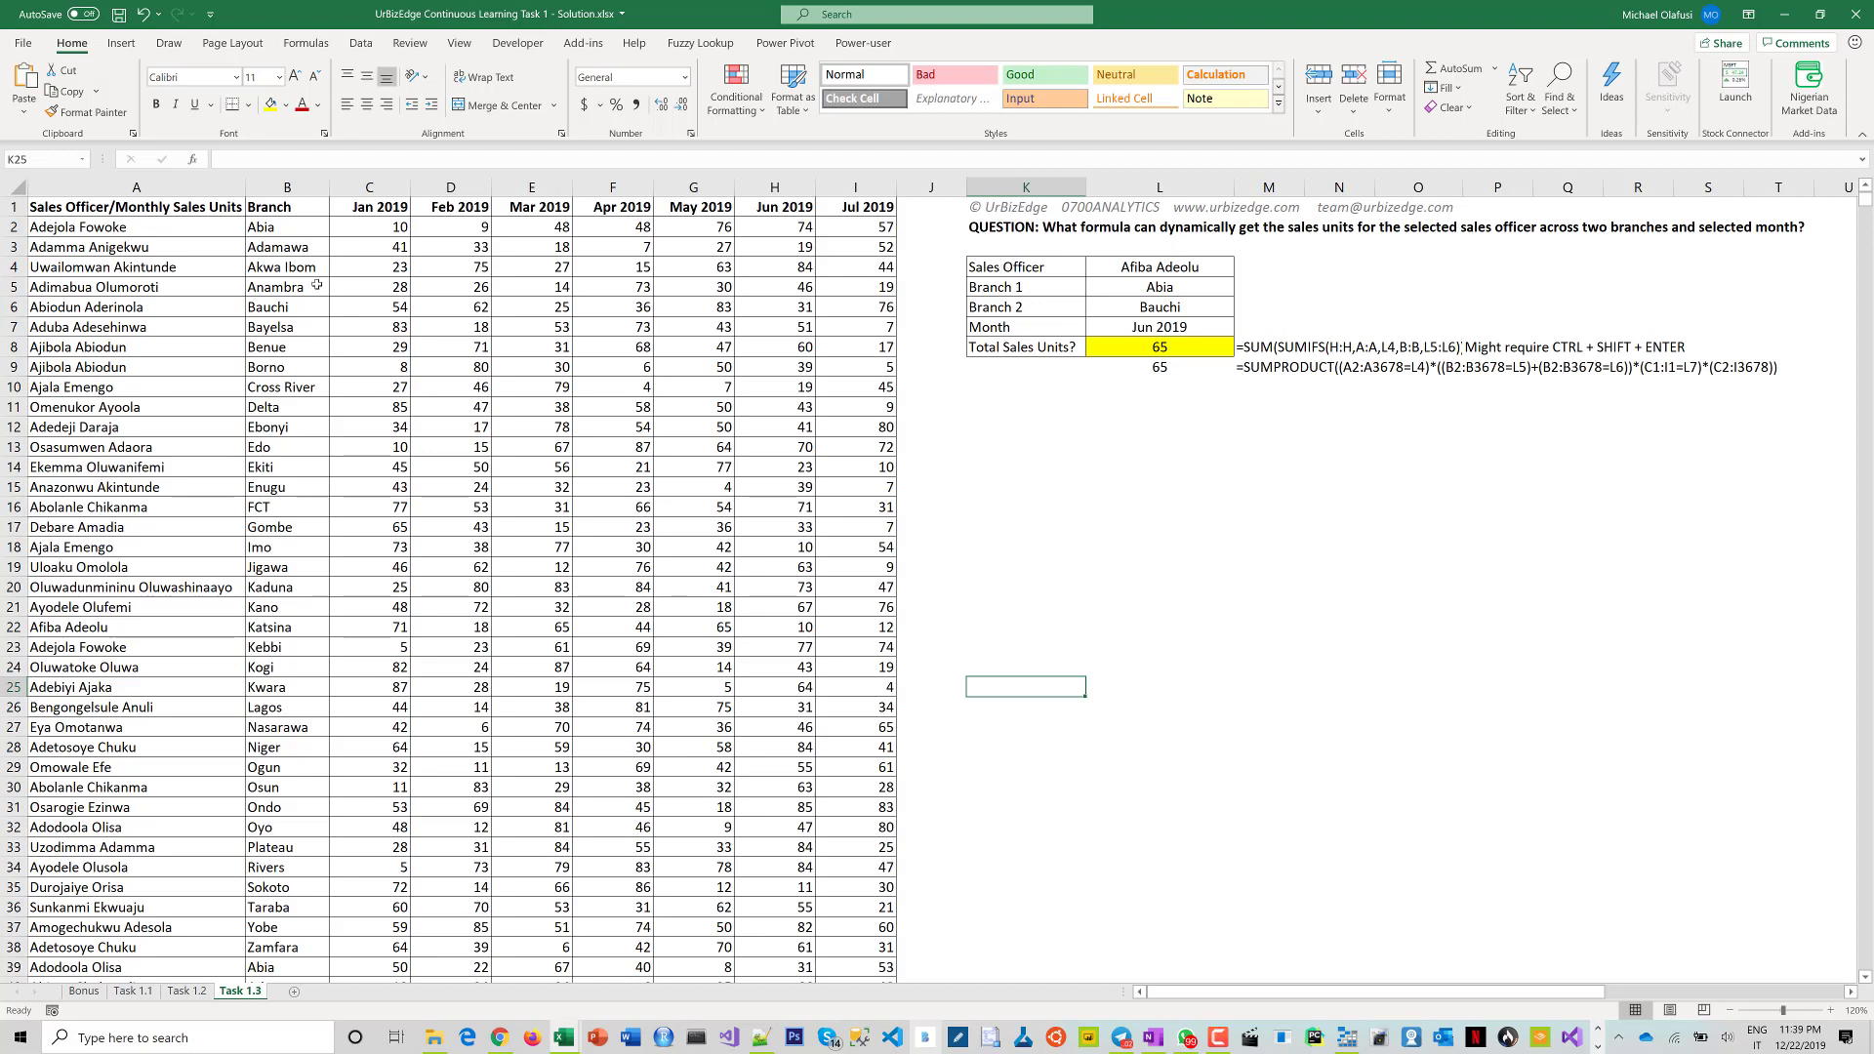
left_click_drag(121, 226, 137, 447)
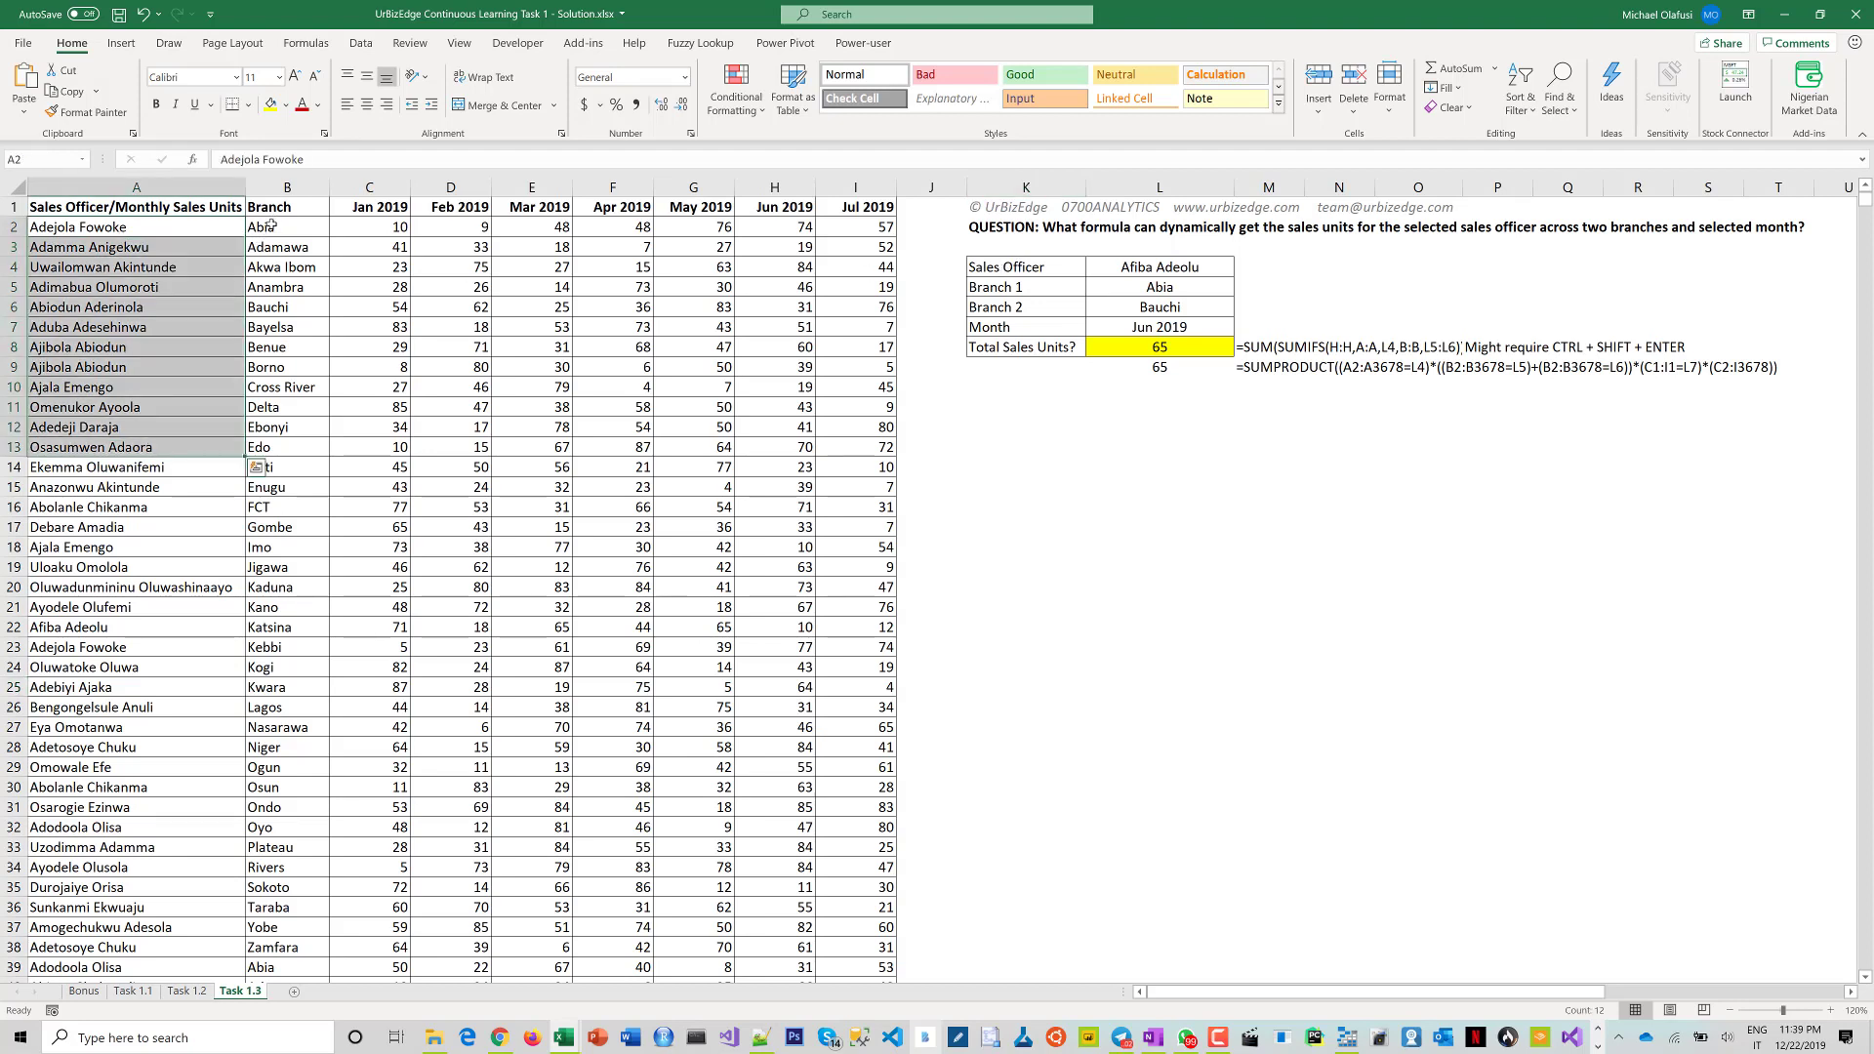
left_click_drag(271, 226, 304, 419)
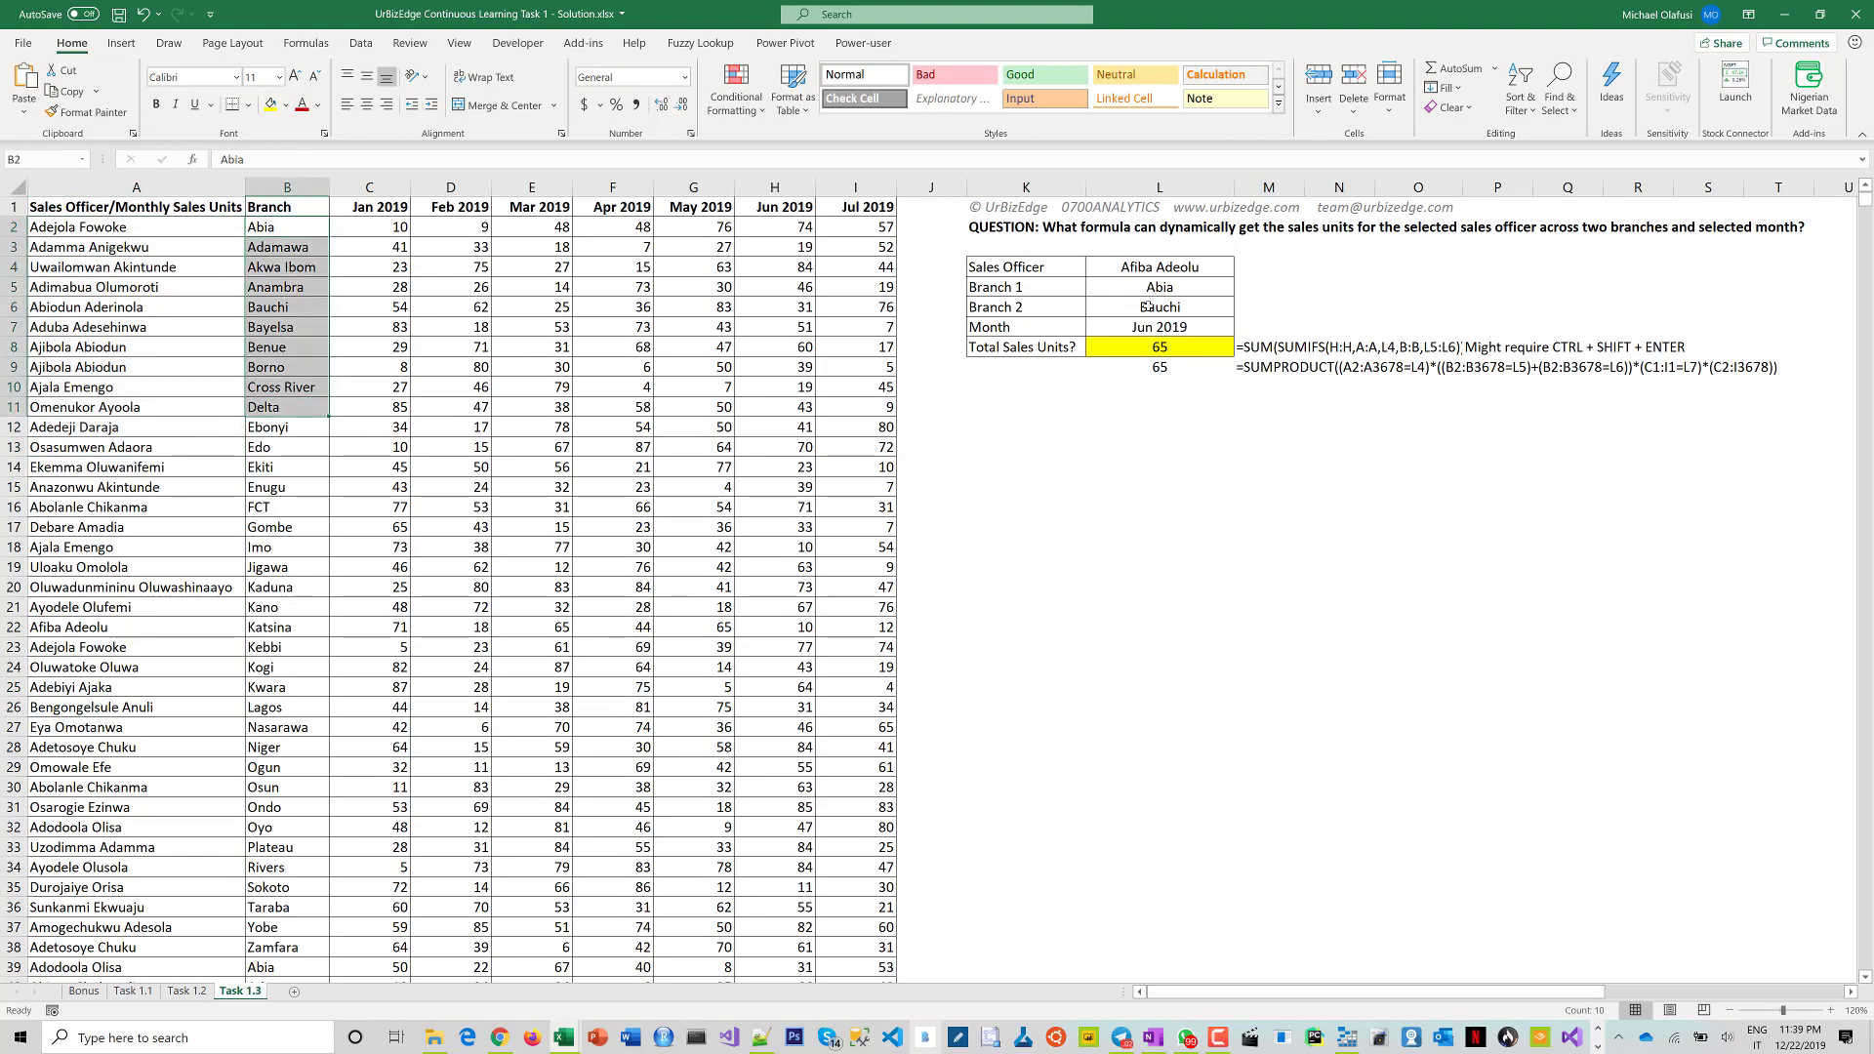
left_click_drag(1148, 287, 1148, 307)
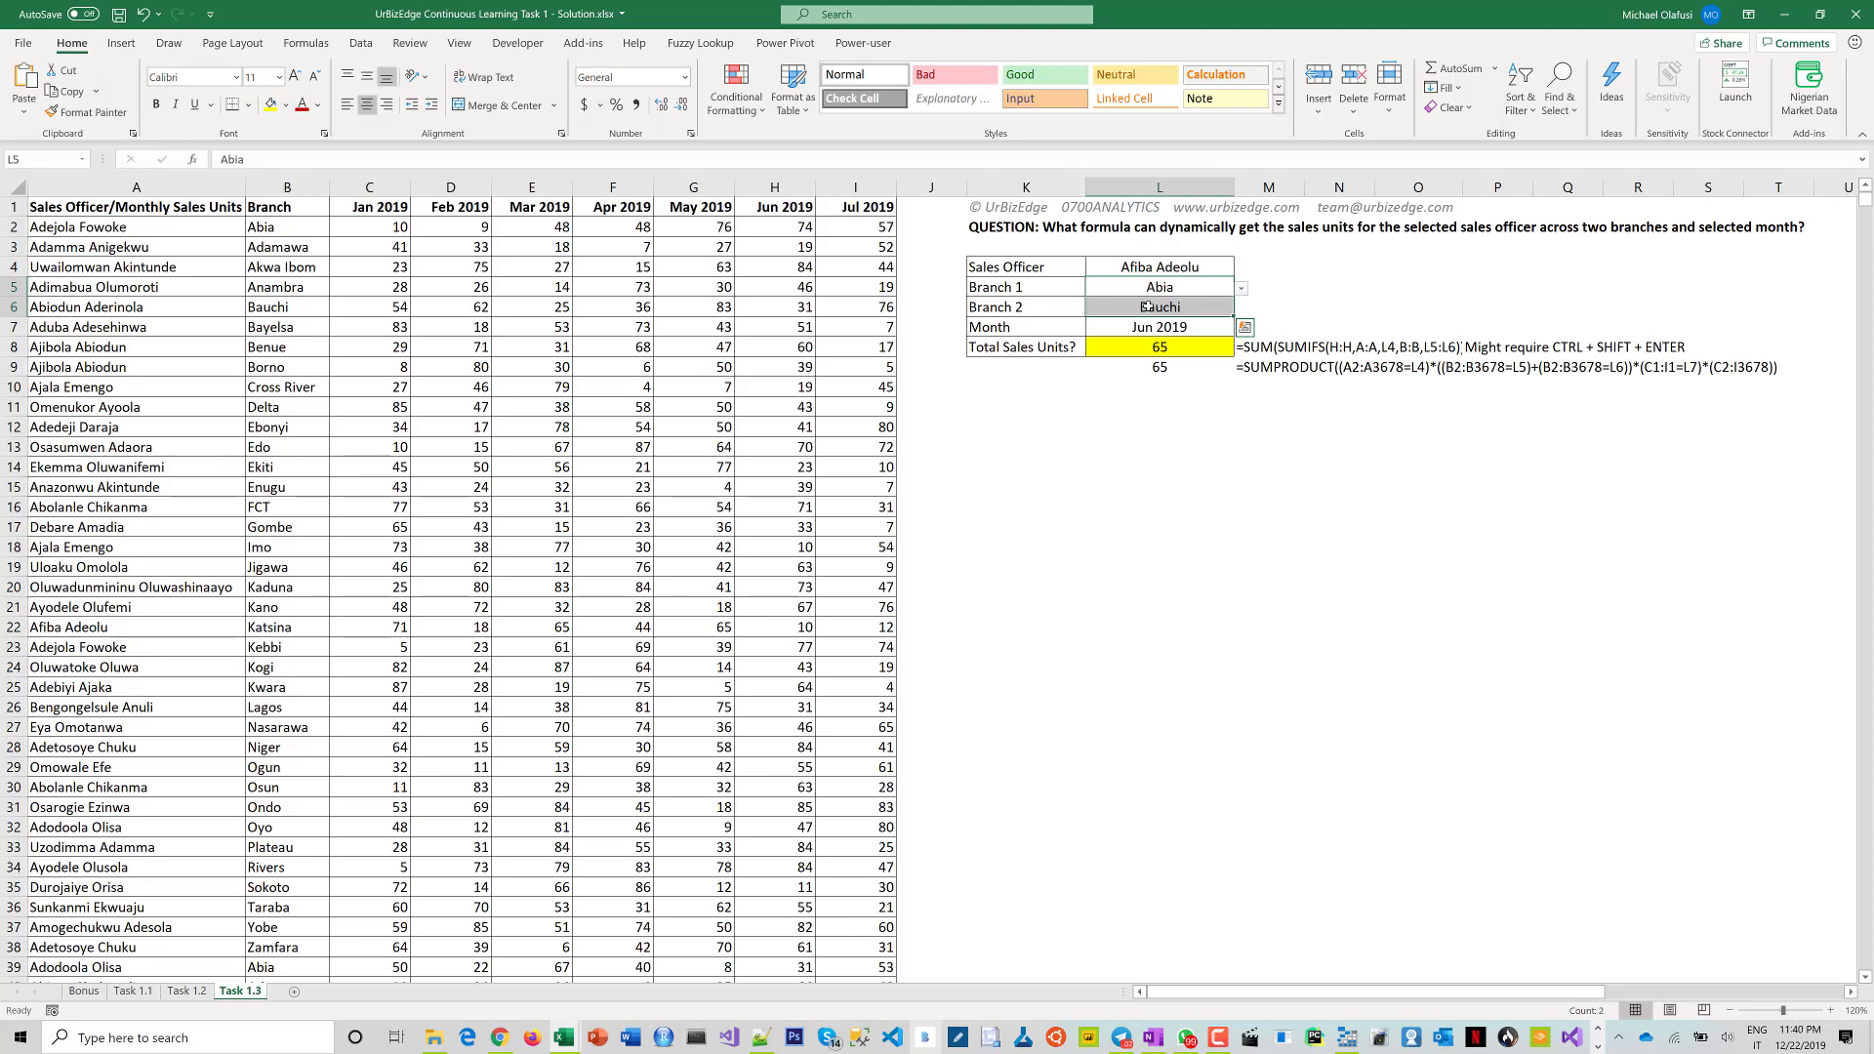
Step: Start a SUMIFS formula in L10 with the Jun 2019 column H:H as the sum range
left_click(1135, 391)
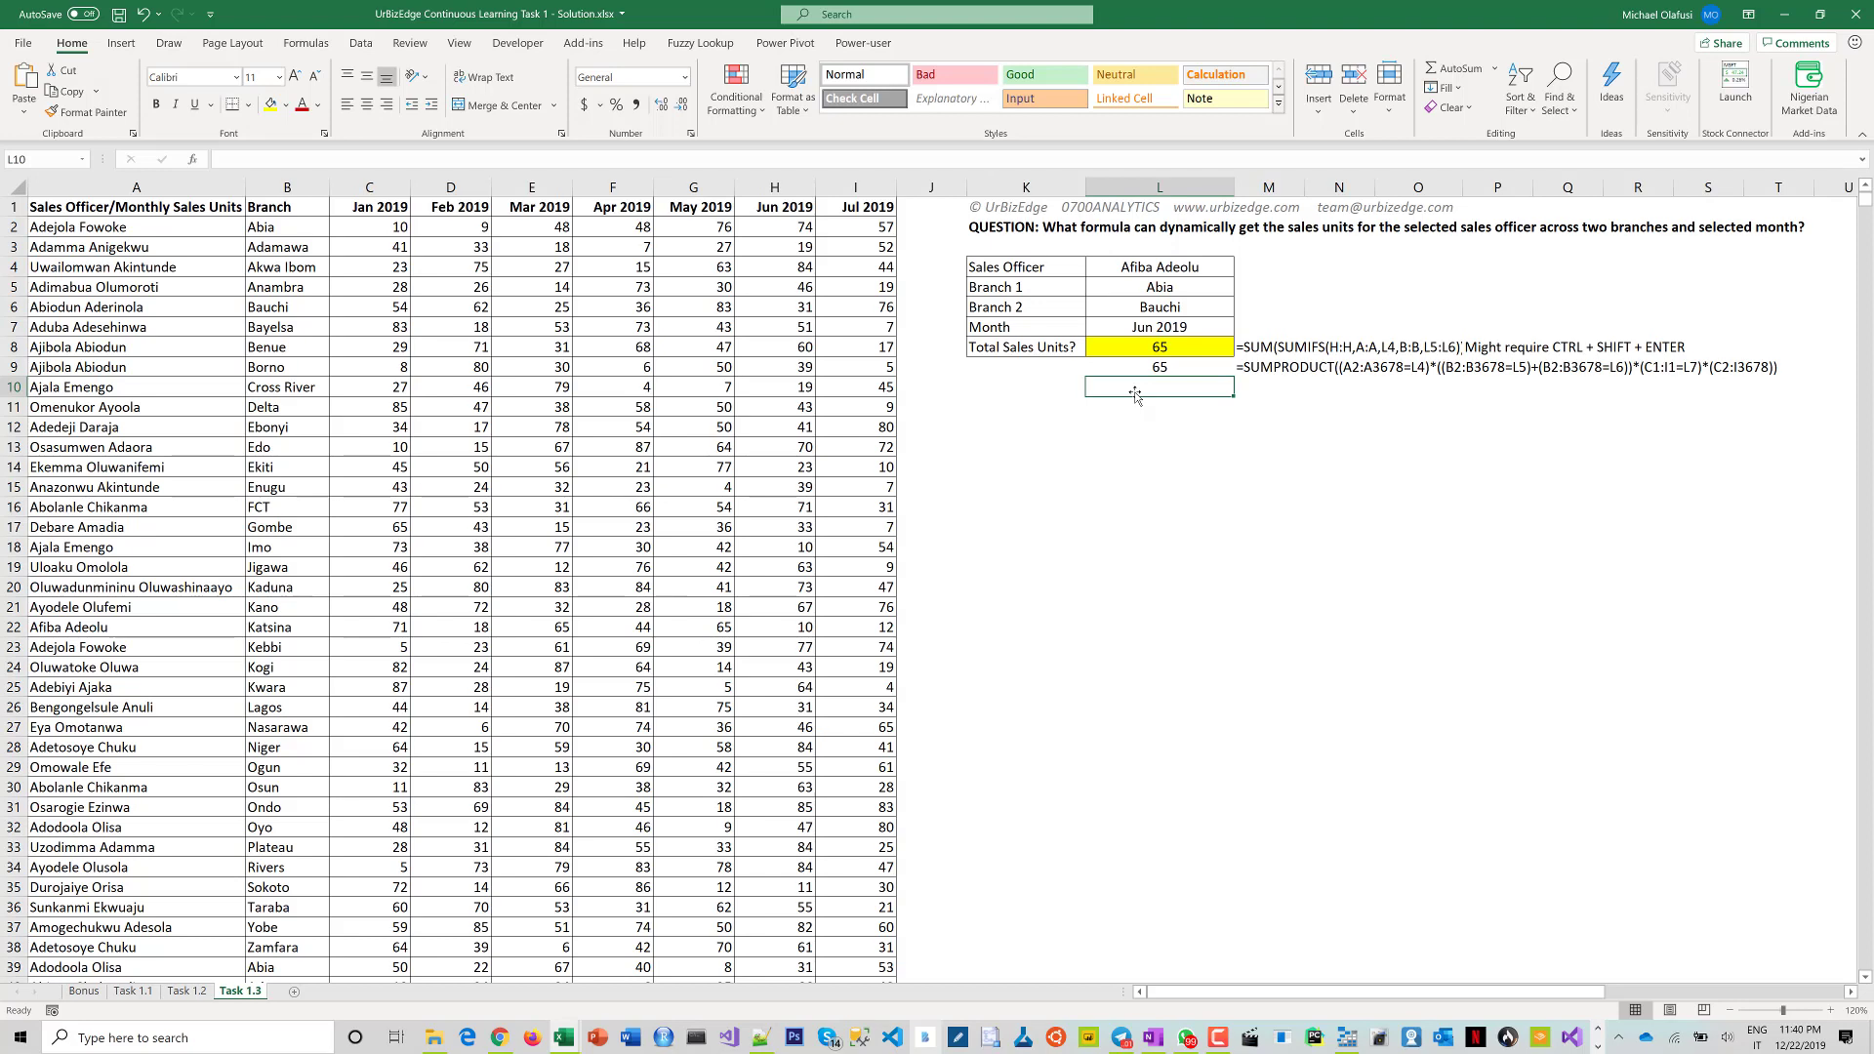
type("=sumif")
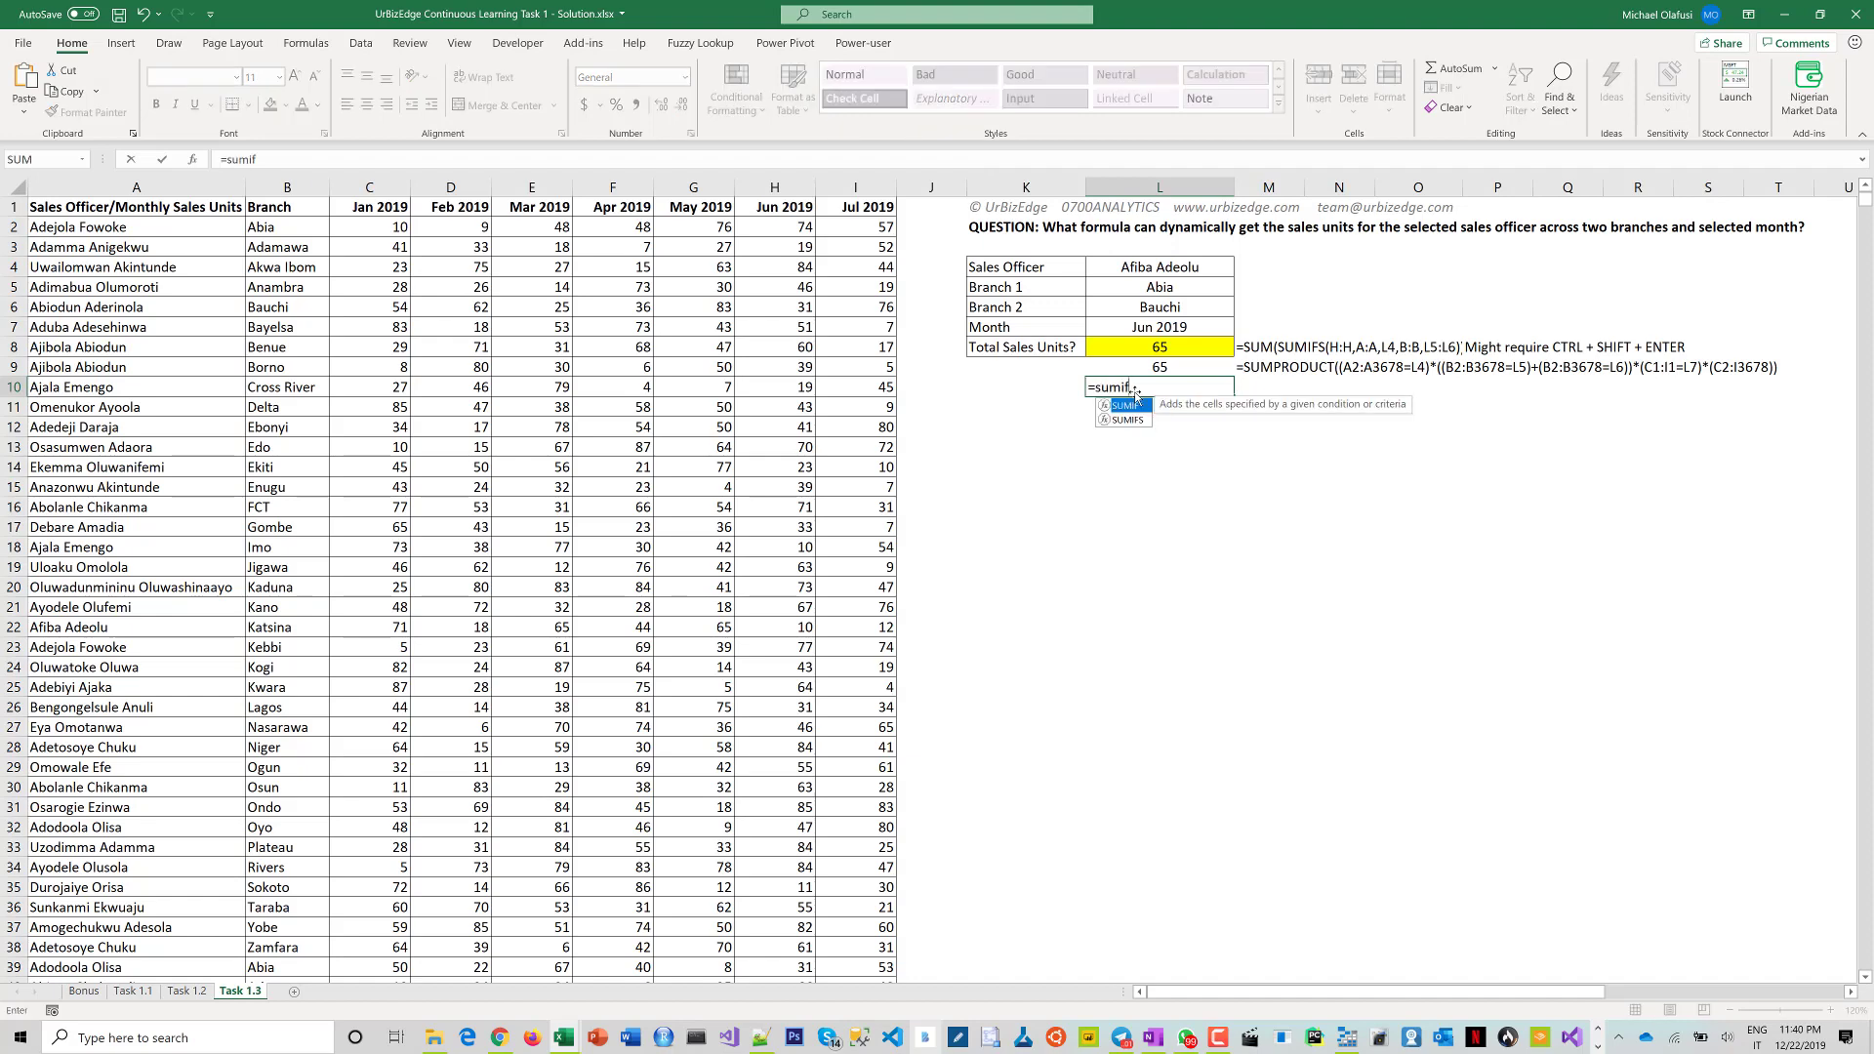
type("s(")
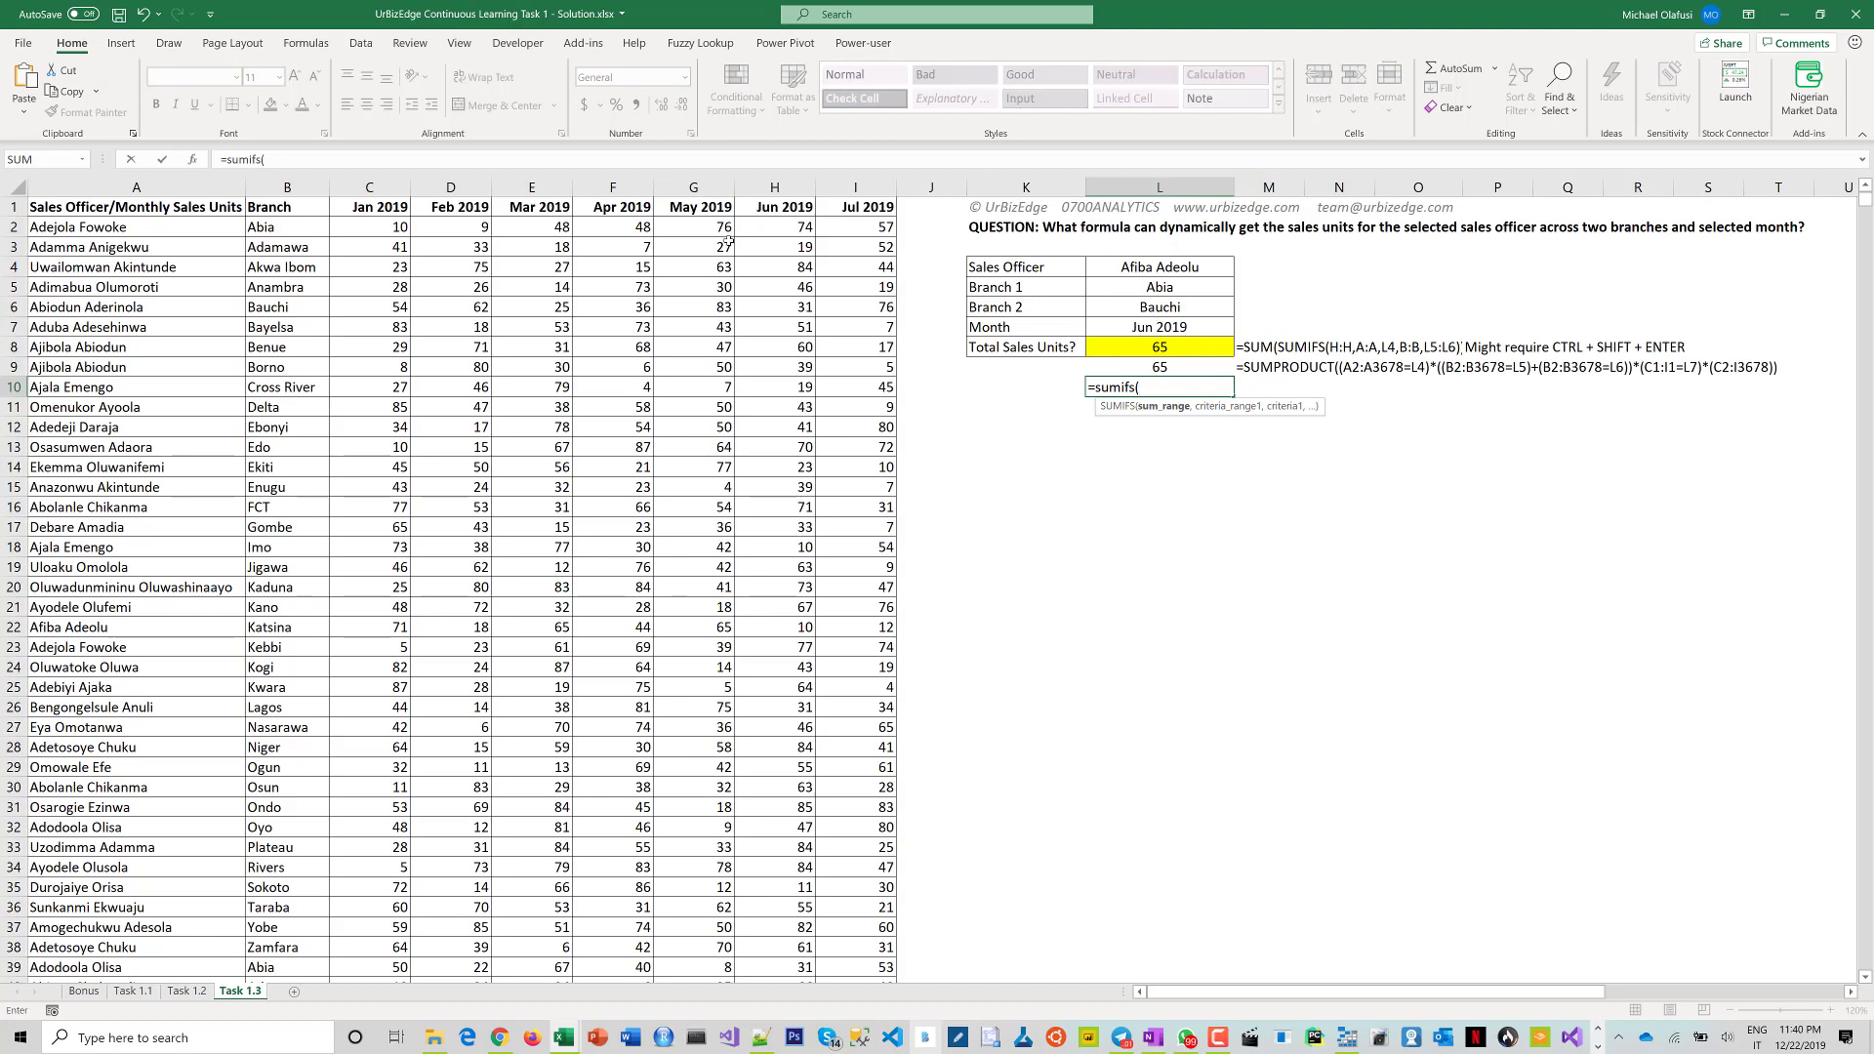
left_click(782, 185)
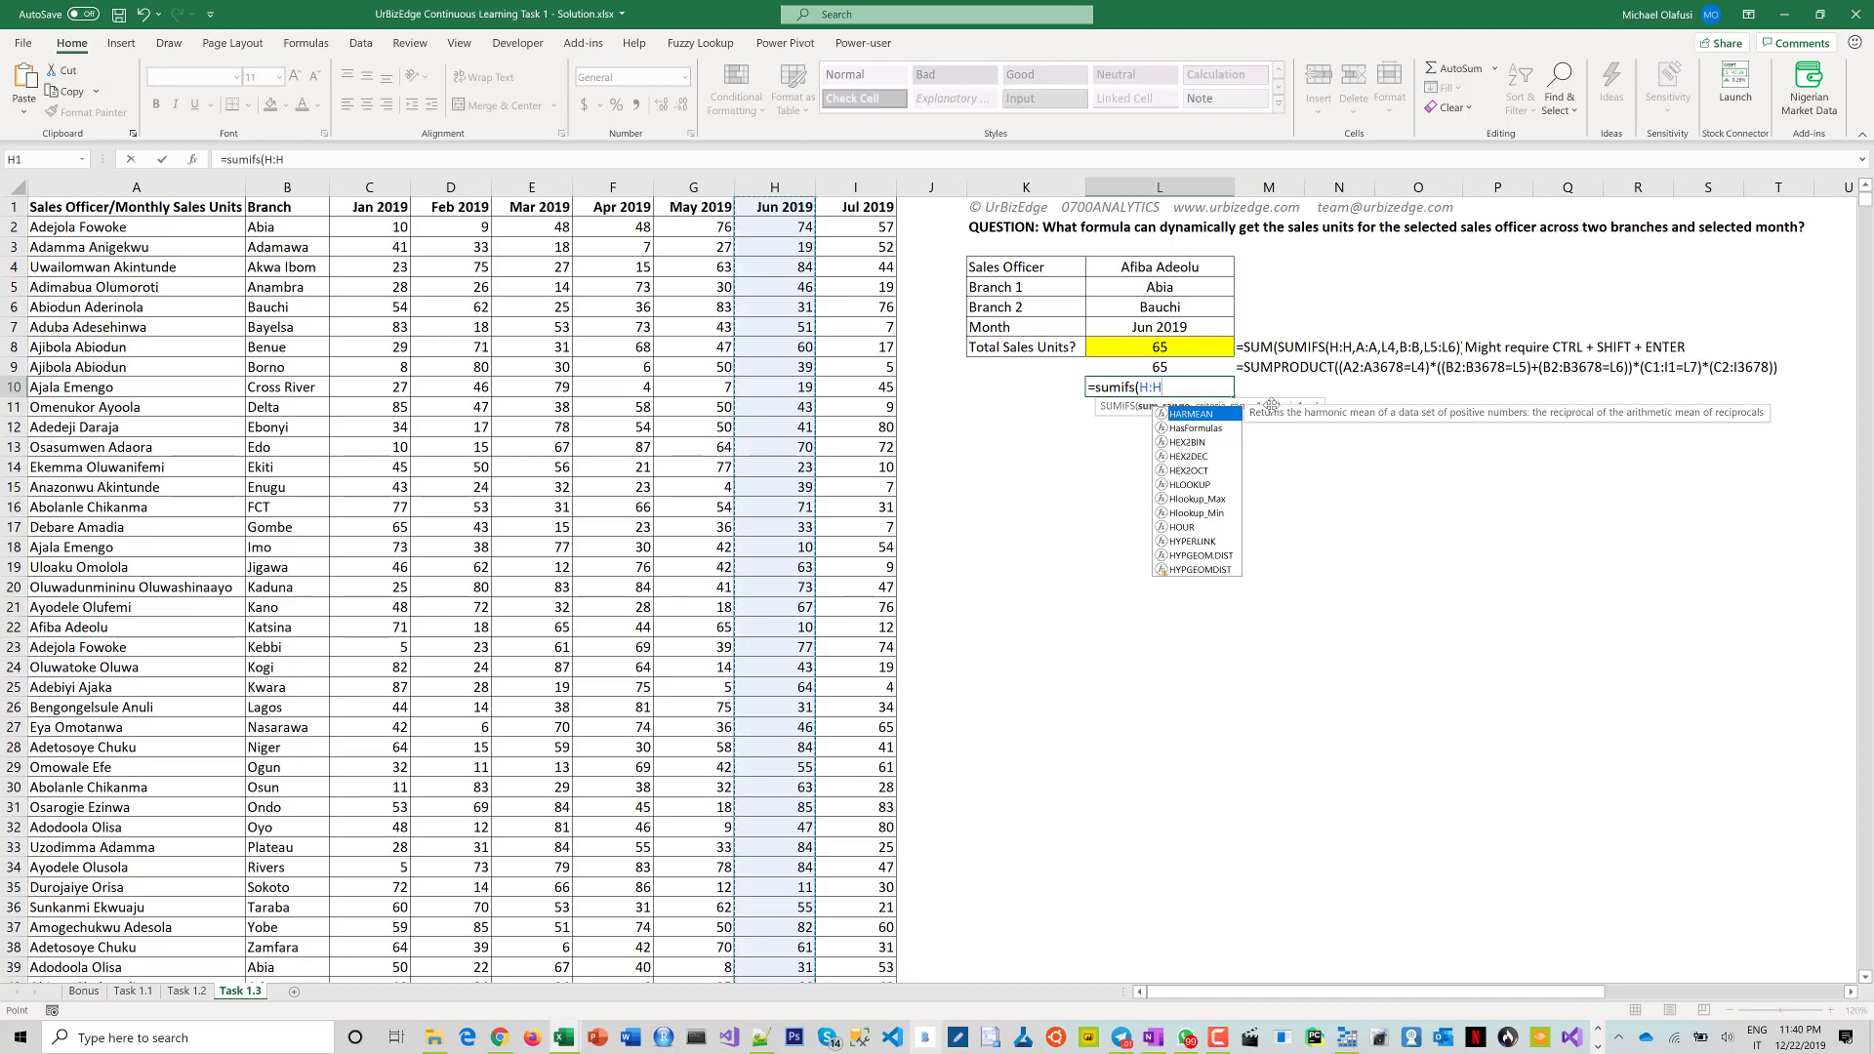
type(",")
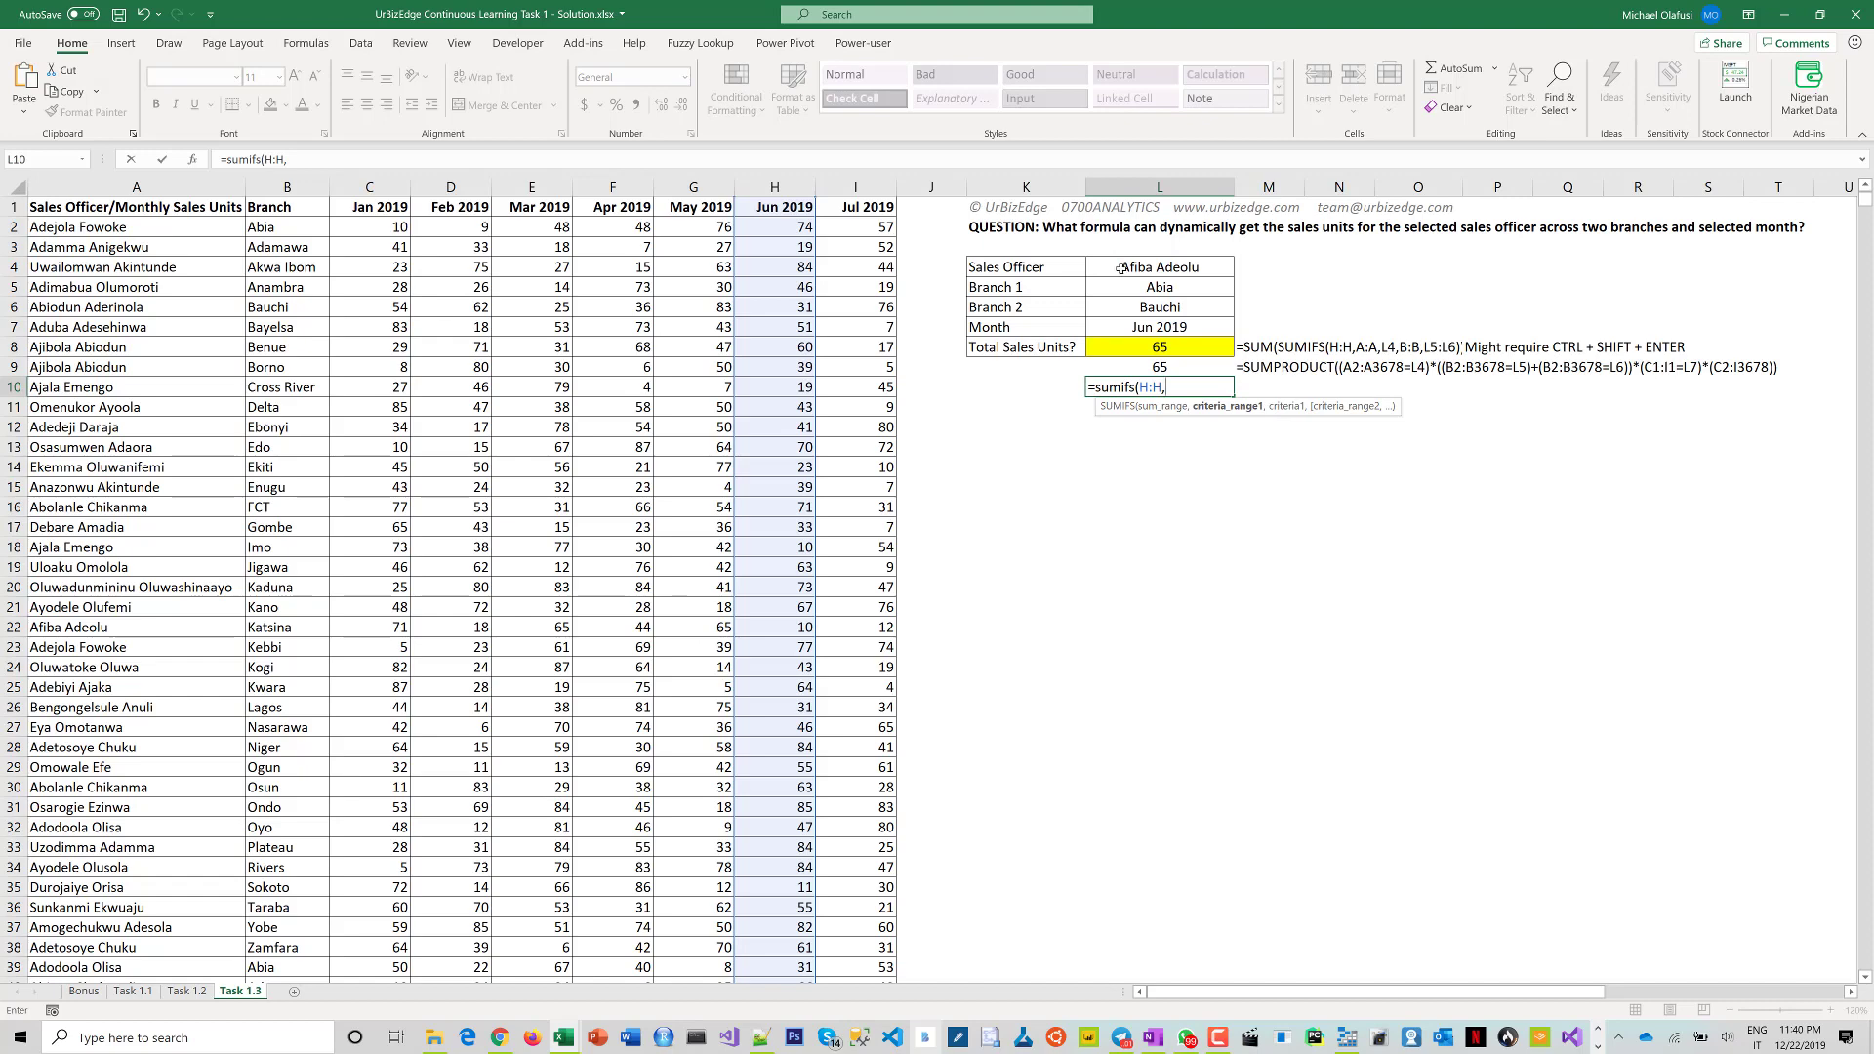
Step: Add the sales officer column A:A with L4 as its criterion to the SUMIFS formula
left_click(99, 185)
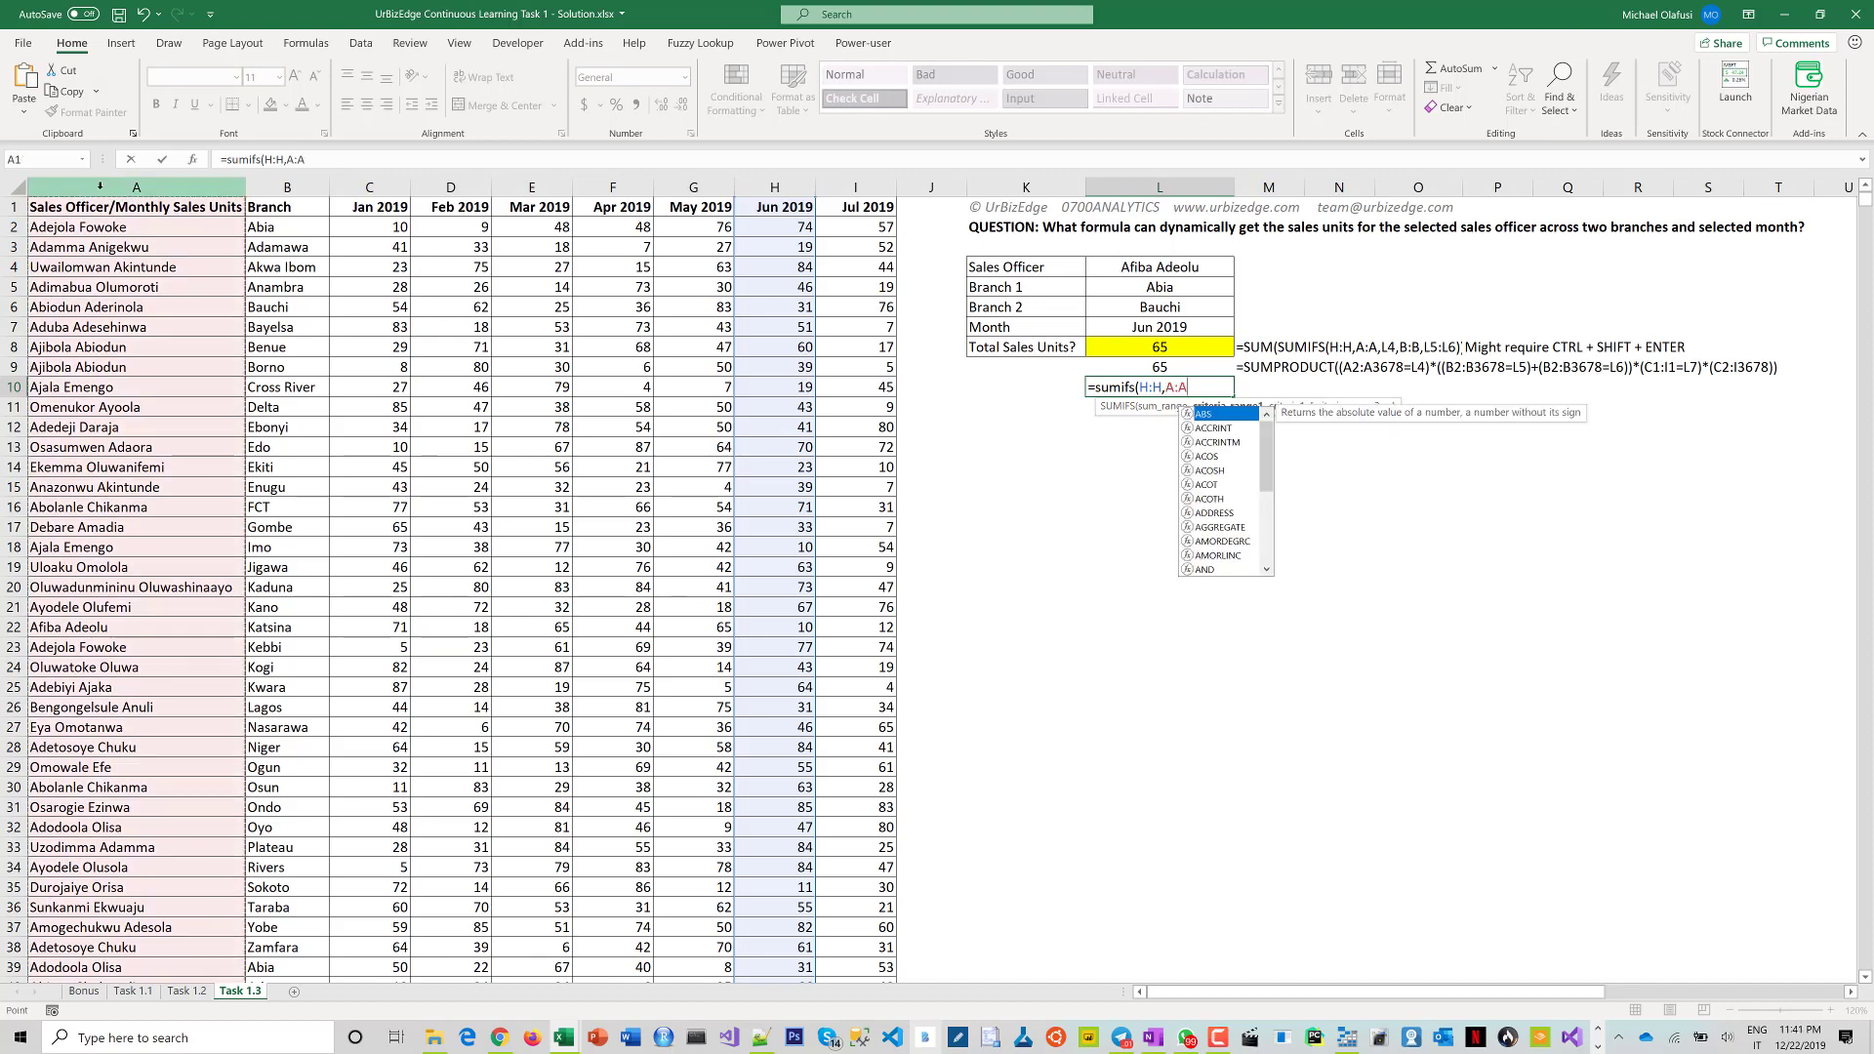
type(",")
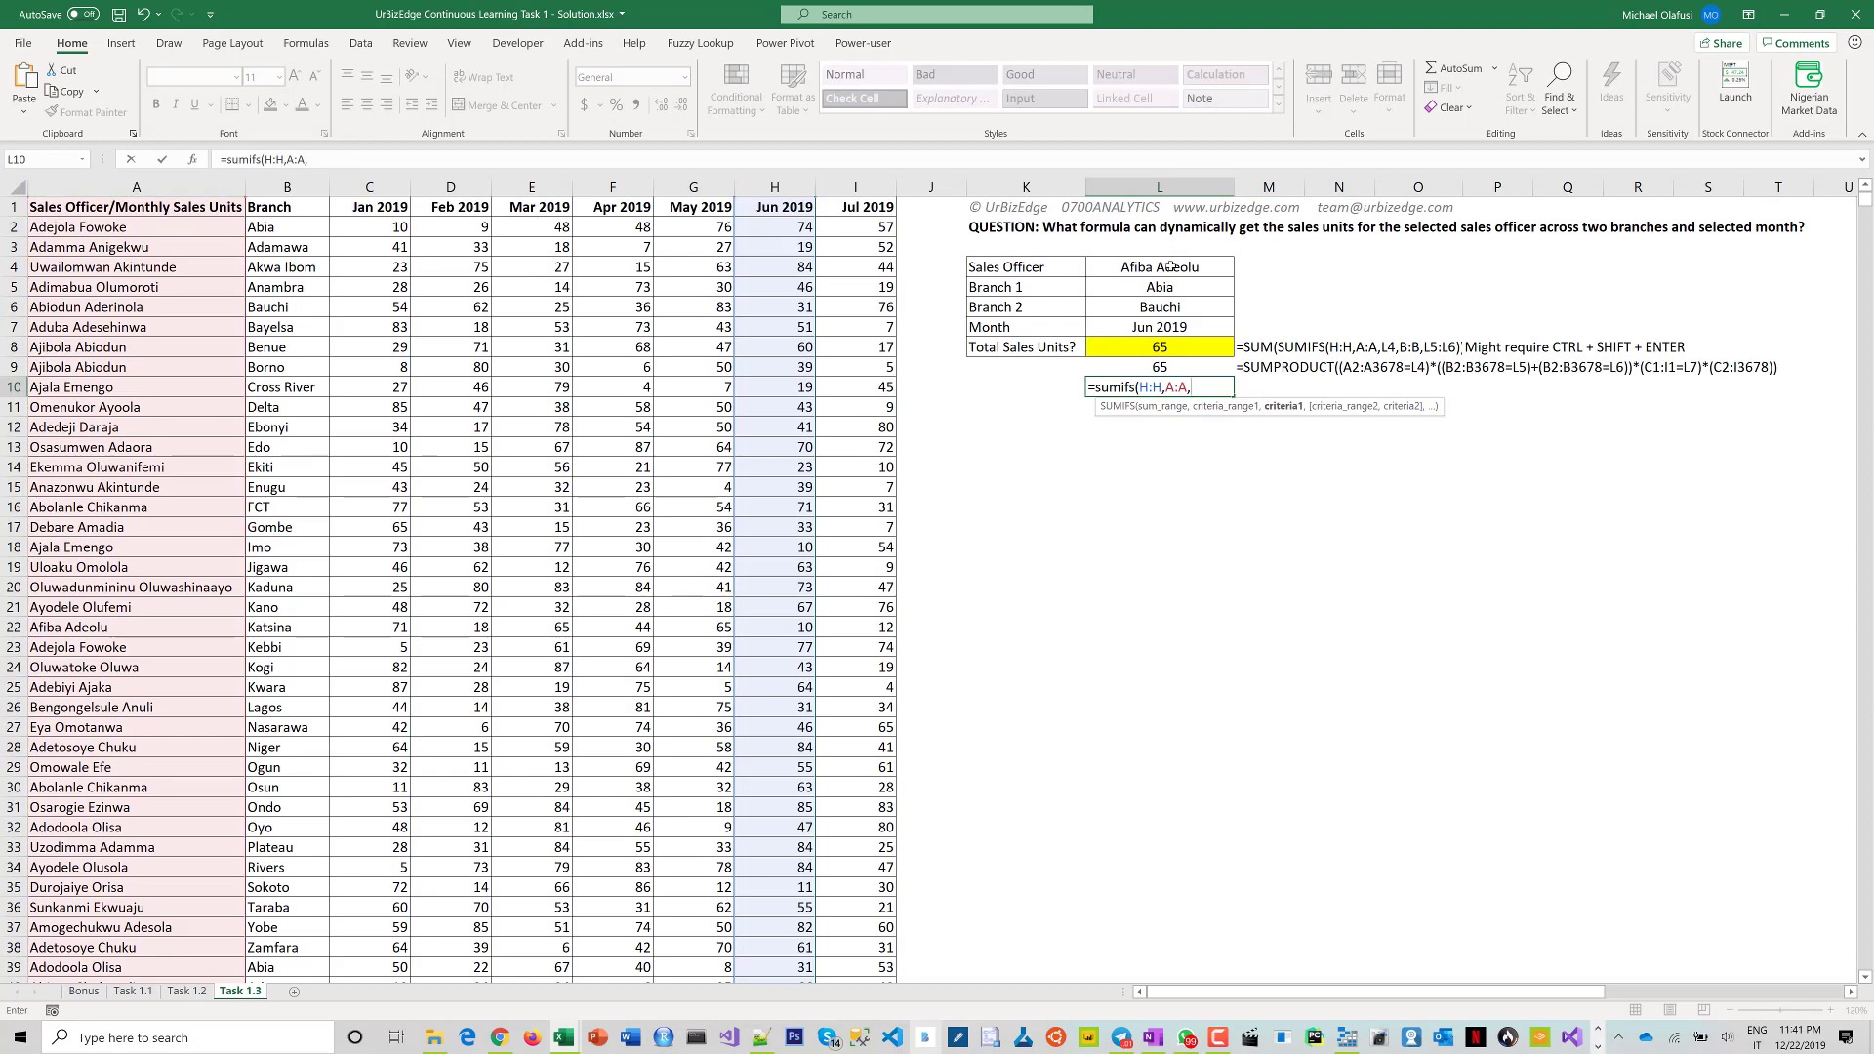
left_click(1163, 292)
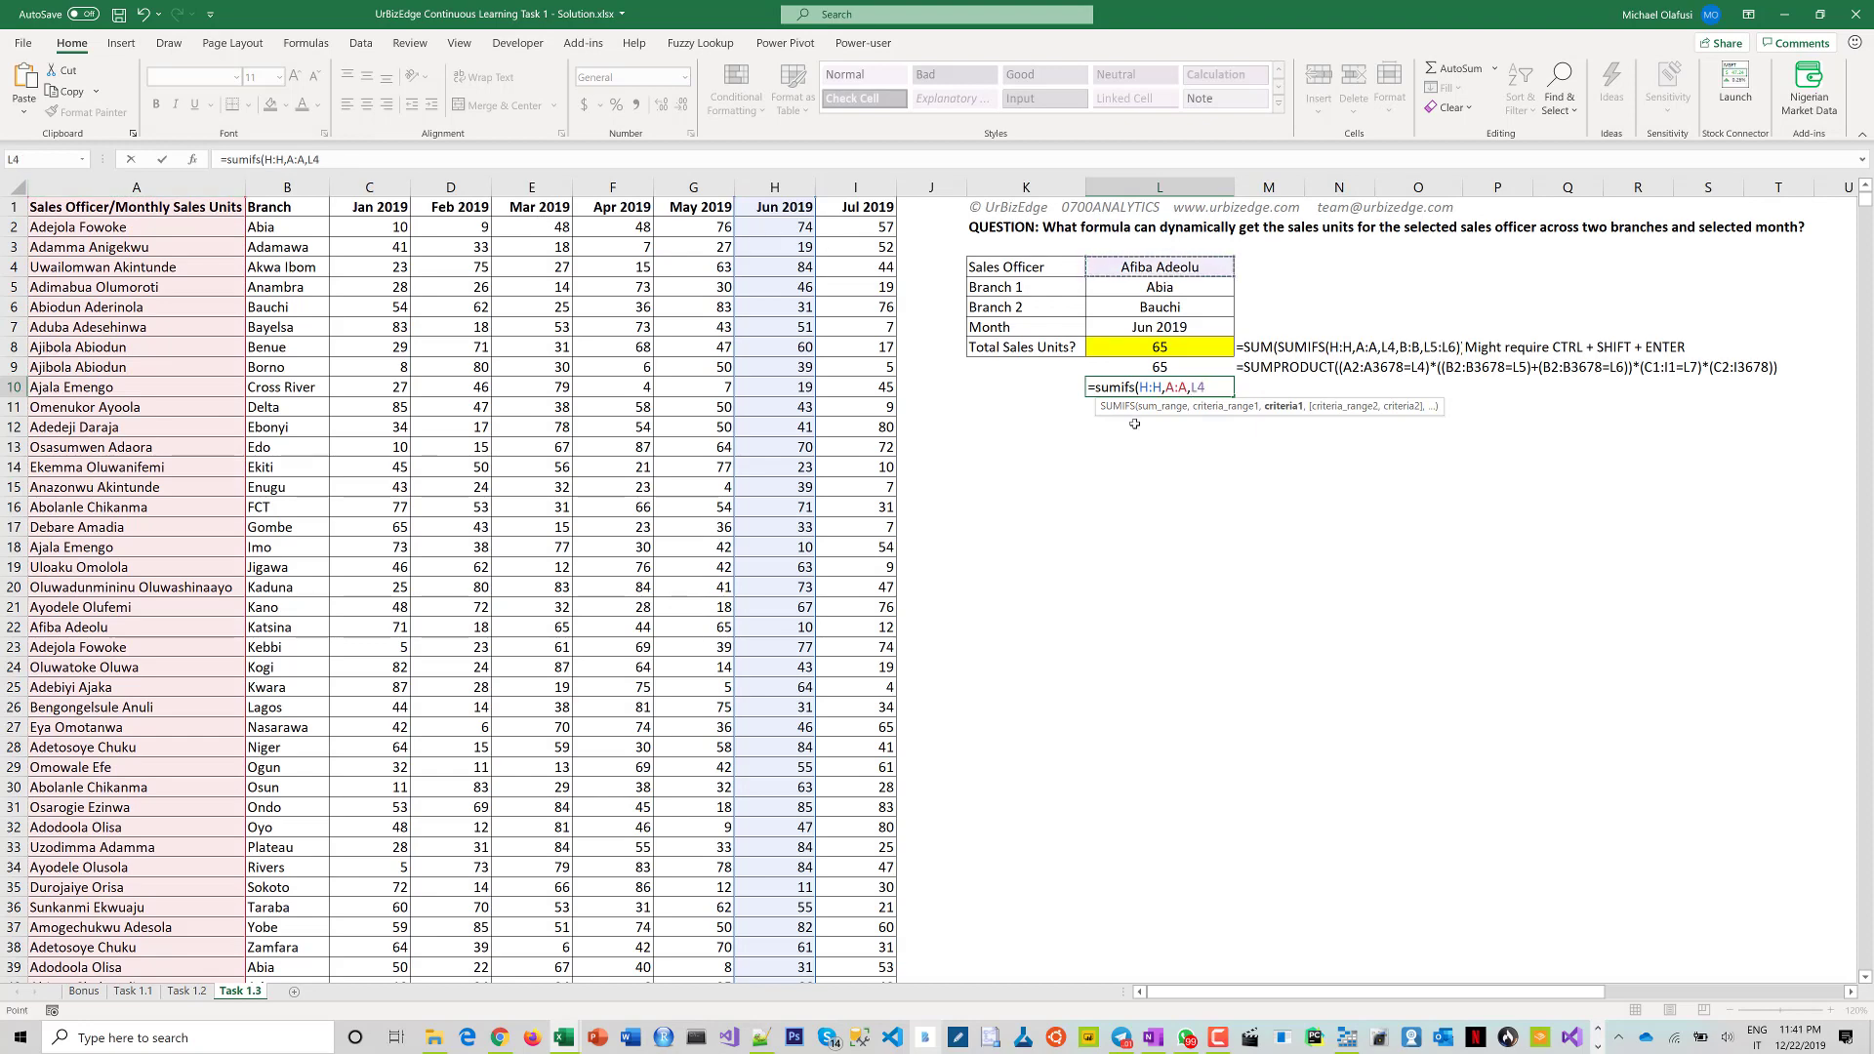
type(",")
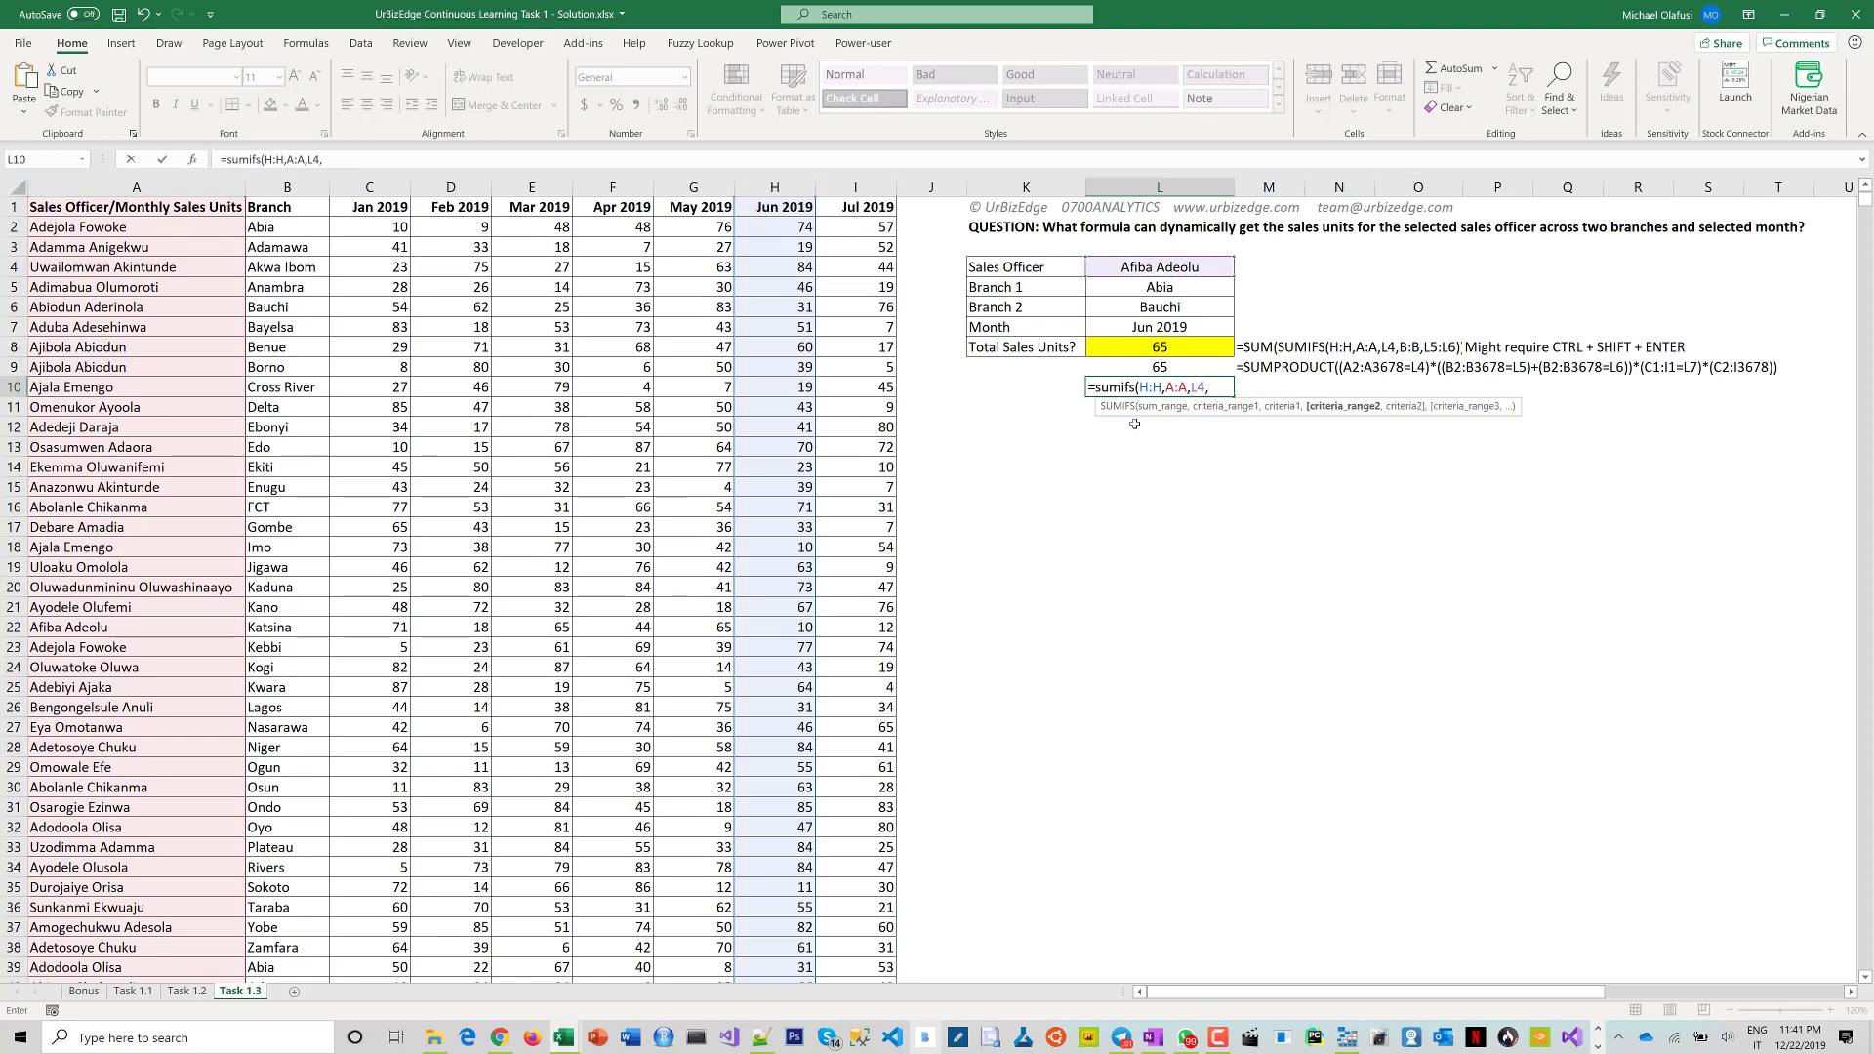
Step: Add the branch column B:B with both branches L5:L6 as its criteria, and close the SUMIFS parenthesis
left_click(293, 179)
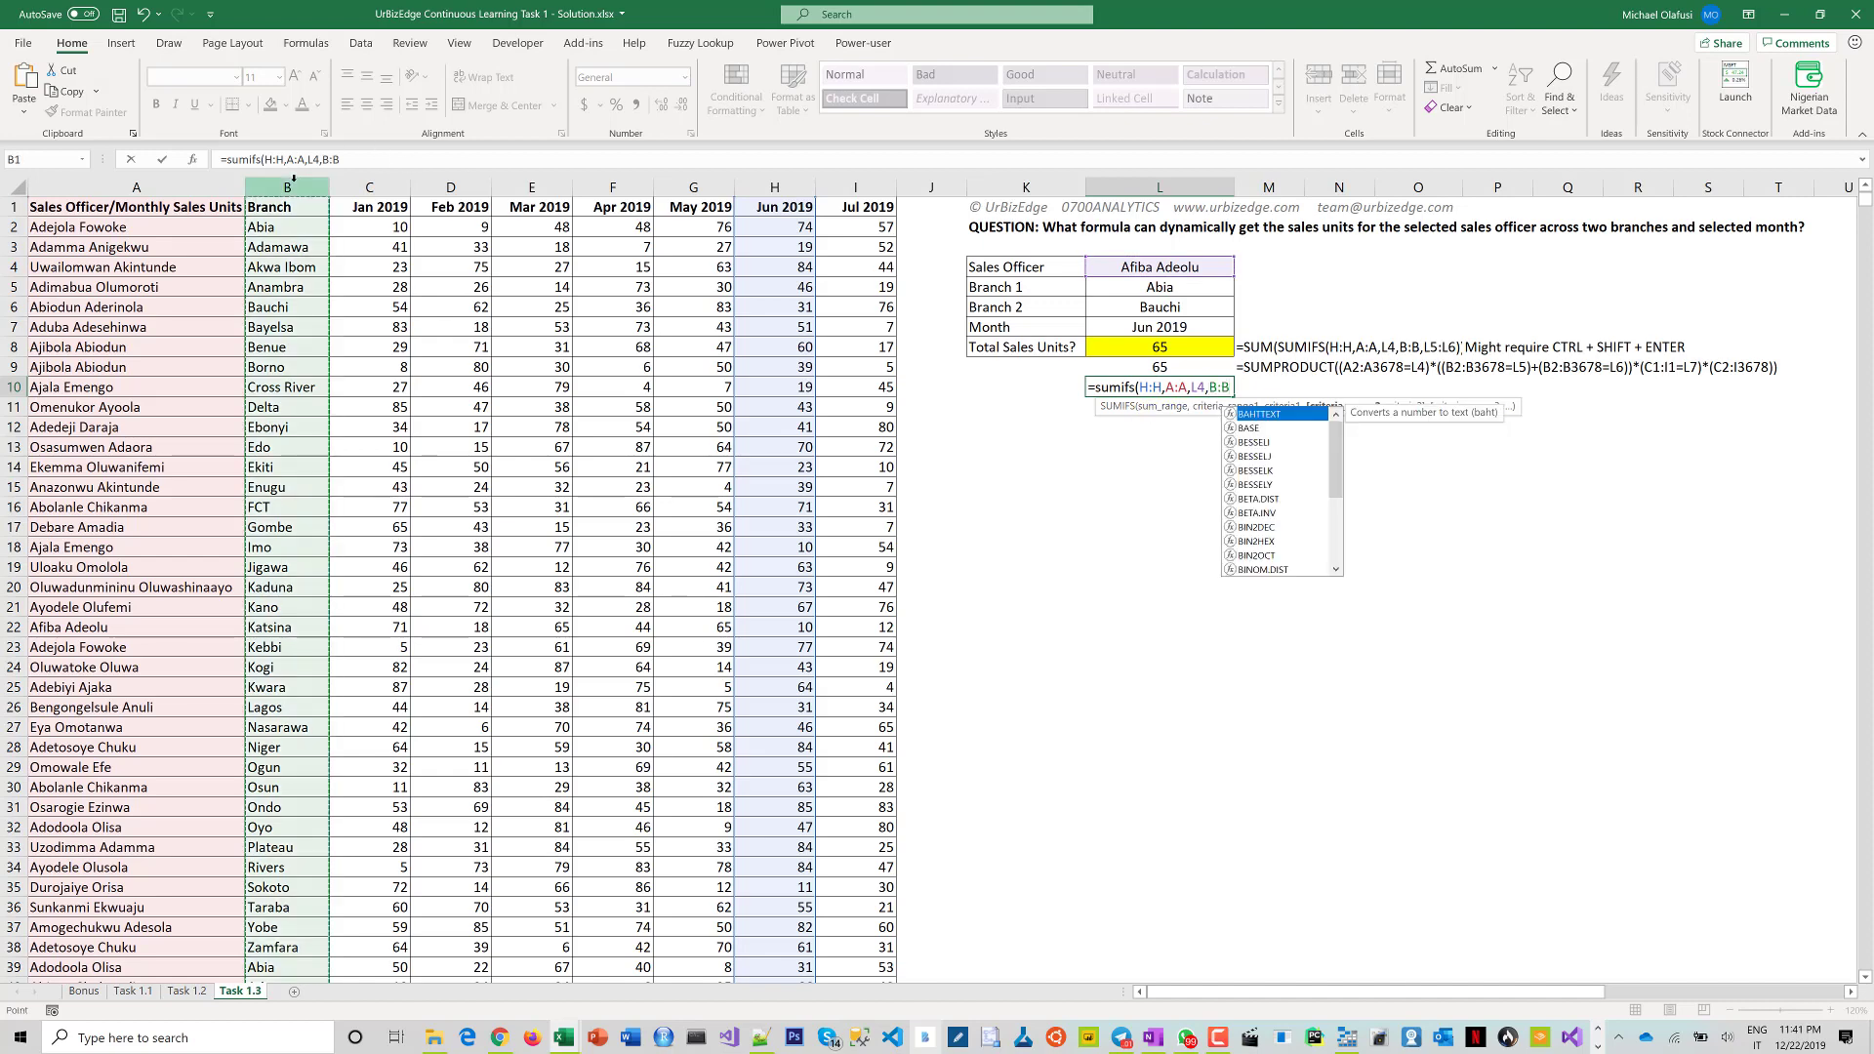
type(",")
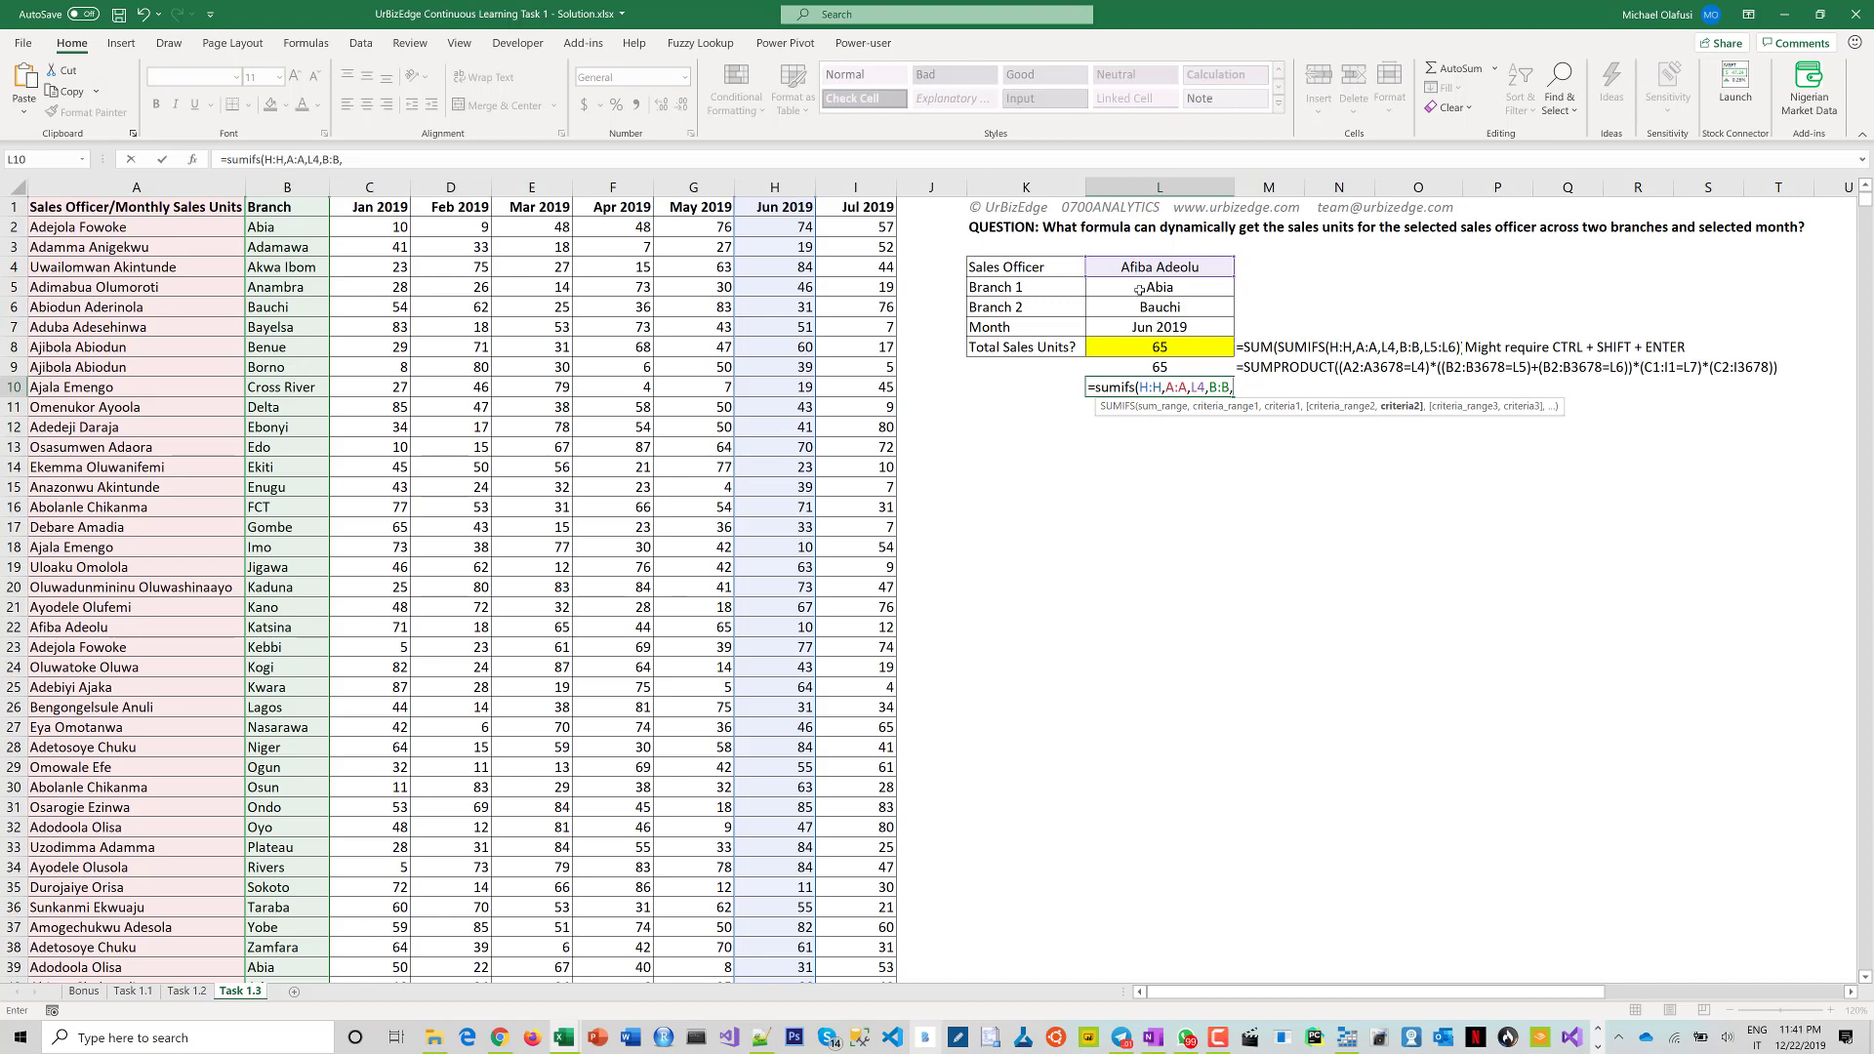
mouse_move(1138, 289)
left_mouse_down()
mouse_move(1138, 327)
mouse_move(1139, 306)
left_mouse_up()
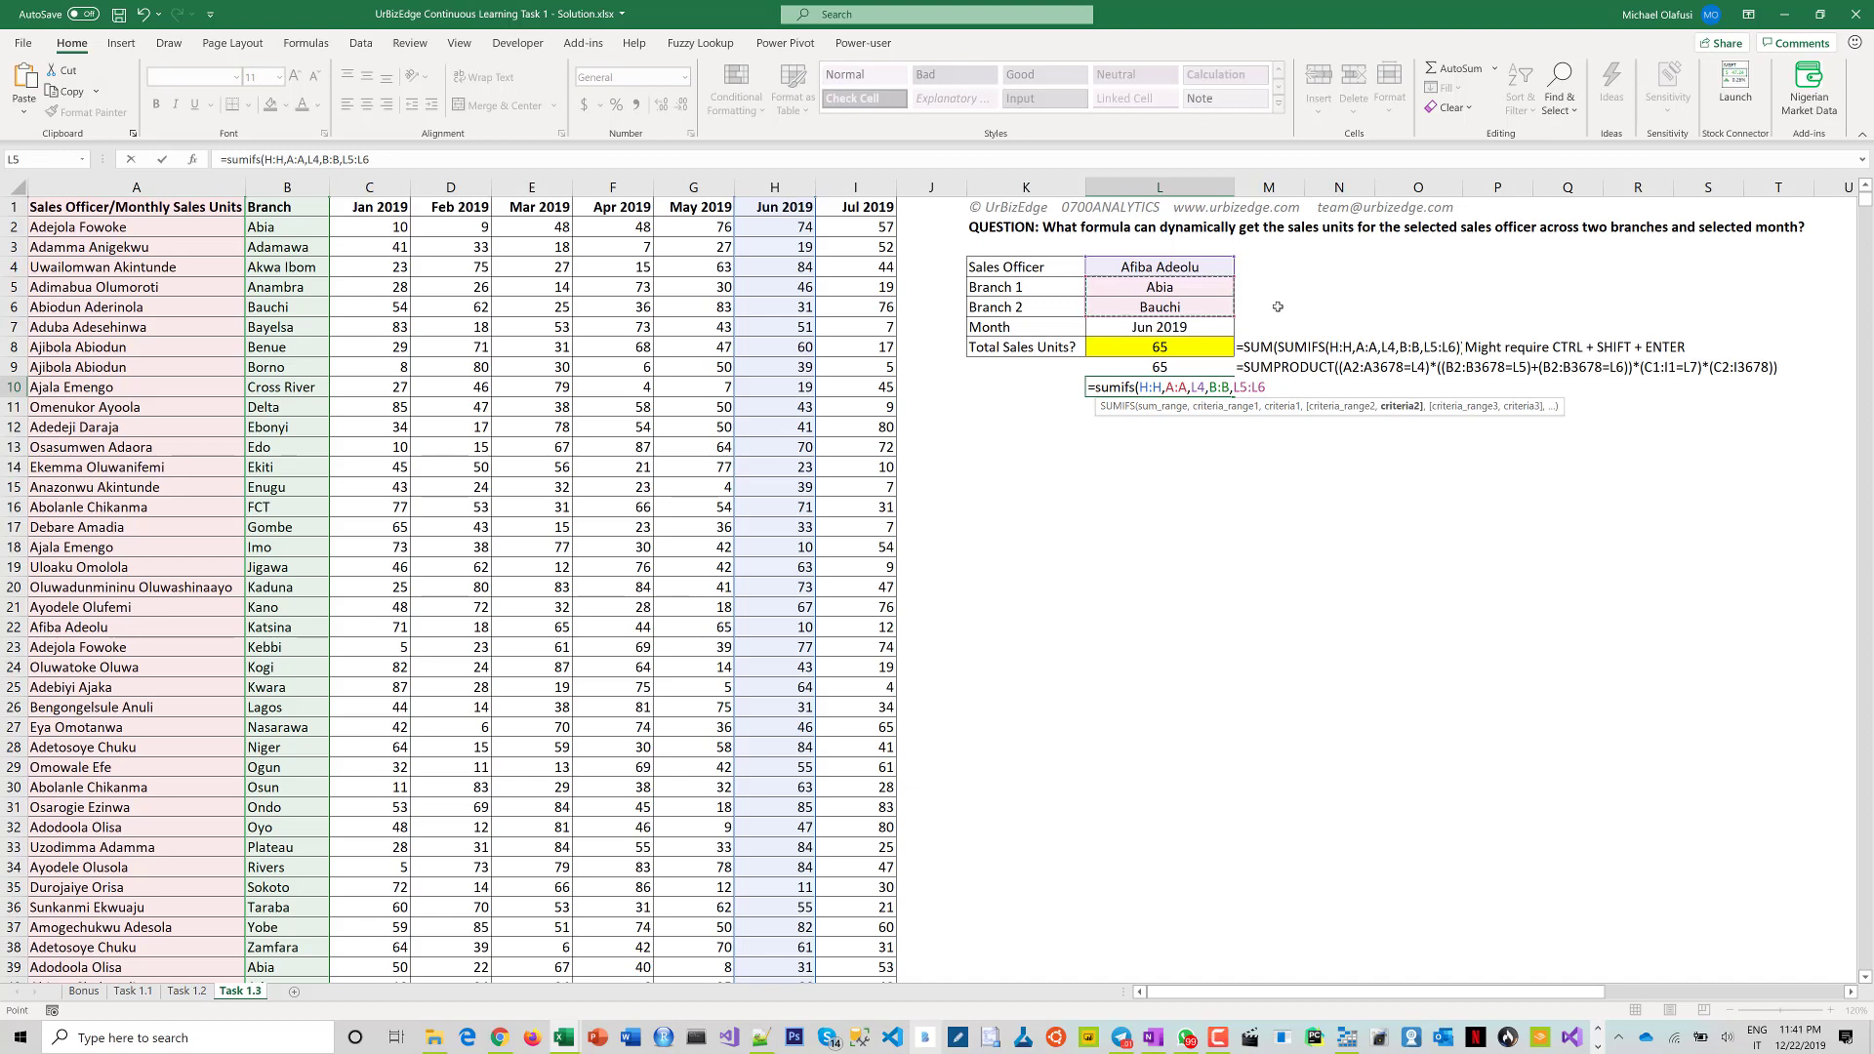
type(",")
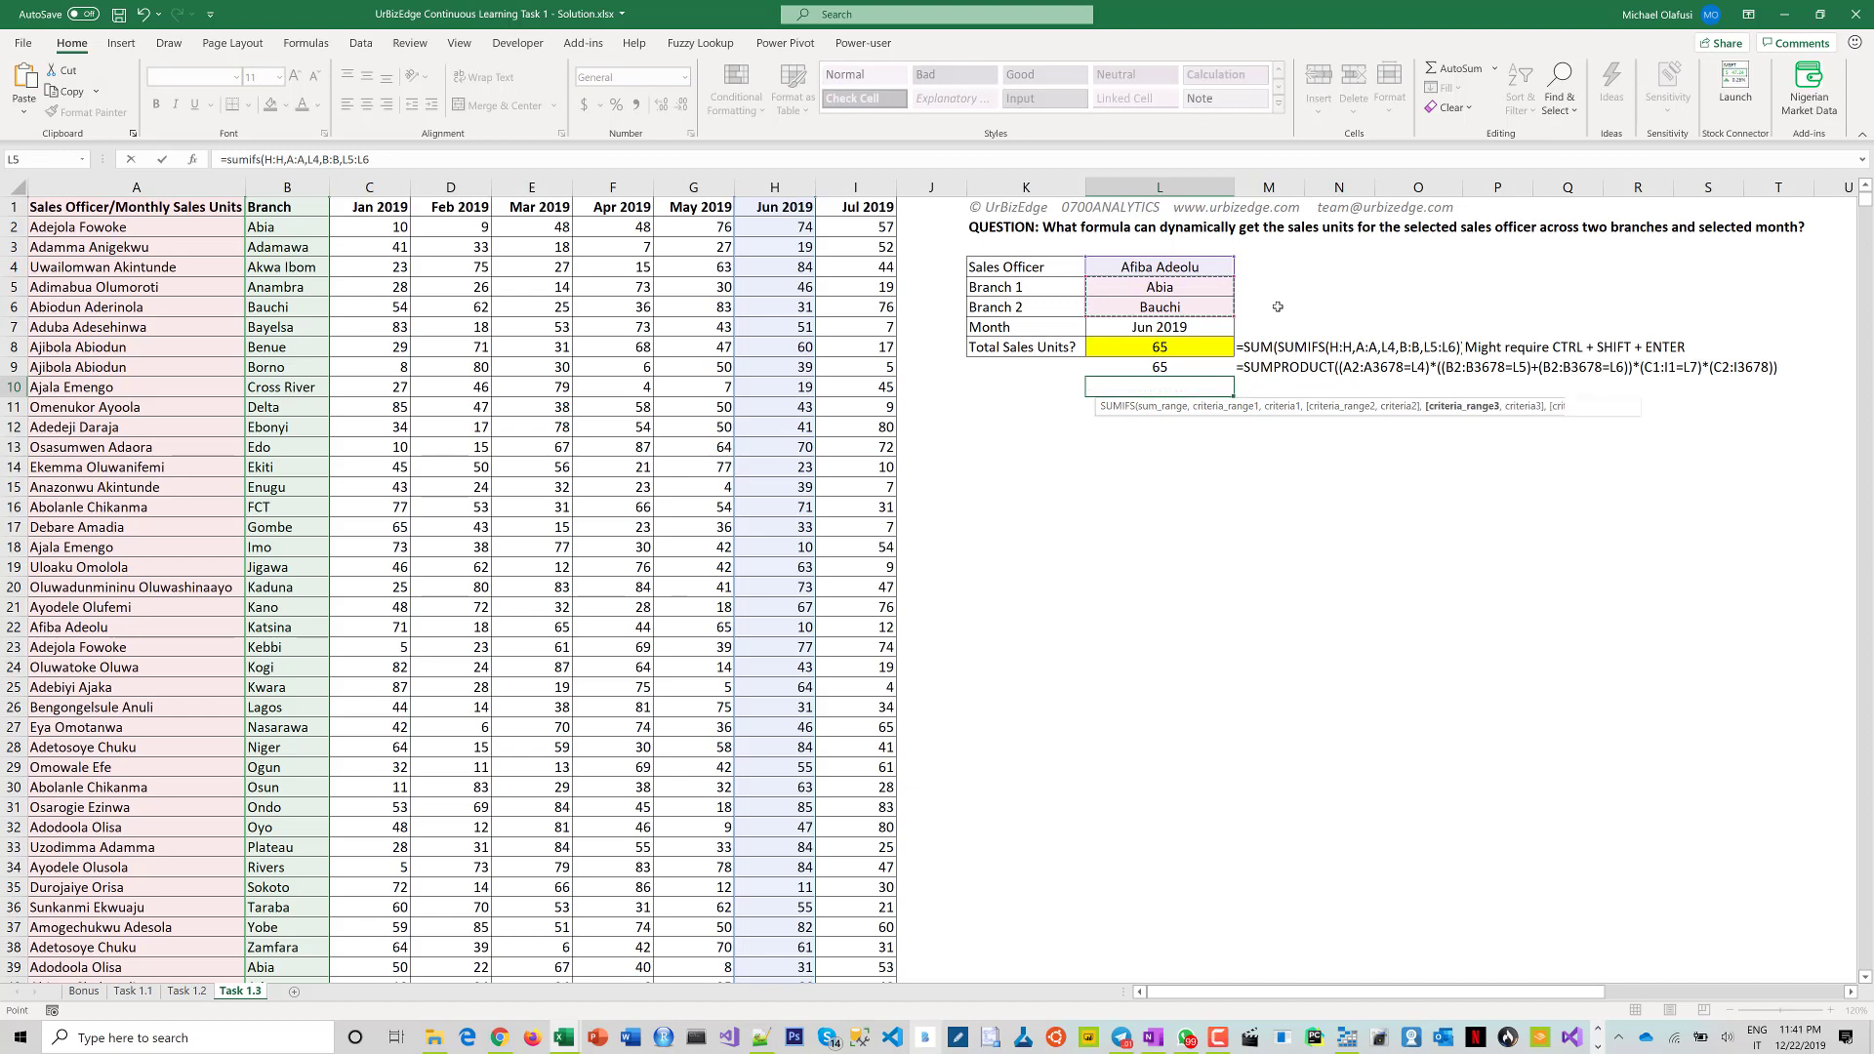
scroll(1274, 313, "down", 1)
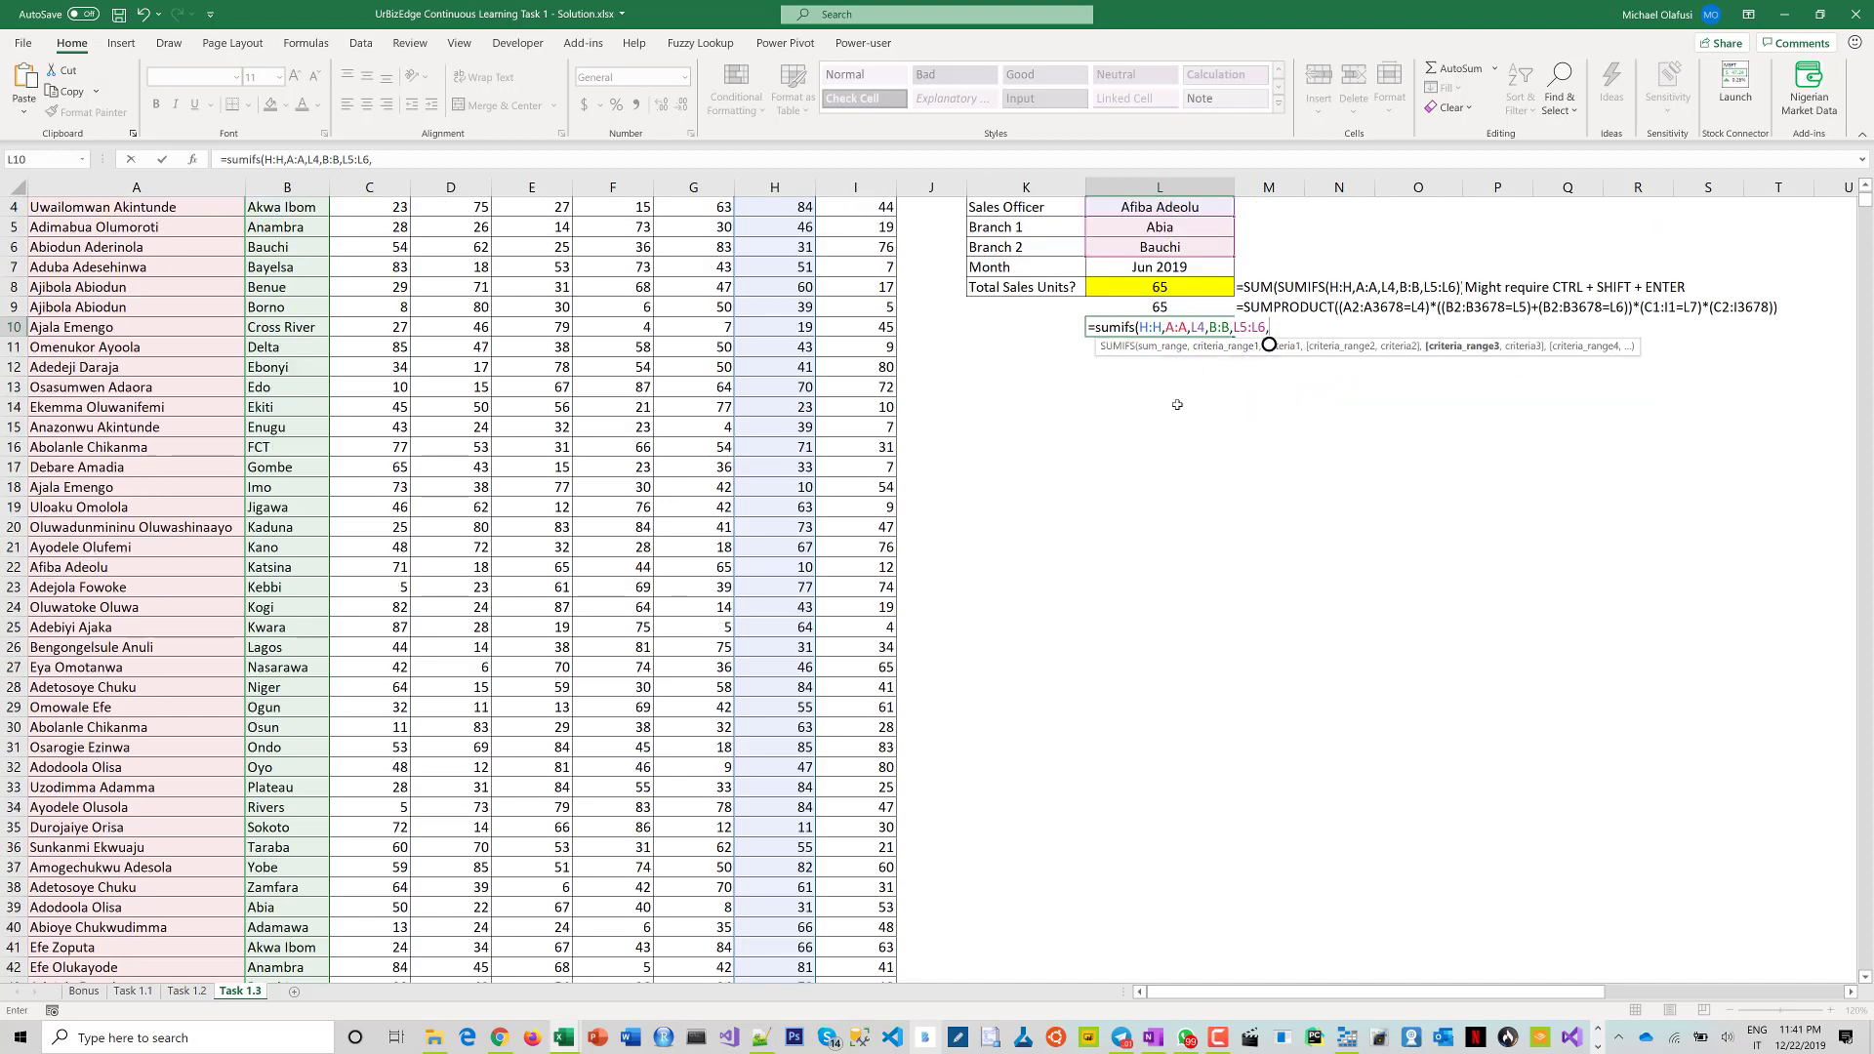
scroll(1177, 404, "up", 1)
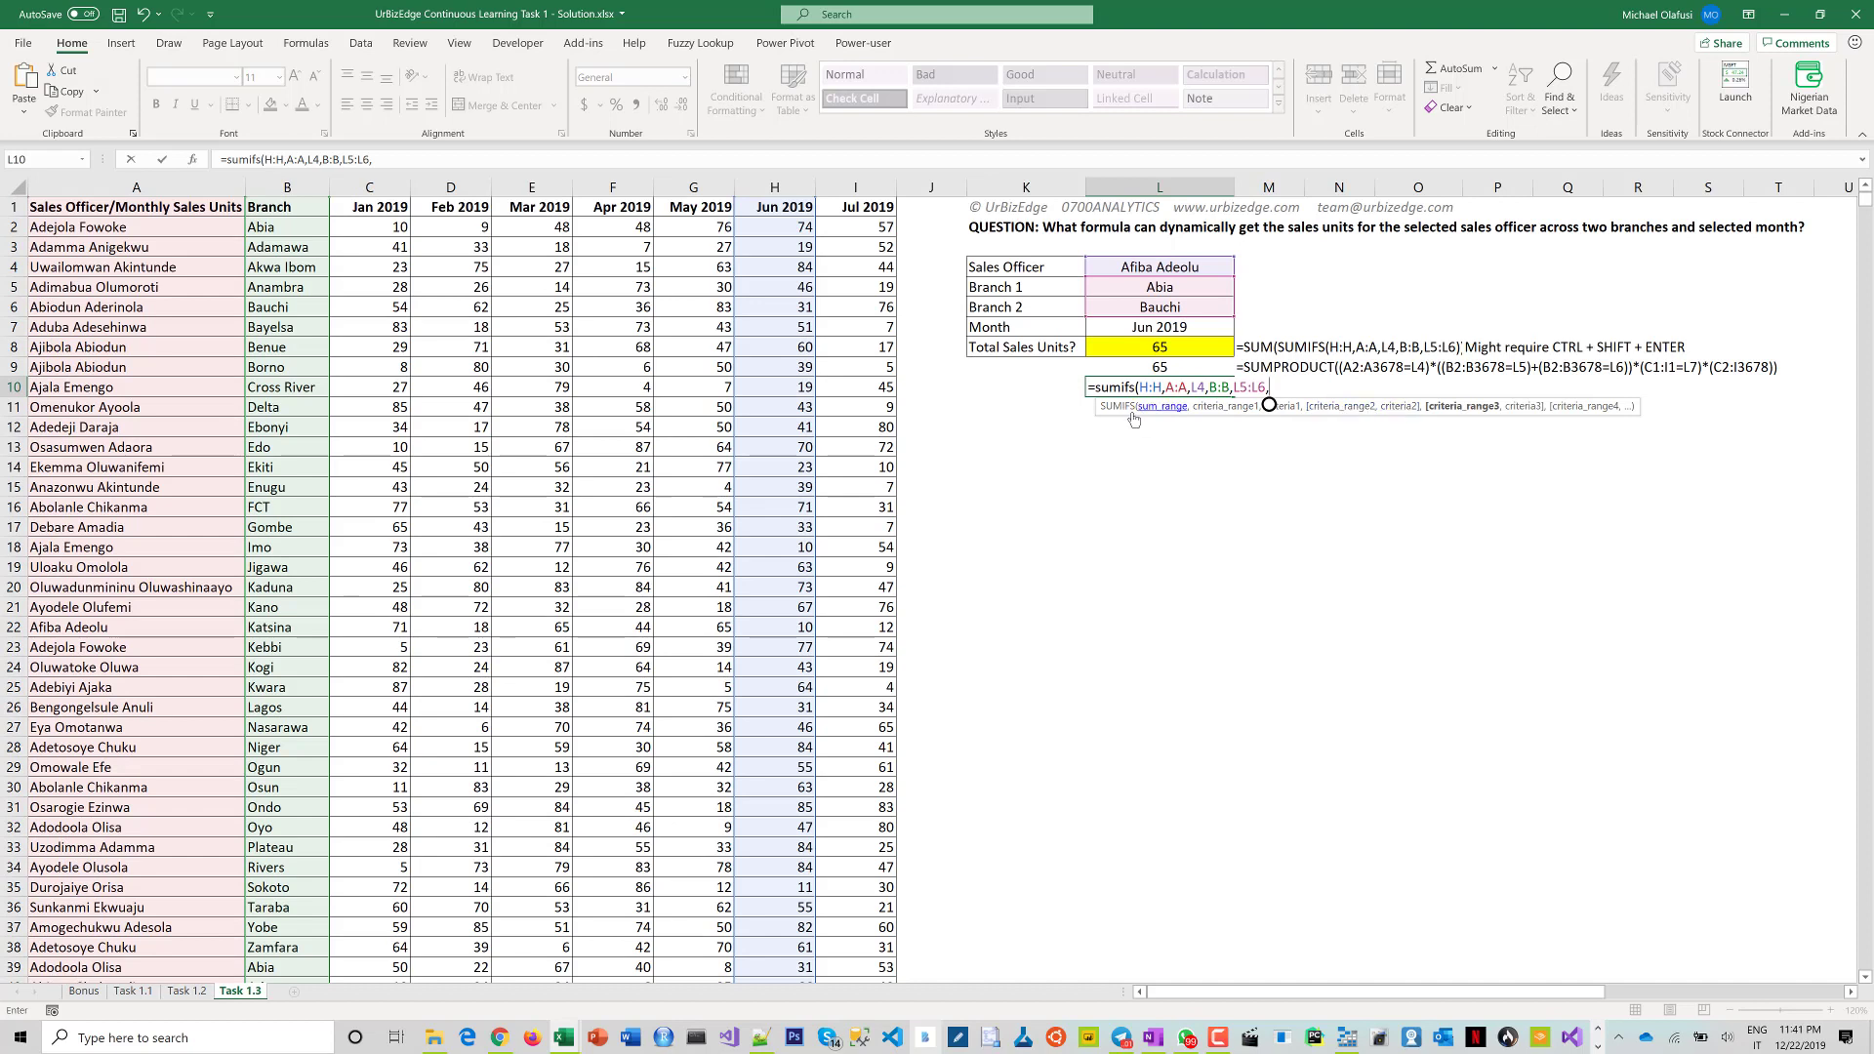
left_click_drag(1095, 410, 1096, 504)
key("BackSpace")
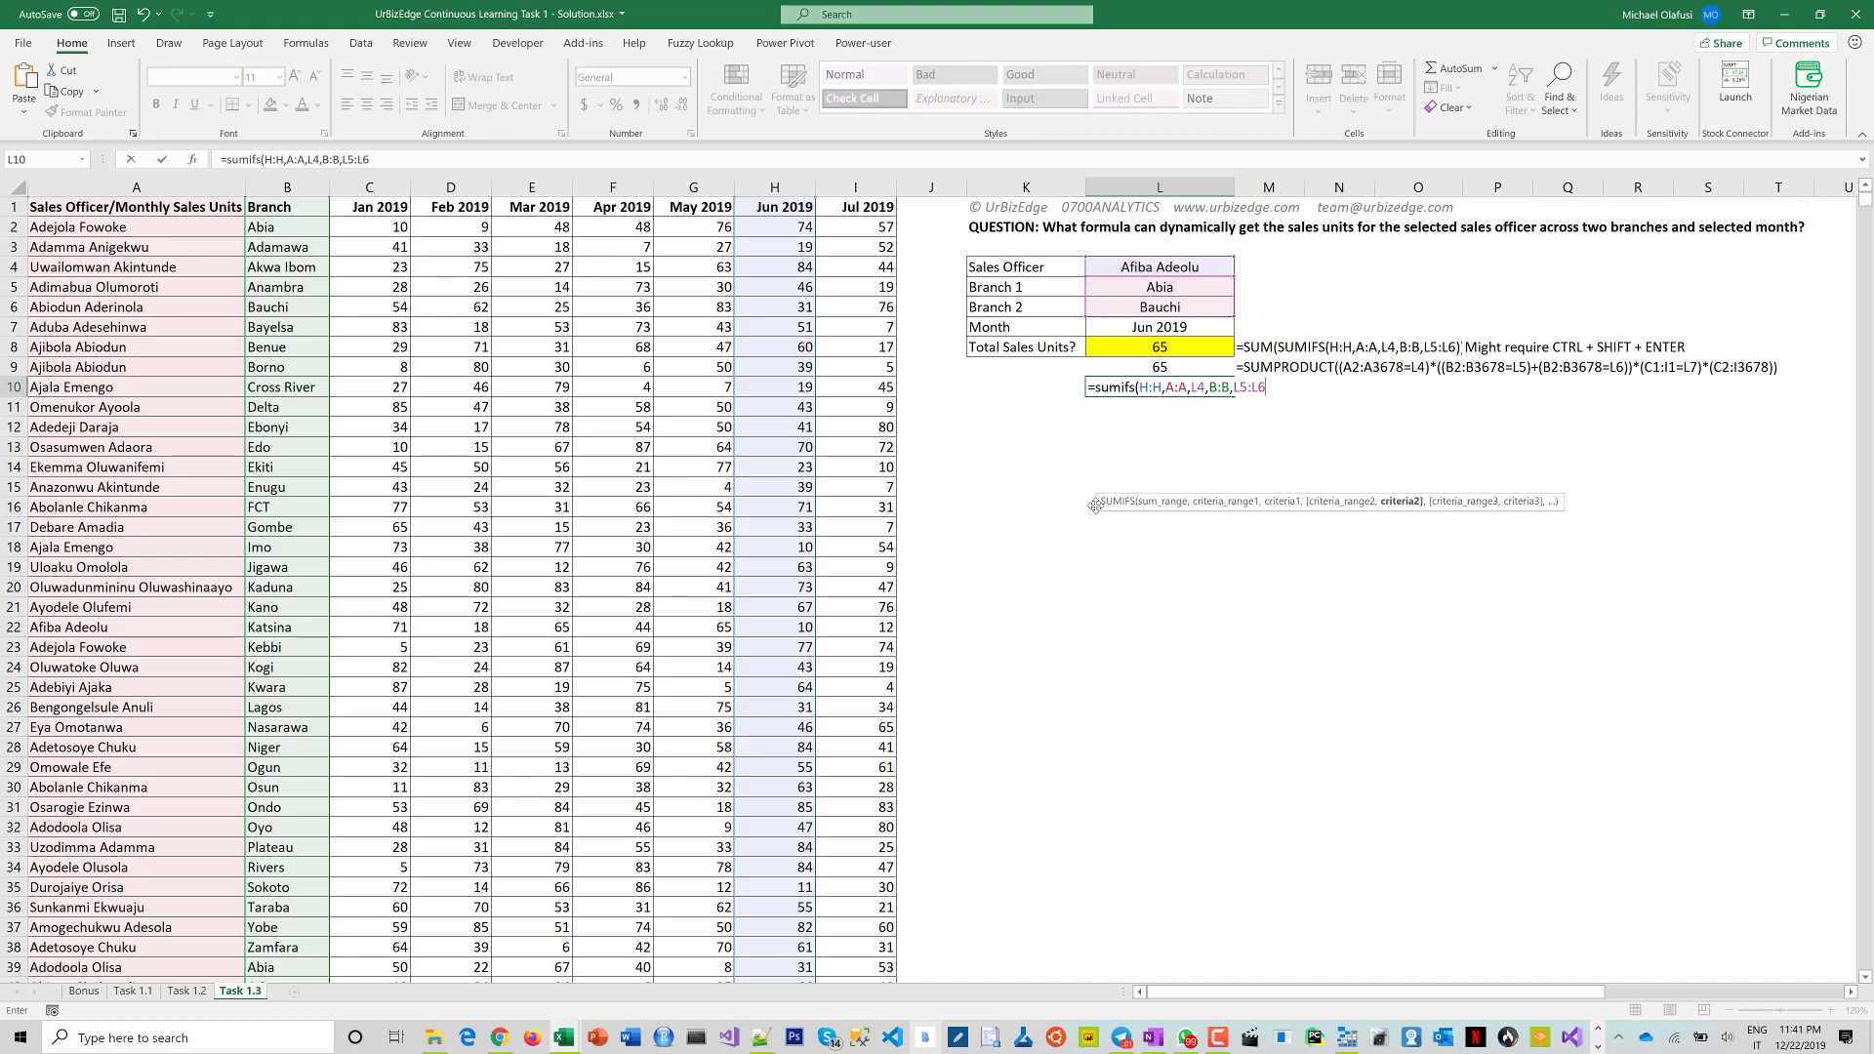
type(")")
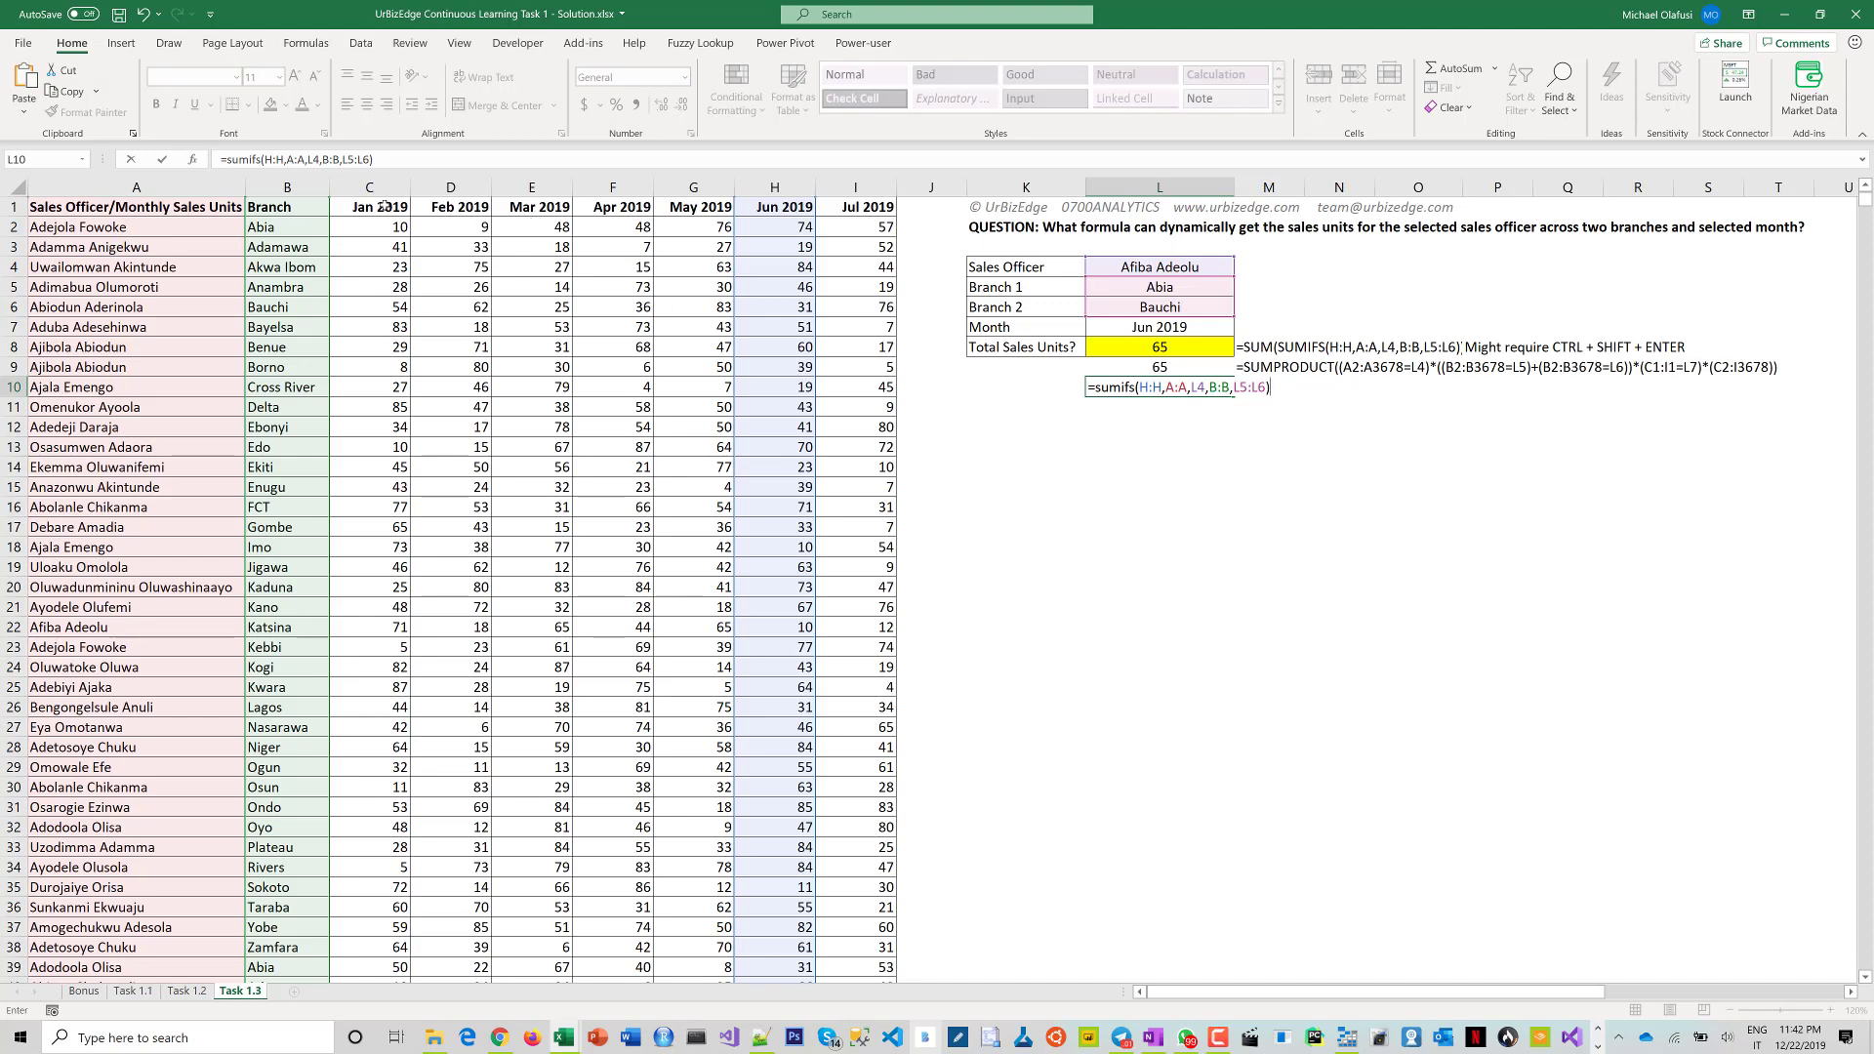
Step: Select the whole SUMIFS expression after the equals sign in the L10 formula
left_click_drag(228, 159, 481, 159)
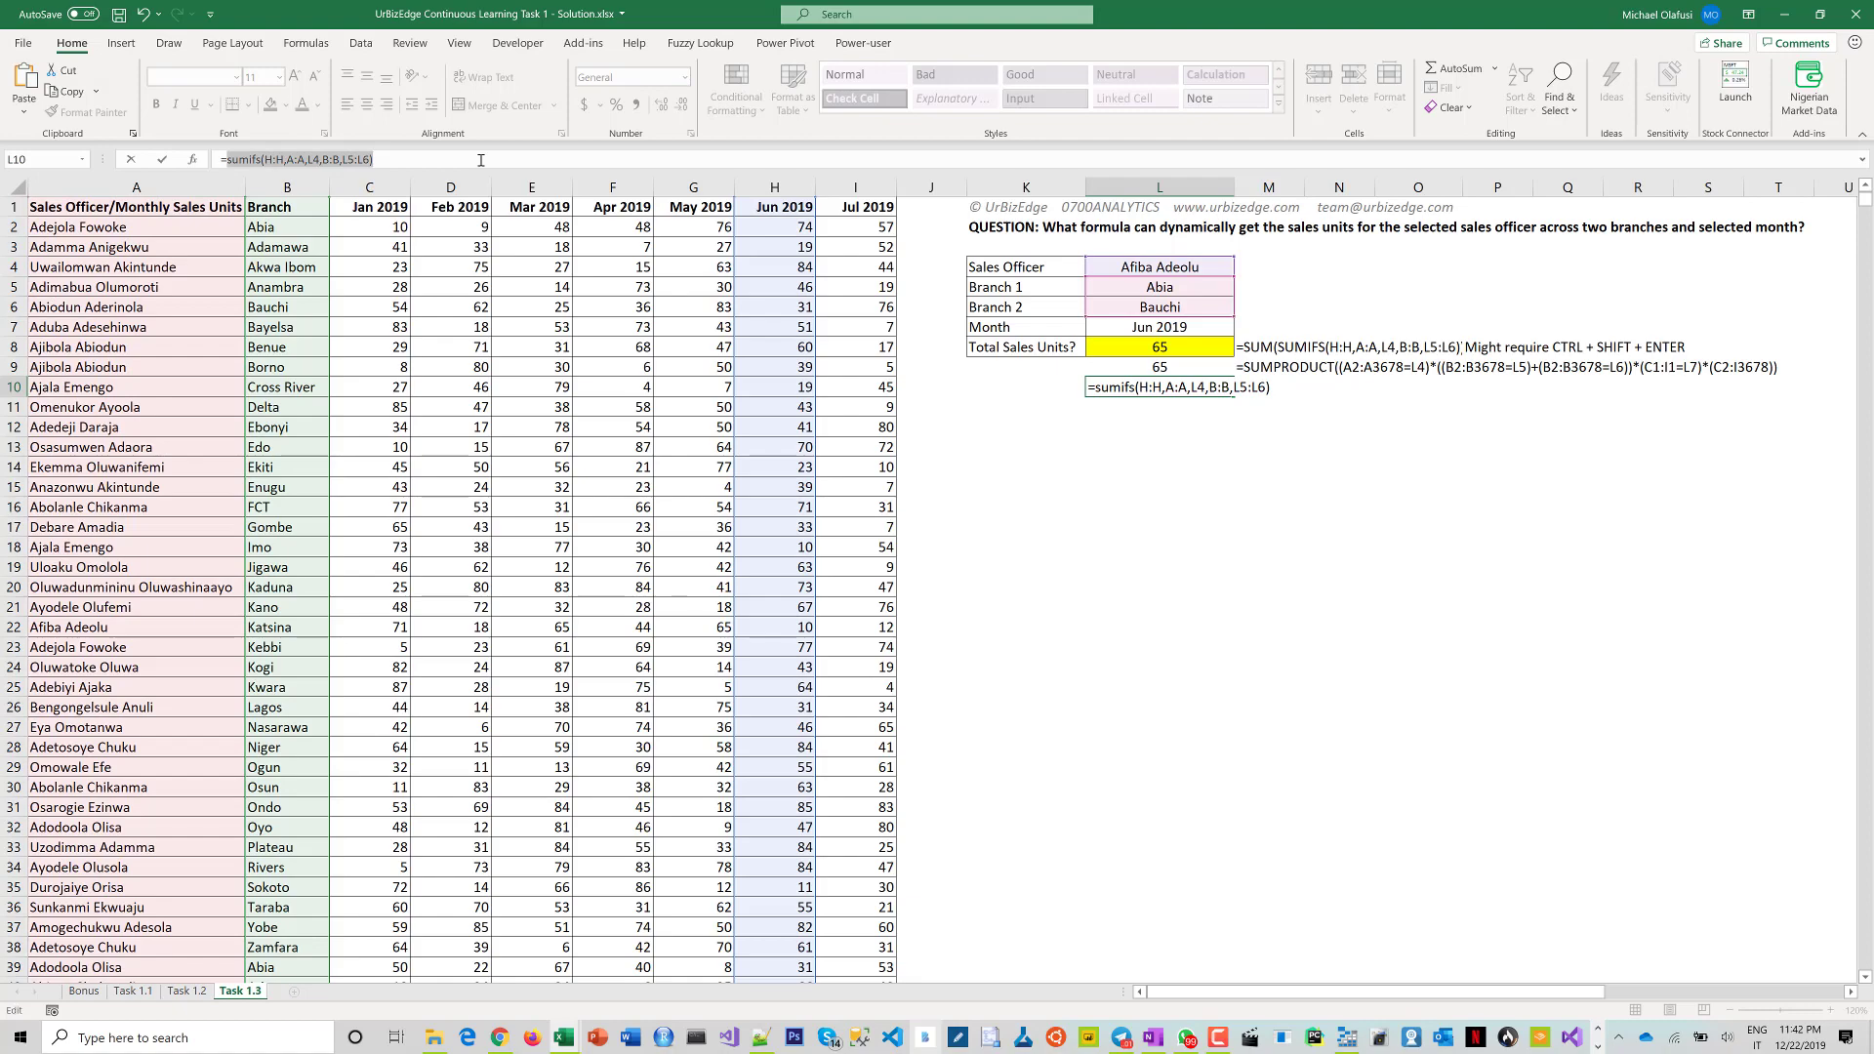